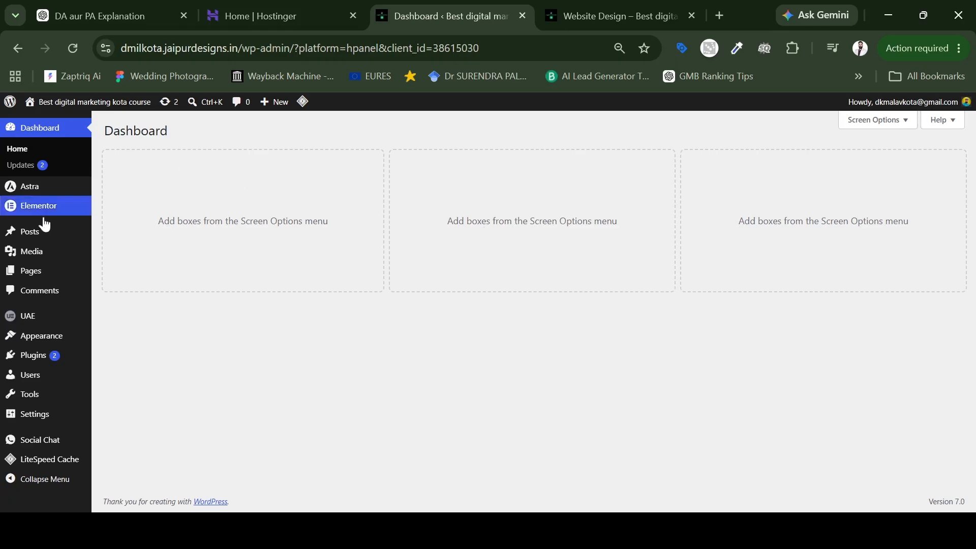
Create a new page titled "Taxi Services"
{"action": "mouse_move", "coordinate": [30, 250]}
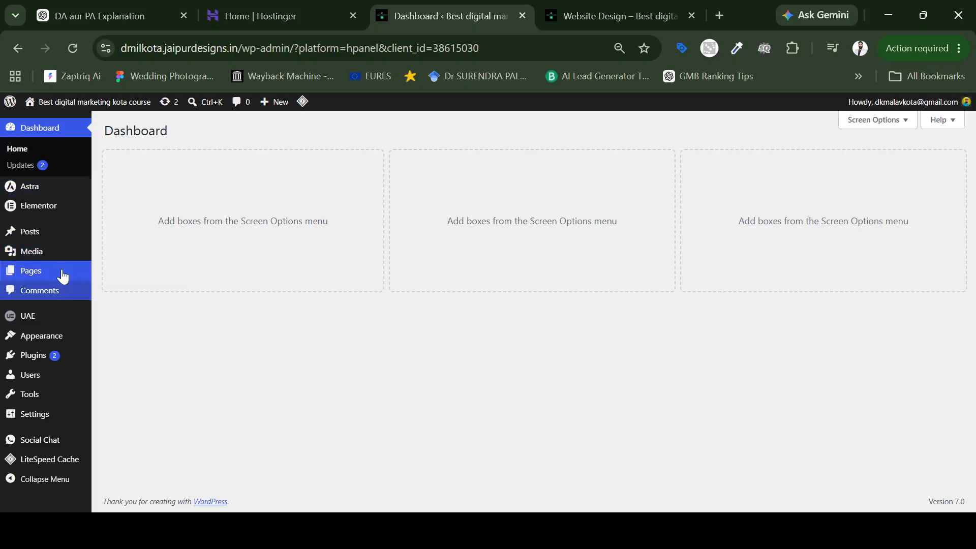
{"action": "mouse_move", "coordinate": [44, 280]}
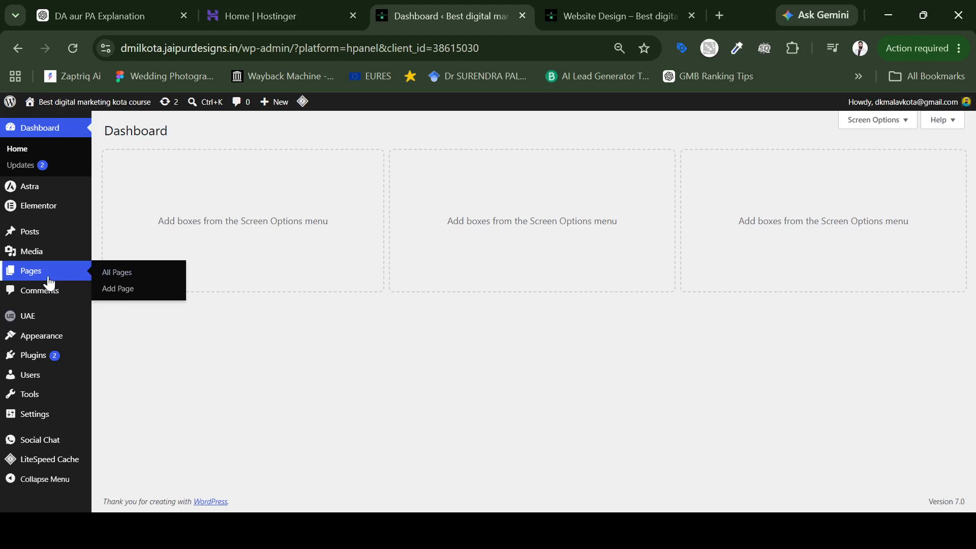
{"action": "left_click", "coordinate": [118, 280]}
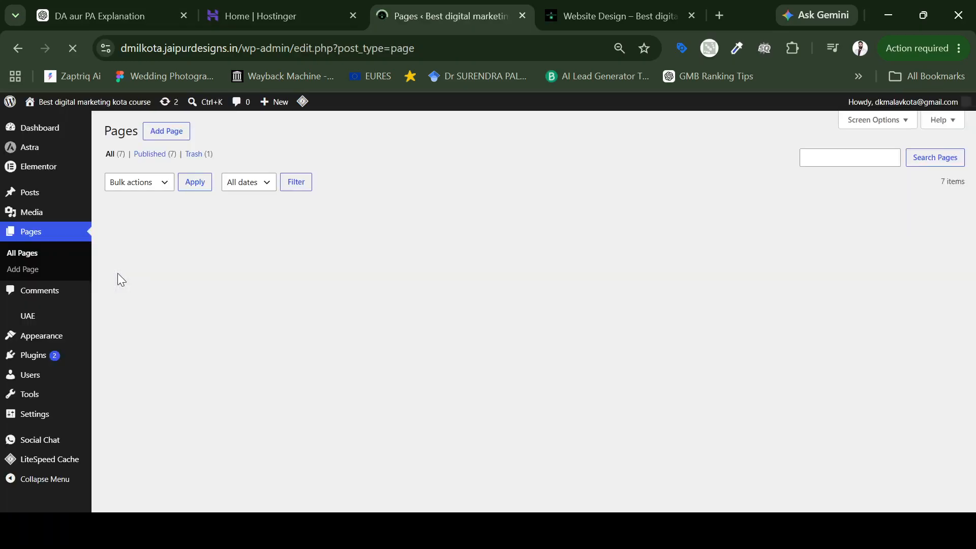
{"action": "left_click", "coordinate": [163, 135]}
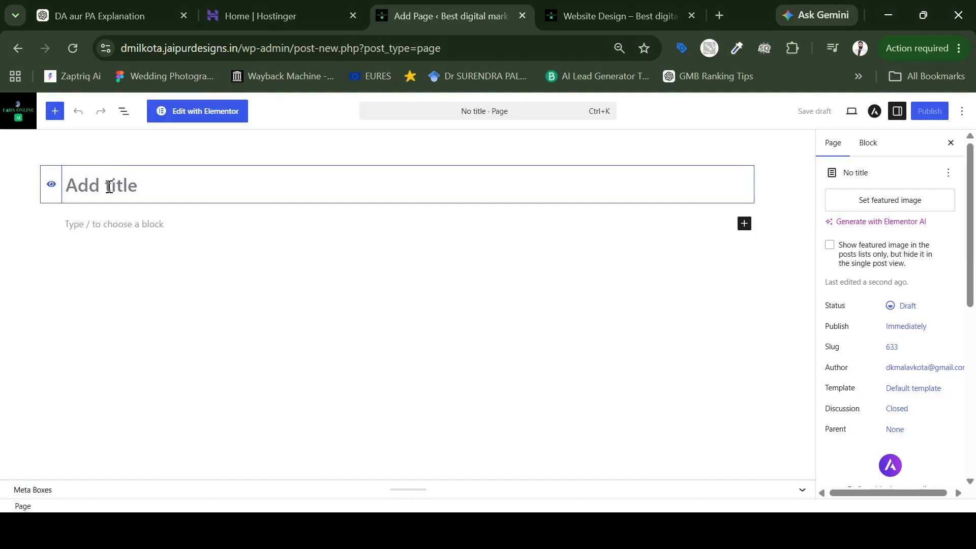
{"action": "type", "text": "T"}
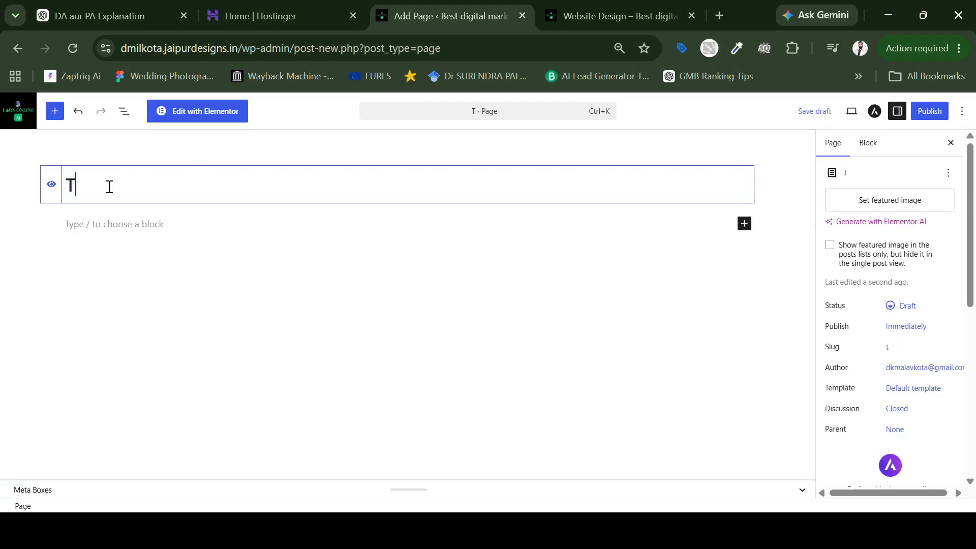
{"action": "key", "text": "BackSpace"}
{"action": "type", "text": "Taxi Services"}
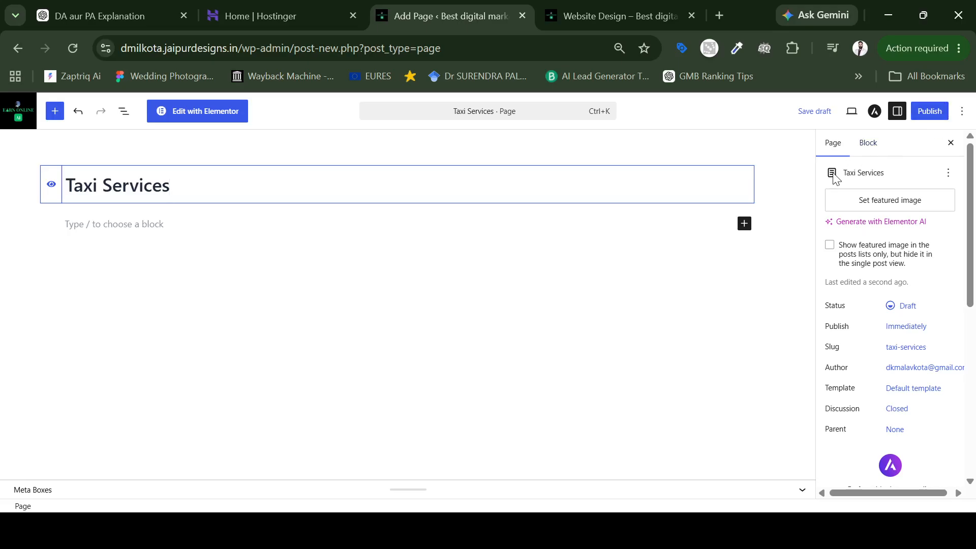
Set the page's Astra container layout to full width and disable its banner area
{"action": "left_click", "coordinate": [875, 111]}
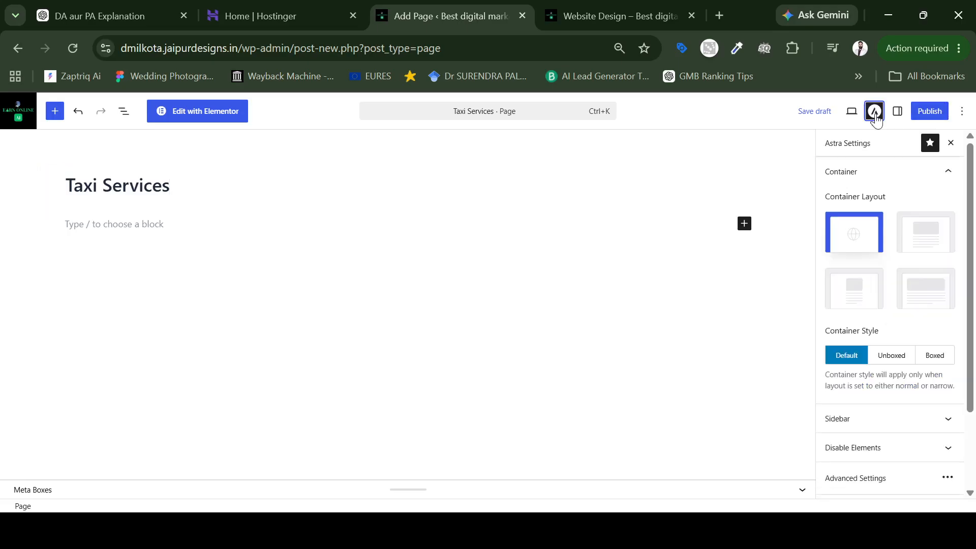
{"action": "left_click", "coordinate": [928, 300]}
{"action": "scroll", "coordinate": [928, 300], "scroll_direction": "down", "scroll_amount": 2}
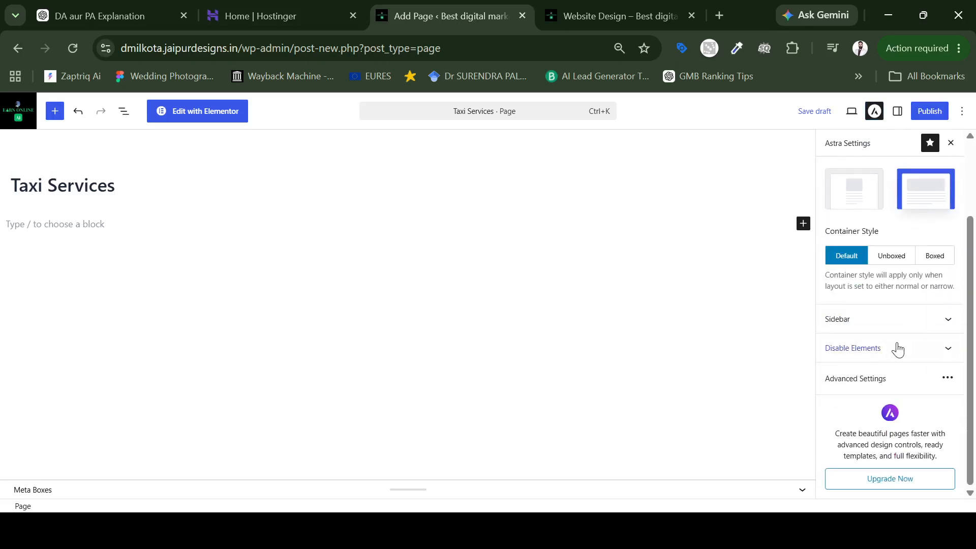
{"action": "left_click", "coordinate": [895, 349]}
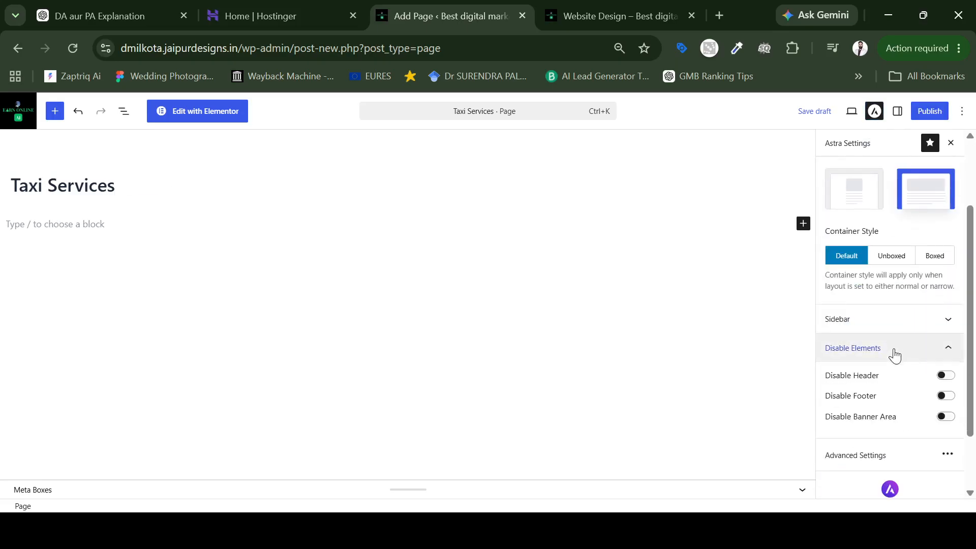
{"action": "left_click", "coordinate": [945, 418]}
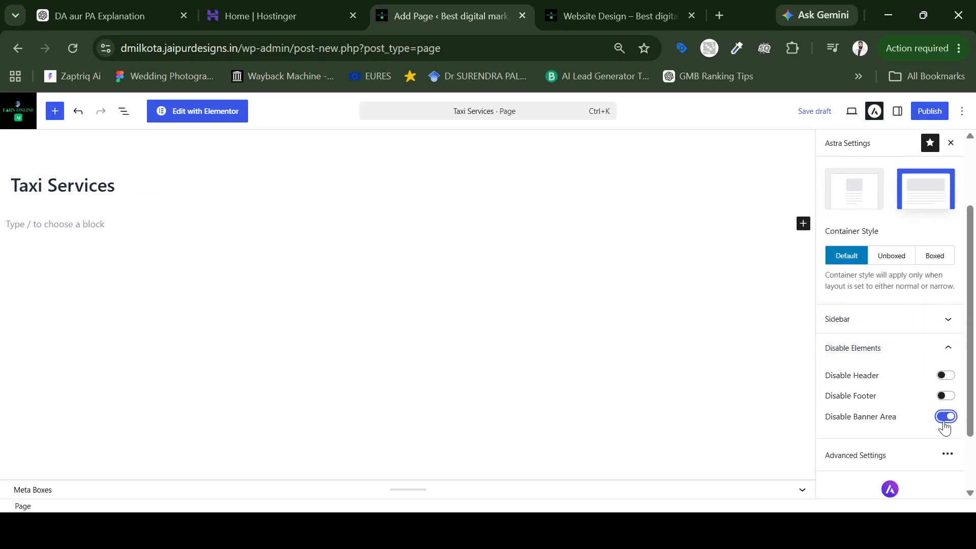
Publish the Taxi Services page and open it in the Elementor editor
{"action": "left_click", "coordinate": [932, 113]}
{"action": "left_click", "coordinate": [932, 114]}
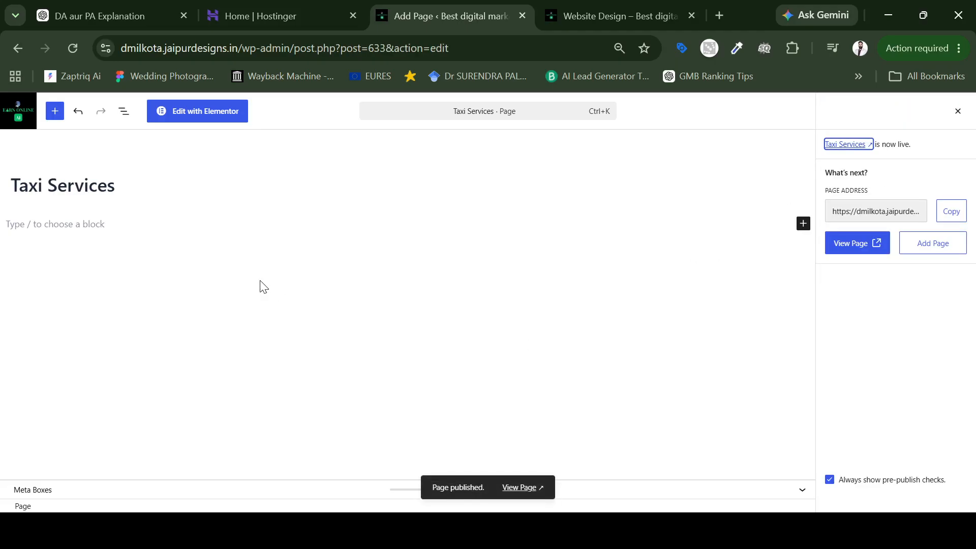
{"action": "left_click", "coordinate": [210, 119]}
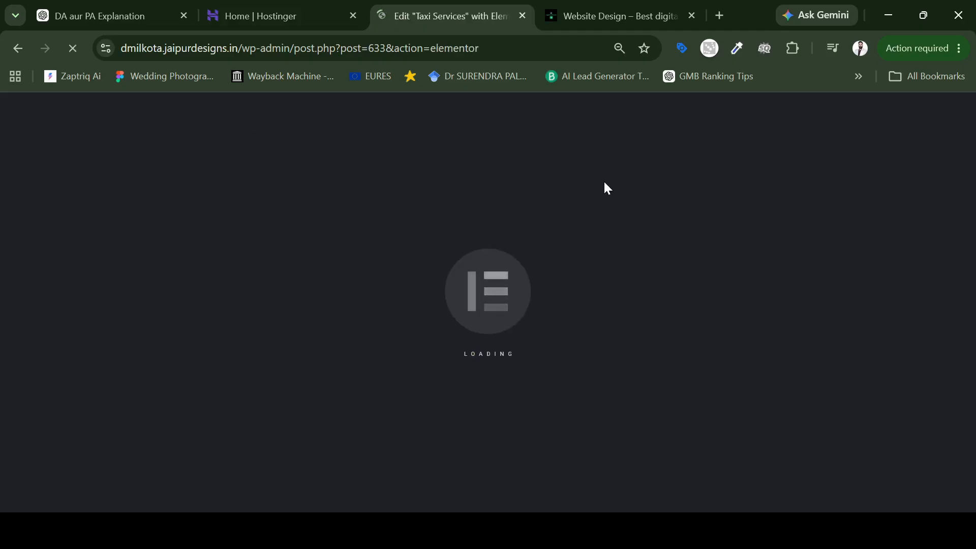
{"action": "left_click", "coordinate": [606, 4]}
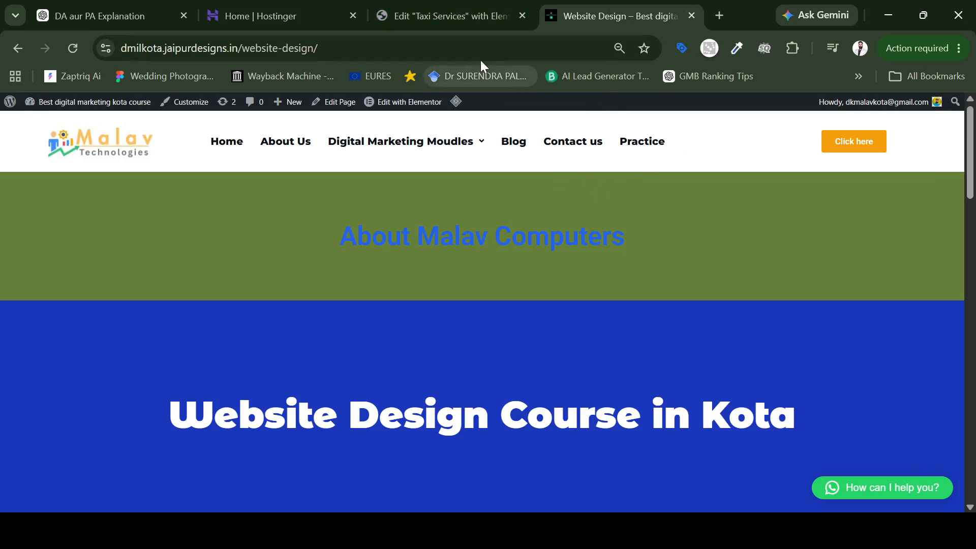
{"action": "left_click_drag", "start_coordinate": [443, 17], "coordinate": [540, 7]}
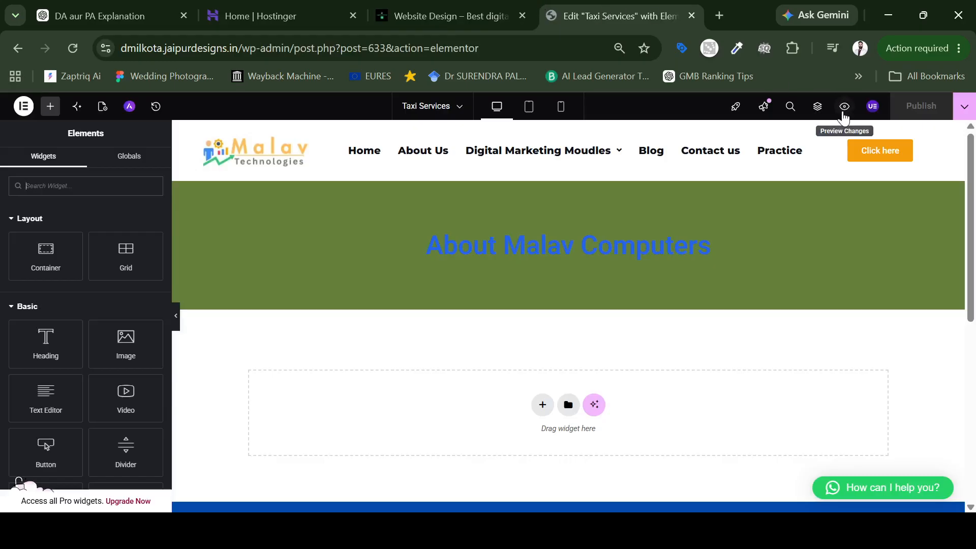
Preview the Taxi Services page and examine the header, banner section and footer around the empty content area
{"action": "left_click", "coordinate": [843, 115]}
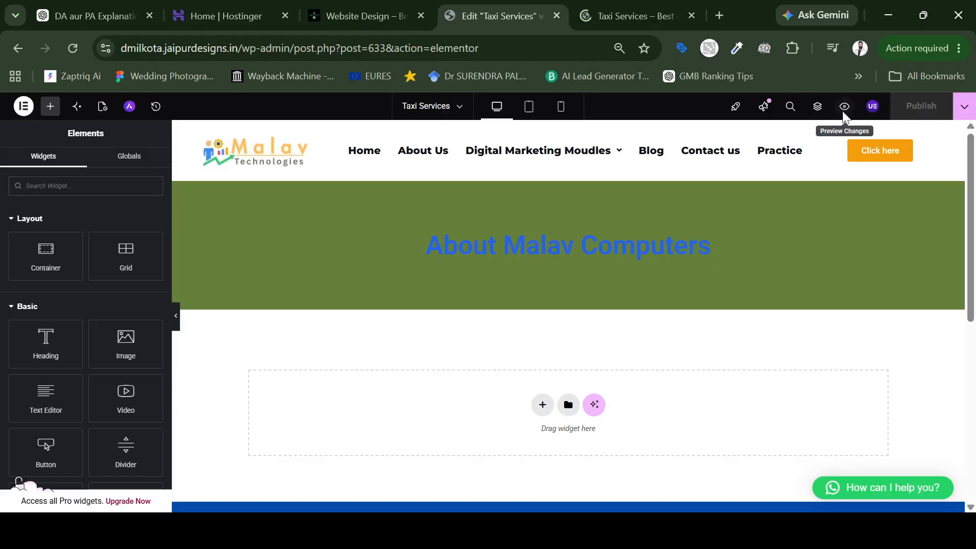
{"action": "left_click", "coordinate": [611, 6]}
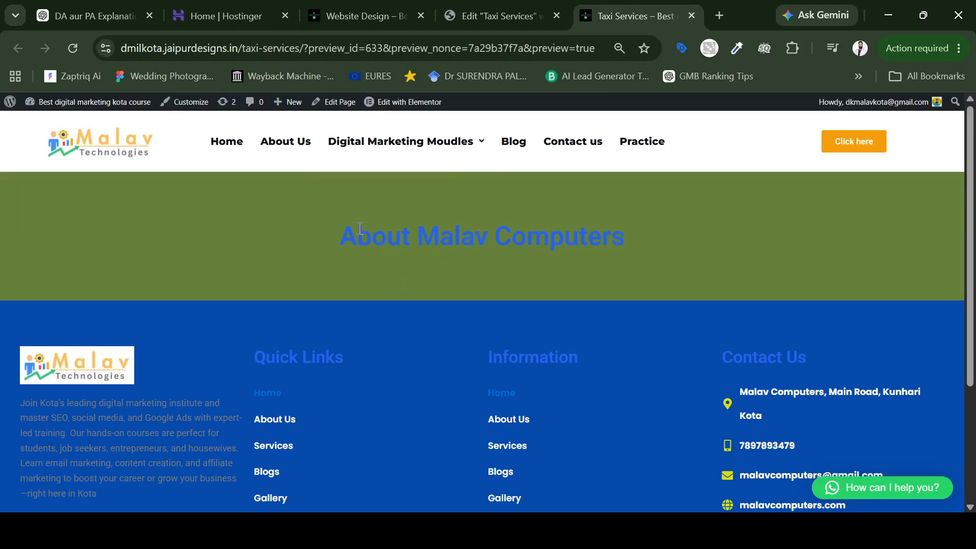
{"action": "scroll", "coordinate": [359, 230], "scroll_direction": "down", "scroll_amount": 1}
{"action": "scroll", "coordinate": [401, 360], "scroll_direction": "up", "scroll_amount": 1}
{"action": "left_click", "coordinate": [493, 6]}
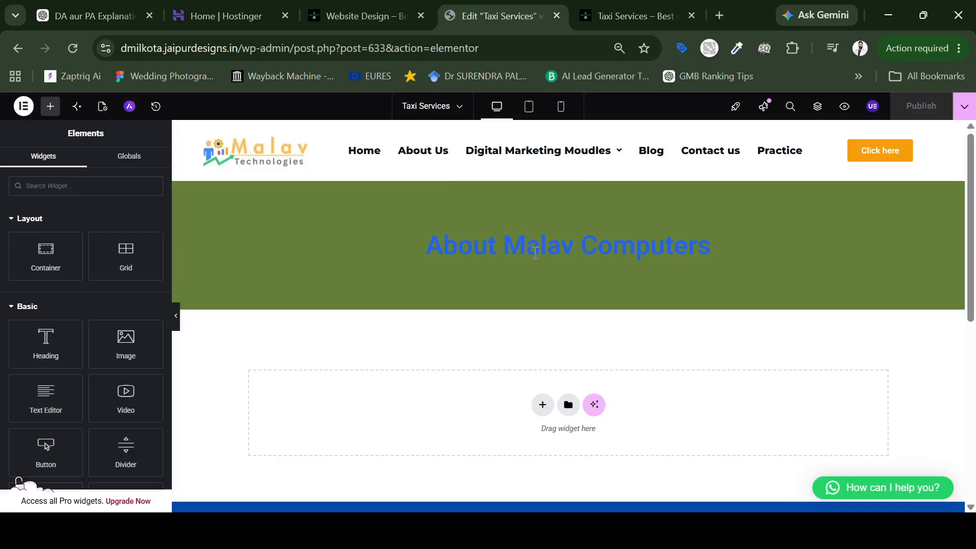
{"action": "scroll", "coordinate": [535, 253], "scroll_direction": "down", "scroll_amount": 1}
{"action": "scroll", "coordinate": [535, 253], "scroll_direction": "up", "scroll_amount": 1}
Exit the Elementor editor and return to the list of pages in the WordPress admin
{"action": "left_click", "coordinate": [24, 114]}
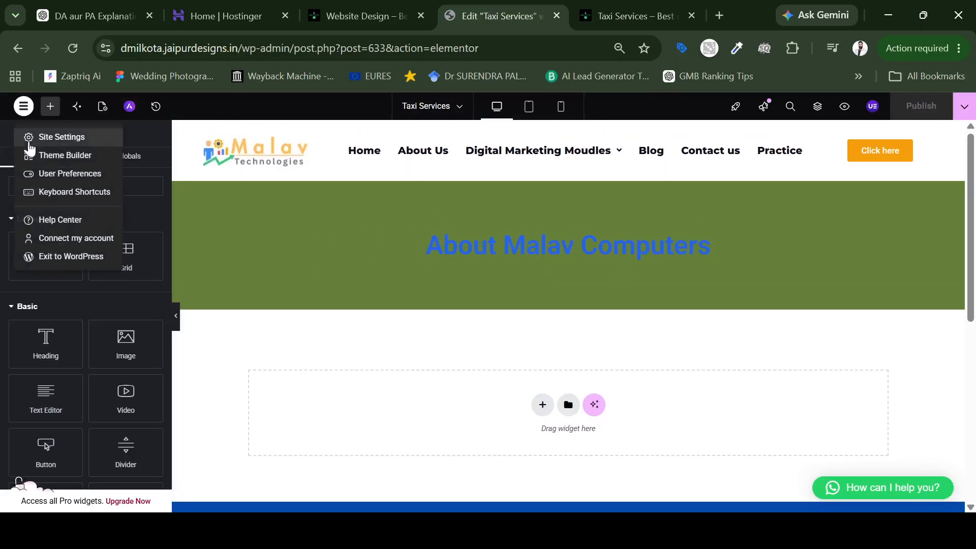
{"action": "left_click", "coordinate": [57, 257]}
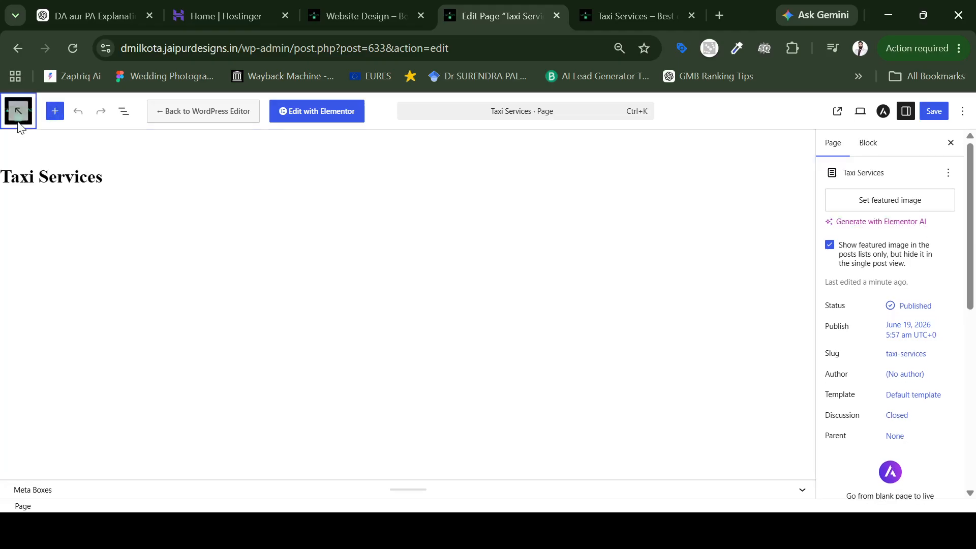
{"action": "left_click", "coordinate": [17, 123]}
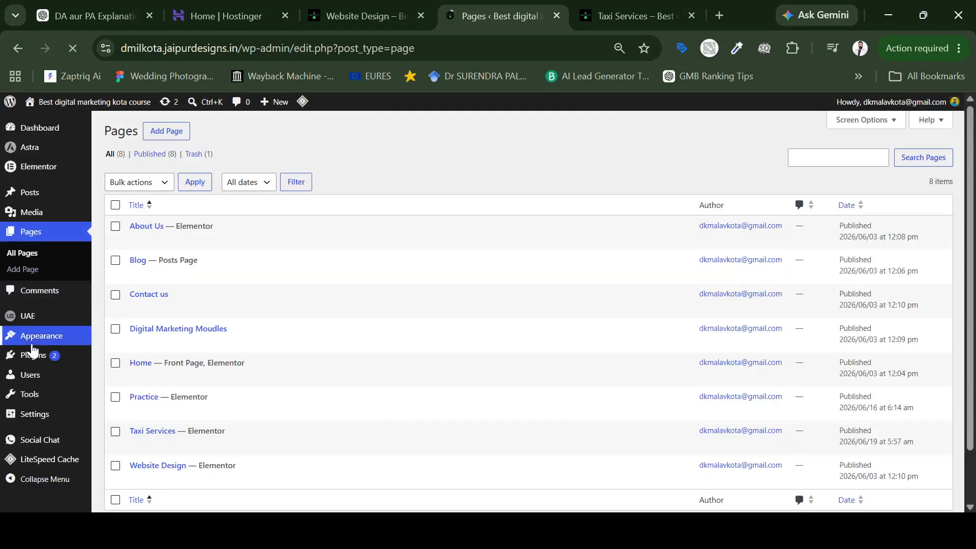
Delete the "About Malav Computers" banner section from the Header new template in Elementor and publish the template
{"action": "mouse_move", "coordinate": [36, 376]}
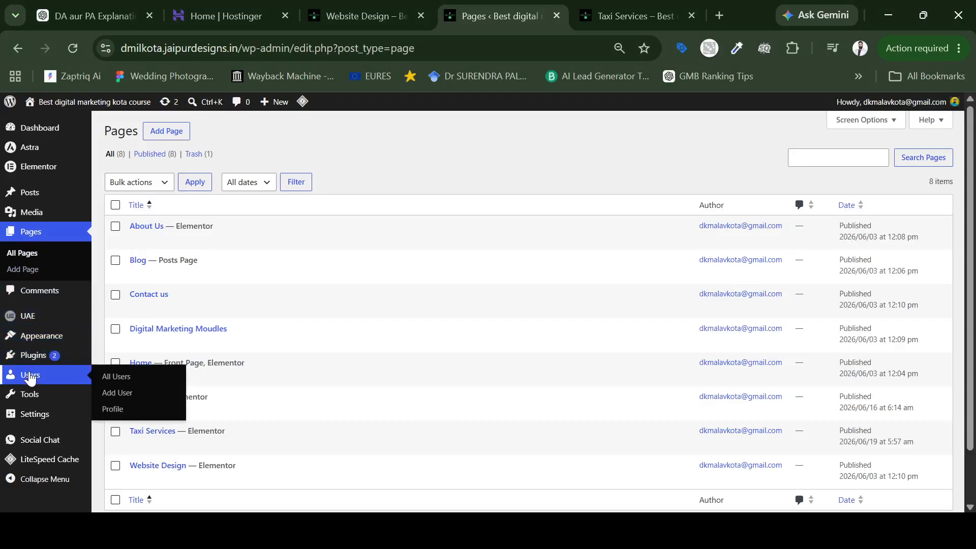
{"action": "mouse_move", "coordinate": [28, 318]}
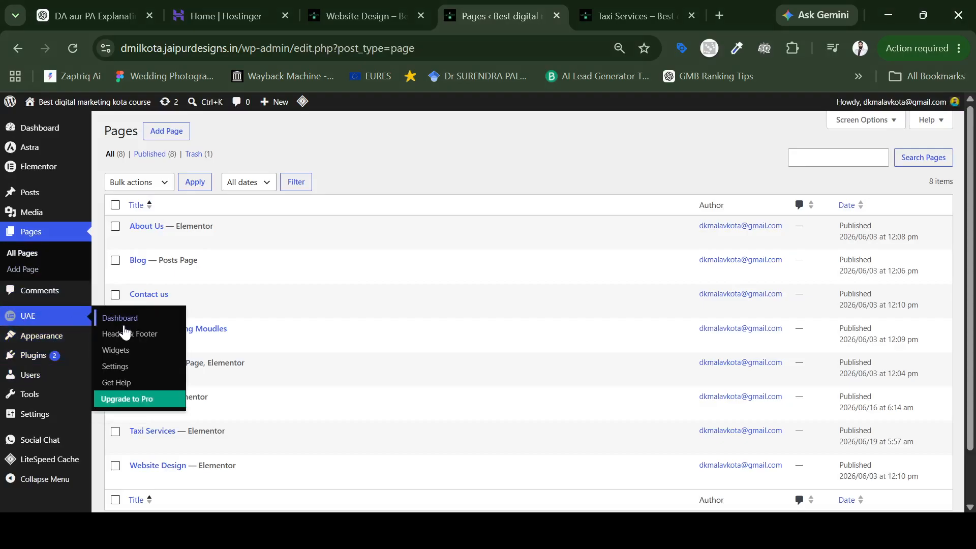
{"action": "left_click", "coordinate": [129, 336]}
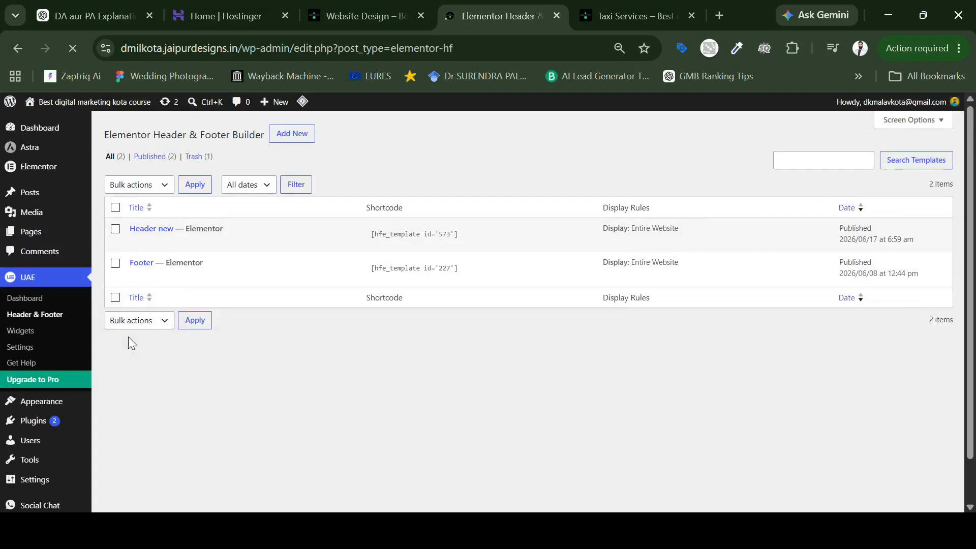
{"action": "mouse_move", "coordinate": [135, 272]}
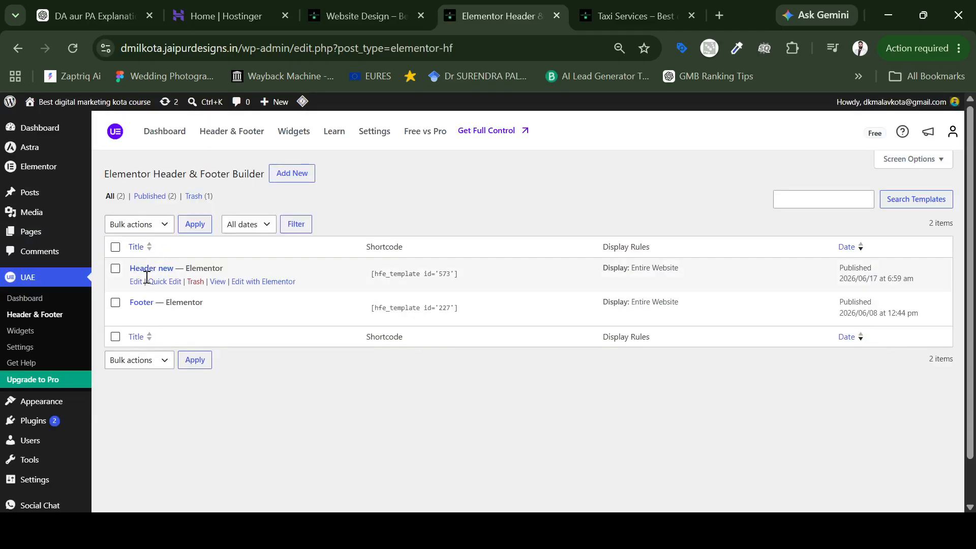
{"action": "left_click", "coordinate": [254, 283]}
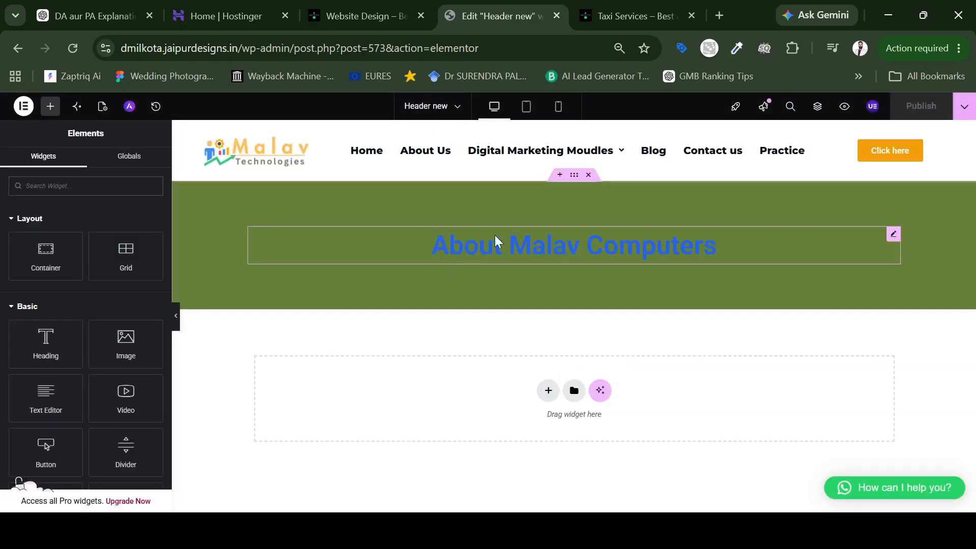
{"action": "left_click", "coordinate": [589, 174]}
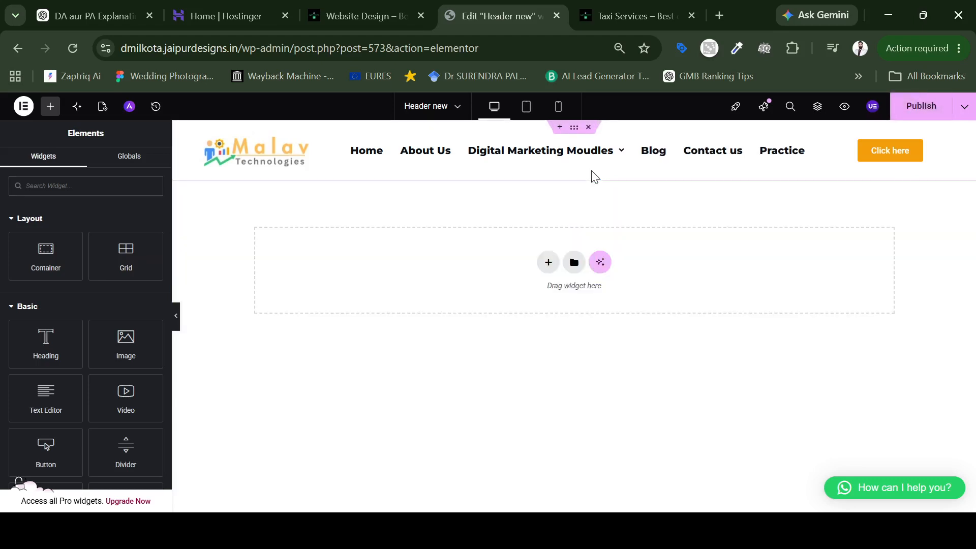
{"action": "left_click", "coordinate": [929, 113]}
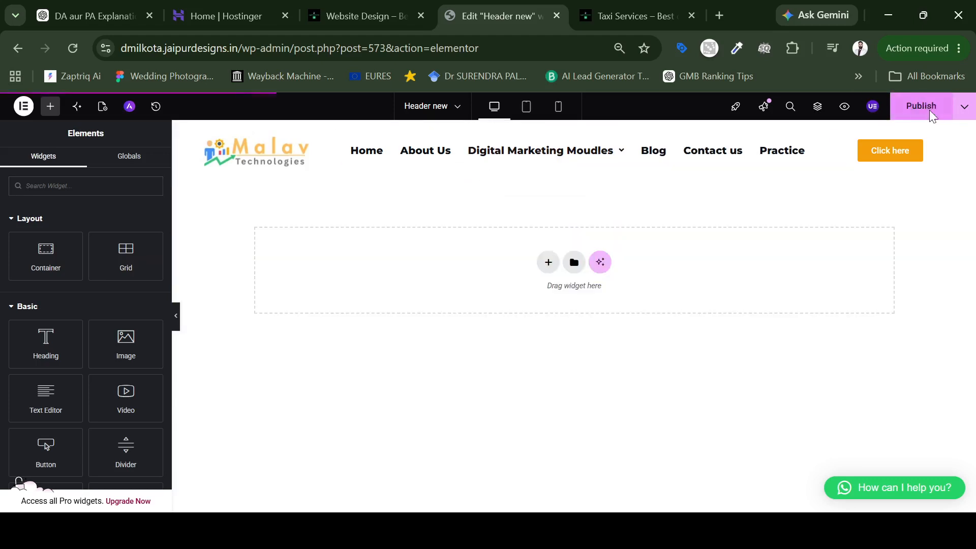
Reload the Taxi Services preview to check the updated header, and return to the header editor
{"action": "left_click", "coordinate": [602, 17]}
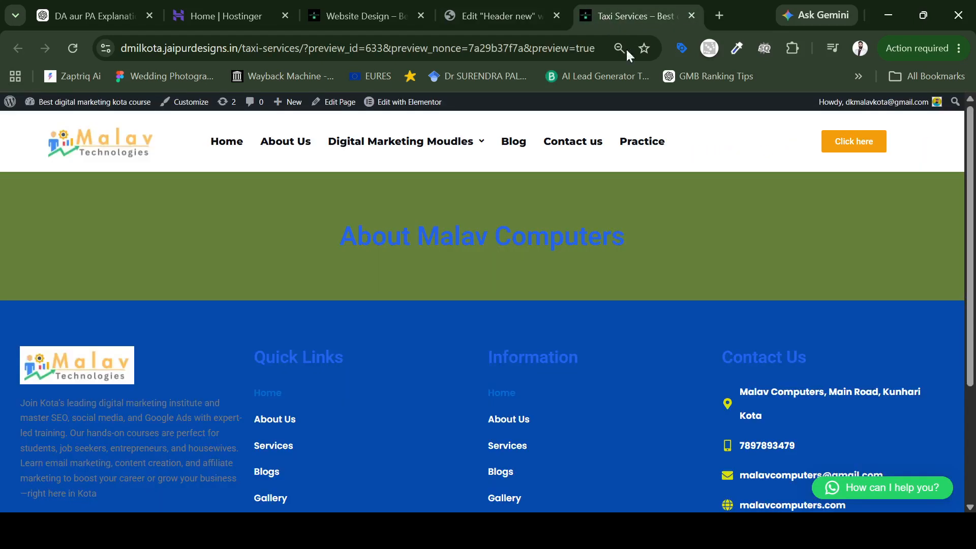
{"action": "key", "text": "F5"}
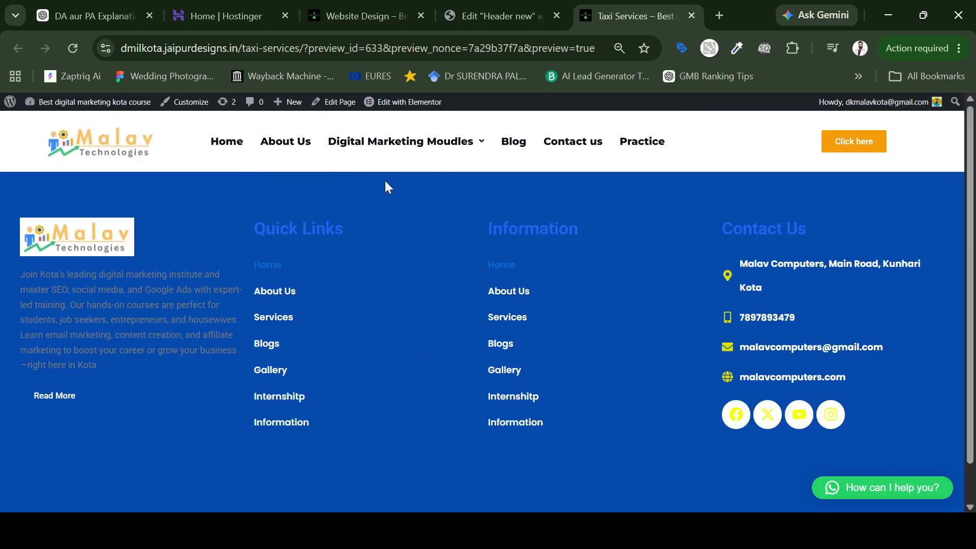
{"action": "left_click", "coordinate": [529, 11]}
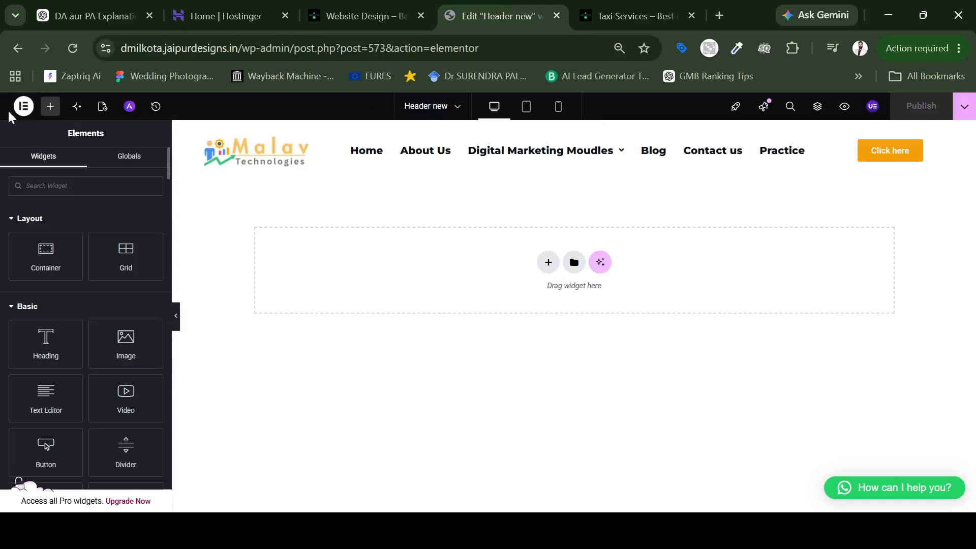
Exit the header editor to WordPress and open the site's menu settings
{"action": "left_click", "coordinate": [25, 109]}
{"action": "left_click", "coordinate": [62, 256]}
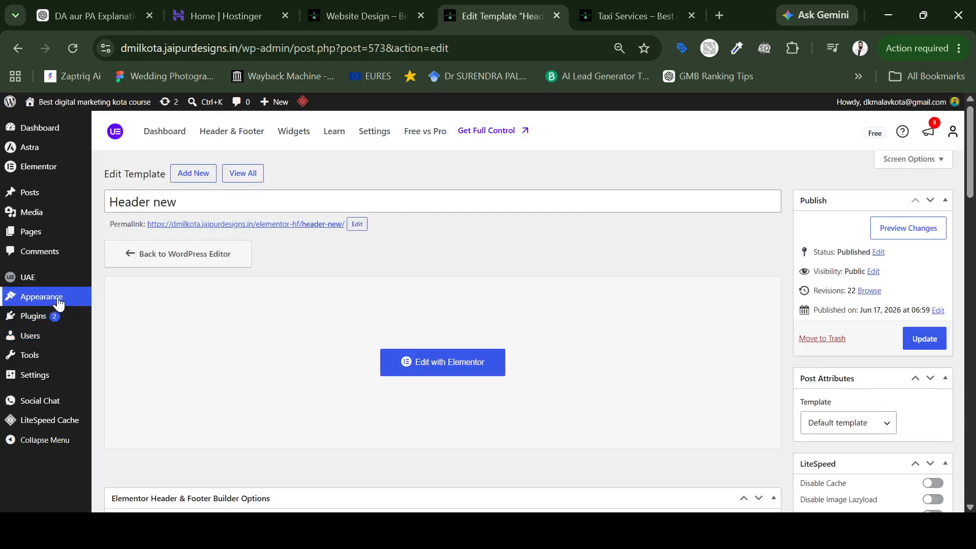
{"action": "left_click", "coordinate": [62, 300]}
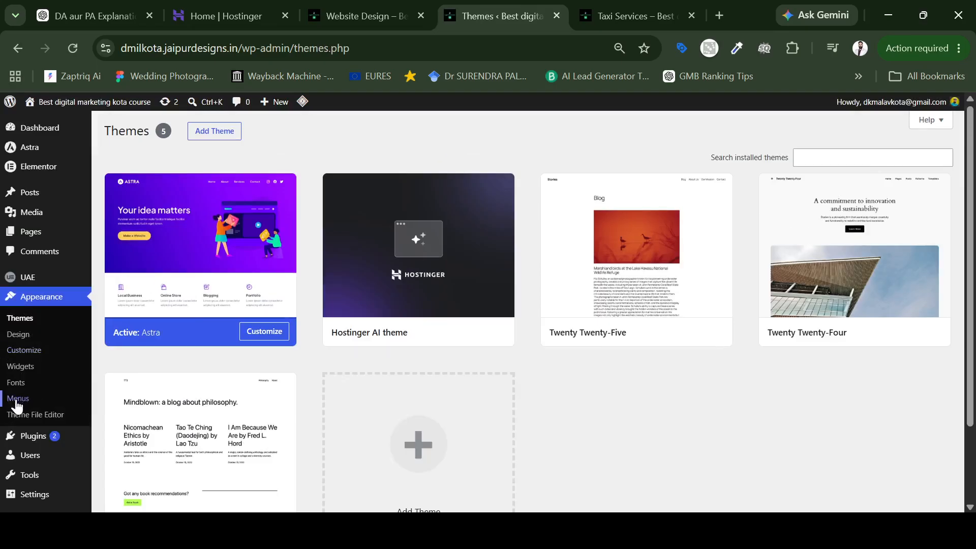
{"action": "left_click", "coordinate": [16, 399]}
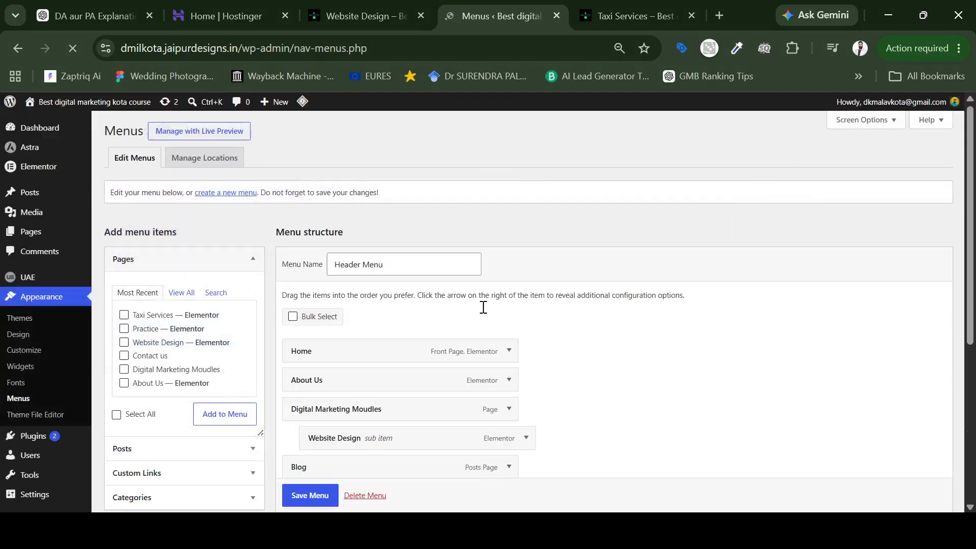
Add the Taxi Services page to the Header Menu
{"action": "scroll", "coordinate": [136, 366], "scroll_direction": "down", "scroll_amount": 1}
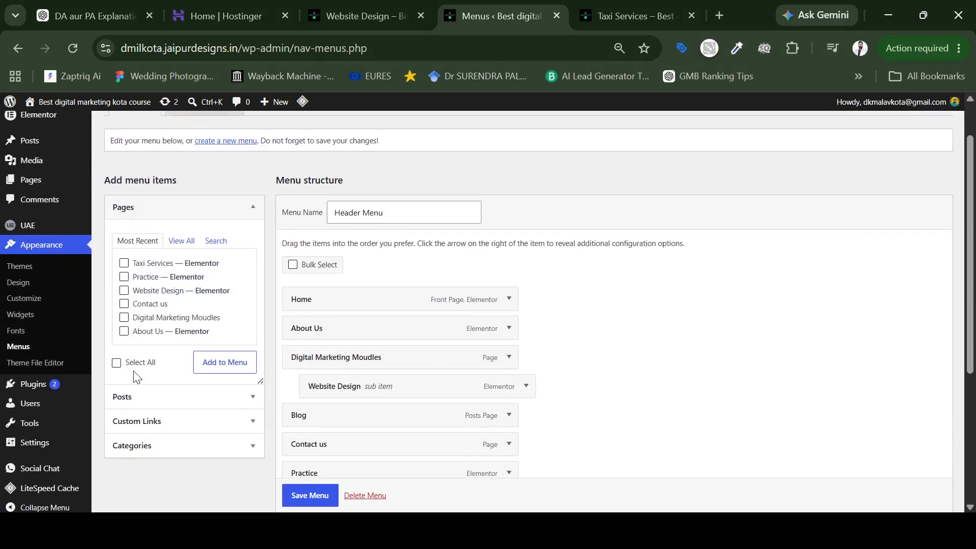
{"action": "left_click", "coordinate": [124, 258]}
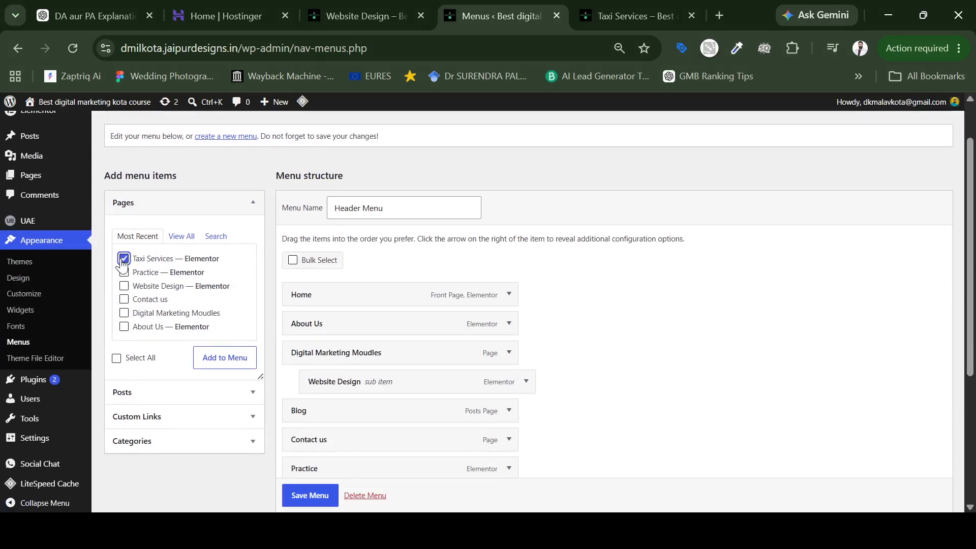
{"action": "left_click", "coordinate": [212, 360]}
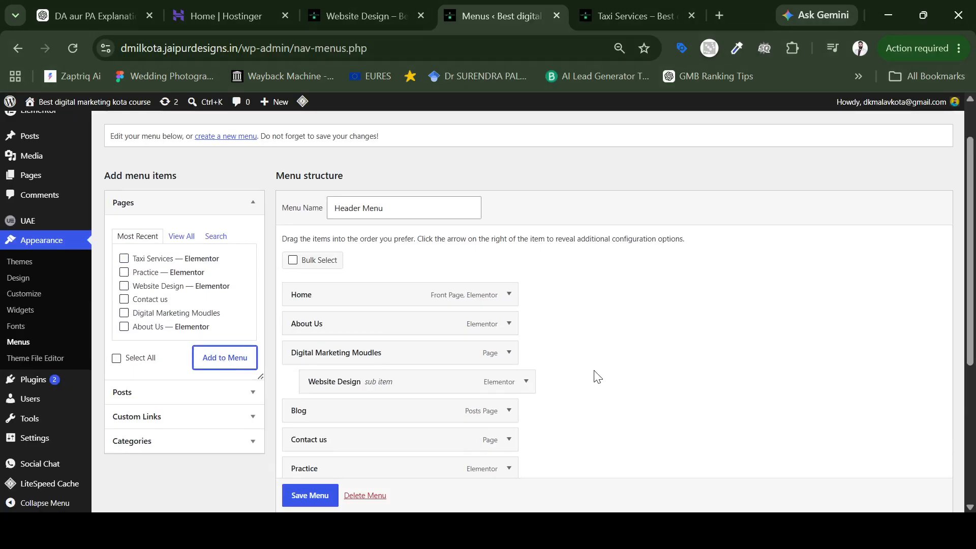
{"action": "scroll", "coordinate": [597, 376], "scroll_direction": "down", "scroll_amount": 3}
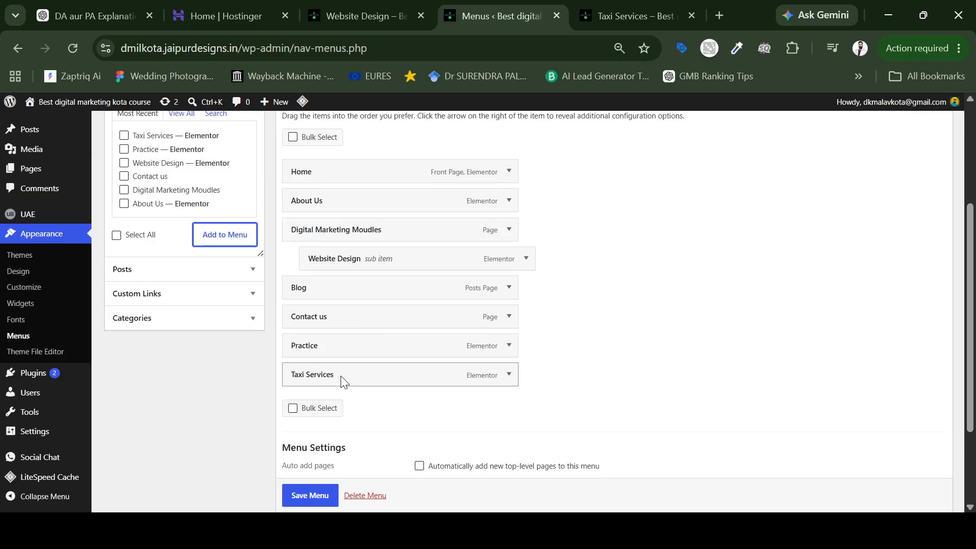
Reorder the Header Menu so Taxi Services follows Blog and Practice comes before Contact us, and save the menu
{"action": "left_click_drag", "start_coordinate": [341, 382], "coordinate": [337, 320]}
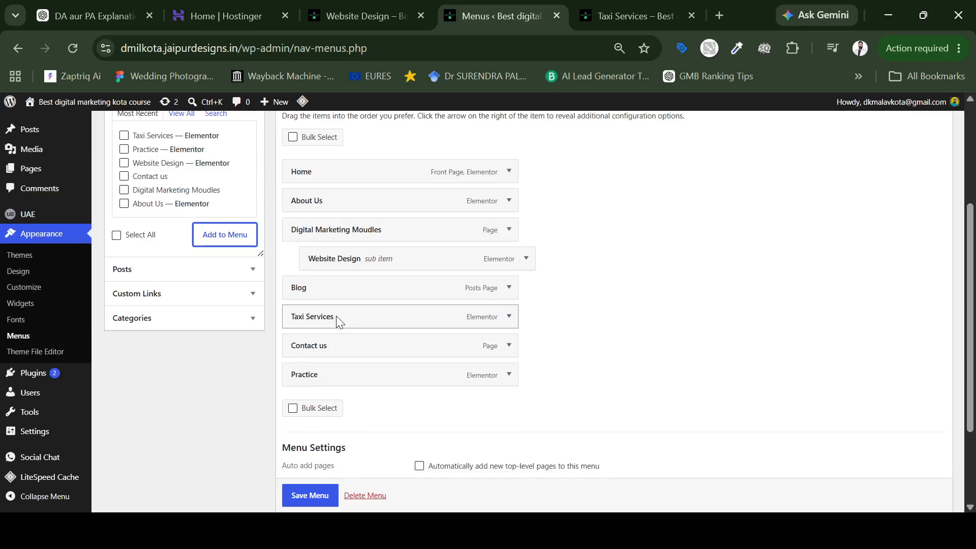
{"action": "left_click_drag", "start_coordinate": [326, 381], "coordinate": [325, 351]}
{"action": "scroll", "coordinate": [321, 464], "scroll_direction": "down", "scroll_amount": 1}
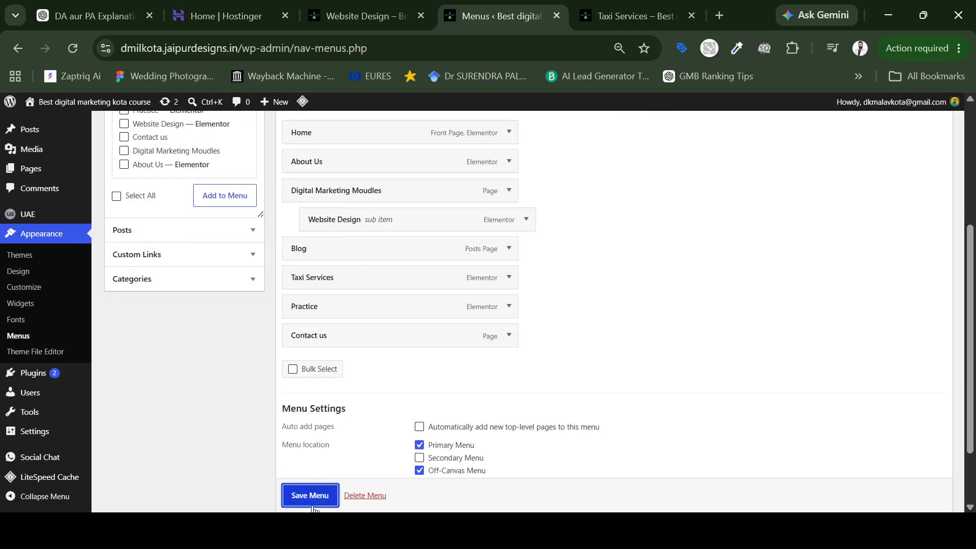
{"action": "left_click", "coordinate": [312, 500]}
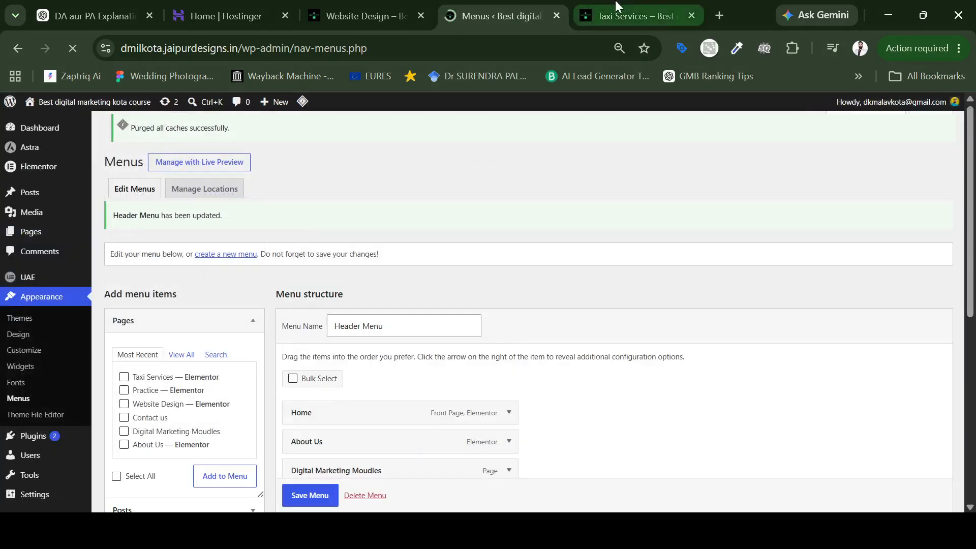
Reload the Taxi Services preview to check the updated header menu, and open the Taxi Services page from it
{"action": "left_click", "coordinate": [669, 12]}
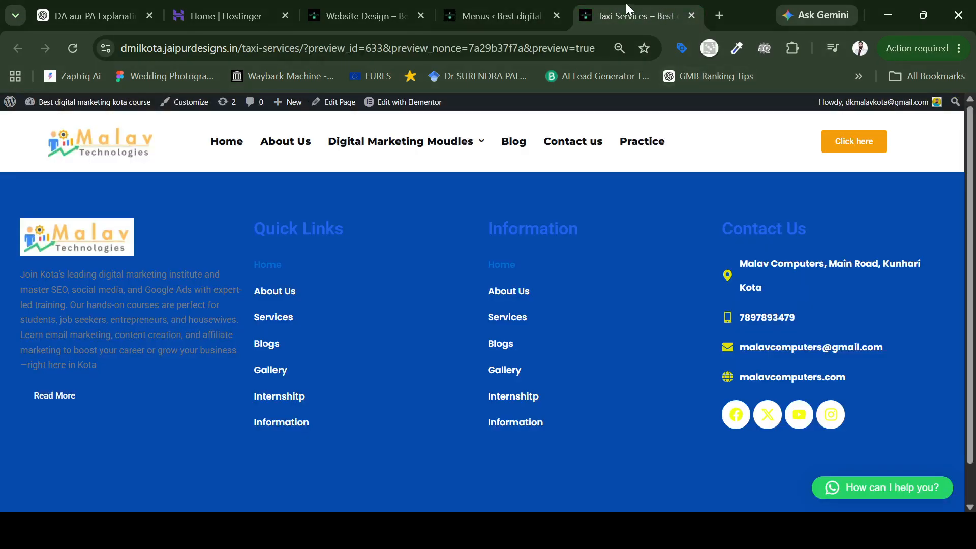
{"action": "key", "text": "F5"}
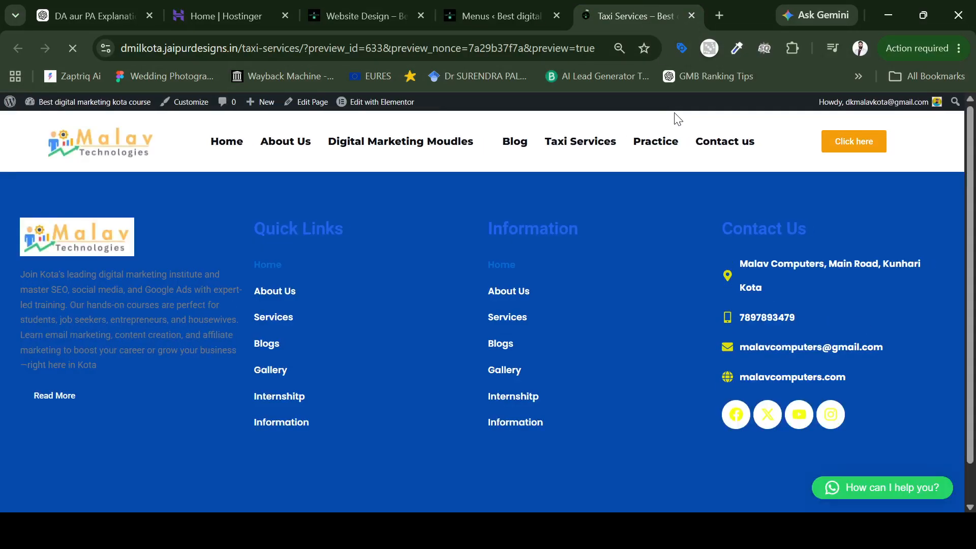
{"action": "left_click", "coordinate": [581, 143]}
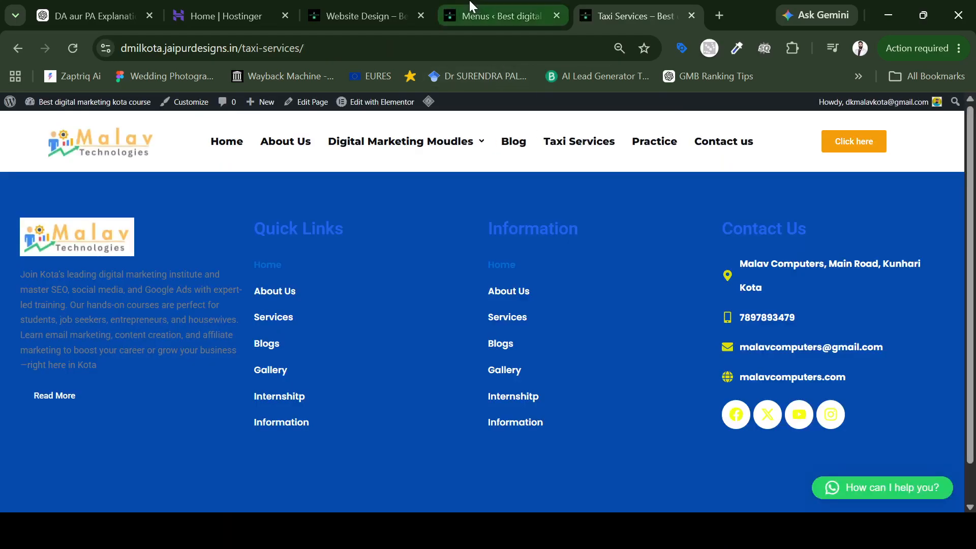
Return to the WordPress admin and open the Taxi Services page from the list of all pages for editing with Elementor
{"action": "left_click", "coordinate": [500, 15]}
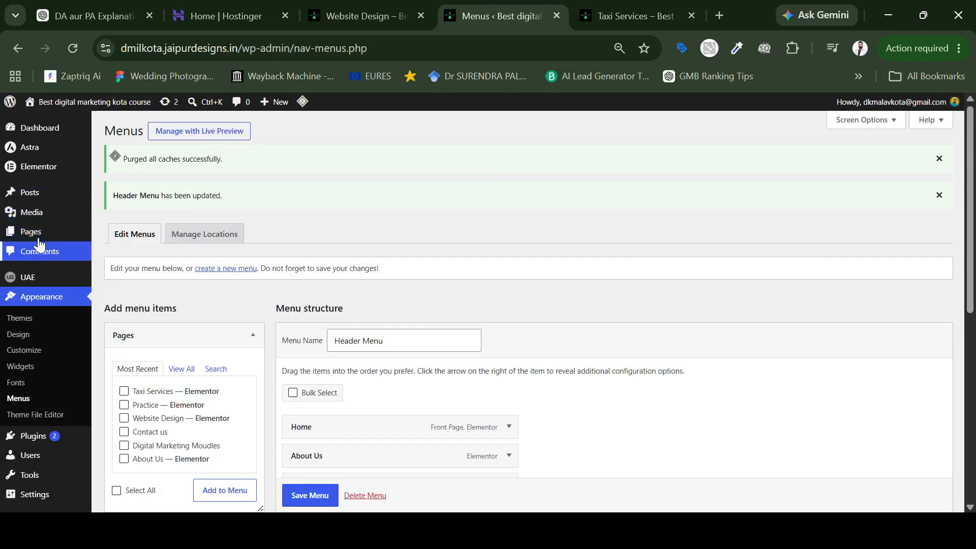
{"action": "mouse_move", "coordinate": [35, 232]}
{"action": "left_click", "coordinate": [115, 237]}
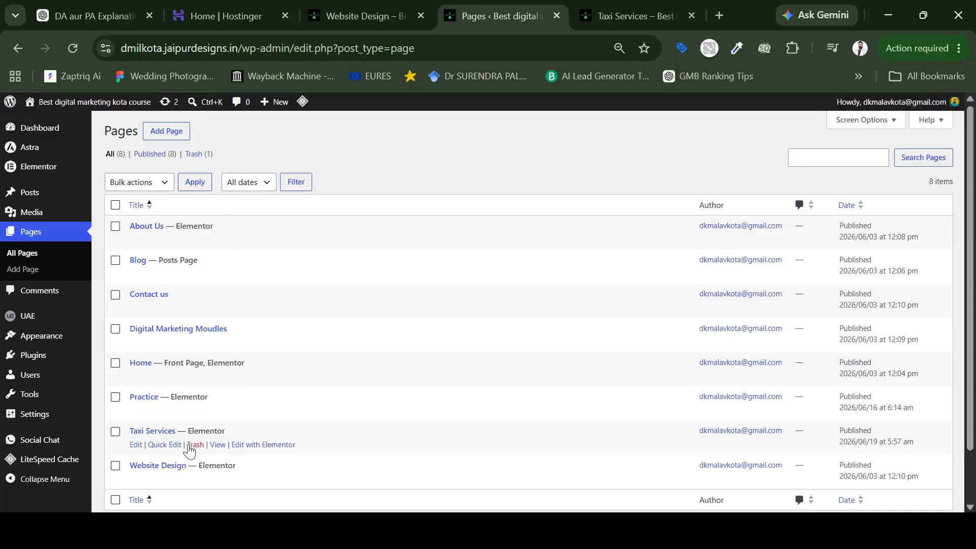
{"action": "left_click", "coordinate": [264, 445]}
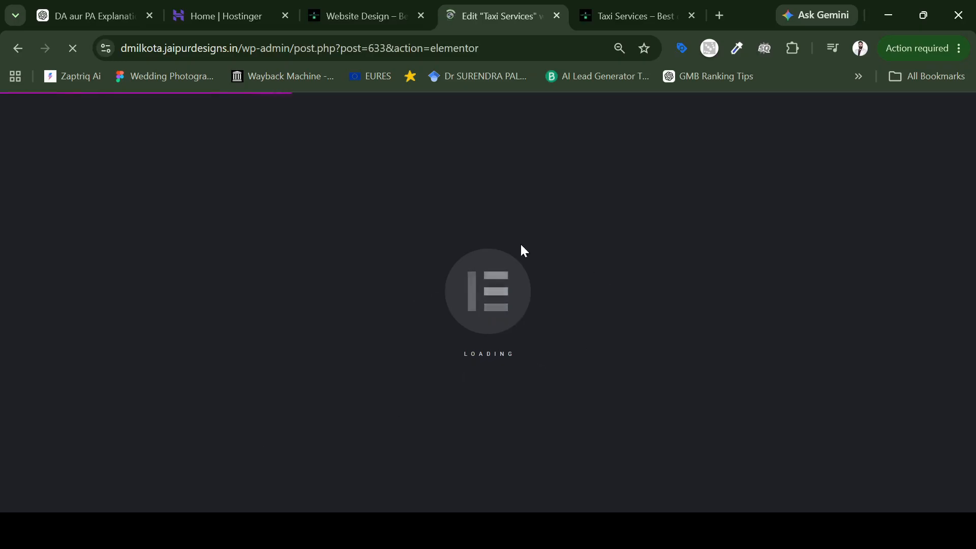
Switch to ChatGPT and open the existing "Tourist Taxi Website Guide" chat
{"action": "left_click", "coordinate": [109, 8]}
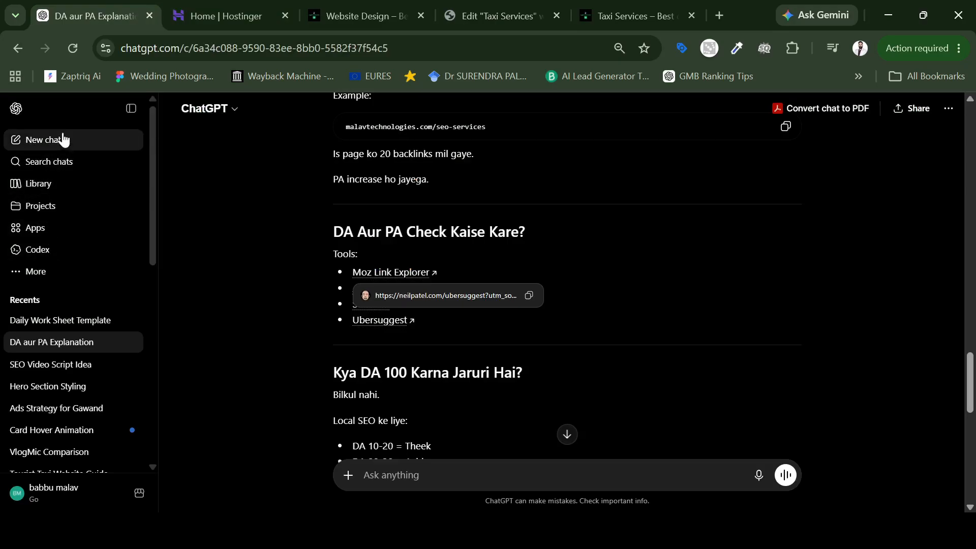
{"action": "scroll", "coordinate": [70, 379], "scroll_direction": "down", "scroll_amount": 3}
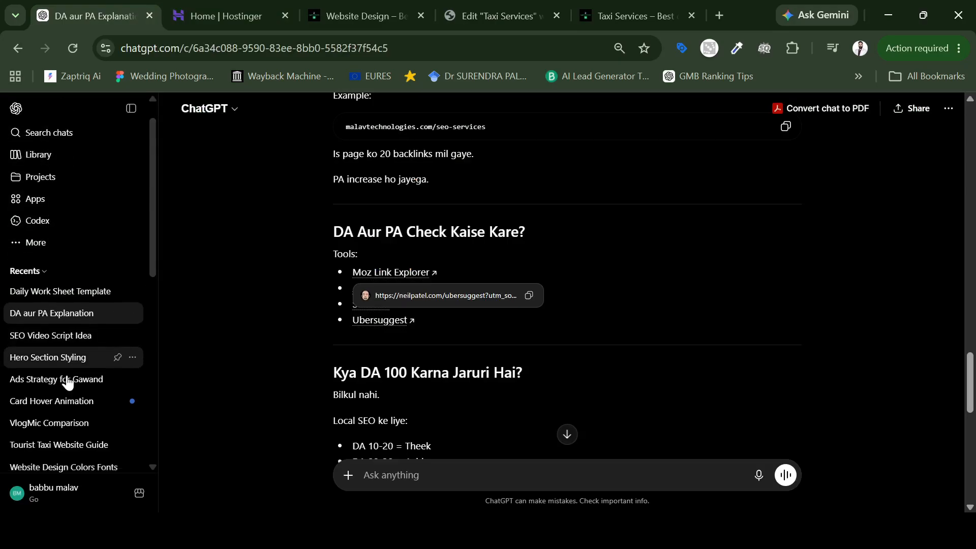
{"action": "left_click", "coordinate": [68, 381]}
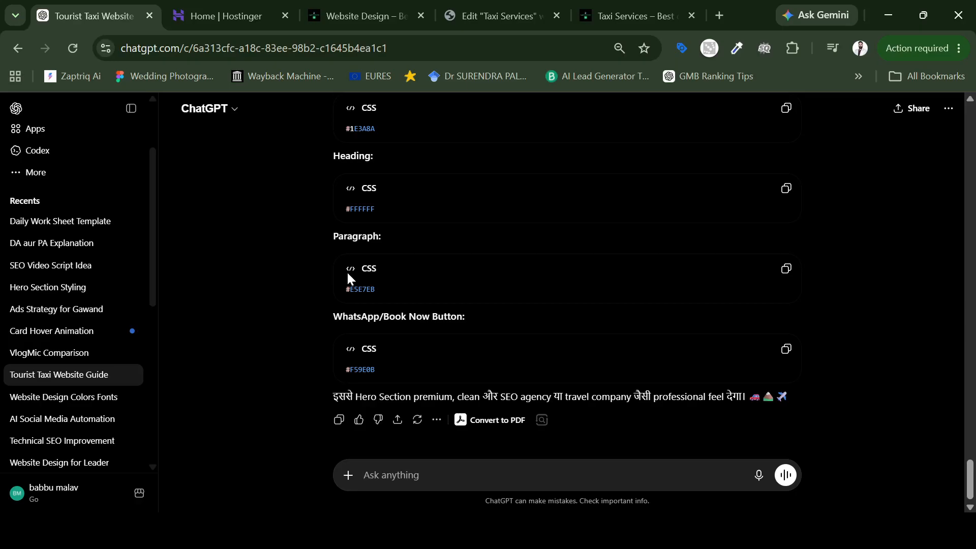
Start a prompt with "muje ek page banana hia.. home page... jisme hero sectian banan hai.. .hero section kaise banau.. muje proper guide kro.."
{"action": "type", "text": "muje ek page banana hia.. "}
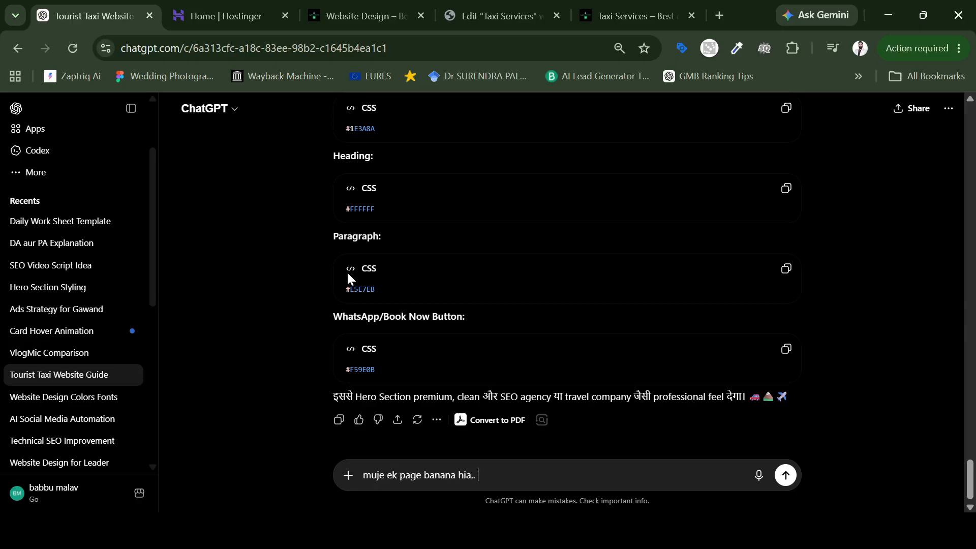
{"action": "type", "text": "home page...  jisme hero sect"}
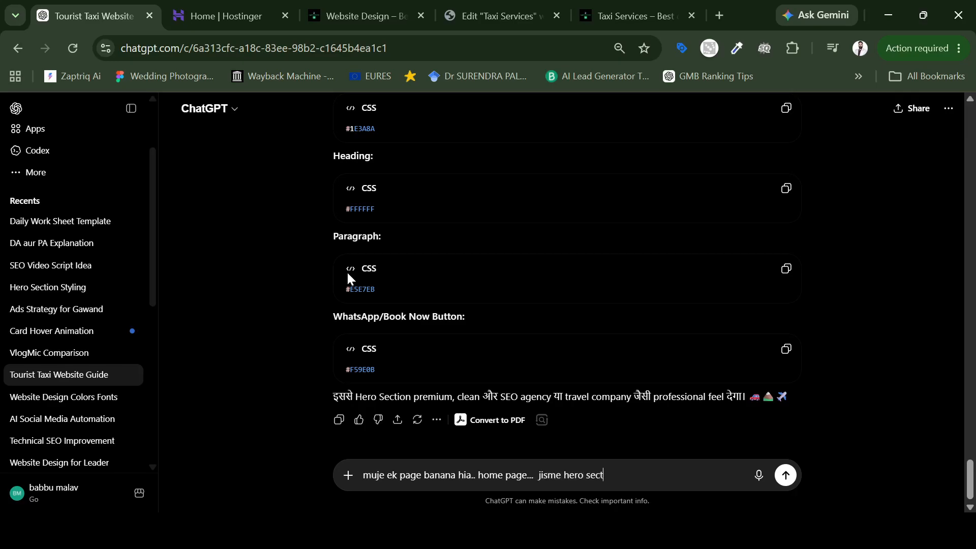
{"action": "type", "text": "ian banan hai.. .hero section kaise"}
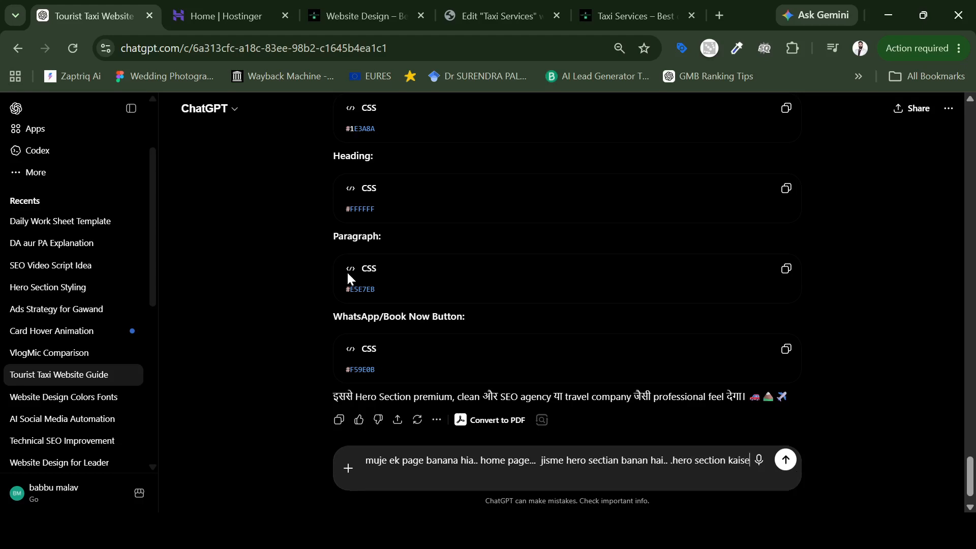
{"action": "type", "text": " banau.. muje proger"}
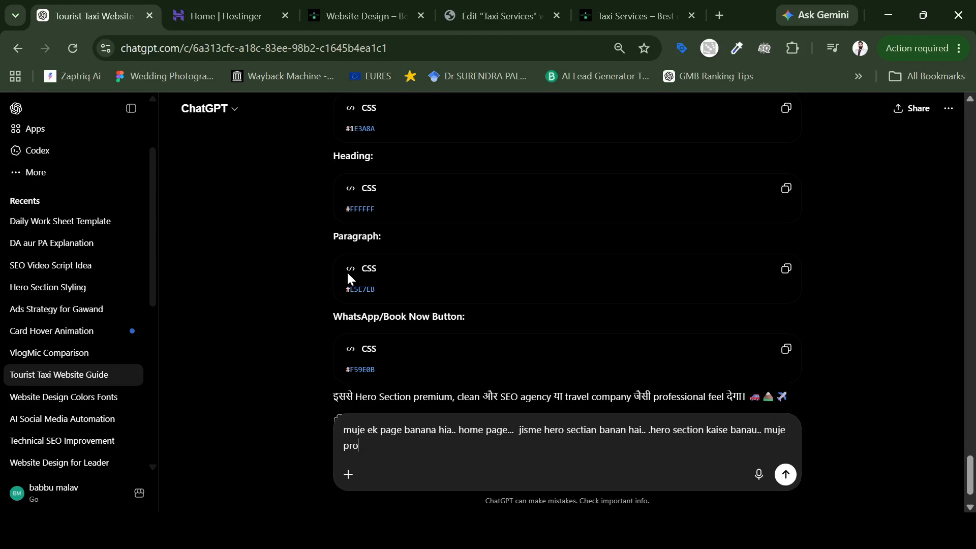
{"action": "key", "text": "BackSpace"}
{"action": "key", "text": "BackSpace"}
{"action": "key", "text": "BackSpace"}
{"action": "key", "text": "BackSpace"}
{"action": "key", "text": "BackSpace"}
{"action": "type", "text": "oper guide kr"}
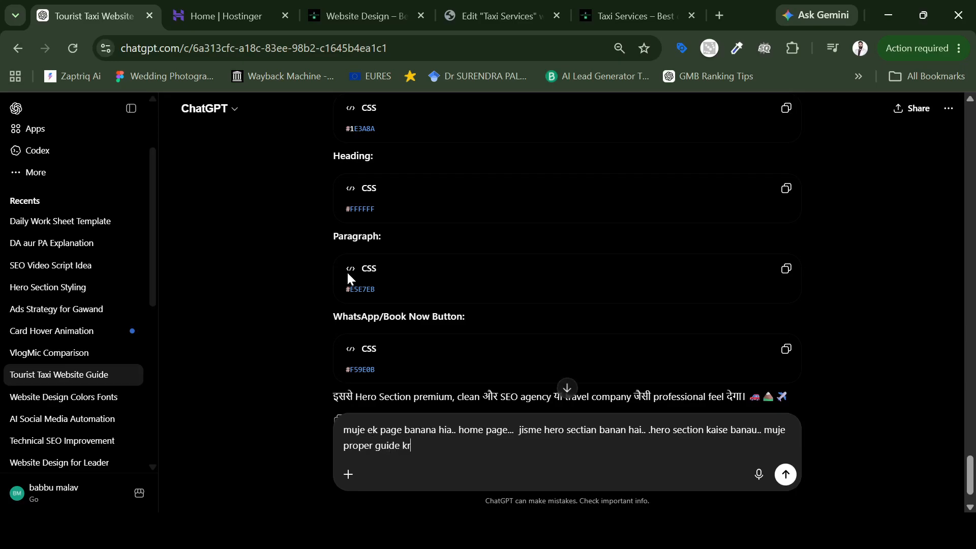
{"action": "type", "text": "o.. kaise container lu.. kitne "}
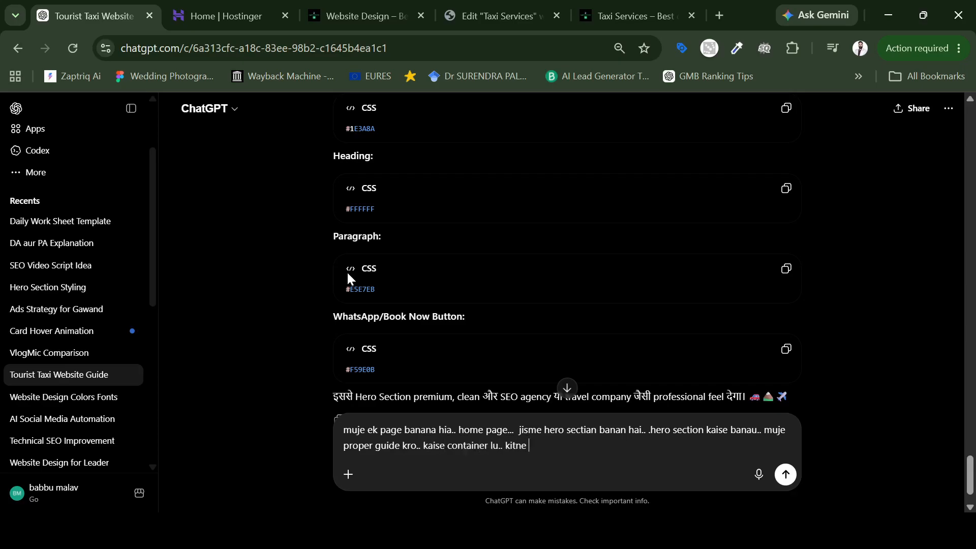
{"action": "type", "text": "container lene hai.. unka styl"}
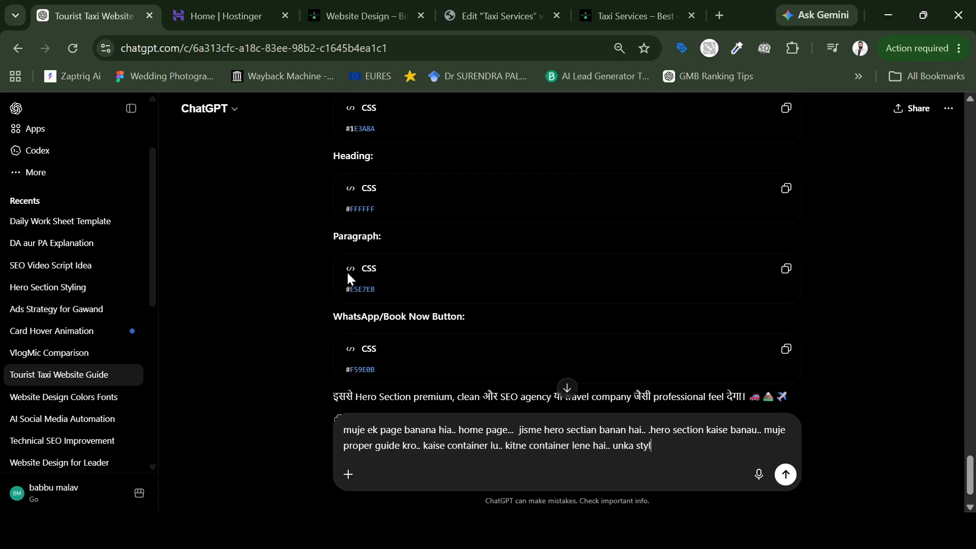
{"action": "type", "text": "e kaise dena hai.."}
{"action": "type", "text": "..  back"}
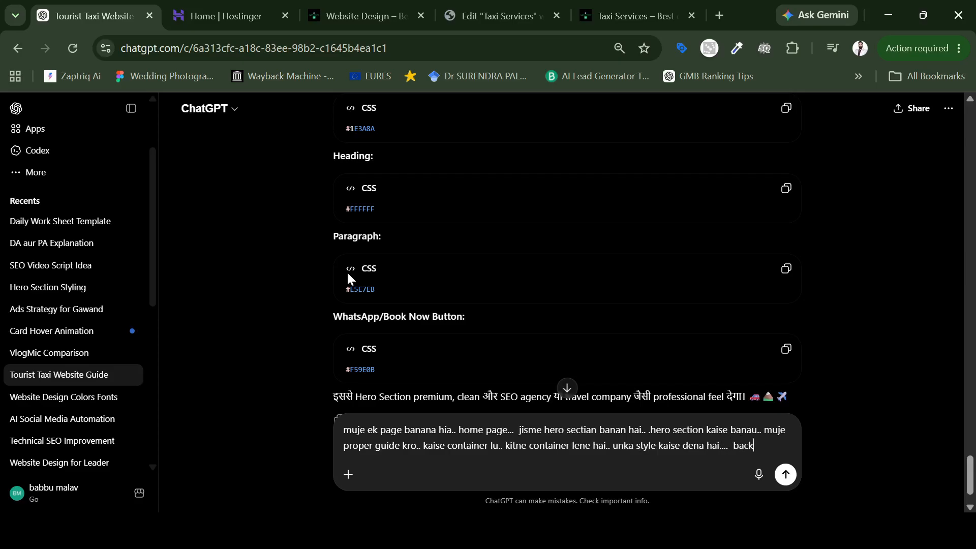
{"action": "type", "text": "round col"}
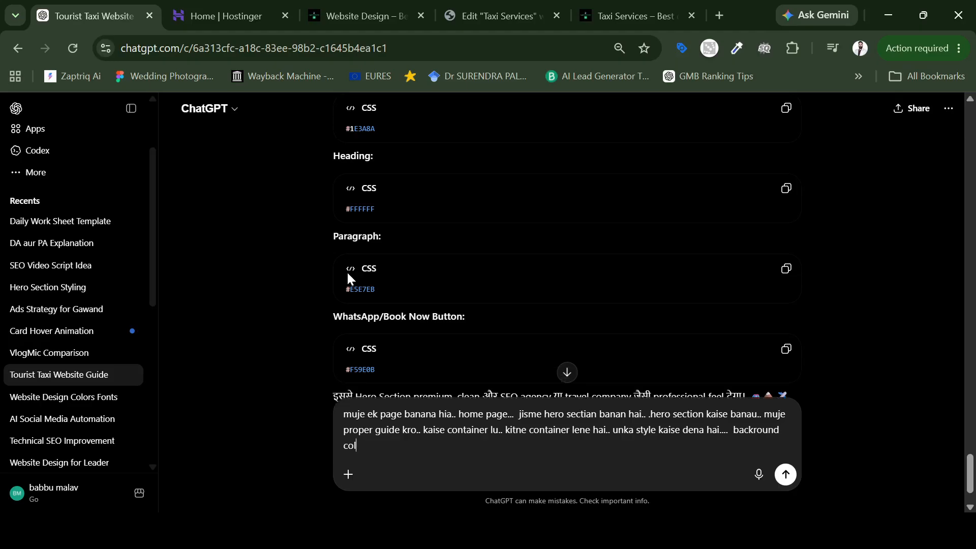
{"action": "type", "text": "or kya rakhna hai.. and"}
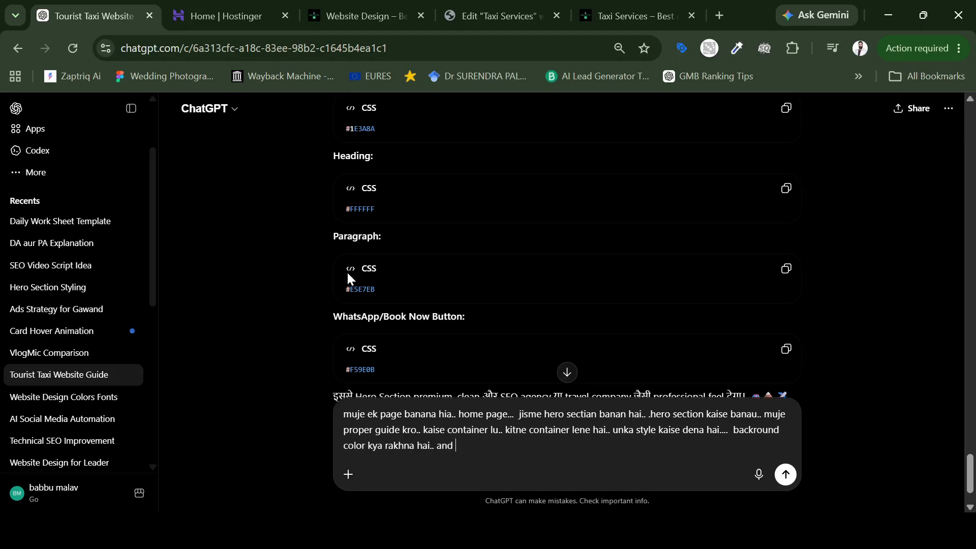
Continue the prompt with "kaise container lu.. kitne container lene hai.. unka style kaise dena hai.... backround color kya rakhna hai.."
{"action": "key", "text": "BackSpace"}
{"action": "key", "text": "BackSpace"}
{"action": "key", "text": "BackSpace"}
{"action": "key", "text": "BackSpace"}
{"action": "key", "text": "BackSpace"}
Finish the prompt with "muje powerfull section banana hai... heading kis color me lena hai.. wo btatana" and send it
{"action": "type", "text": "muje powerfull section b"}
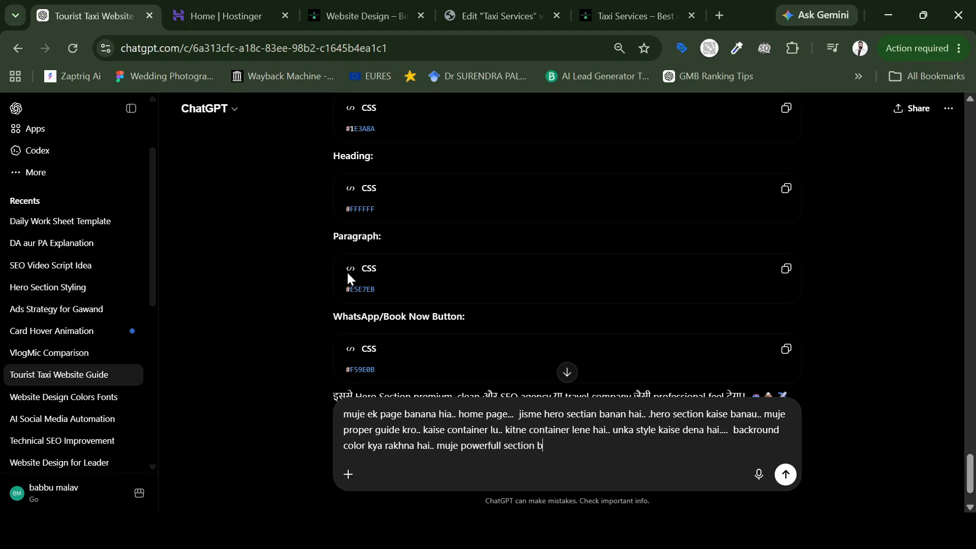
{"action": "type", "text": "anana hai..."}
{"action": "scroll", "coordinate": [396, 452], "scroll_direction": "up", "scroll_amount": 1}
{"action": "scroll", "coordinate": [396, 452], "scroll_direction": "down", "scroll_amount": 1}
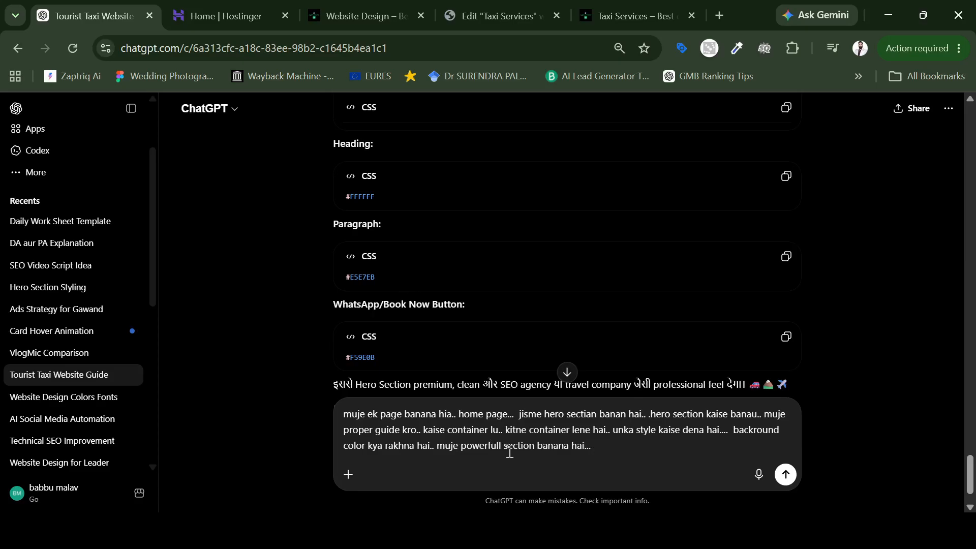
{"action": "type", "text": "heading kis color me lena h"}
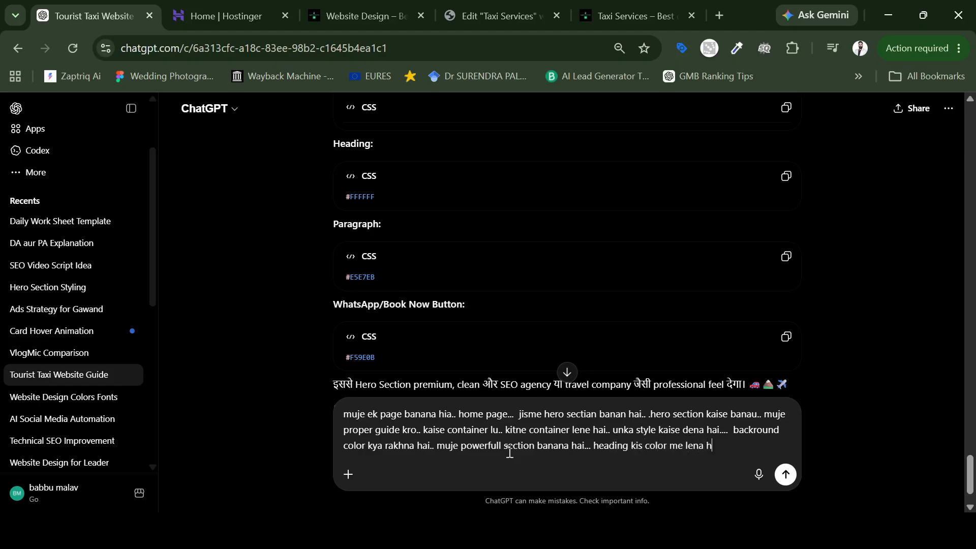
{"action": "type", "text": "ai.. wo btatana"}
{"action": "key", "text": "Return"}
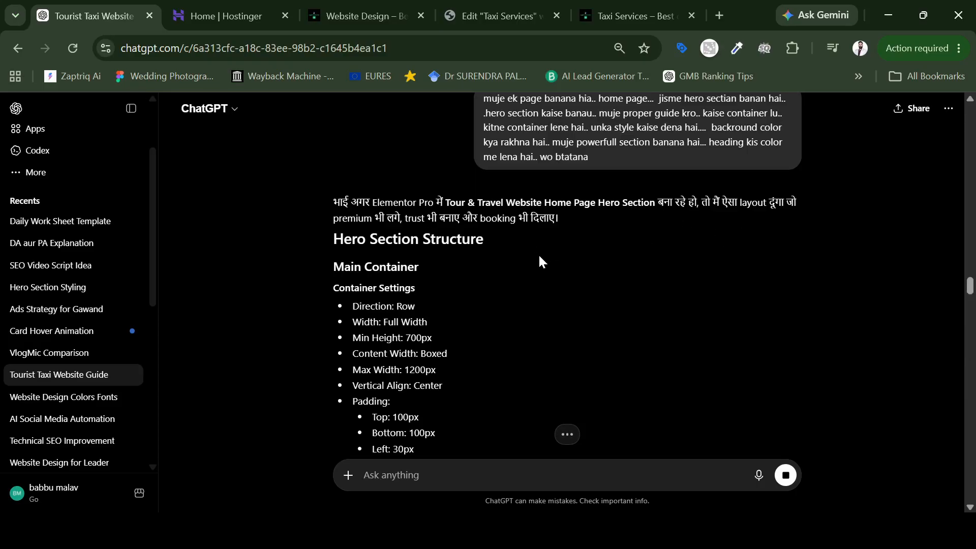
Read ChatGPT's main container settings for the hero section and return to the Elementor editor
{"action": "scroll", "coordinate": [415, 289], "scroll_direction": "down", "scroll_amount": 1}
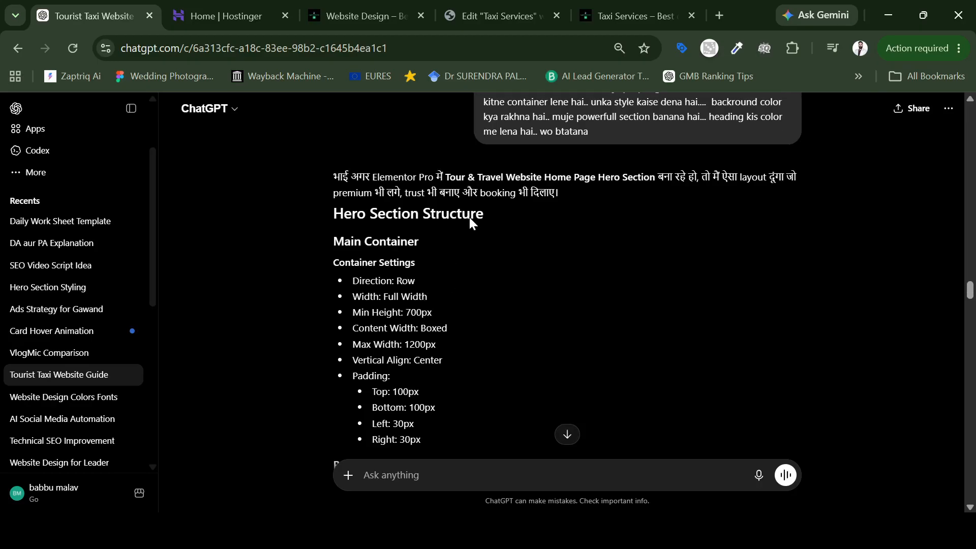
{"action": "scroll", "coordinate": [384, 236], "scroll_direction": "down", "scroll_amount": 1}
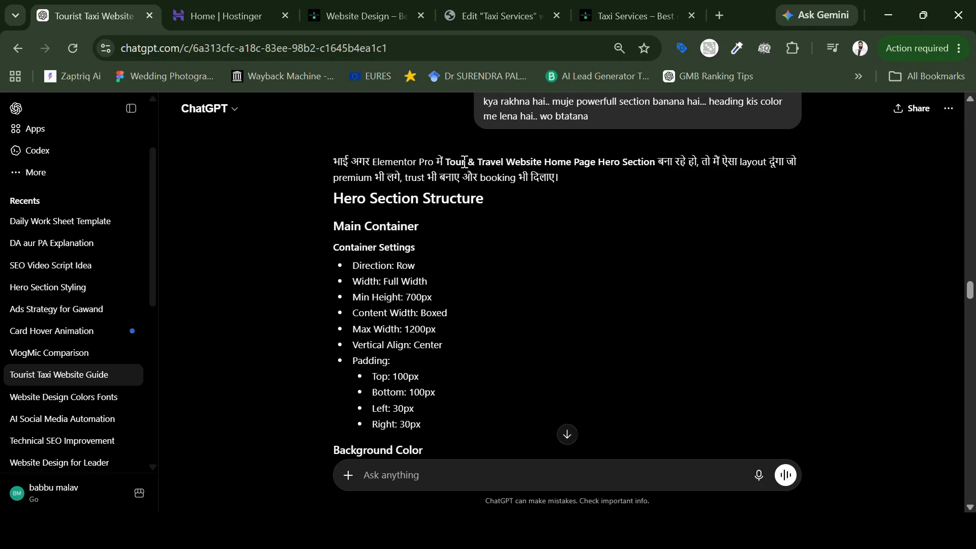
{"action": "double_click", "coordinate": [421, 161]}
{"action": "scroll", "coordinate": [512, 272], "scroll_direction": "down", "scroll_amount": 1}
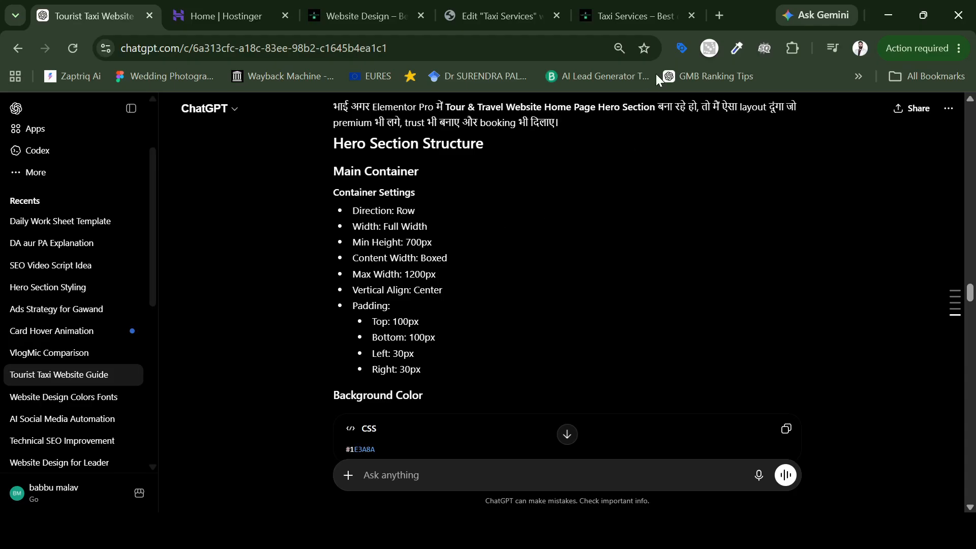
{"action": "left_click", "coordinate": [511, 11]}
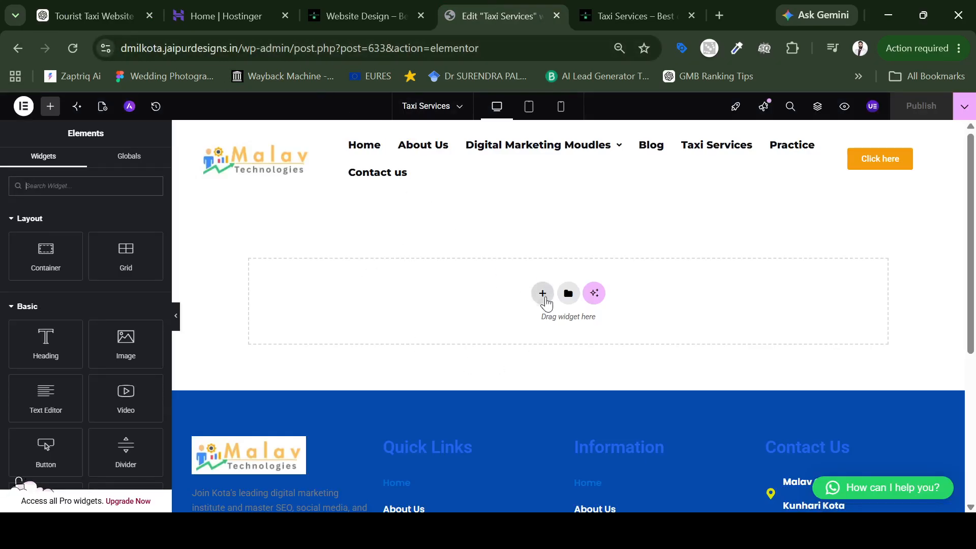
{"action": "left_click", "coordinate": [543, 294]}
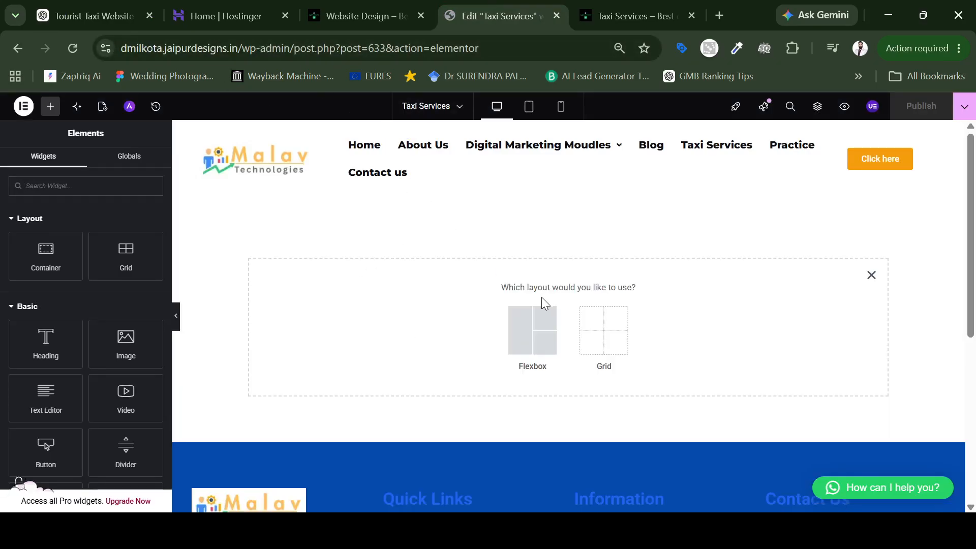
{"action": "left_click", "coordinate": [529, 324]}
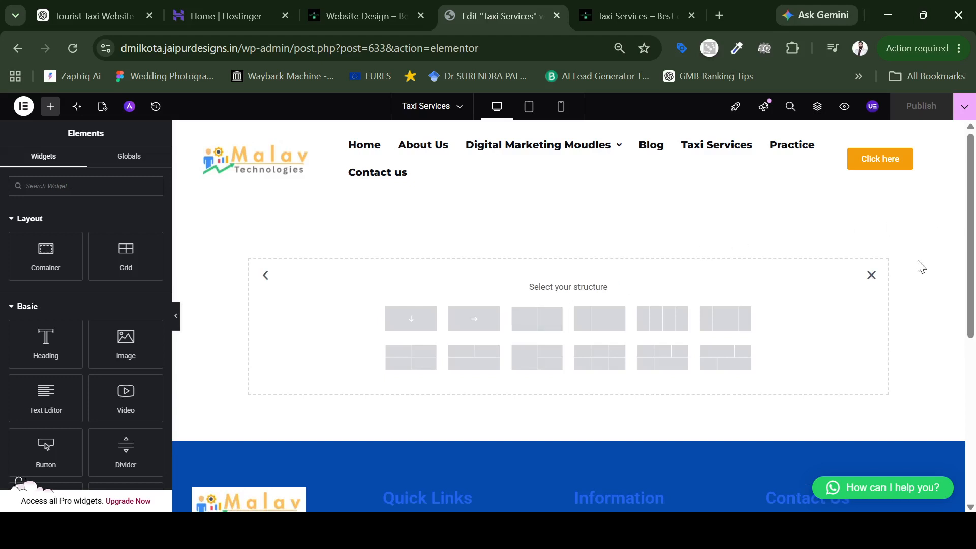
{"action": "left_click", "coordinate": [872, 275]}
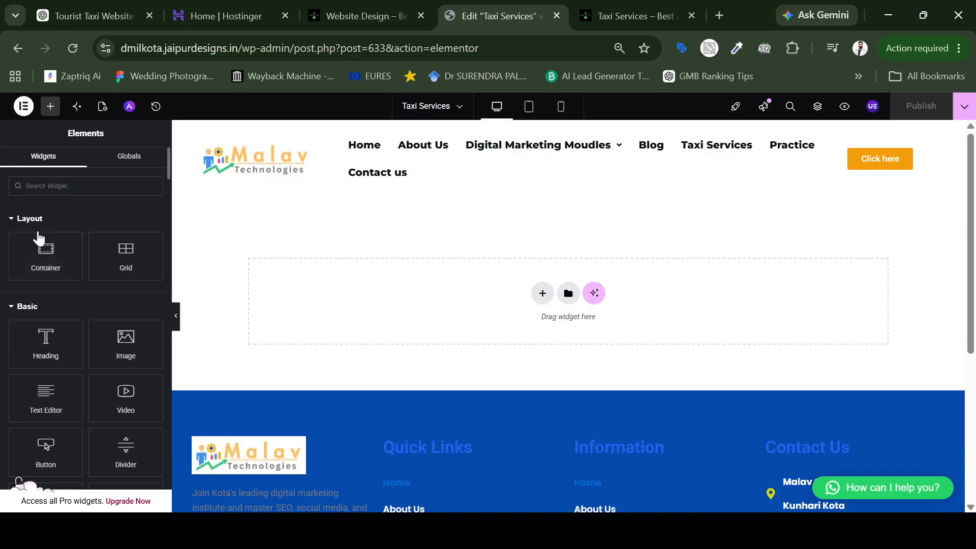
Add a container to the Taxi Services page with Full Width content and a horizontal row direction, following ChatGPT's settings
{"action": "left_click_drag", "start_coordinate": [140, 247], "coordinate": [518, 280]}
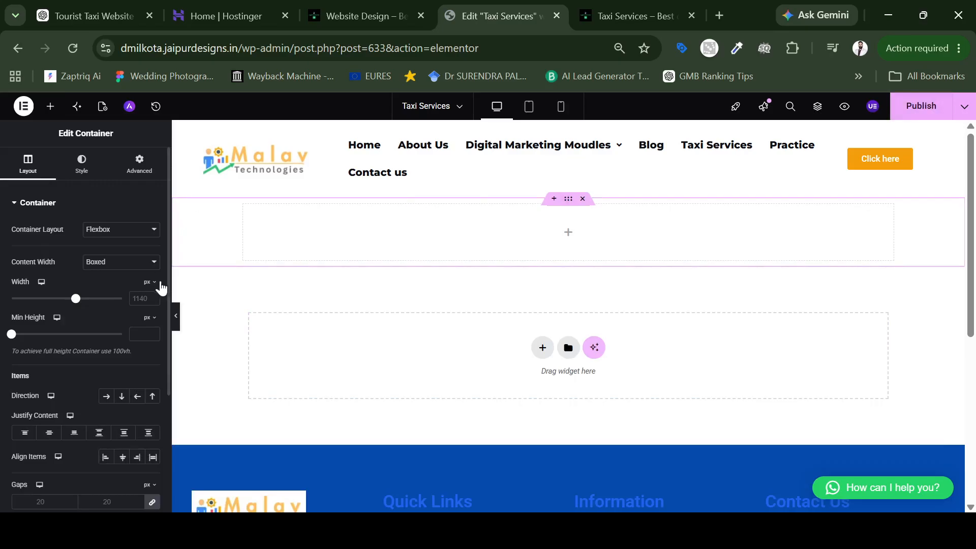
{"action": "left_click", "coordinate": [112, 305]}
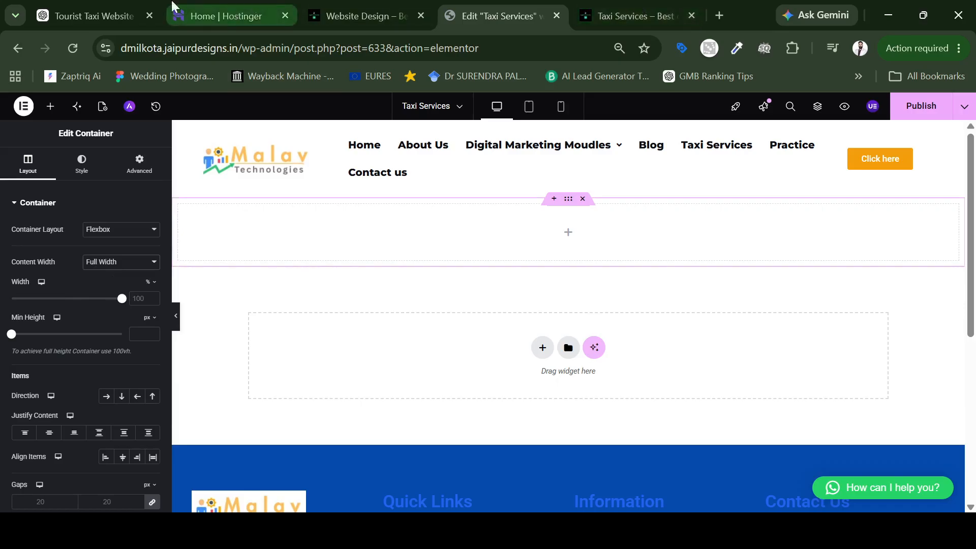
{"action": "left_click_drag", "start_coordinate": [233, 11], "coordinate": [152, 16]}
{"action": "left_click", "coordinate": [205, 3]}
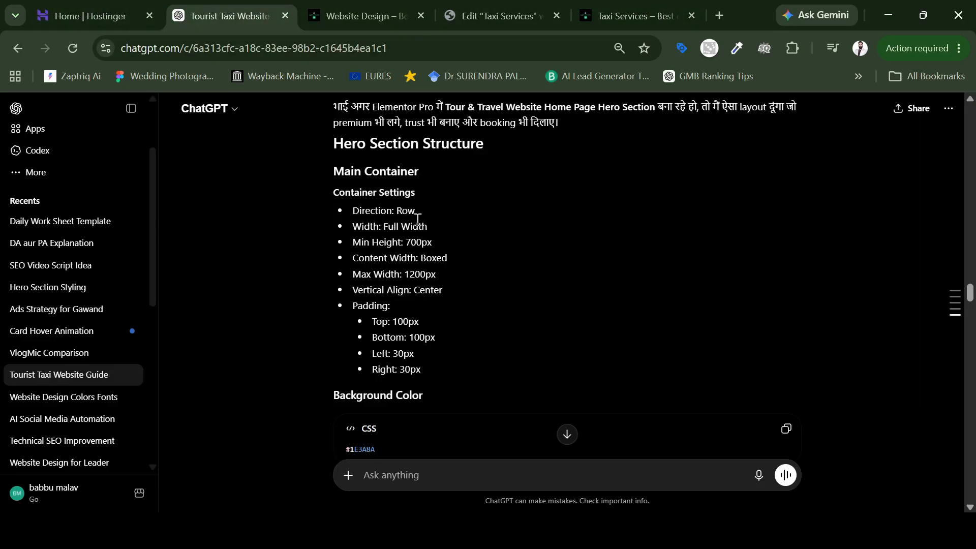
{"action": "left_click", "coordinate": [514, 11]}
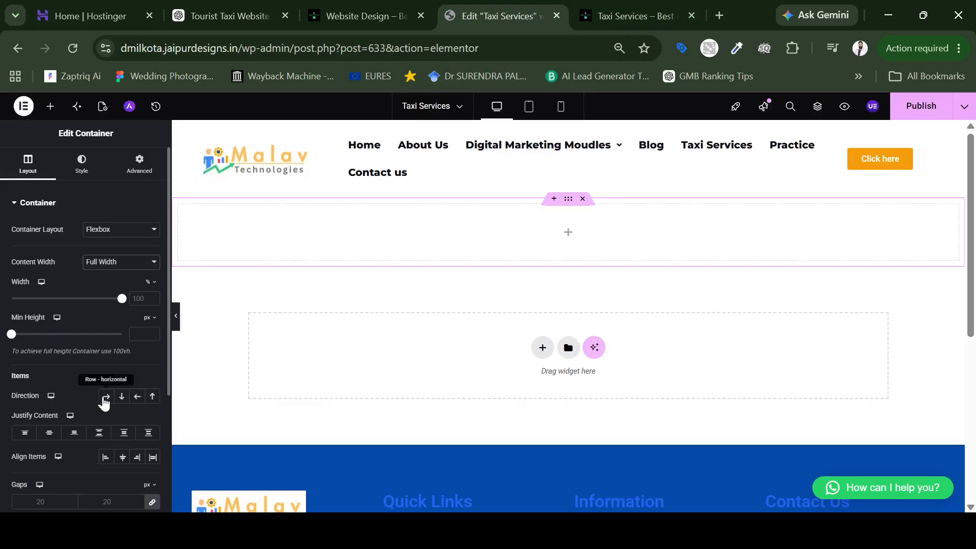
{"action": "left_click", "coordinate": [106, 397]}
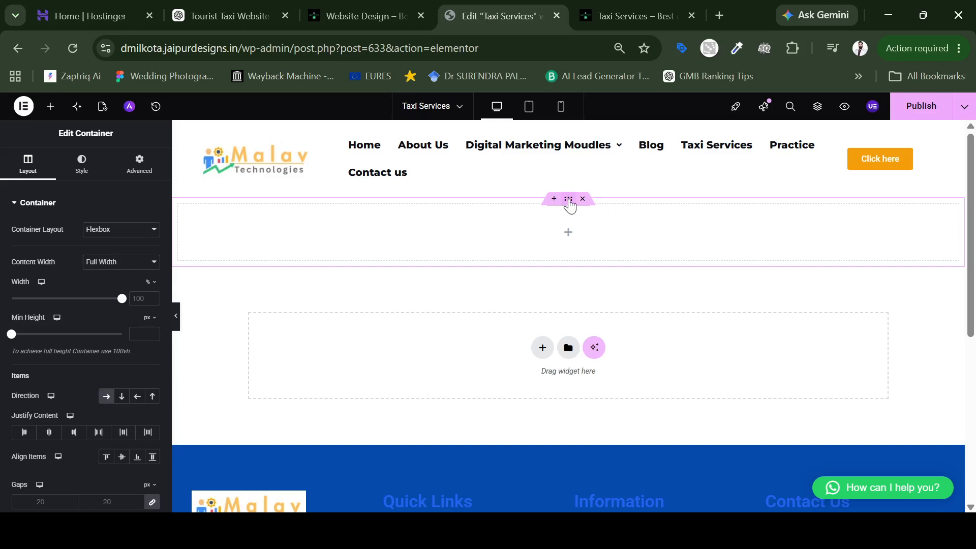
Check ChatGPT's recommended minimum height and set the container's min height to 700 px
{"action": "left_click", "coordinate": [249, 8]}
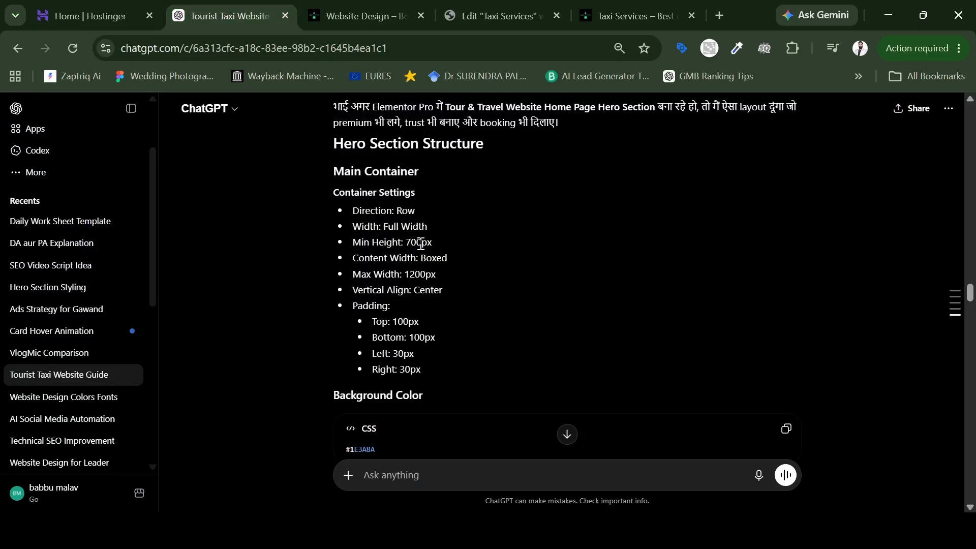
{"action": "left_click", "coordinate": [470, 10]}
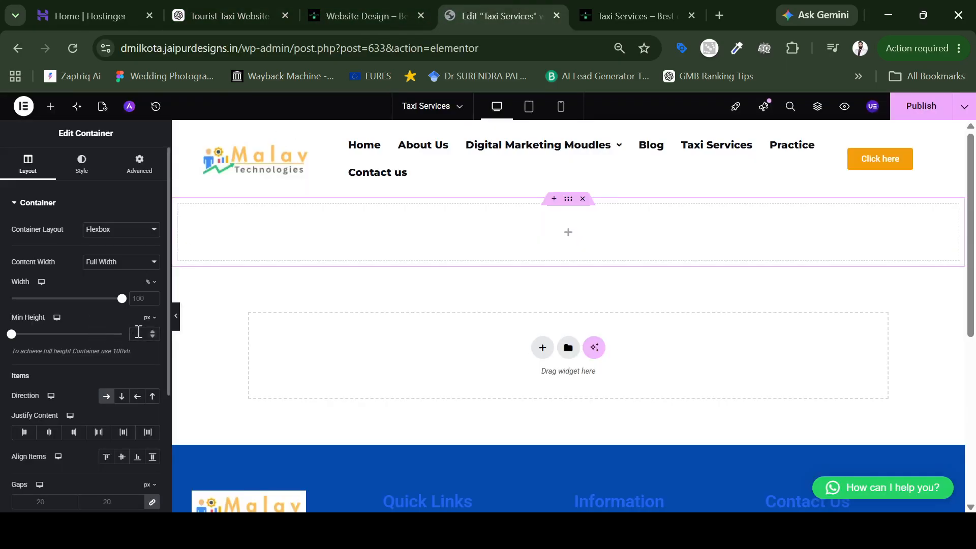
{"action": "type", "text": "700"}
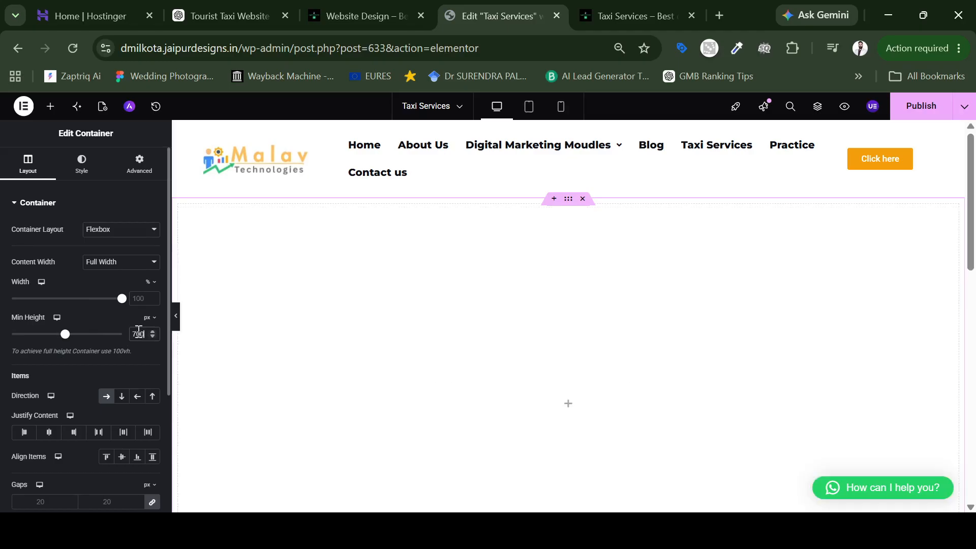
{"action": "scroll", "coordinate": [387, 394], "scroll_direction": "down", "scroll_amount": 3}
{"action": "scroll", "coordinate": [387, 394], "scroll_direction": "up", "scroll_amount": 3}
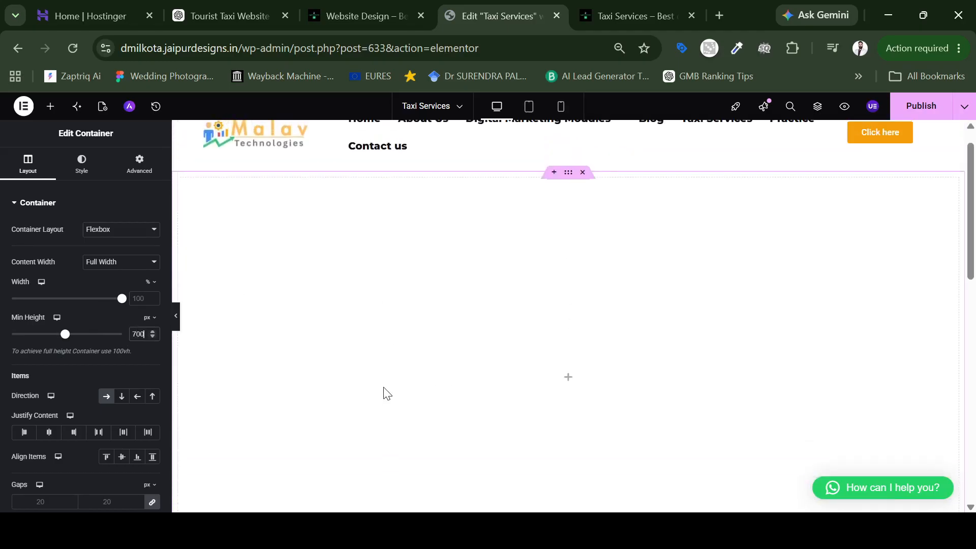
Try the Boxed content width from ChatGPT's guidance on the container and revert to Full Width
{"action": "left_click", "coordinate": [213, 5]}
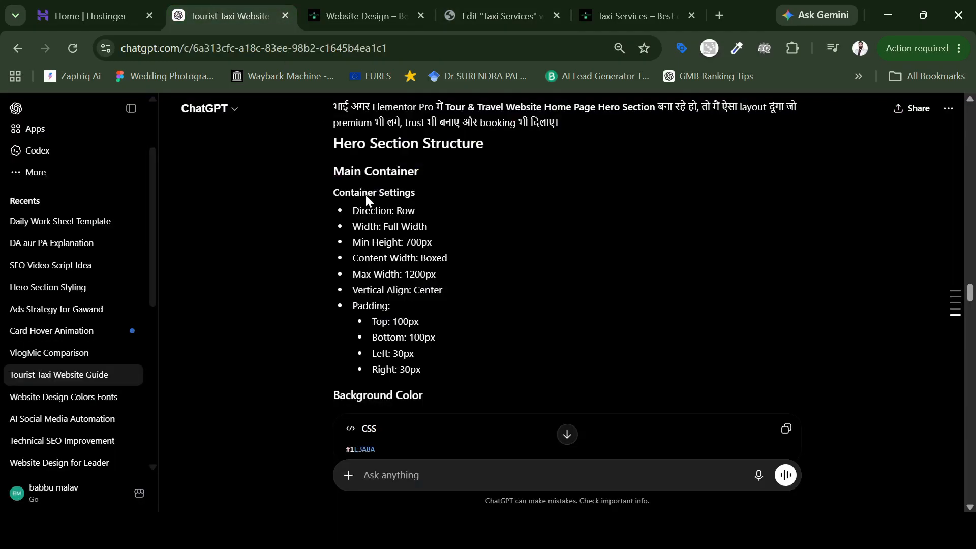
{"action": "scroll", "coordinate": [370, 201], "scroll_direction": "down", "scroll_amount": 1}
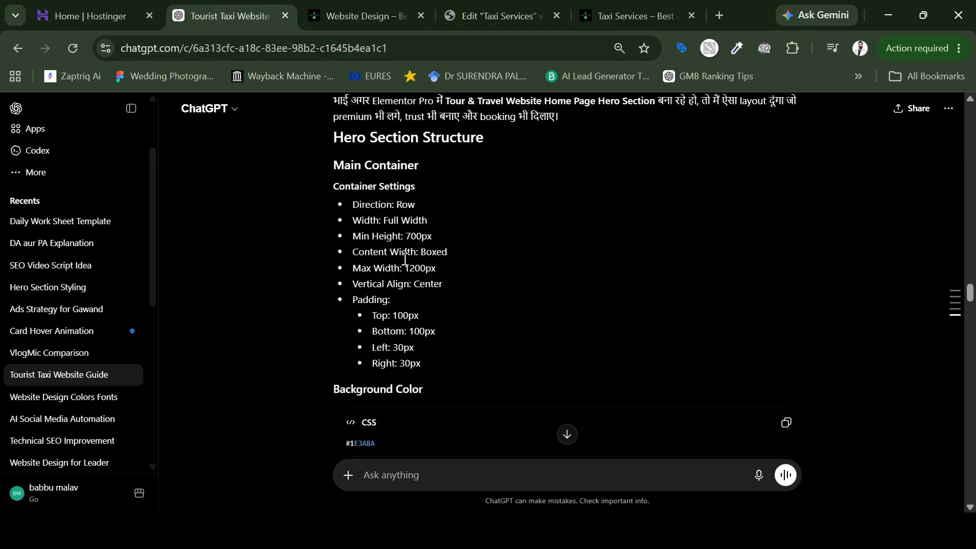
{"action": "left_click", "coordinate": [377, 7]}
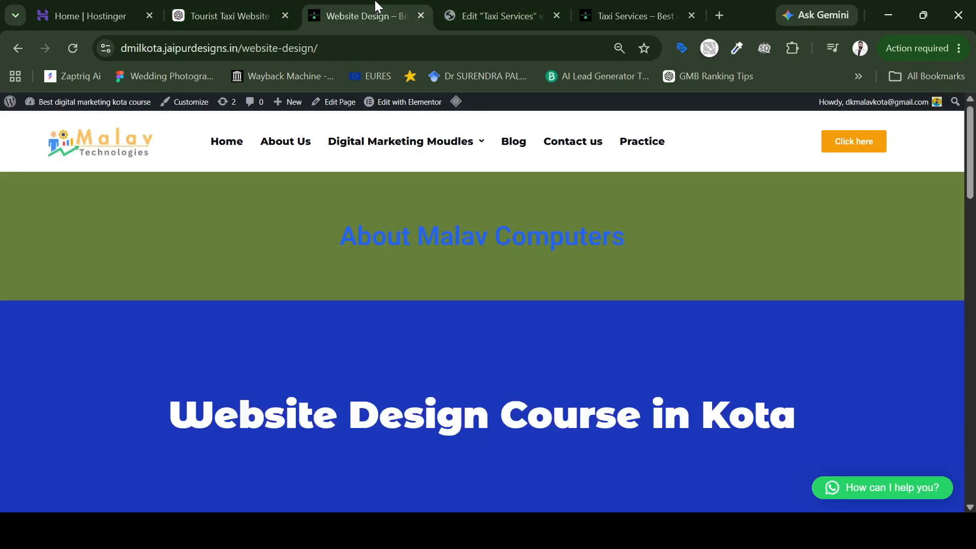
{"action": "left_click", "coordinate": [480, 10]}
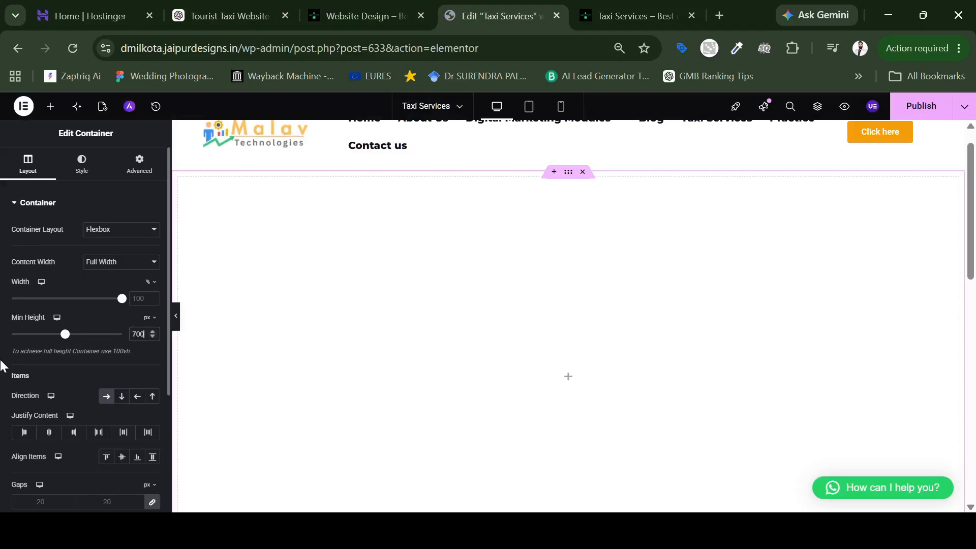
{"action": "scroll", "coordinate": [3, 366], "scroll_direction": "down", "scroll_amount": 2}
{"action": "scroll", "coordinate": [2, 366], "scroll_direction": "up", "scroll_amount": 2}
{"action": "left_click", "coordinate": [107, 284]}
{"action": "scroll", "coordinate": [358, 253], "scroll_direction": "down", "scroll_amount": 3}
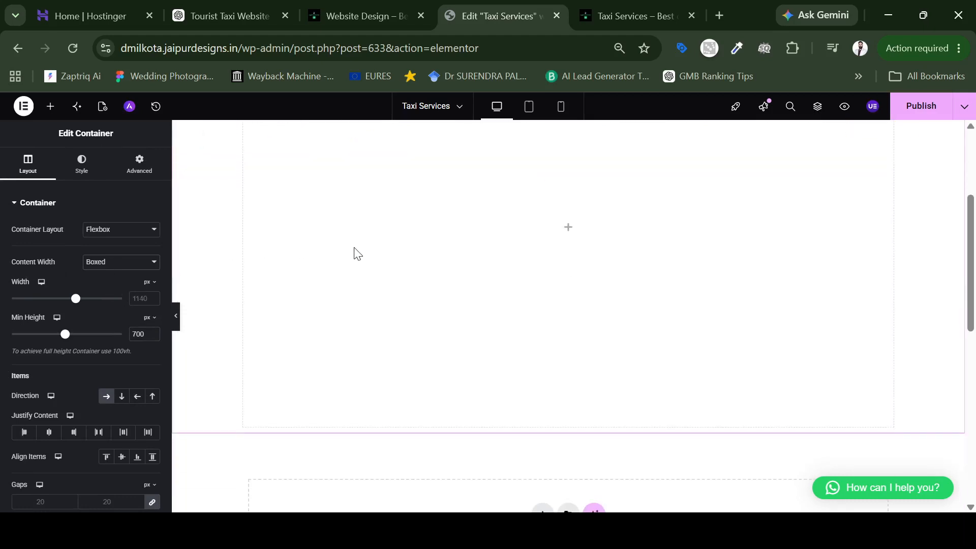
{"action": "scroll", "coordinate": [358, 254], "scroll_direction": "up", "scroll_amount": 2}
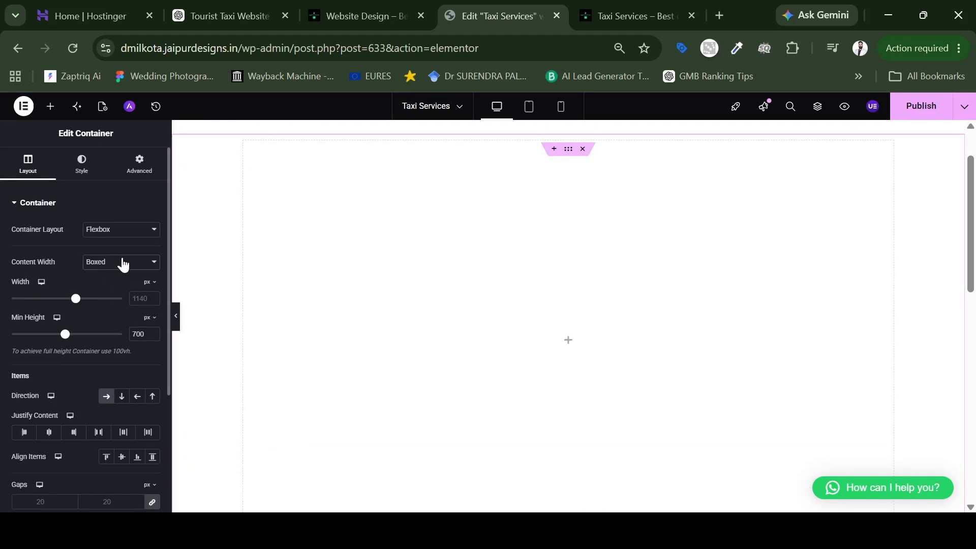
{"action": "key", "text": "ctrl+z"}
Set the full-width container's width to 100%
{"action": "left_click", "coordinate": [140, 298]}
{"action": "type", "text": "100"}
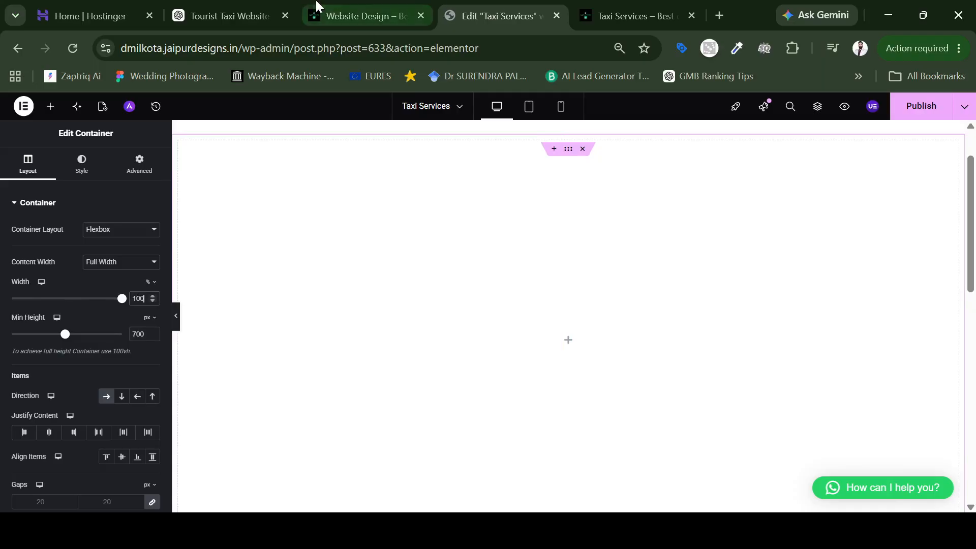
Review ChatGPT's max width, vertical alignment, padding and background color guidance for the main container, and return to the Elementor editor
{"action": "left_click", "coordinate": [251, 8]}
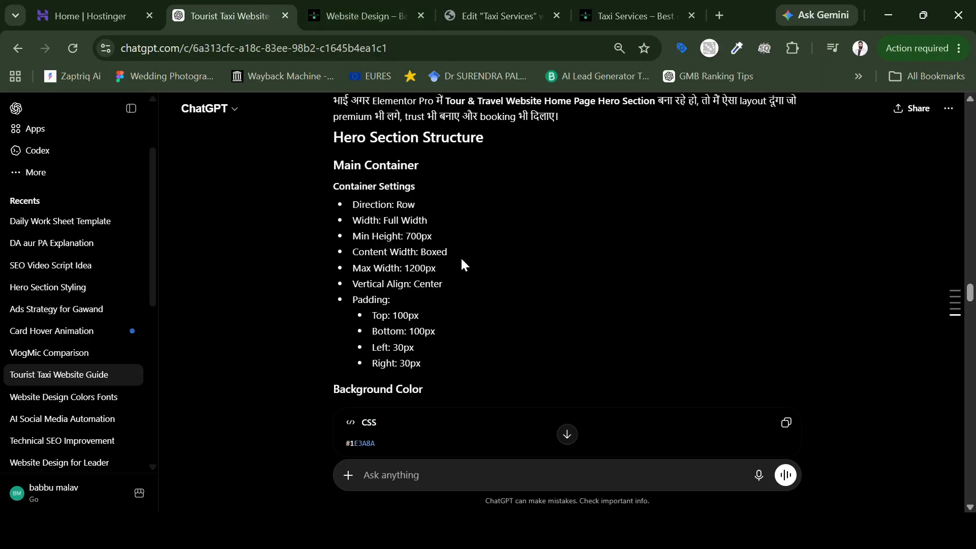
{"action": "scroll", "coordinate": [450, 273], "scroll_direction": "down", "scroll_amount": 1}
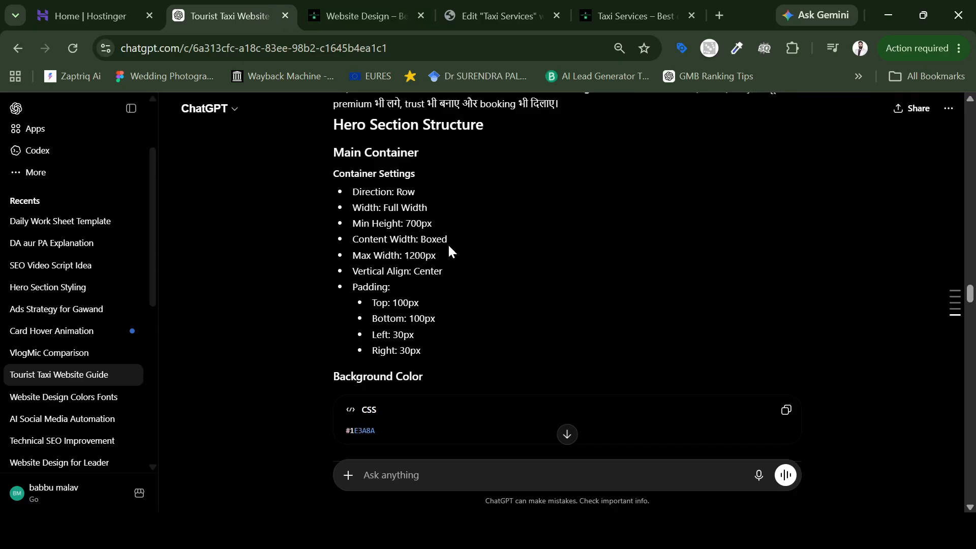
{"action": "scroll", "coordinate": [483, 259], "scroll_direction": "down", "scroll_amount": 2}
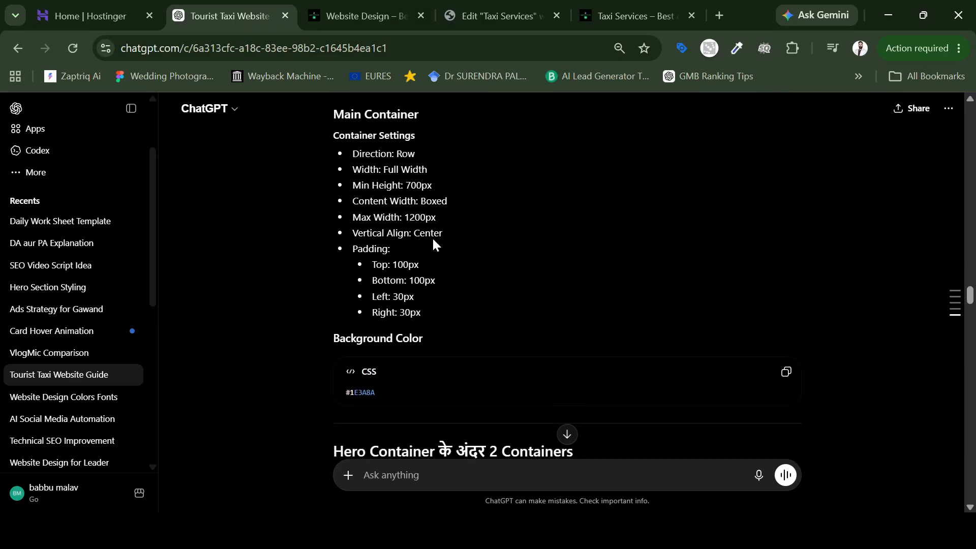
{"action": "left_click", "coordinate": [522, 6]}
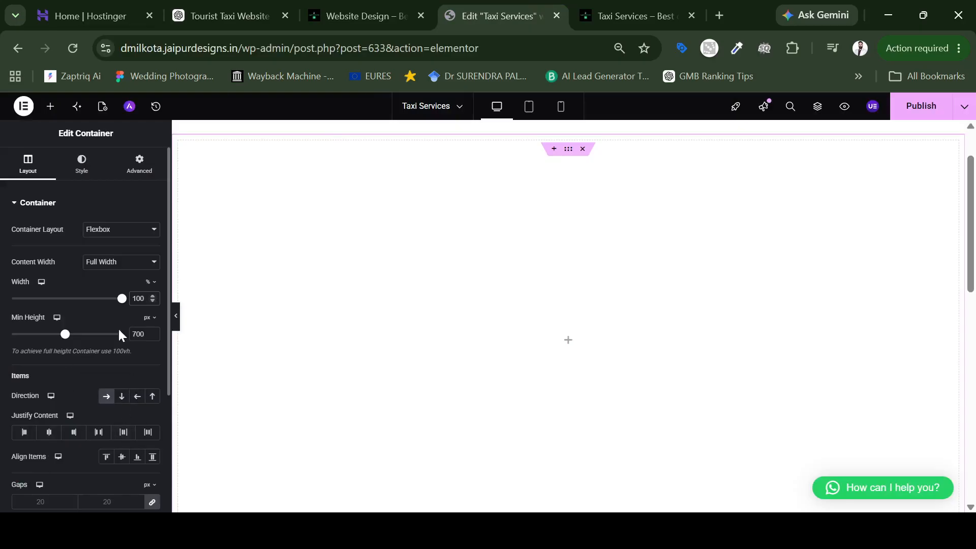
{"action": "left_click", "coordinate": [247, 6]}
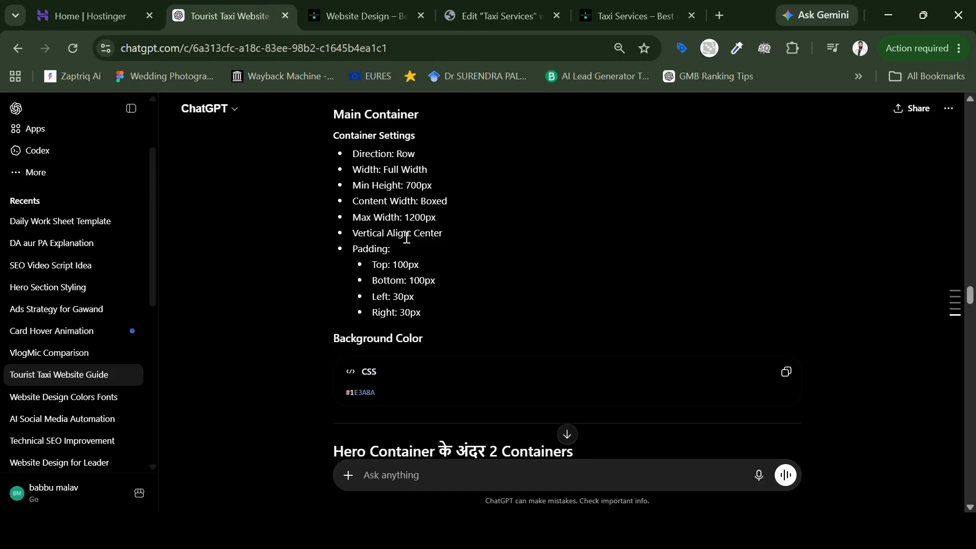
{"action": "scroll", "coordinate": [407, 237], "scroll_direction": "up", "scroll_amount": 1}
{"action": "scroll", "coordinate": [406, 237], "scroll_direction": "down", "scroll_amount": 4}
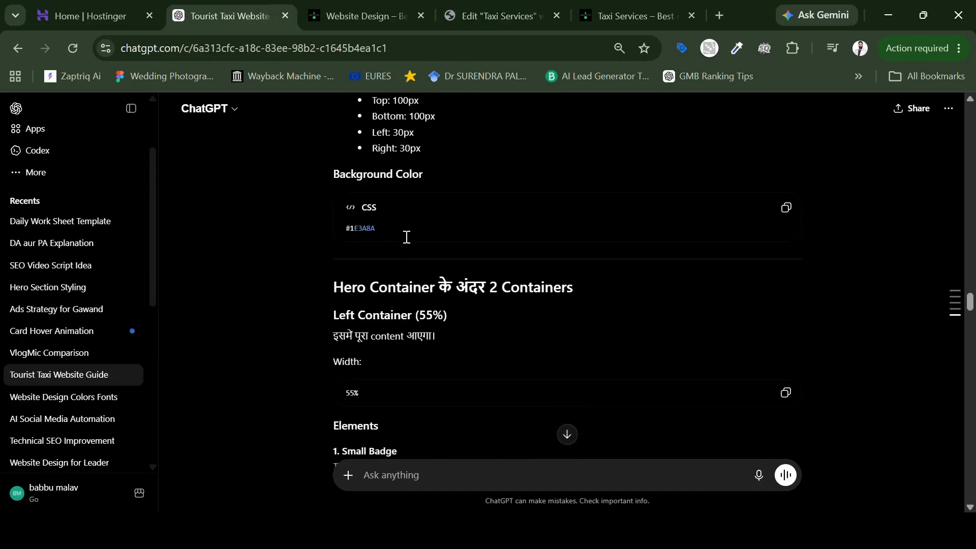
{"action": "scroll", "coordinate": [407, 238], "scroll_direction": "up", "scroll_amount": 4}
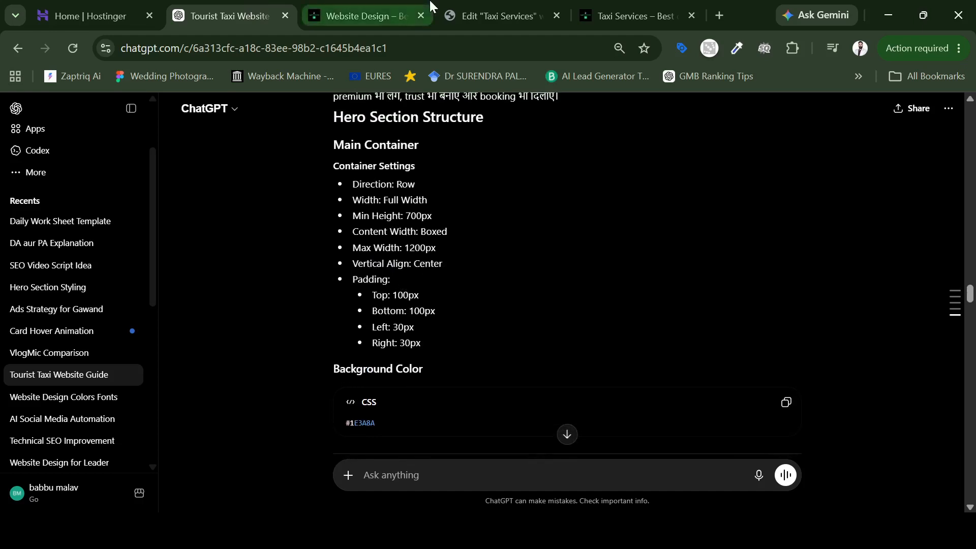
{"action": "left_click", "coordinate": [358, 7]}
{"action": "left_click", "coordinate": [643, 7]}
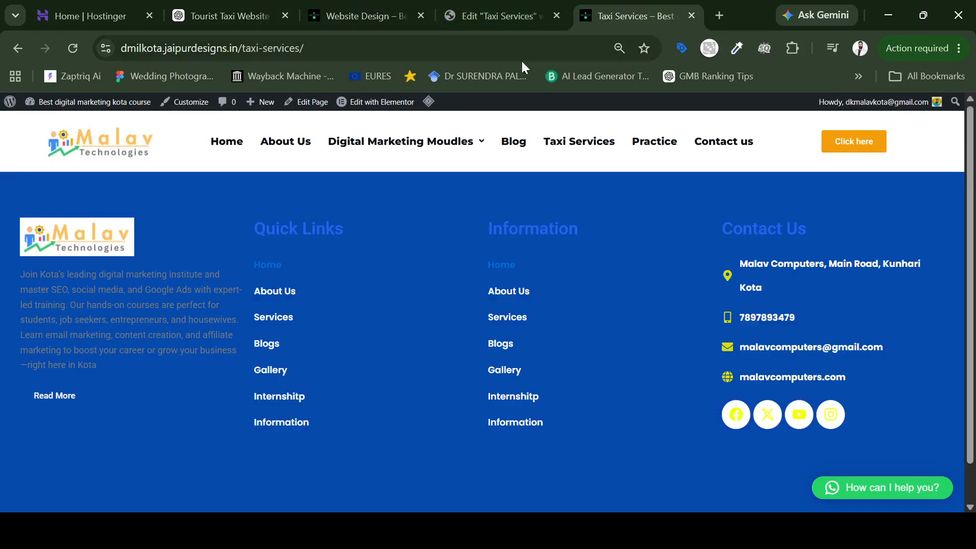
{"action": "left_click", "coordinate": [501, 13]}
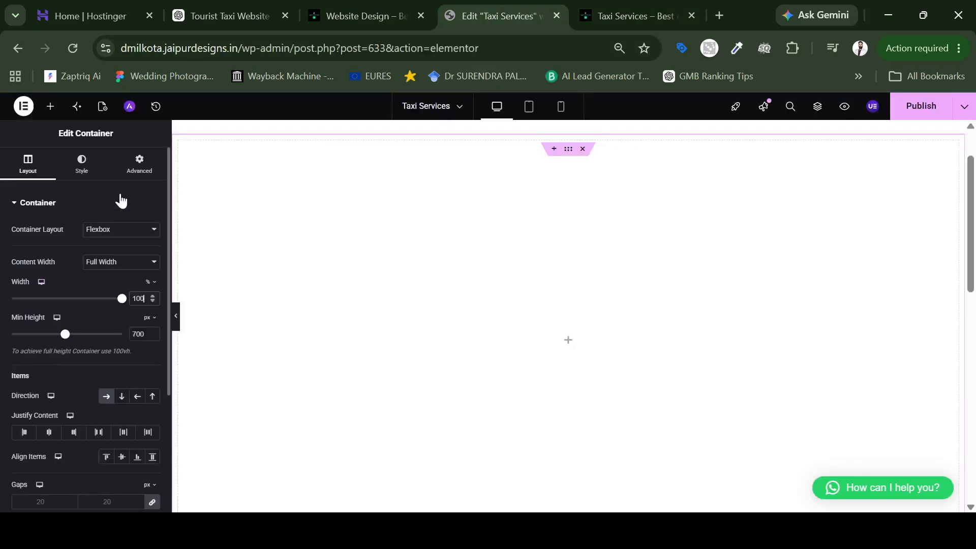
Center the main container's contents along both axes by setting Justify Content and Align Items to Center
{"action": "left_click", "coordinate": [135, 175]}
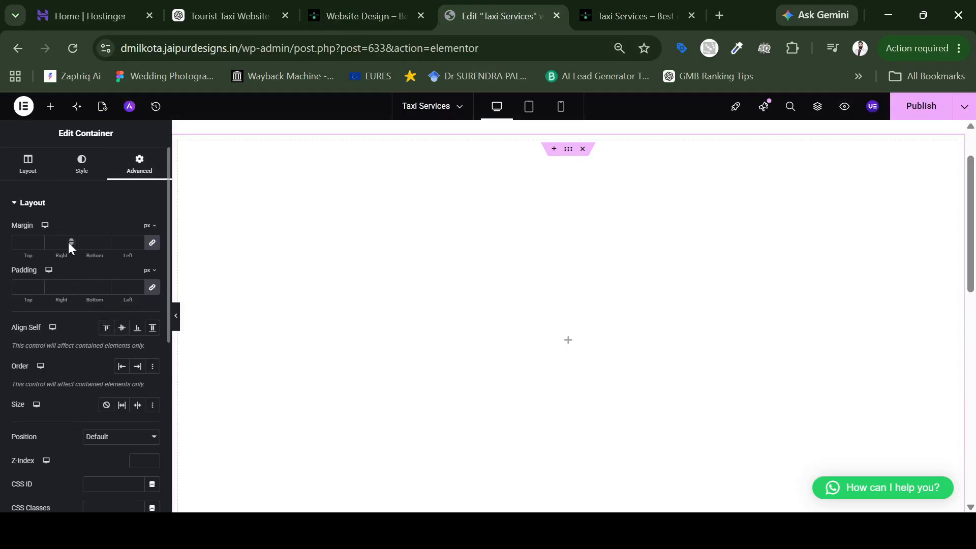
{"action": "left_click", "coordinate": [29, 171]}
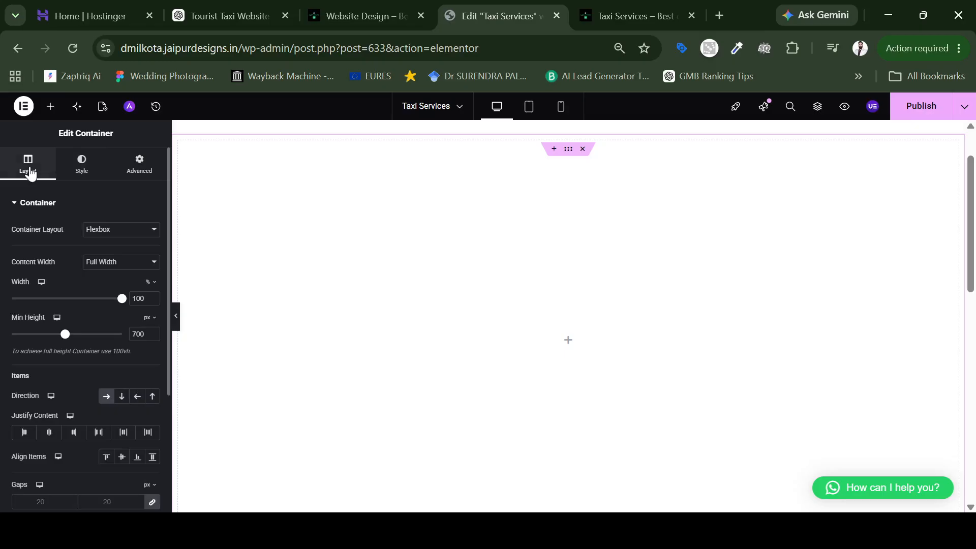
{"action": "scroll", "coordinate": [30, 318], "scroll_direction": "down", "scroll_amount": 2}
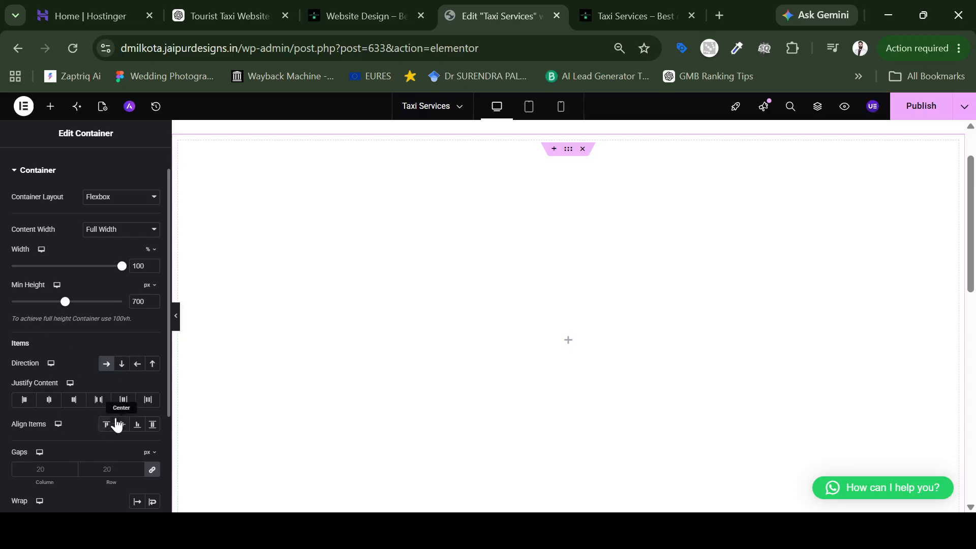
{"action": "left_click", "coordinate": [48, 400]}
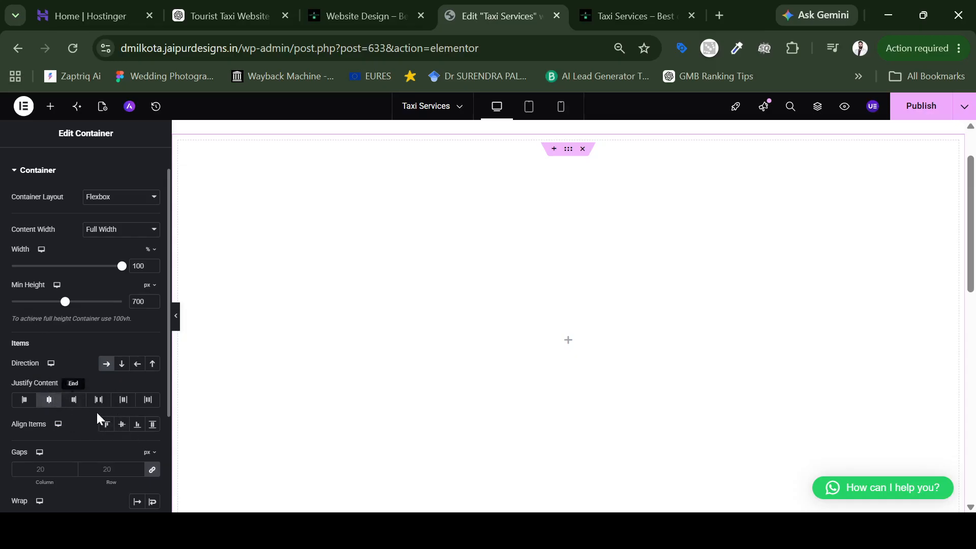
{"action": "left_click", "coordinate": [122, 431]}
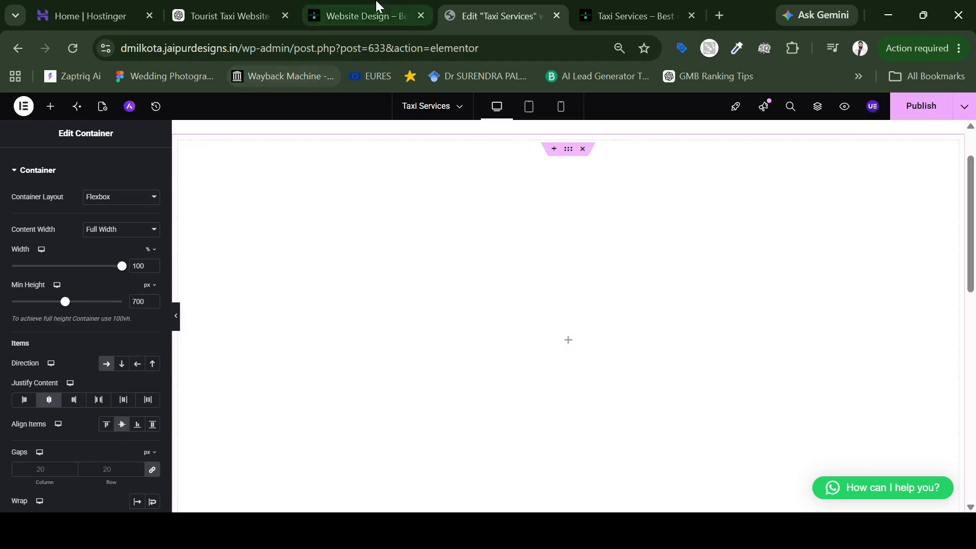
Check ChatGPT's padding values for the main container and close the Website Design page before returning to the Elementor editor
{"action": "left_click", "coordinate": [251, 7]}
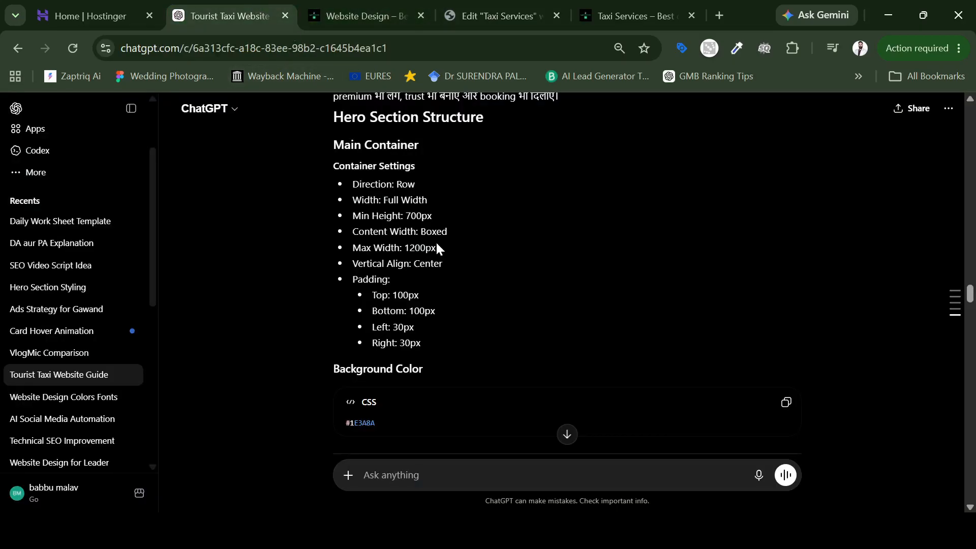
{"action": "scroll", "coordinate": [435, 241], "scroll_direction": "down", "scroll_amount": 1}
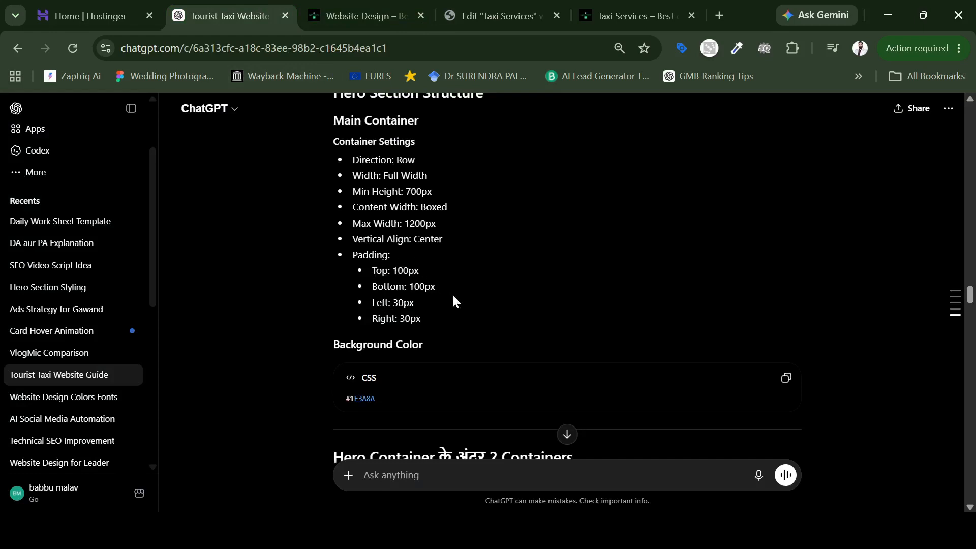
{"action": "left_click", "coordinate": [375, 6]}
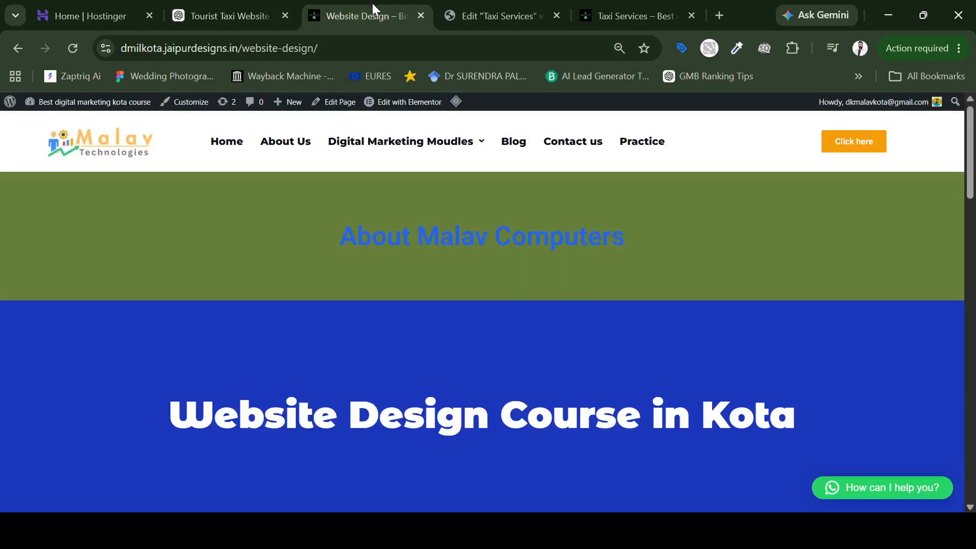
{"action": "left_click", "coordinate": [420, 16]}
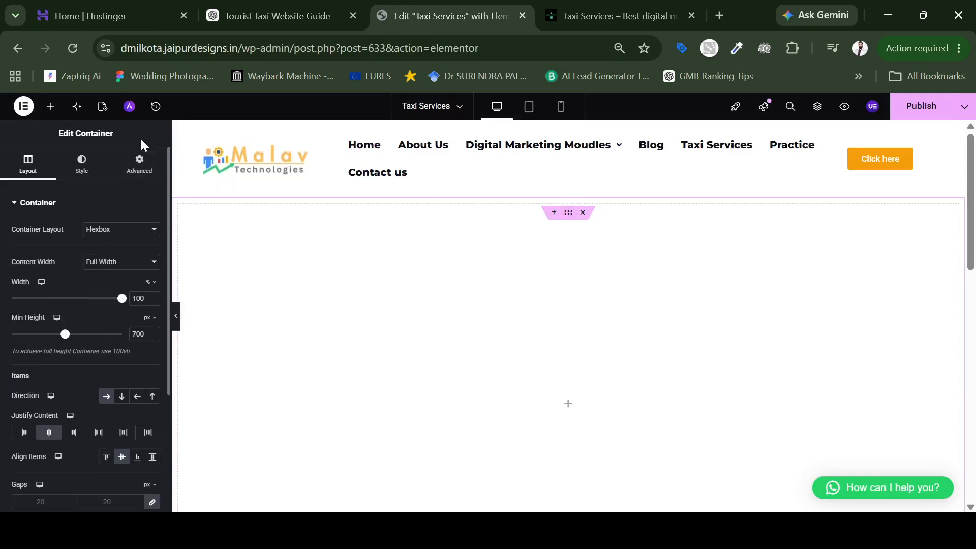
Unlink the main container's padding, set it to 100 px top and bottom and 30 px right and left, and publish the page
{"action": "left_click", "coordinate": [139, 165]}
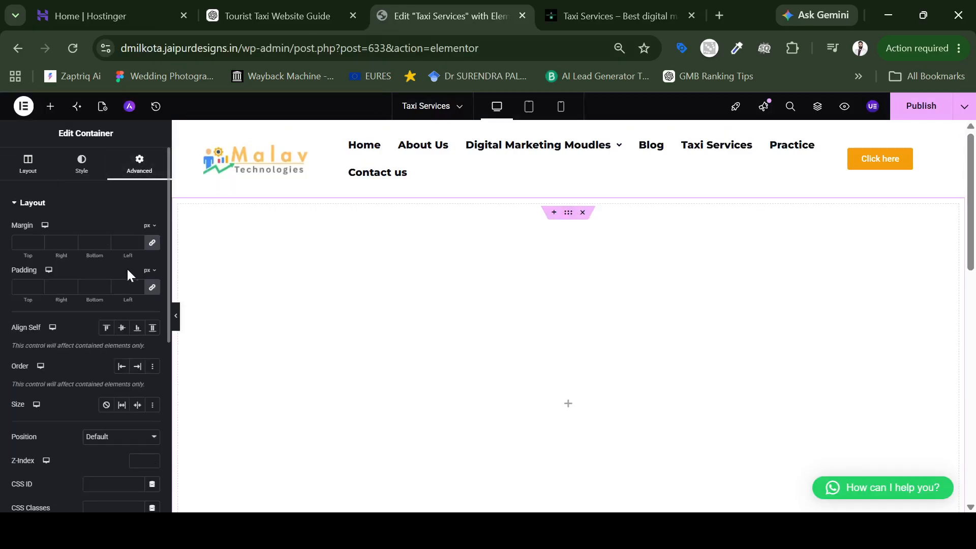
{"action": "left_click", "coordinate": [151, 286]}
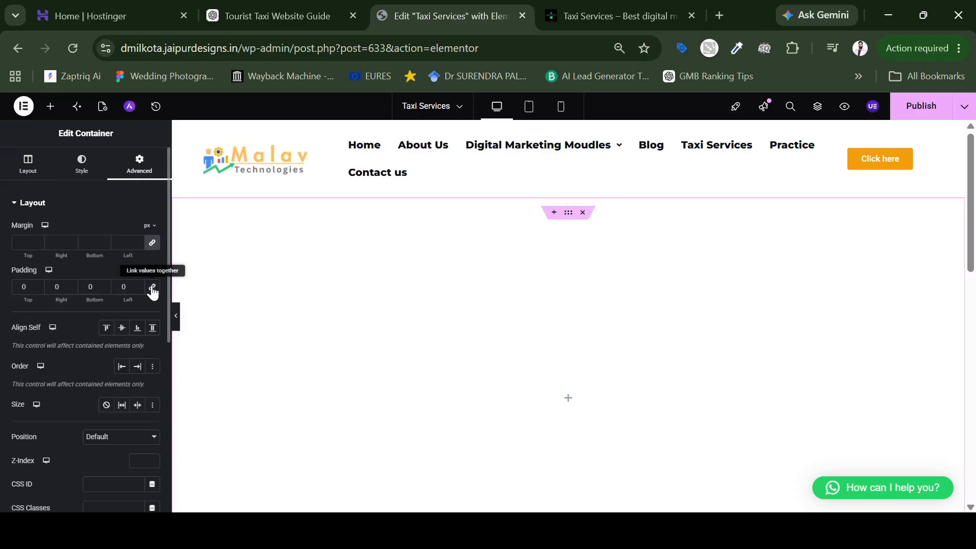
{"action": "double_click", "coordinate": [31, 288]}
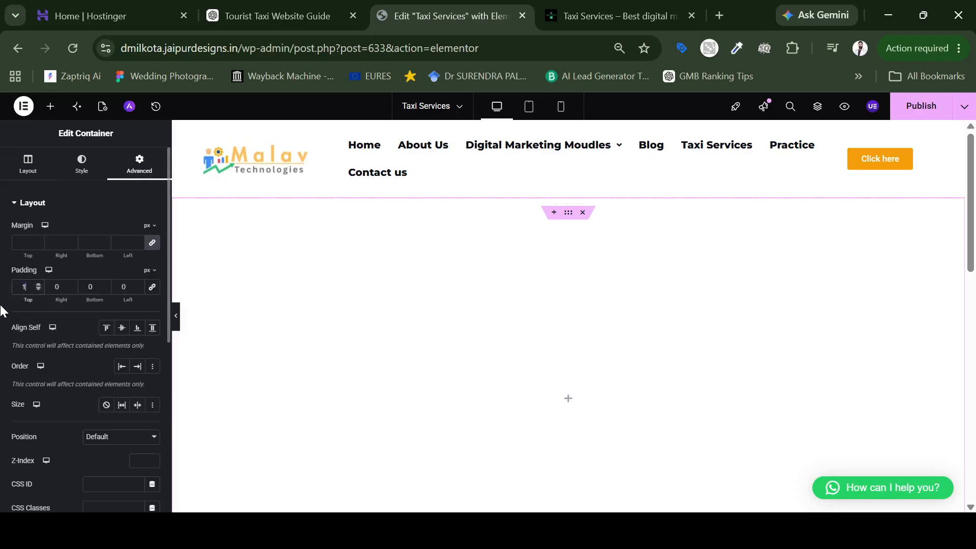
{"action": "type", "text": "100"}
{"action": "left_click", "coordinate": [100, 288]}
{"action": "double_click", "coordinate": [100, 289]}
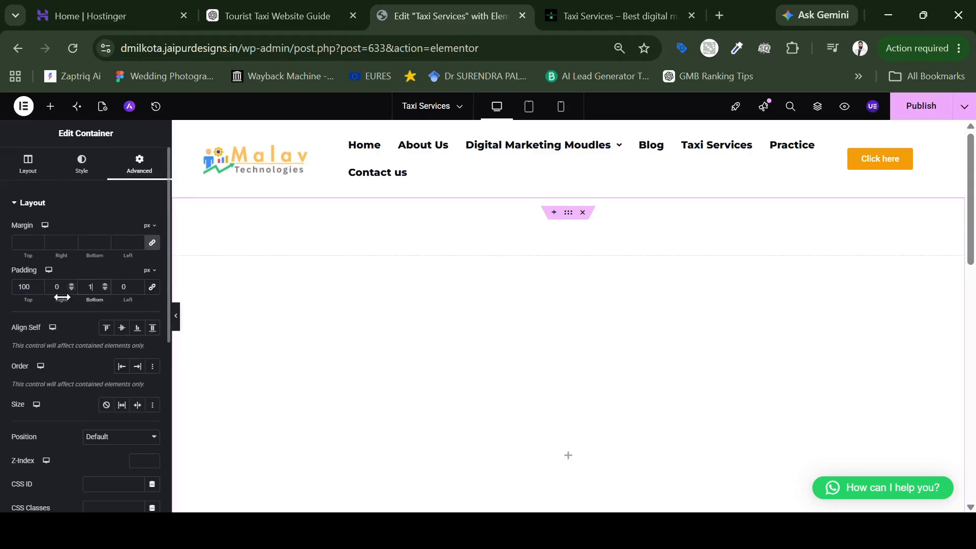
{"action": "double_click", "coordinate": [64, 287]}
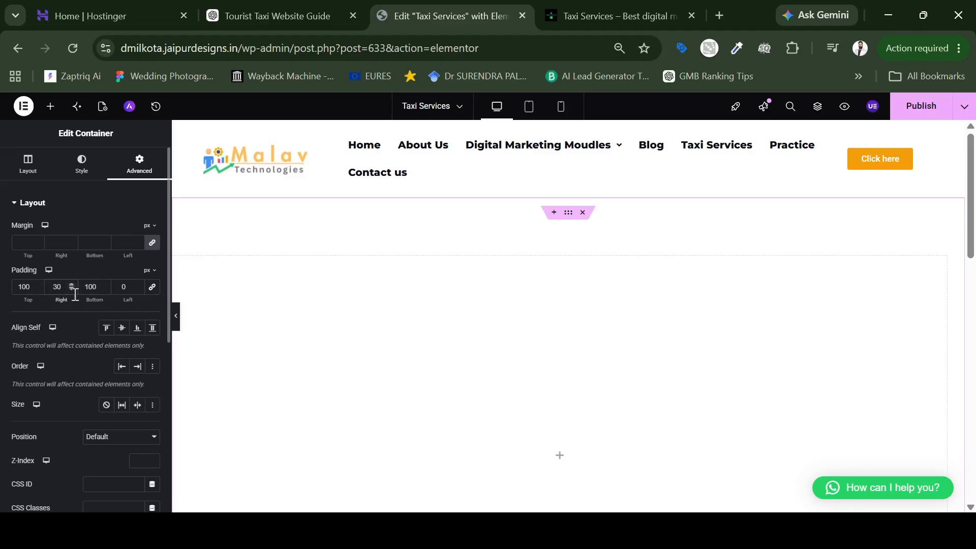
{"action": "double_click", "coordinate": [124, 288]}
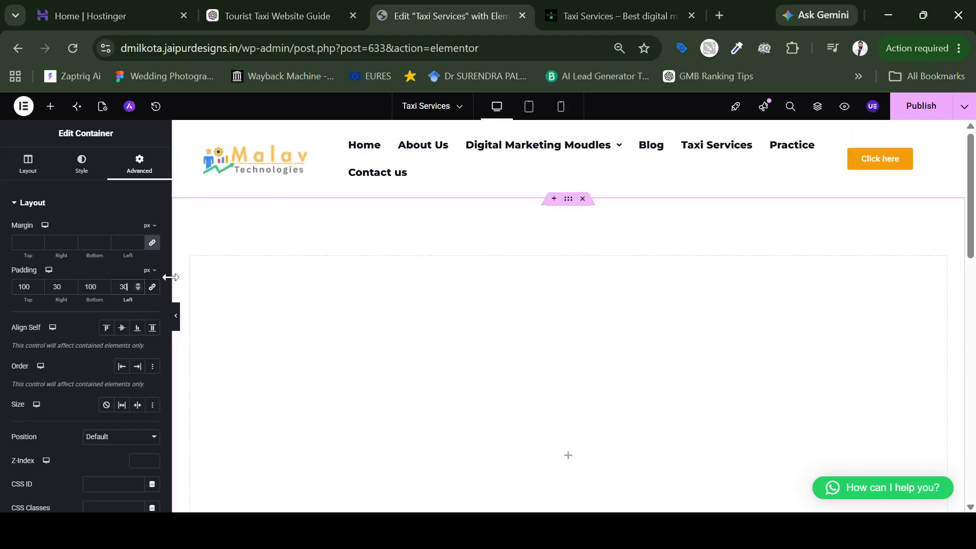
{"action": "left_click", "coordinate": [911, 105]}
Copy the background color from ChatGPT's guidance, apply #1E3A8A as the main container's classic background, and publish the page
{"action": "left_click", "coordinate": [276, 6]}
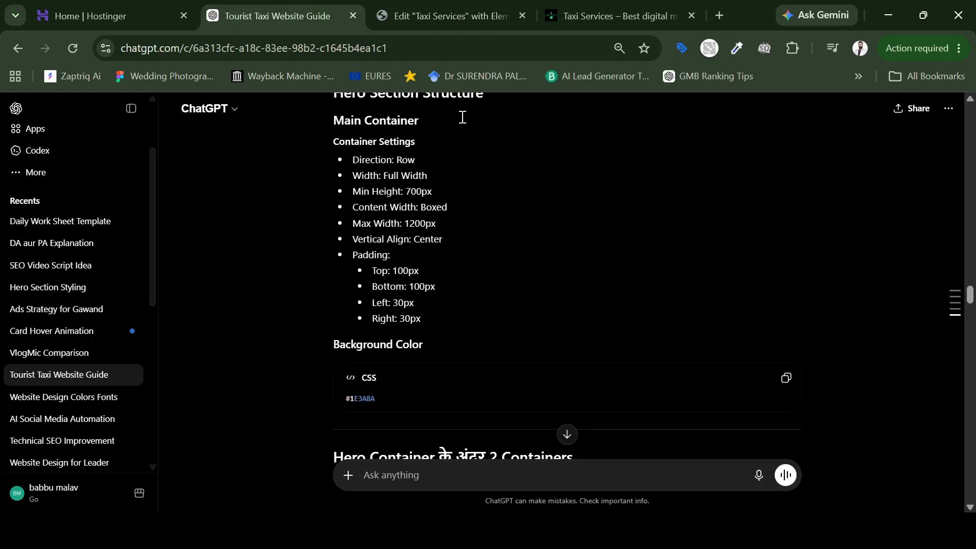
{"action": "scroll", "coordinate": [506, 275], "scroll_direction": "down", "scroll_amount": 2}
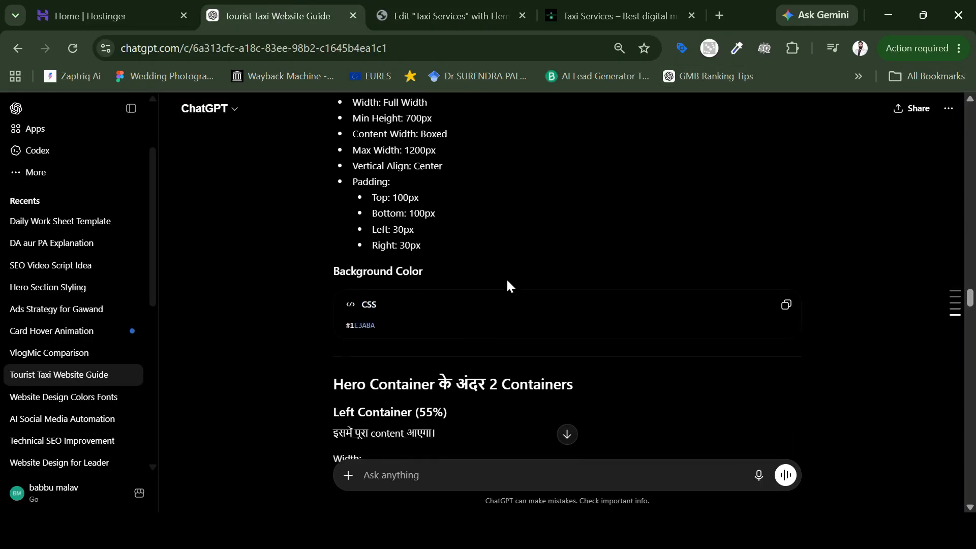
{"action": "left_click_drag", "start_coordinate": [380, 319], "coordinate": [329, 324]}
{"action": "key", "text": "ctrl+c"}
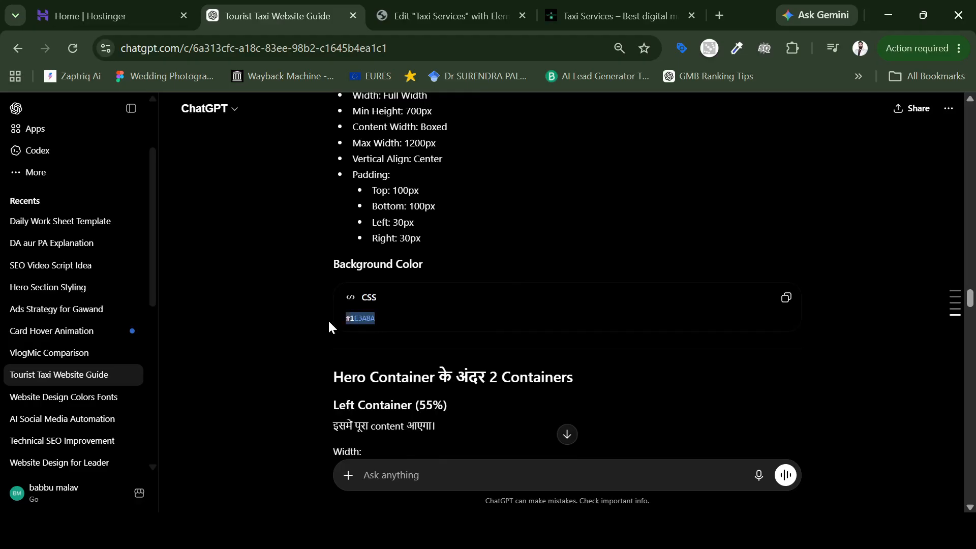
{"action": "left_click", "coordinate": [448, 14]}
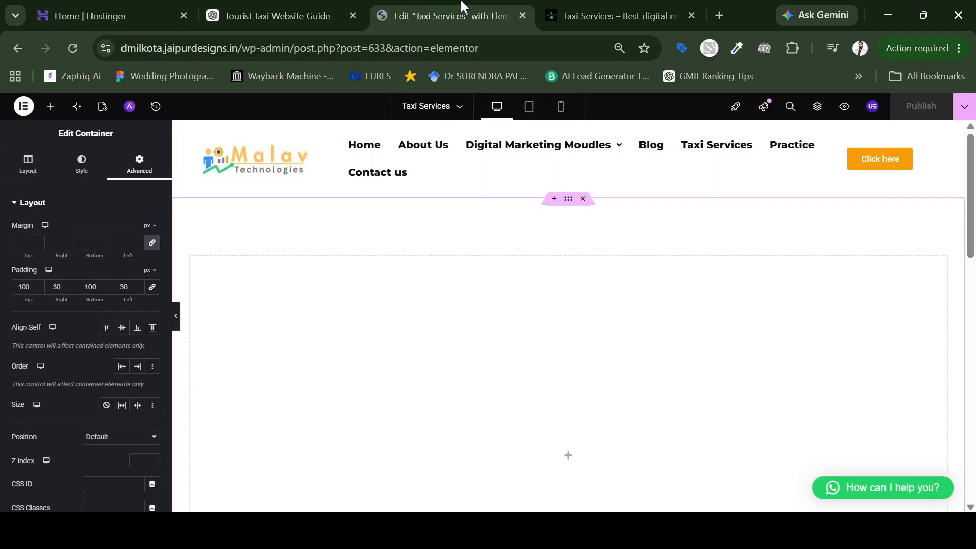
{"action": "left_click", "coordinate": [80, 171]}
{"action": "left_click", "coordinate": [105, 256]}
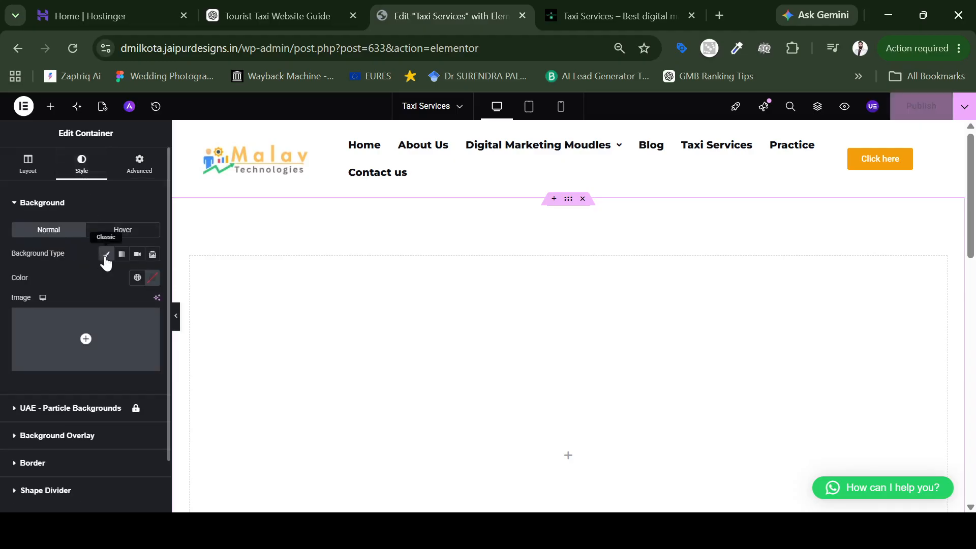
{"action": "left_click", "coordinate": [154, 279]}
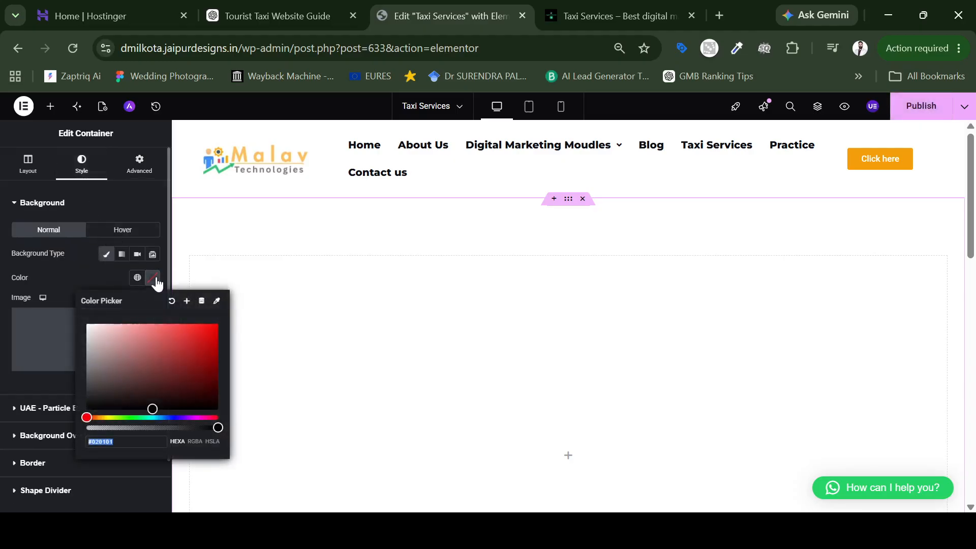
{"action": "key", "text": "ctrl+v"}
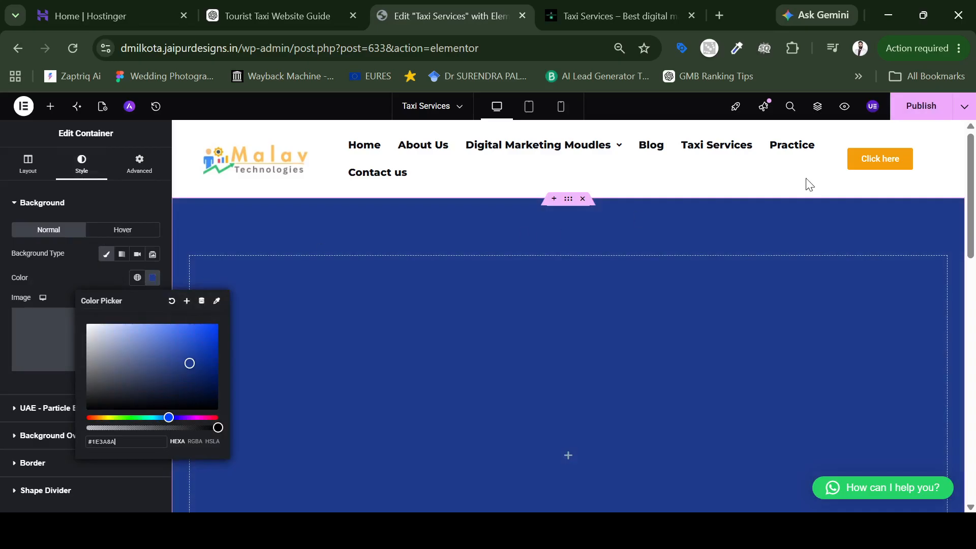
{"action": "left_click", "coordinate": [933, 111]}
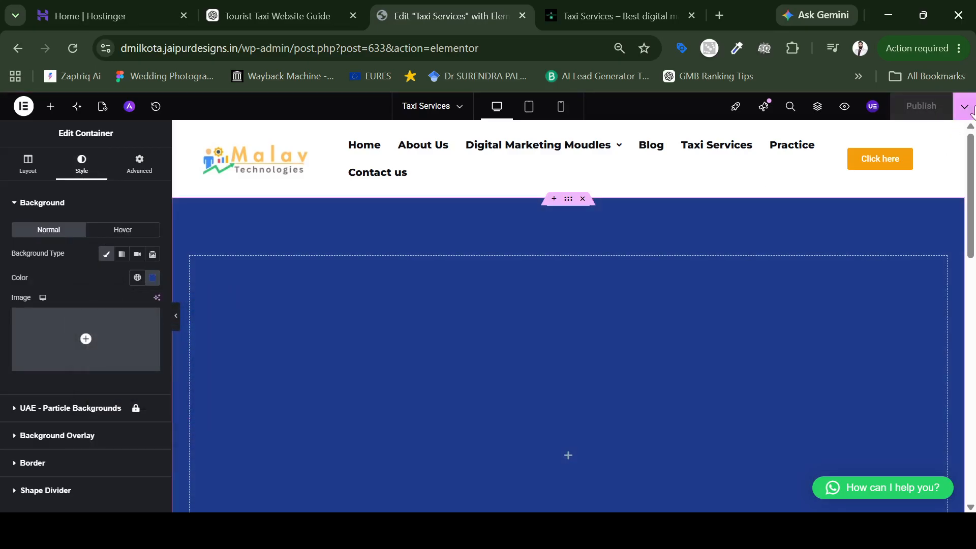
Review ChatGPT's guidance on the two inner hero containers, the left container's width and the small badge, and return to the Elementor editor
{"action": "scroll", "coordinate": [709, 297], "scroll_direction": "down", "scroll_amount": 4}
{"action": "scroll", "coordinate": [709, 298], "scroll_direction": "up", "scroll_amount": 3}
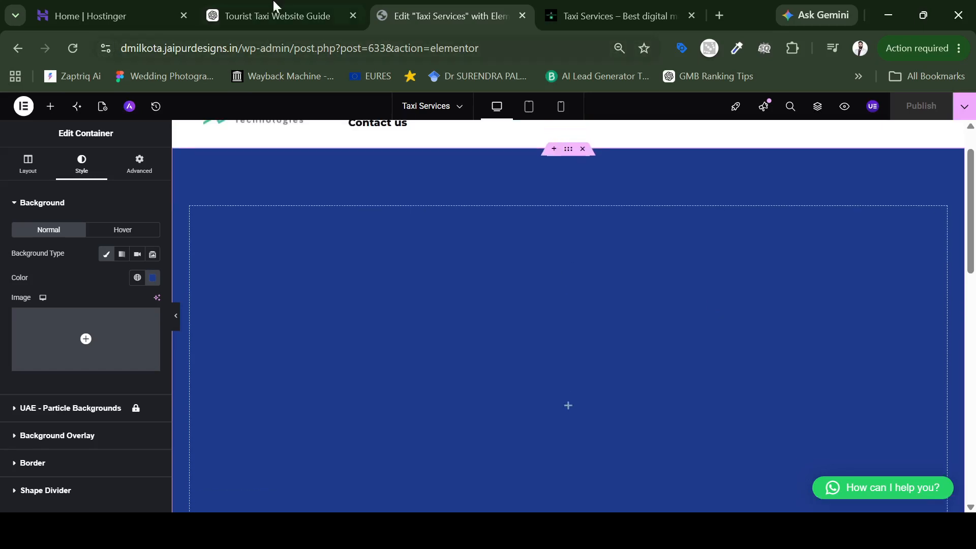
{"action": "left_click", "coordinate": [275, 5]}
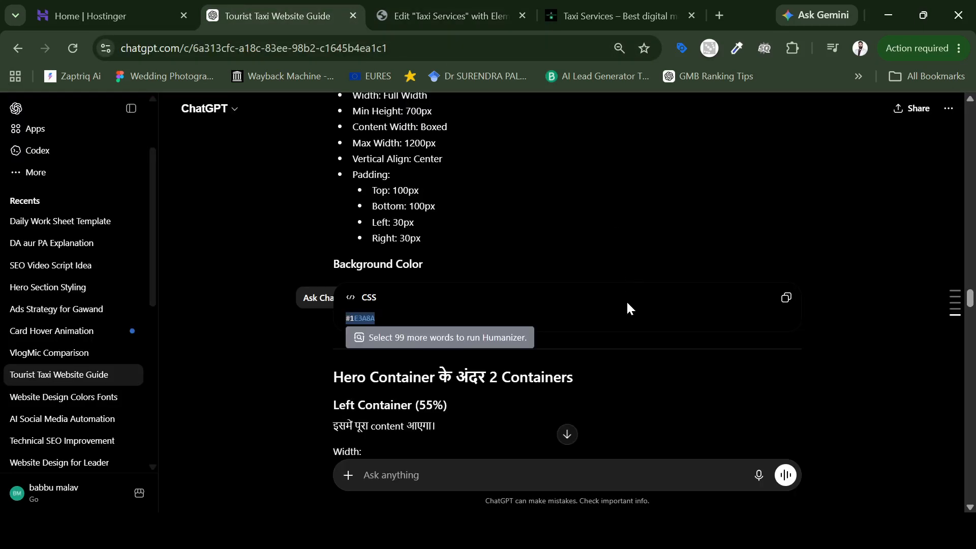
{"action": "scroll", "coordinate": [627, 303], "scroll_direction": "down", "scroll_amount": 2}
{"action": "left_click", "coordinate": [588, 293]}
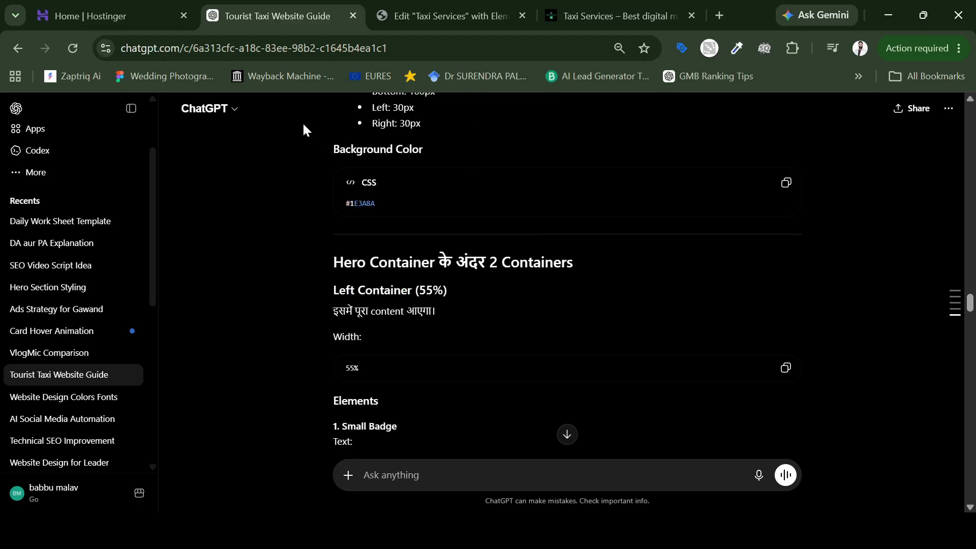
{"action": "scroll", "coordinate": [437, 310], "scroll_direction": "down", "scroll_amount": 2}
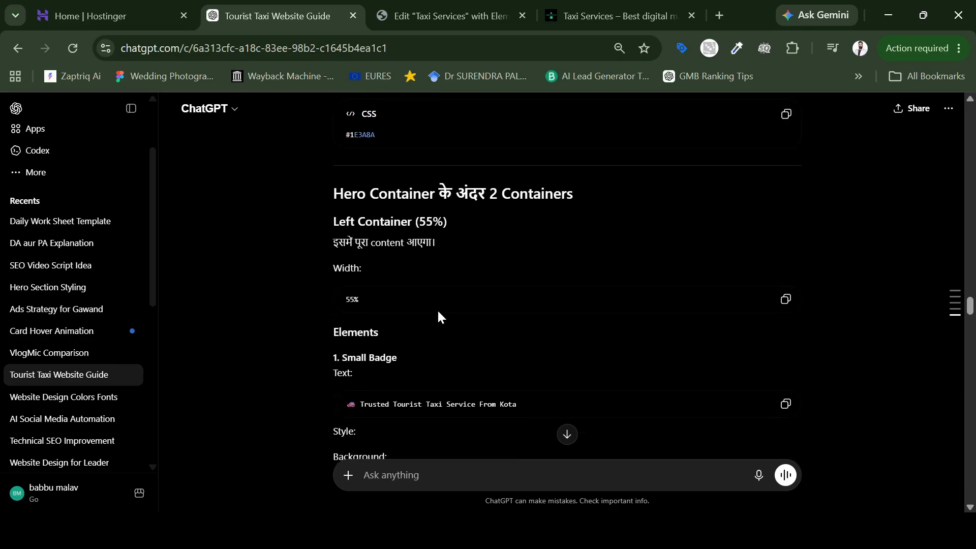
{"action": "scroll", "coordinate": [438, 317], "scroll_direction": "down", "scroll_amount": 8}
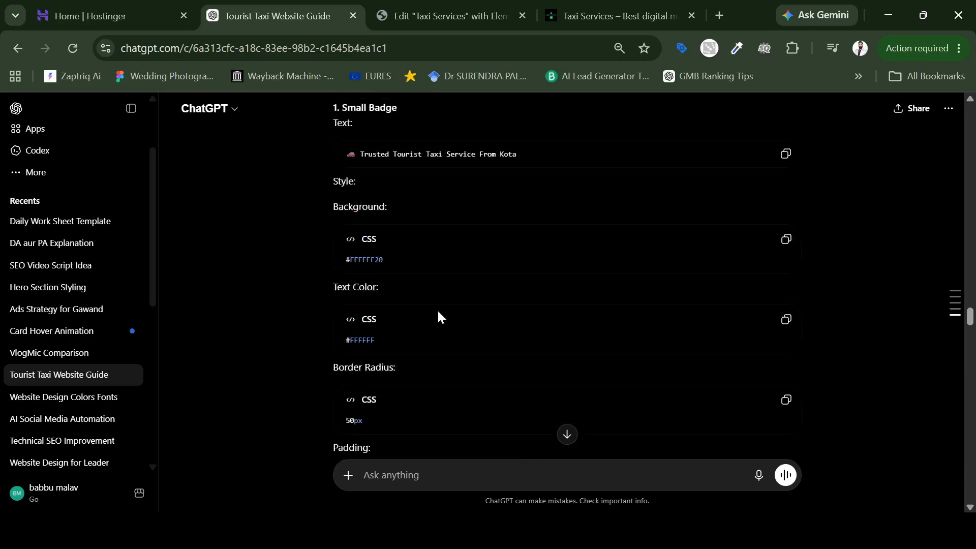
{"action": "scroll", "coordinate": [438, 316], "scroll_direction": "up", "scroll_amount": 10}
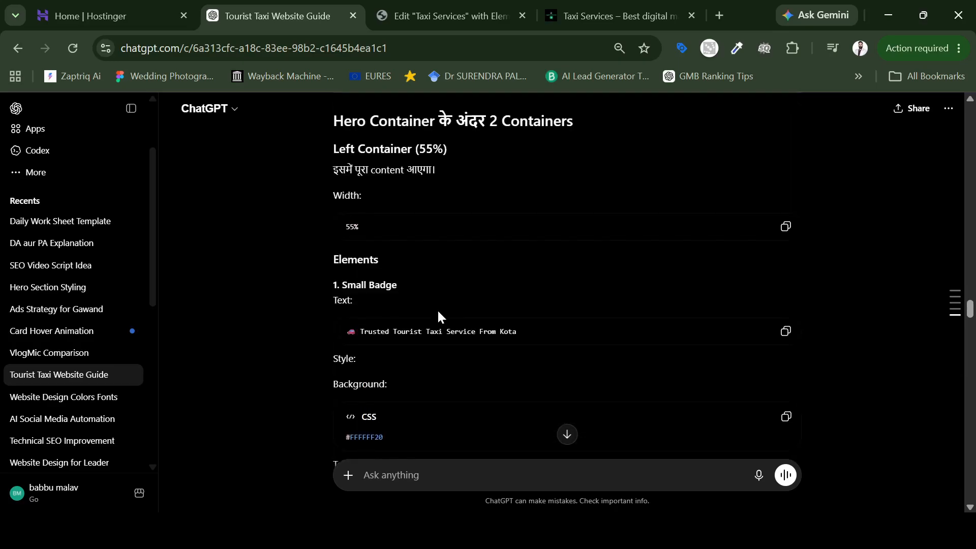
{"action": "scroll", "coordinate": [438, 316], "scroll_direction": "down", "scroll_amount": 2}
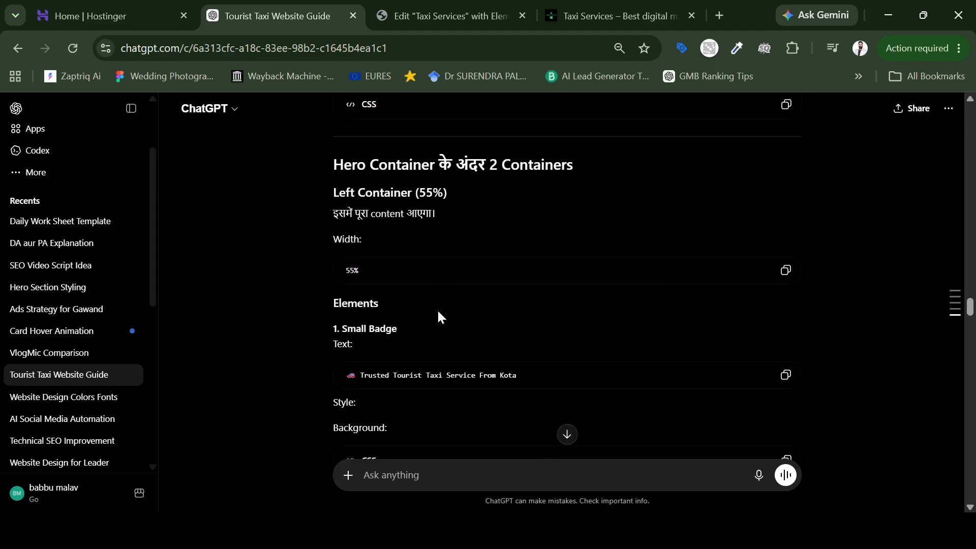
{"action": "left_click", "coordinate": [472, 10]}
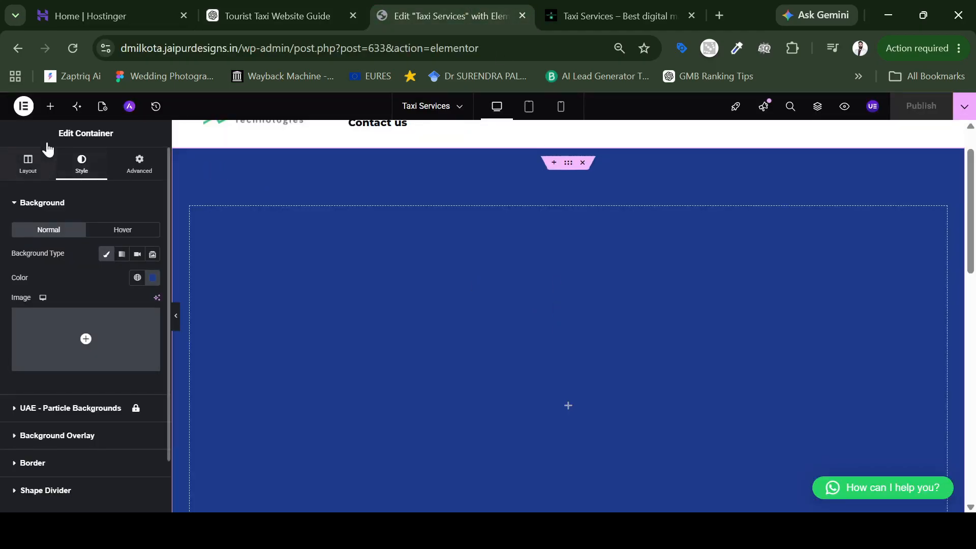
Add a container inside the blue hero container and duplicate it to make two side-by-side inner containers
{"action": "left_click", "coordinate": [51, 107]}
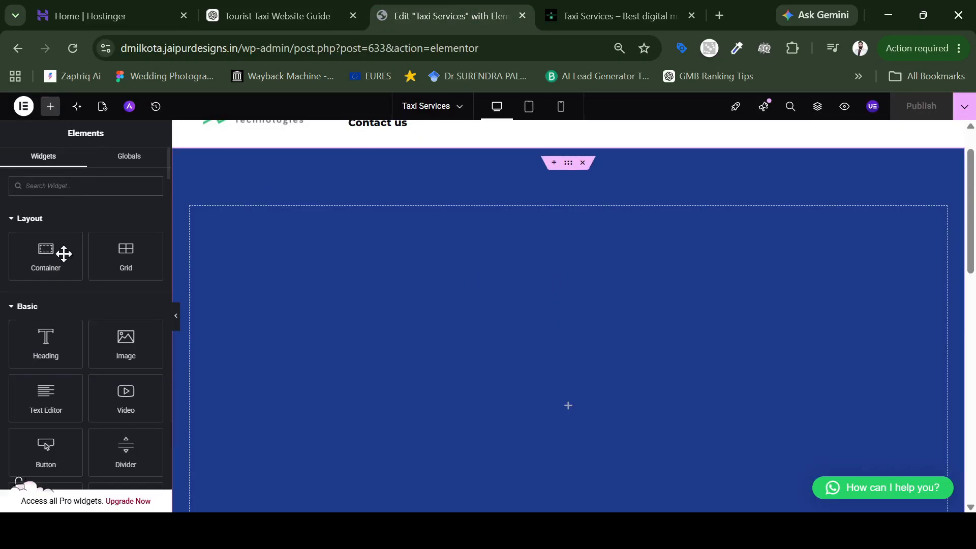
{"action": "left_click_drag", "start_coordinate": [35, 253], "coordinate": [420, 356]}
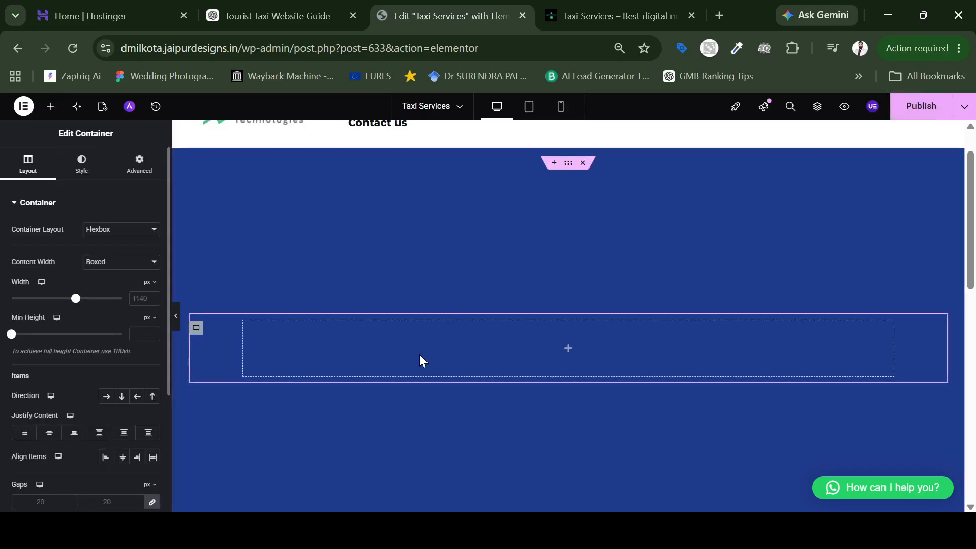
{"action": "right_click", "coordinate": [419, 354]}
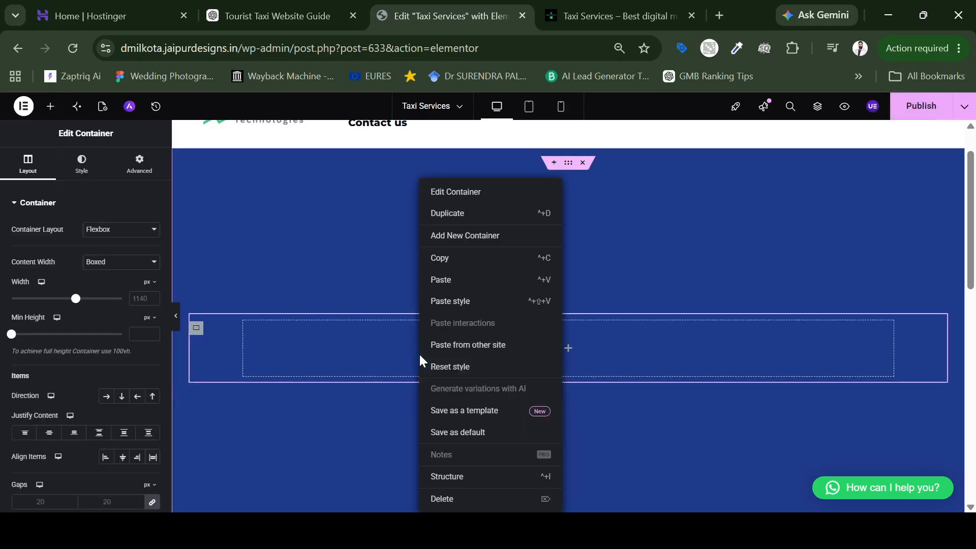
{"action": "left_click", "coordinate": [452, 216]}
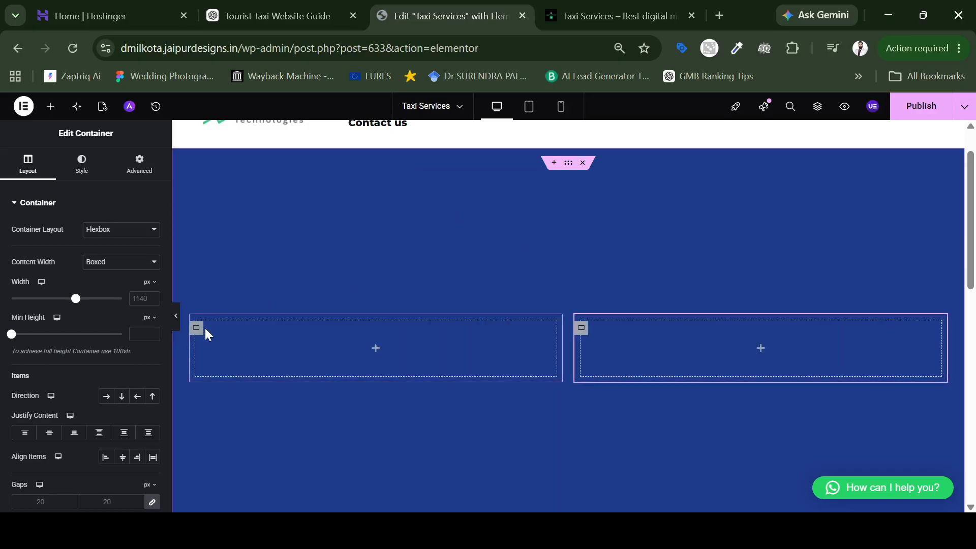
Set the left inner container's content width to Full Width and its width to 55%
{"action": "left_click", "coordinate": [193, 333]}
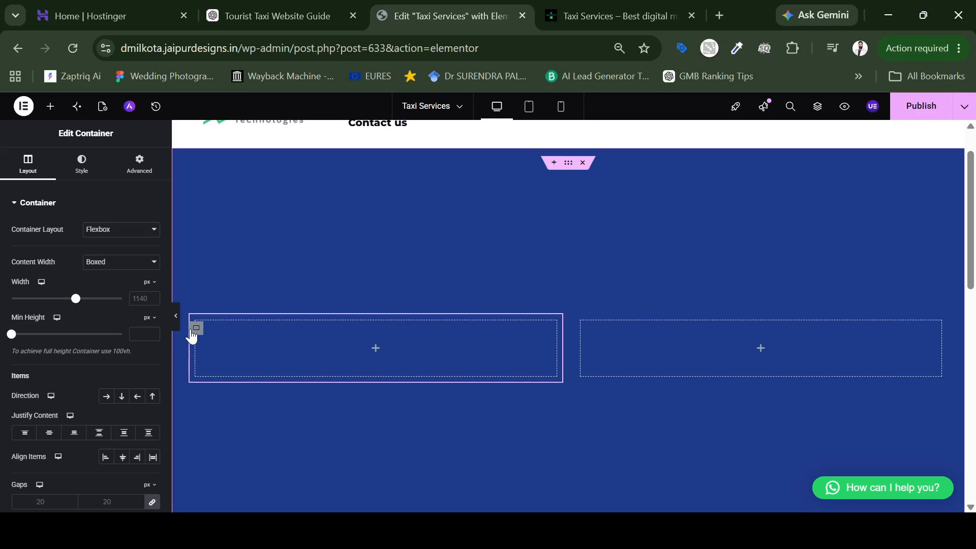
{"action": "left_click", "coordinate": [121, 298]}
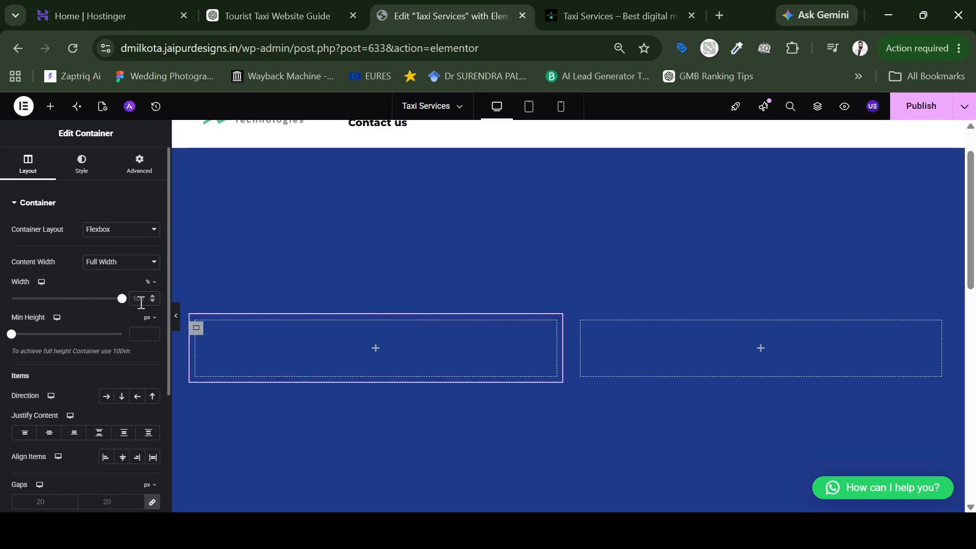
{"action": "type", "text": "50"}
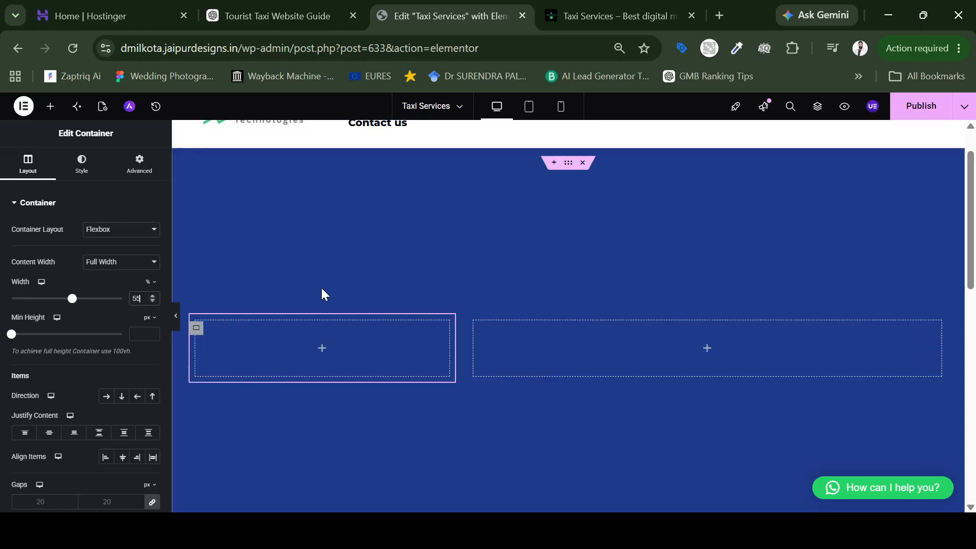
Set the right inner container's width to 45% and publish the page
{"action": "left_click", "coordinate": [473, 330]}
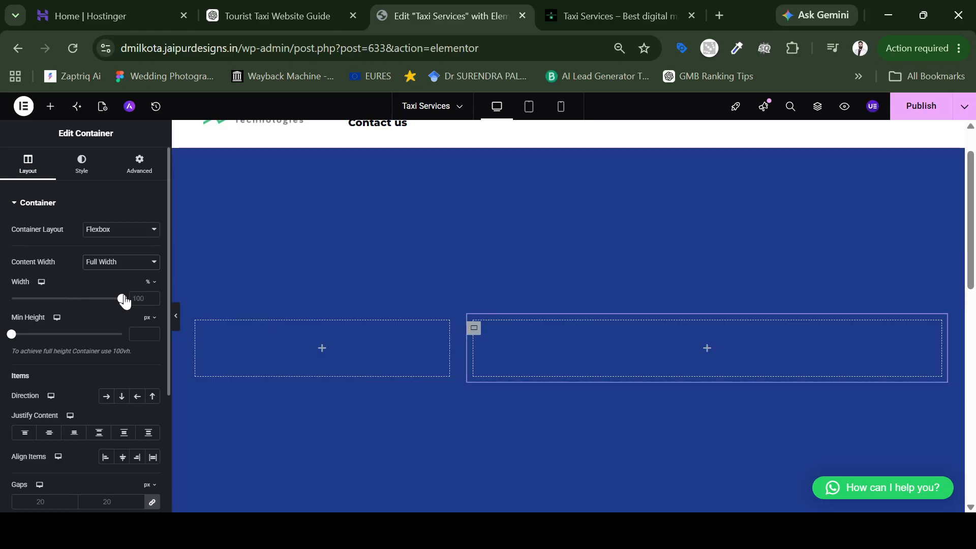
{"action": "type", "text": "45"}
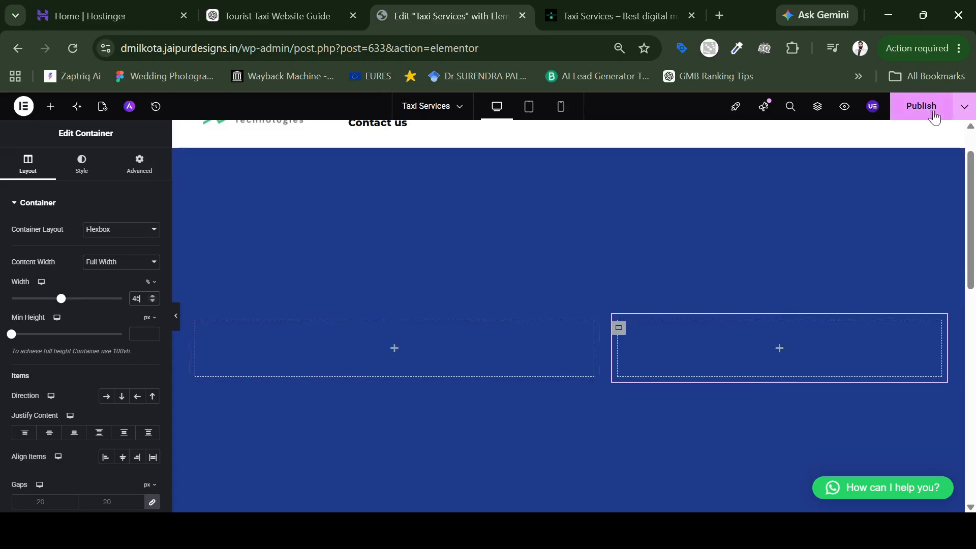
{"action": "left_click", "coordinate": [929, 107]}
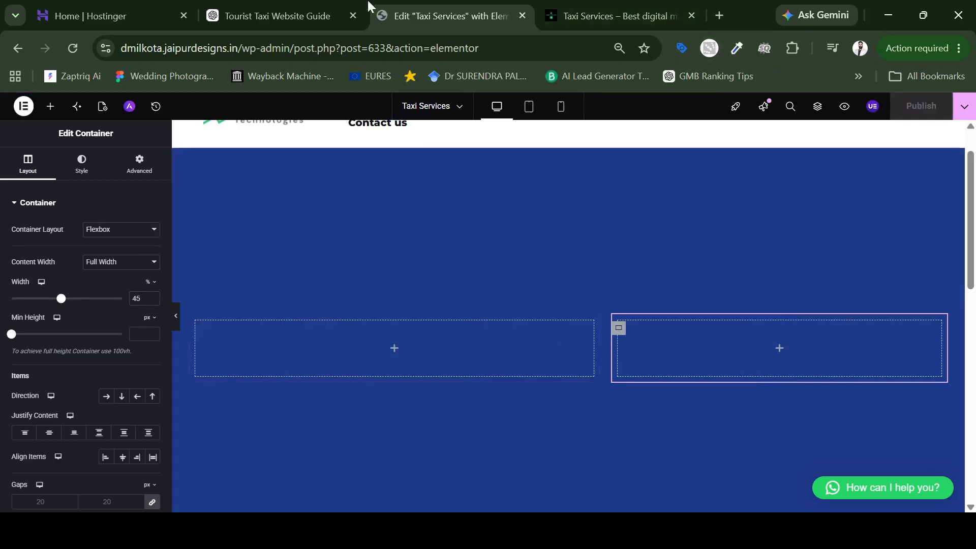
Copy the small badge text "Trusted Tourist Taxi Service From Kota" with its car emoji from ChatGPT's guidance and return to the Elementor editor
{"action": "left_click", "coordinate": [306, 9]}
{"action": "scroll", "coordinate": [492, 333], "scroll_direction": "down", "scroll_amount": 1}
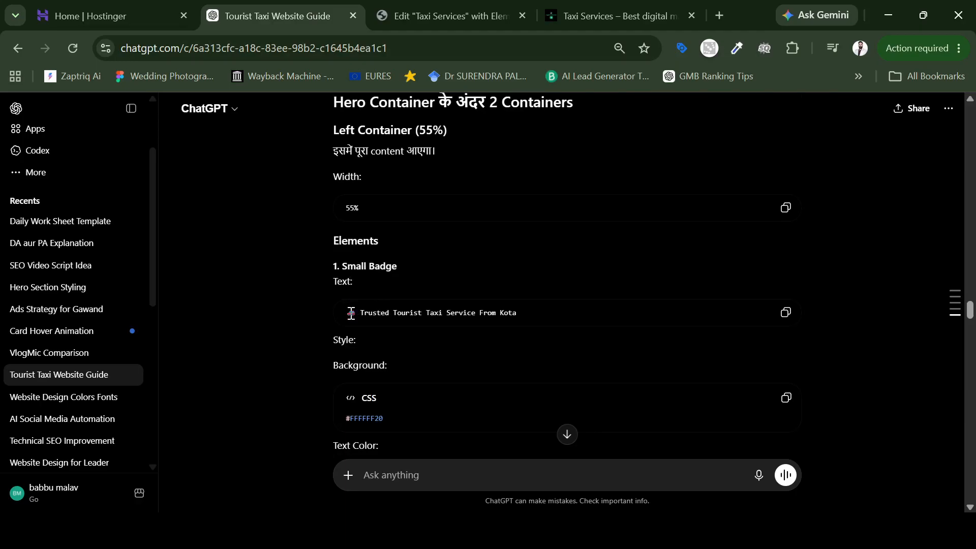
{"action": "left_click_drag", "start_coordinate": [350, 313], "coordinate": [557, 314]}
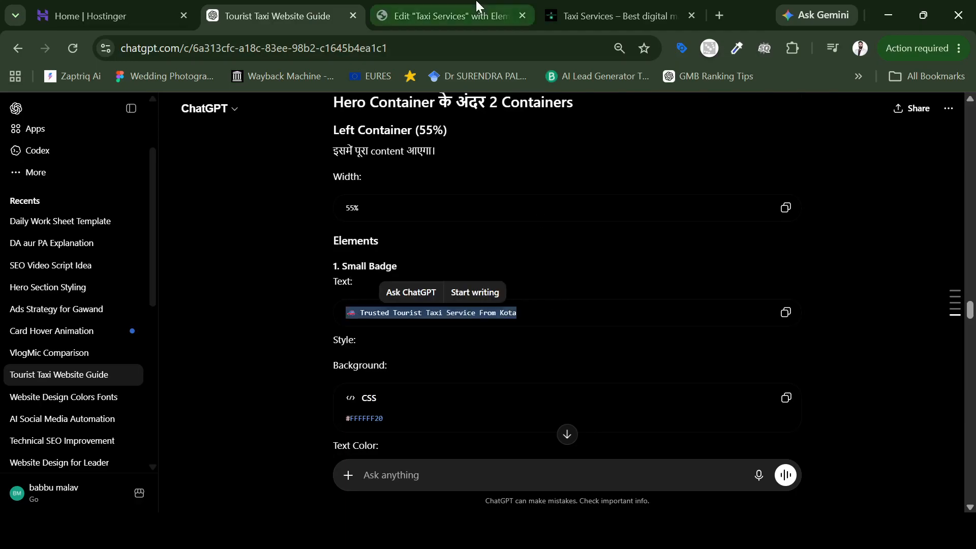
{"action": "left_click", "coordinate": [477, 10]}
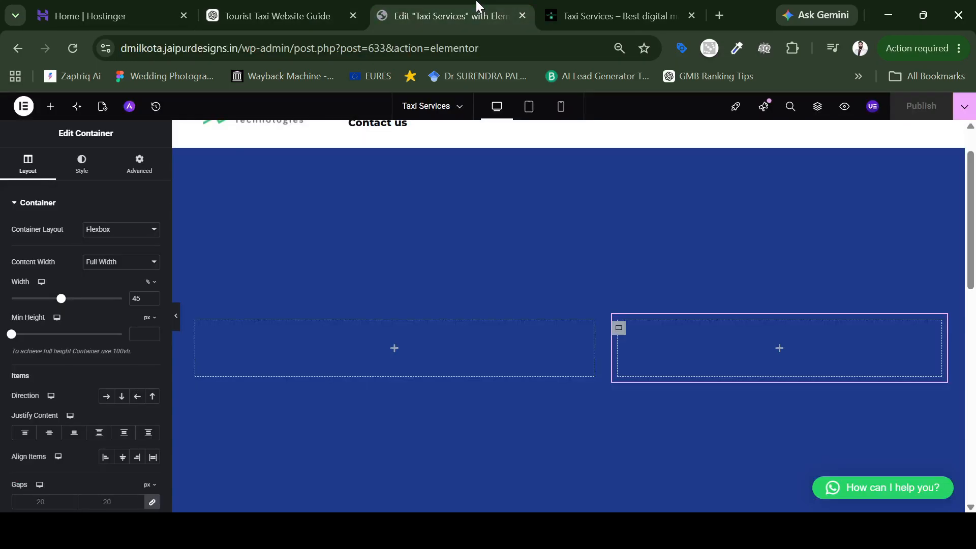
Add a Text Editor widget to the left inner container, replace its placeholder with the copied badge text and set paragraph spacing to 0 px
{"action": "left_click", "coordinate": [50, 107]}
{"action": "left_click_drag", "start_coordinate": [53, 399], "coordinate": [322, 367]}
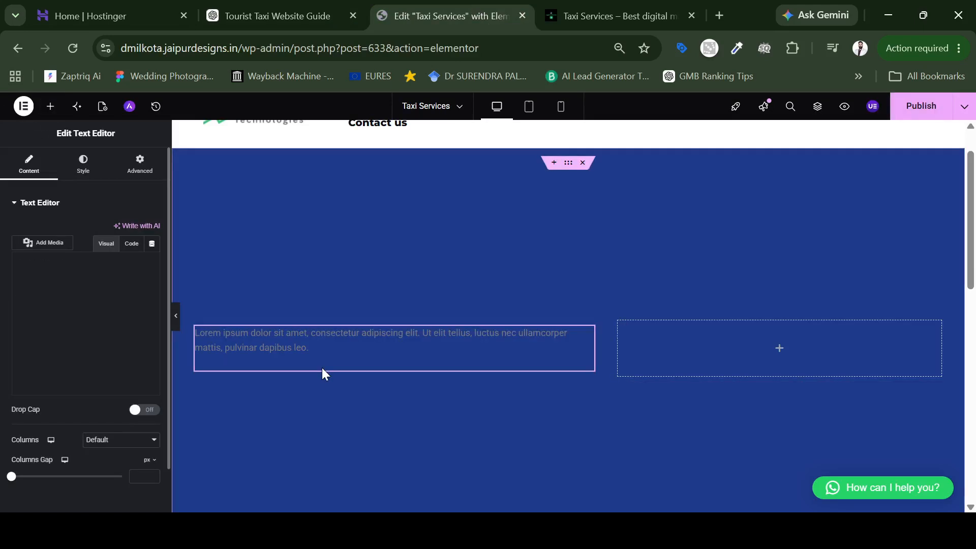
{"action": "triple_click", "coordinate": [75, 350]}
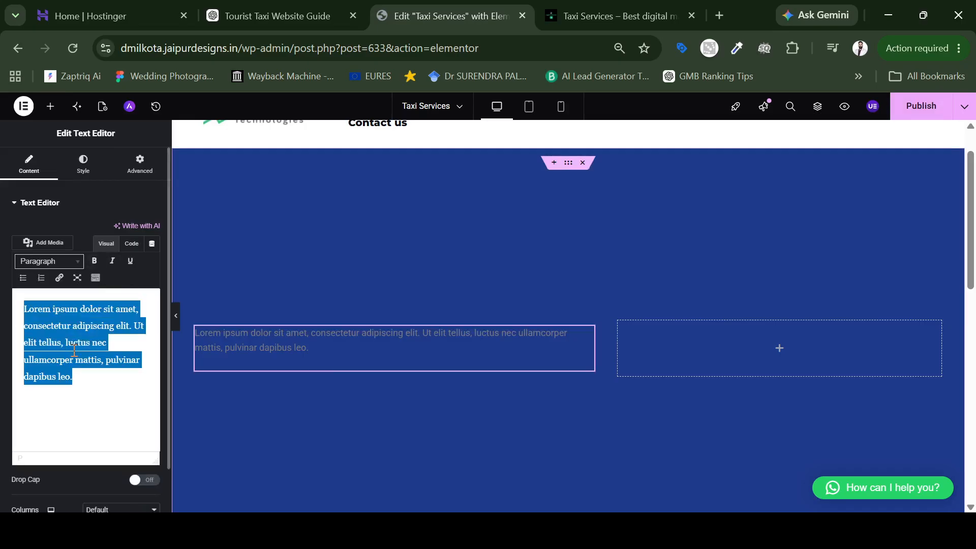
{"action": "type", "text": "🚗 Trusted Tourist Taxi Service From Kota"}
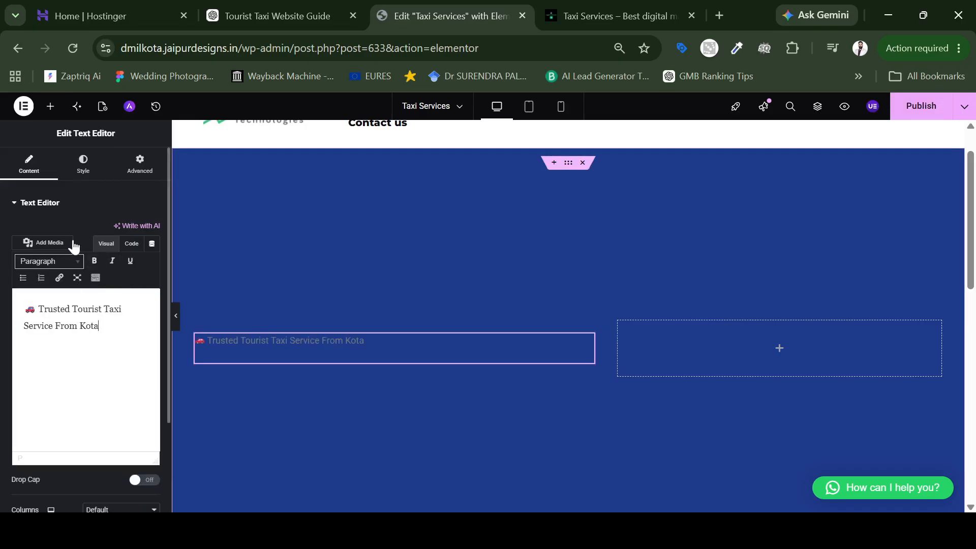
{"action": "left_click", "coordinate": [80, 174]}
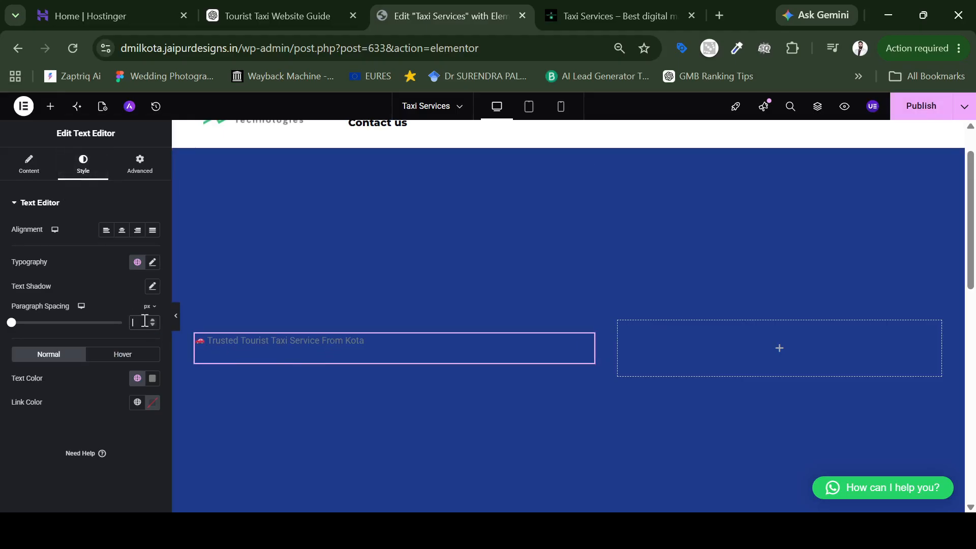
{"action": "type", "text": "0"}
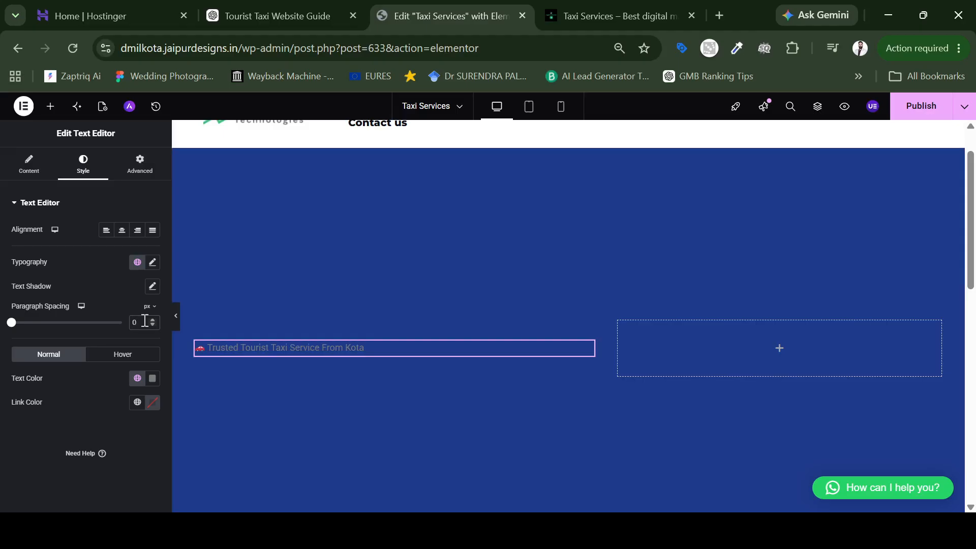
Copy the badge background color #FFFFFF20 from ChatGPT's guidance and return to the Elementor editor
{"action": "left_click", "coordinate": [259, 10]}
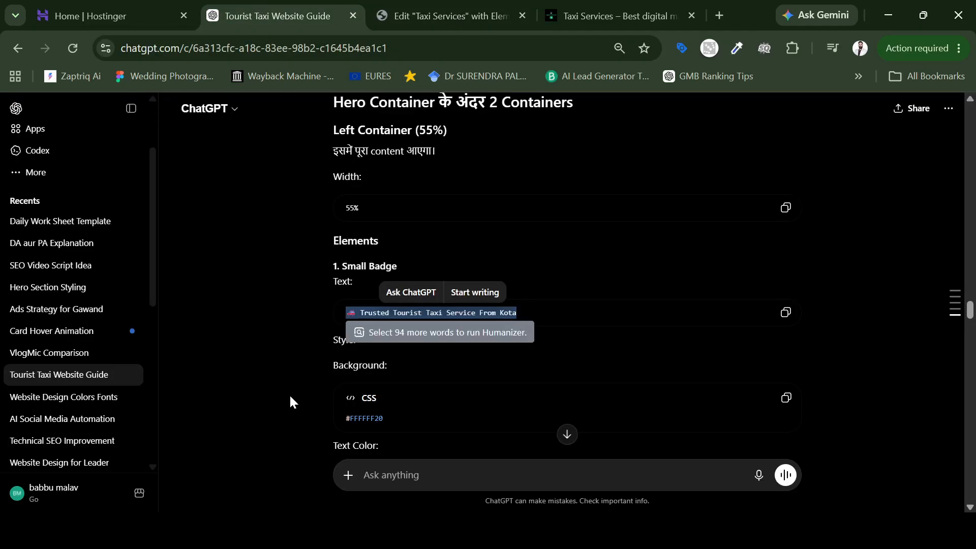
{"action": "scroll", "coordinate": [290, 401], "scroll_direction": "down", "scroll_amount": 1}
{"action": "left_click", "coordinate": [349, 372]}
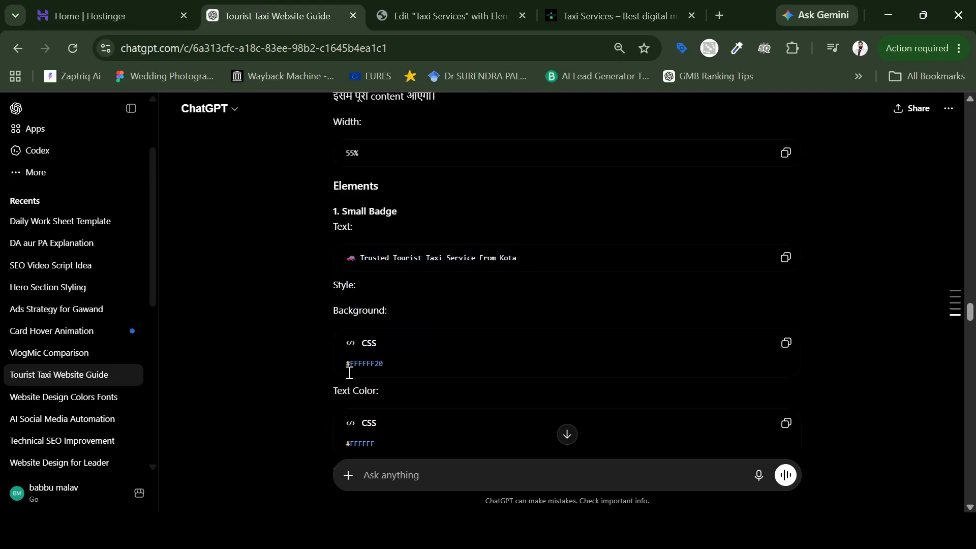
{"action": "left_click_drag", "start_coordinate": [387, 371], "coordinate": [341, 371]}
{"action": "key", "text": "ctrl+c"}
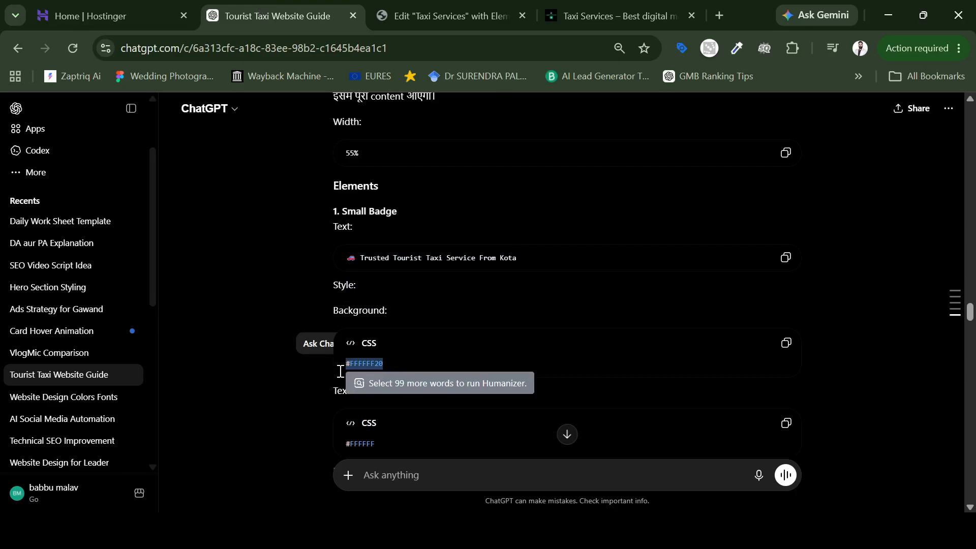
{"action": "left_click", "coordinate": [442, 16]}
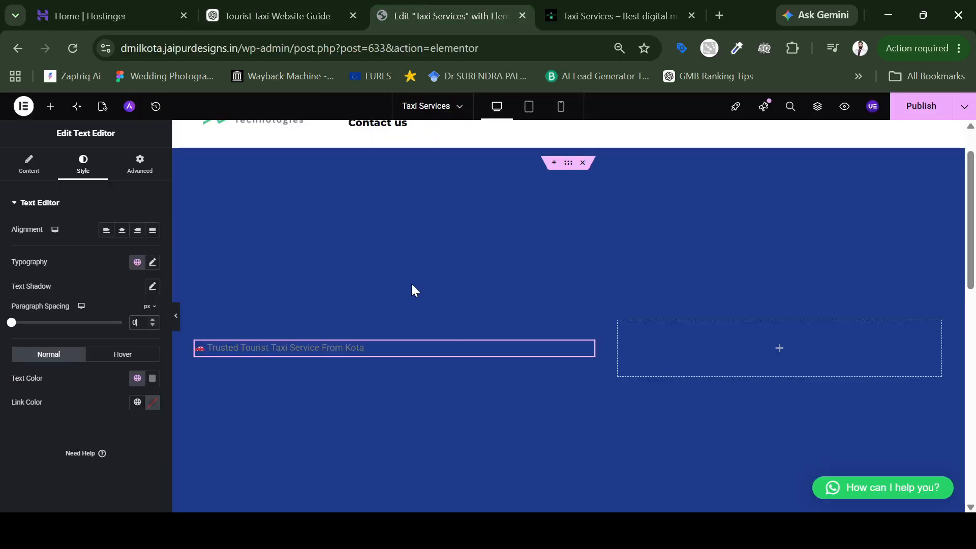
Give the left inner container a classic background with the copied color #FFFFFF20
{"action": "left_click", "coordinate": [202, 351]}
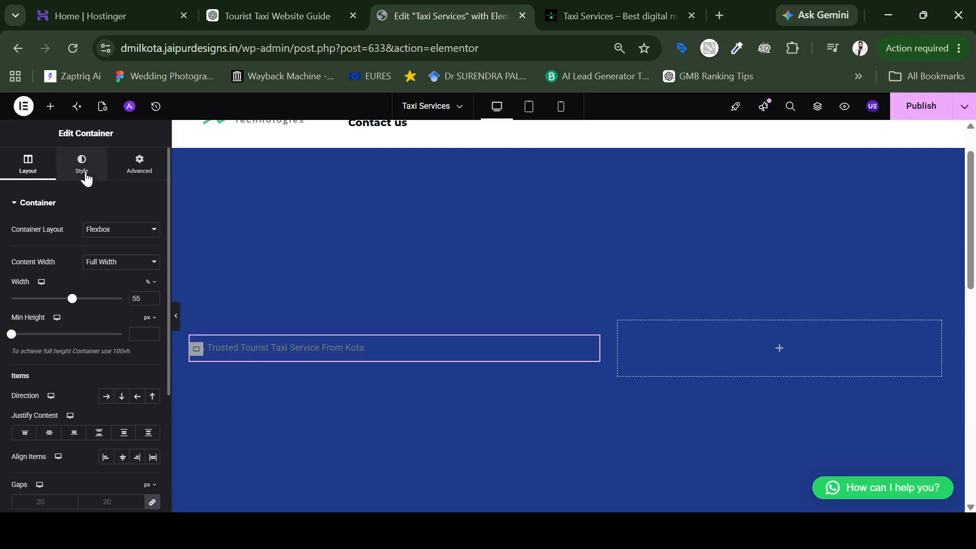
{"action": "left_click", "coordinate": [82, 168]}
{"action": "left_click", "coordinate": [106, 254]}
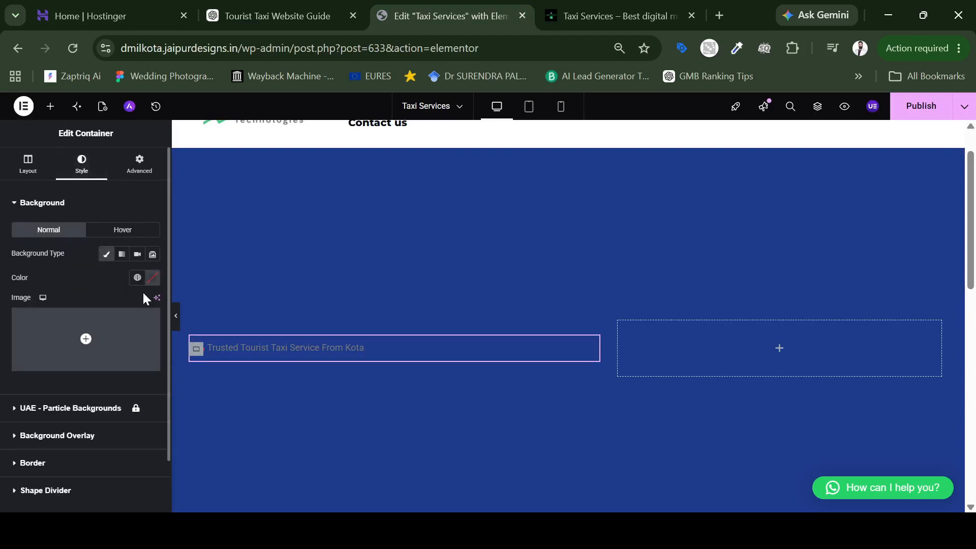
{"action": "left_click", "coordinate": [154, 284]}
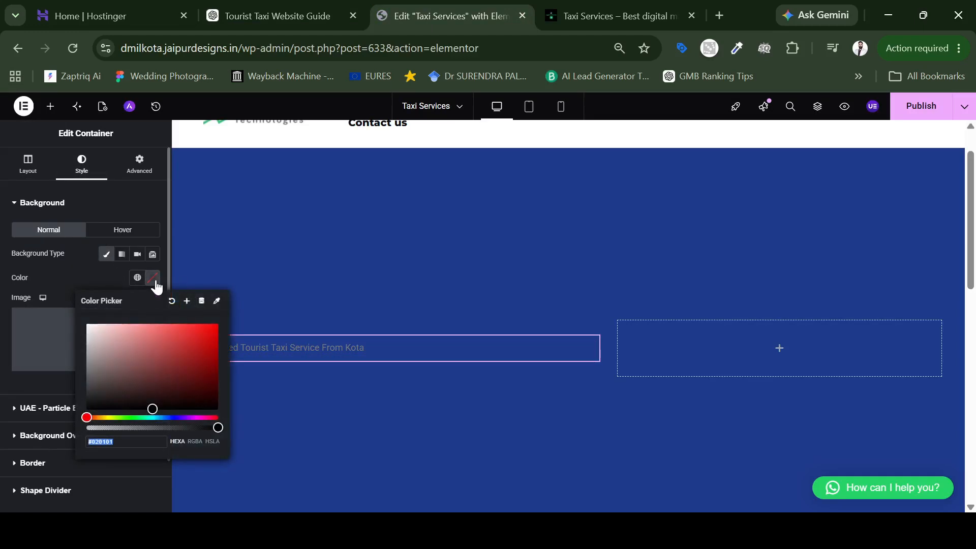
{"action": "key", "text": "ctrl+v"}
{"action": "left_click", "coordinate": [438, 373]}
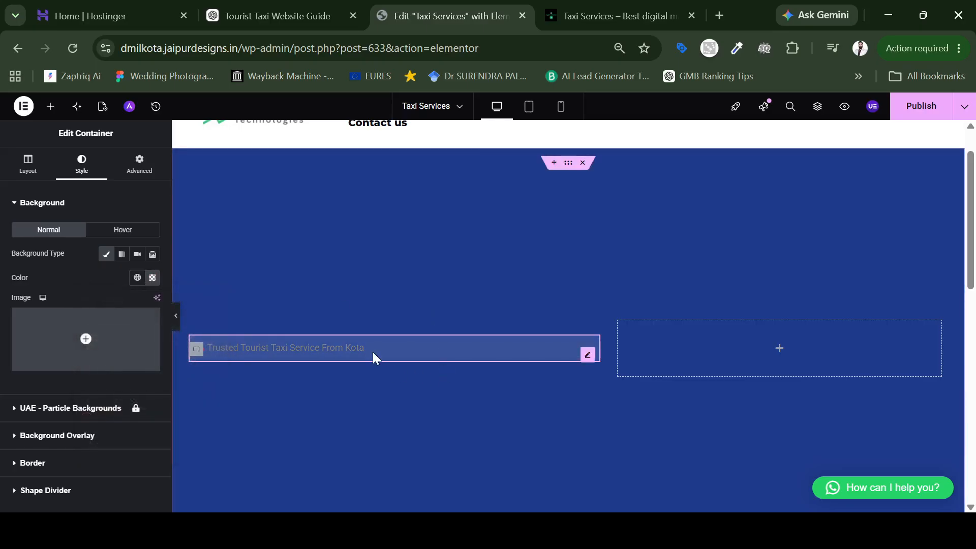
Copy the badge text color from ChatGPT's guidance and apply #FFFFFF as the badge text's color in Elementor
{"action": "left_click", "coordinate": [273, 12]}
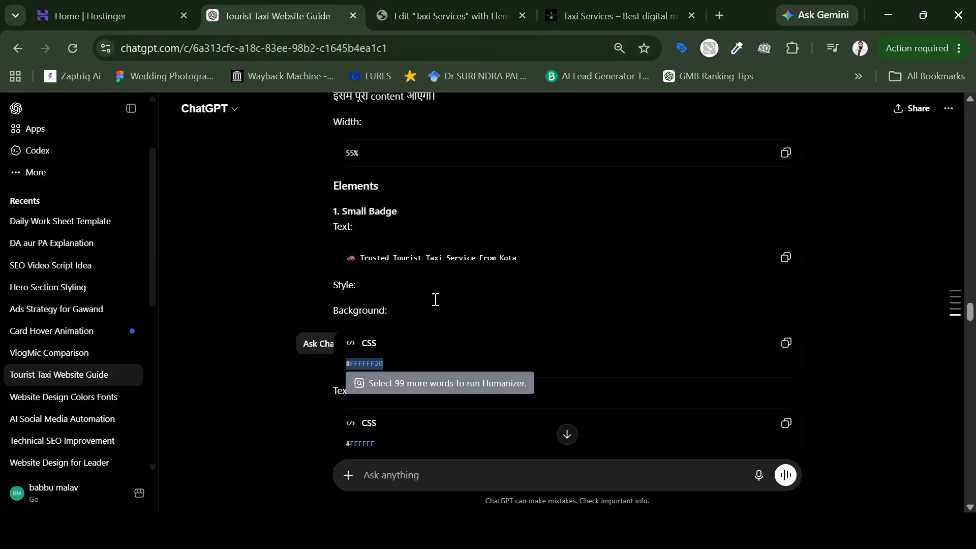
{"action": "scroll", "coordinate": [434, 304], "scroll_direction": "down", "scroll_amount": 2}
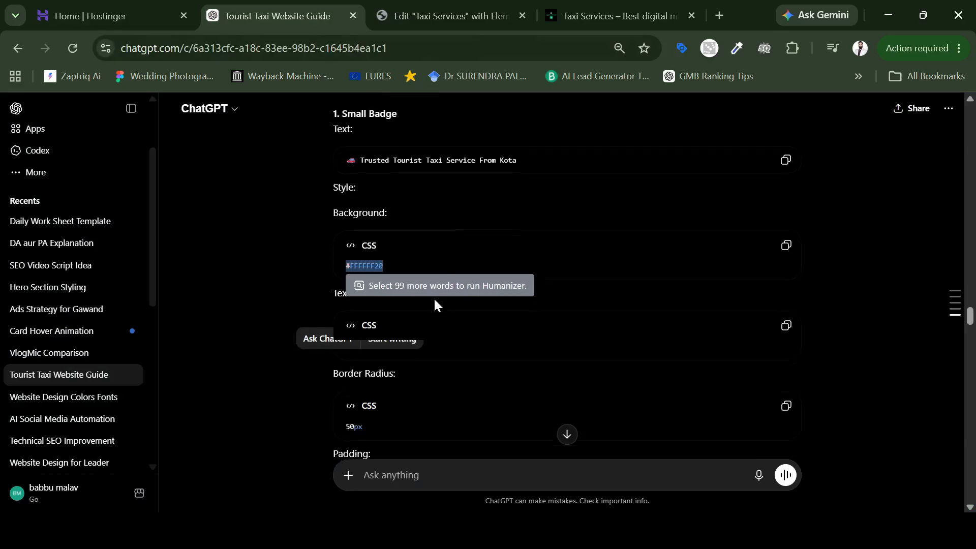
{"action": "left_click_drag", "start_coordinate": [380, 345], "coordinate": [345, 345]}
{"action": "key", "text": "ctrl+c"}
{"action": "left_click", "coordinate": [442, 16]}
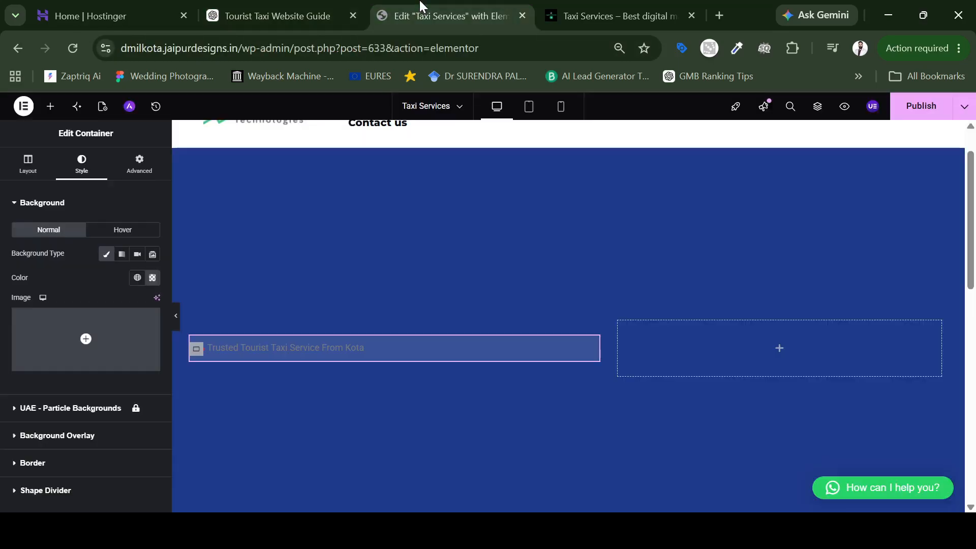
{"action": "left_click", "coordinate": [258, 352]}
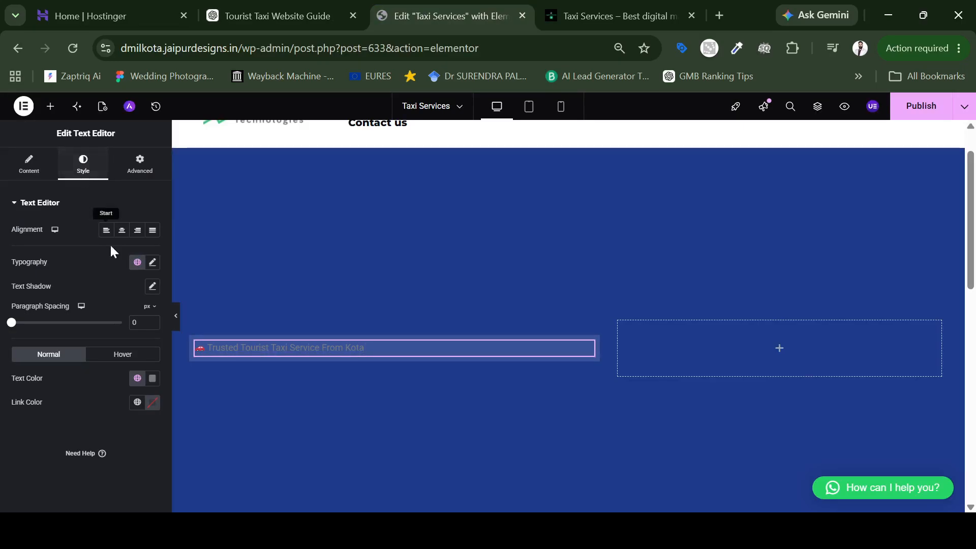
{"action": "left_click", "coordinate": [152, 379]}
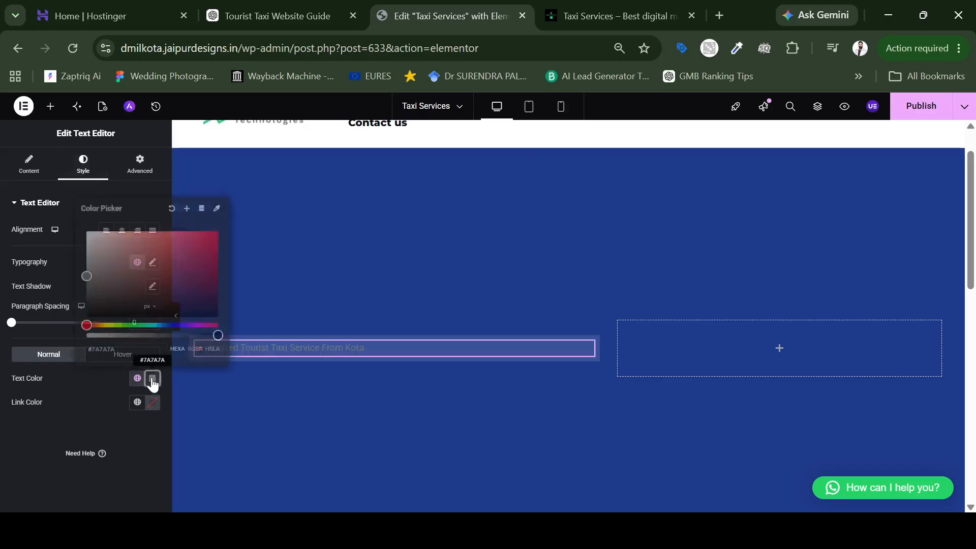
{"action": "key", "text": "ctrl+v"}
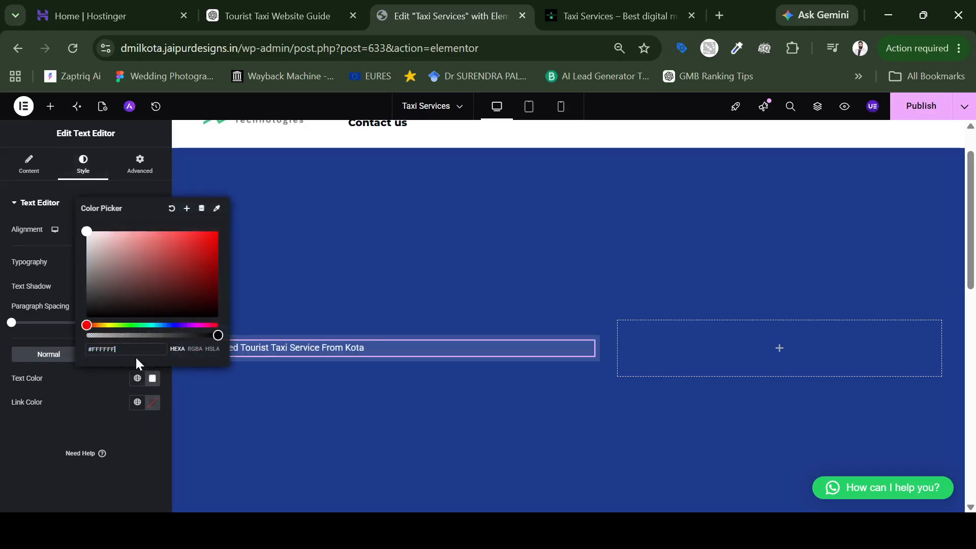
{"action": "left_click", "coordinate": [410, 393]}
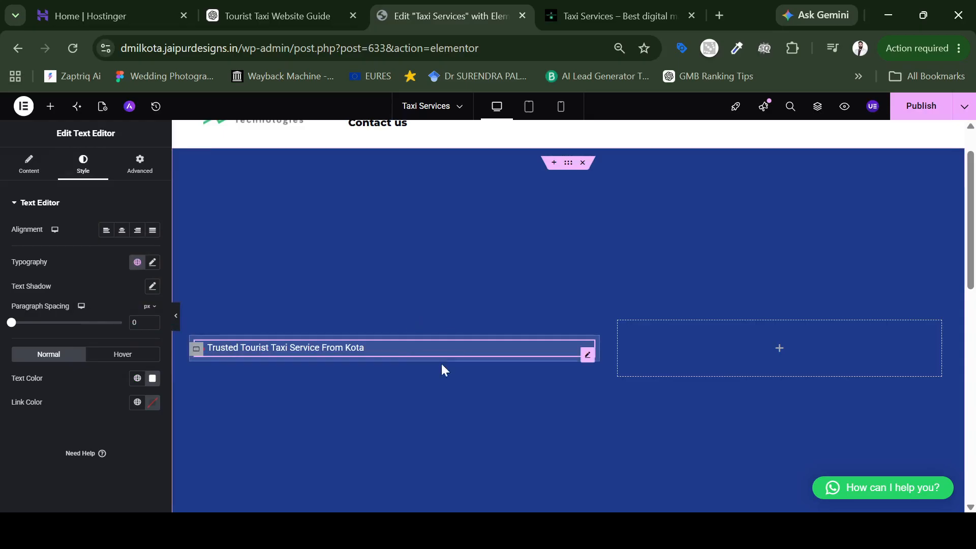
Check ChatGPT's guidance for the badge's border radius and padding, and return to the Elementor editor
{"action": "left_click", "coordinate": [305, 14]}
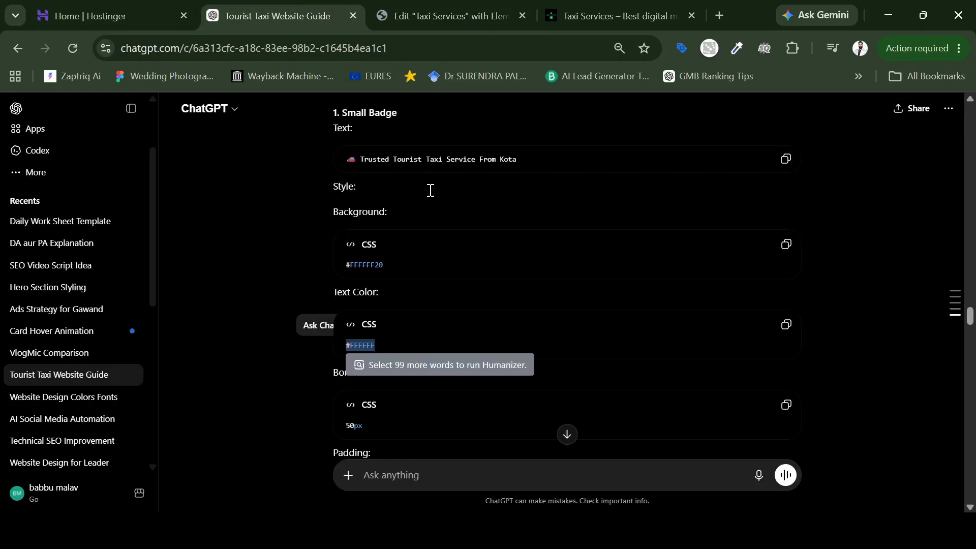
{"action": "scroll", "coordinate": [483, 281], "scroll_direction": "down", "scroll_amount": 3}
{"action": "left_click", "coordinate": [484, 285]}
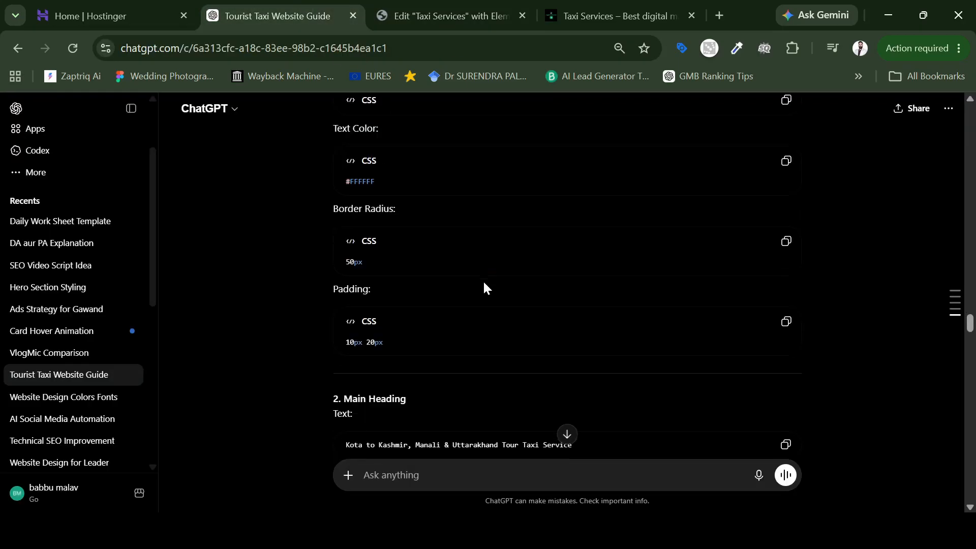
{"action": "scroll", "coordinate": [484, 283], "scroll_direction": "down", "scroll_amount": 1}
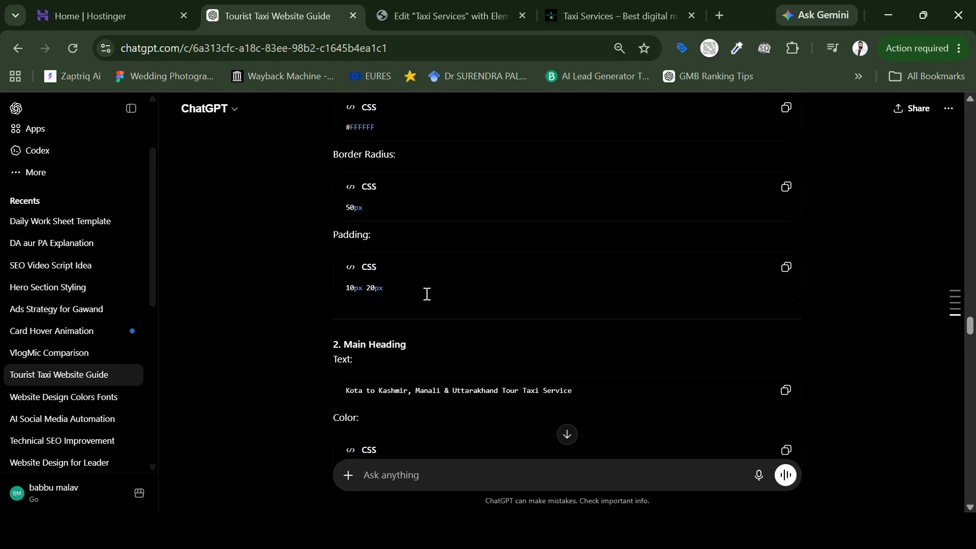
{"action": "left_click", "coordinate": [417, 18]}
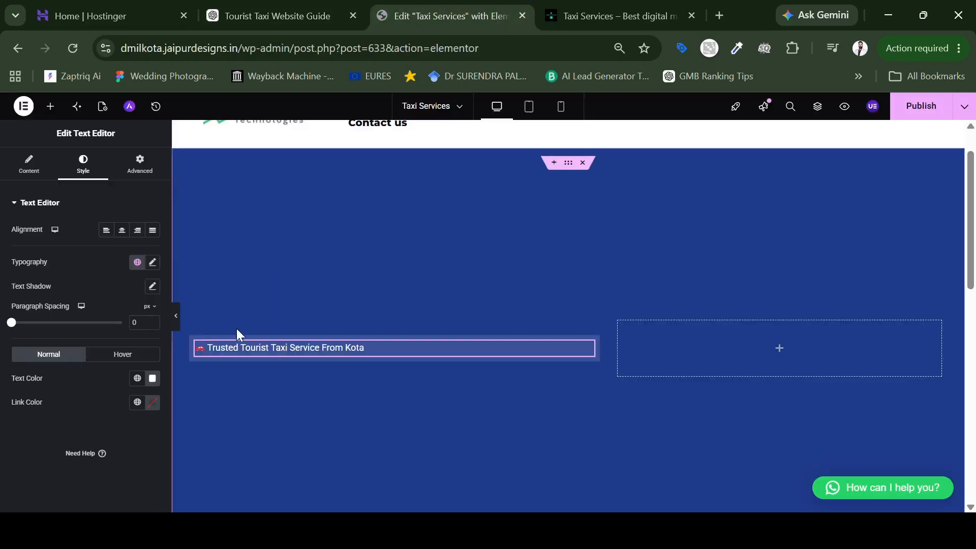
Set the left inner container's padding to 10 px top and bottom and 20 px right and left, with the sides unlinked
{"action": "left_click", "coordinate": [196, 350]}
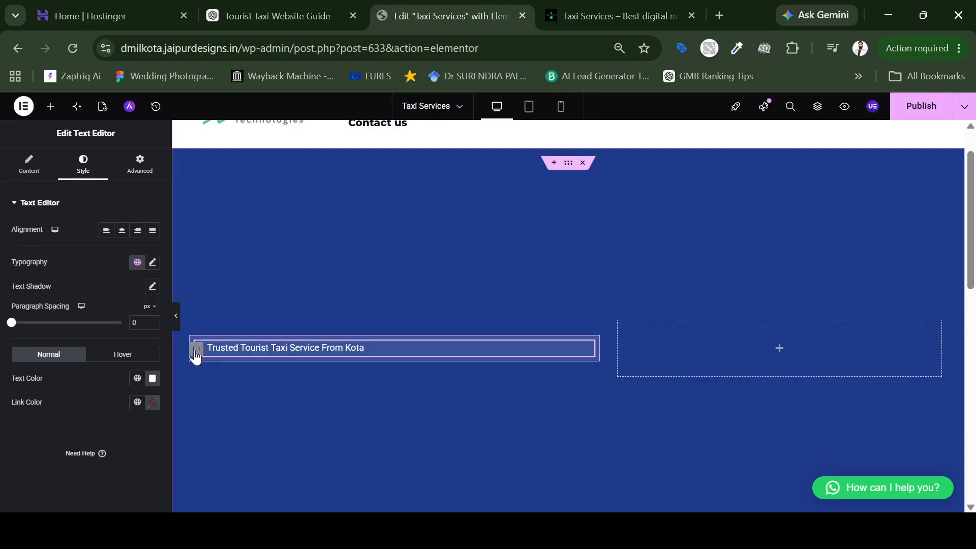
{"action": "left_click", "coordinate": [135, 168]}
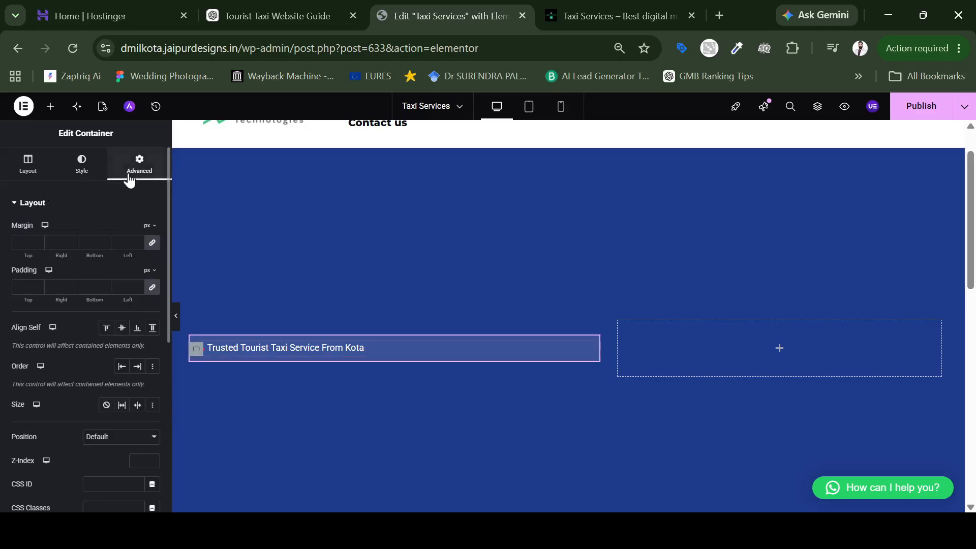
{"action": "left_click", "coordinate": [152, 288]}
{"action": "double_click", "coordinate": [28, 287]}
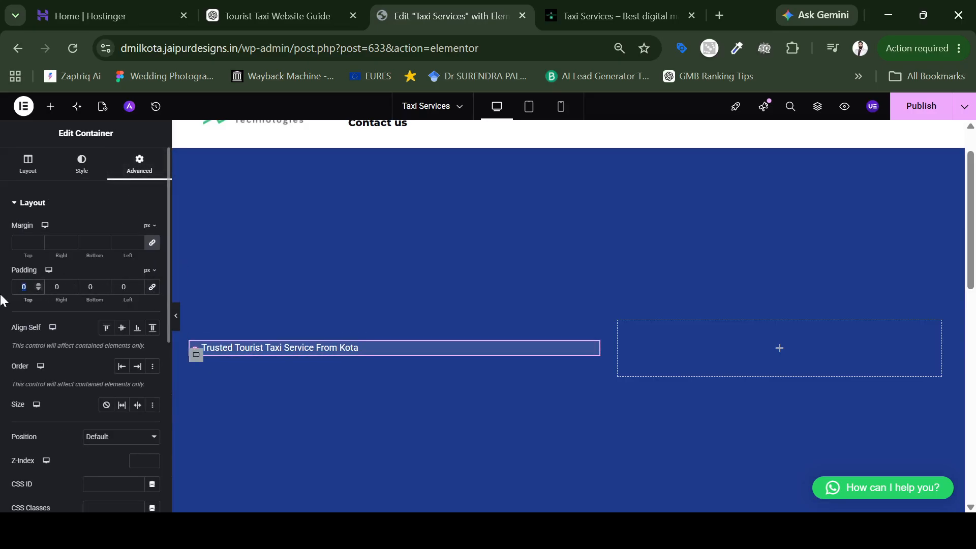
{"action": "type", "text": "10"}
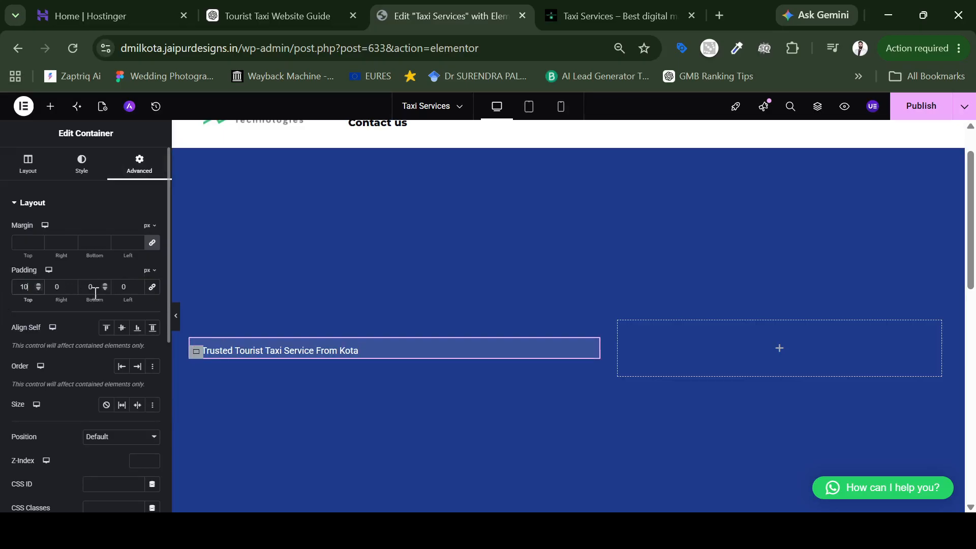
{"action": "double_click", "coordinate": [101, 292]}
{"action": "type", "text": "1"}
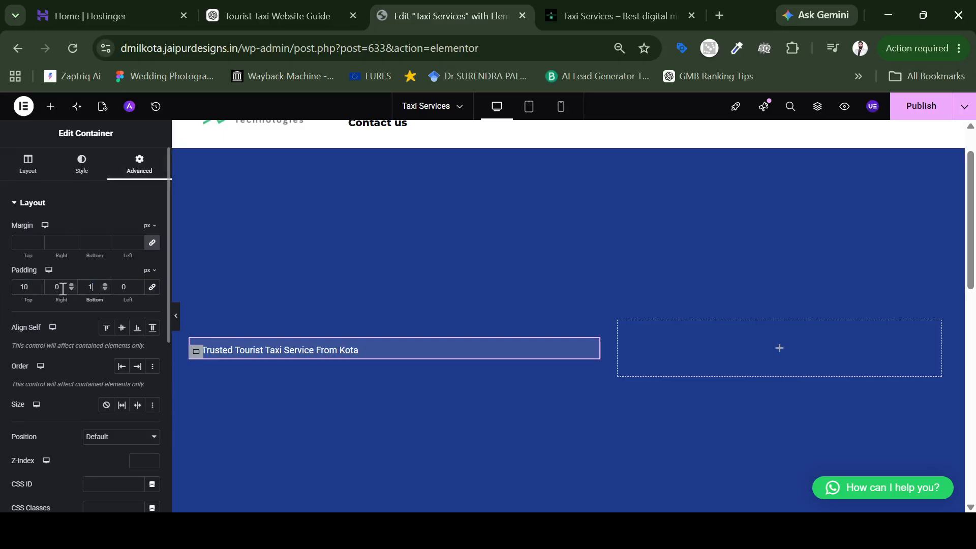
{"action": "type", "text": "0"}
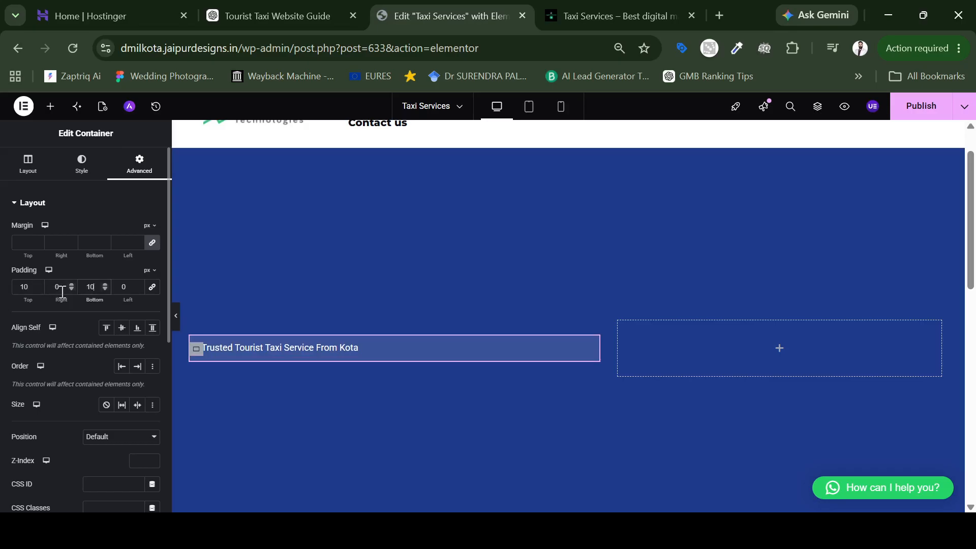
{"action": "double_click", "coordinate": [60, 287]}
{"action": "double_click", "coordinate": [129, 287]}
{"action": "type", "text": "20"}
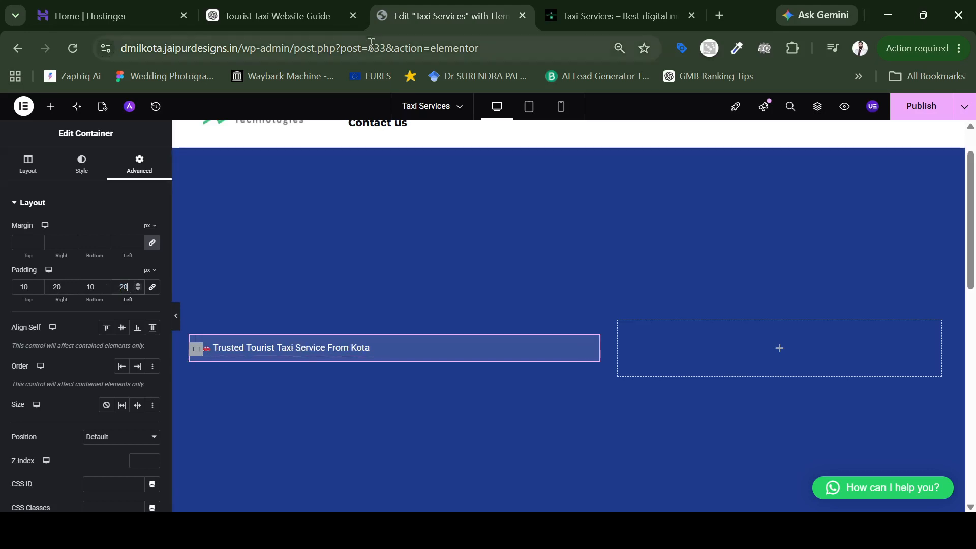
Copy the main heading text from ChatGPT's guidance and return to the Elementor editor
{"action": "left_click", "coordinate": [310, 18]}
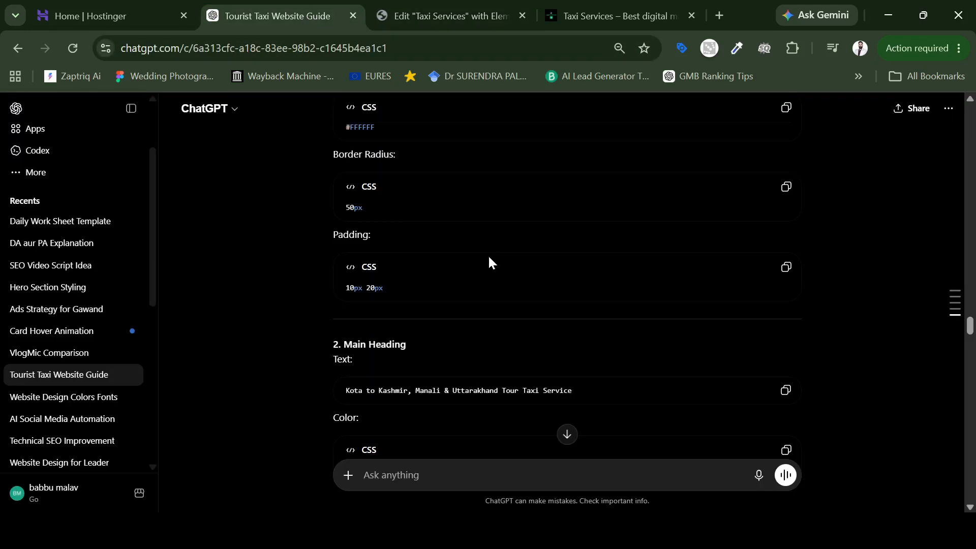
{"action": "scroll", "coordinate": [490, 262], "scroll_direction": "down", "scroll_amount": 2}
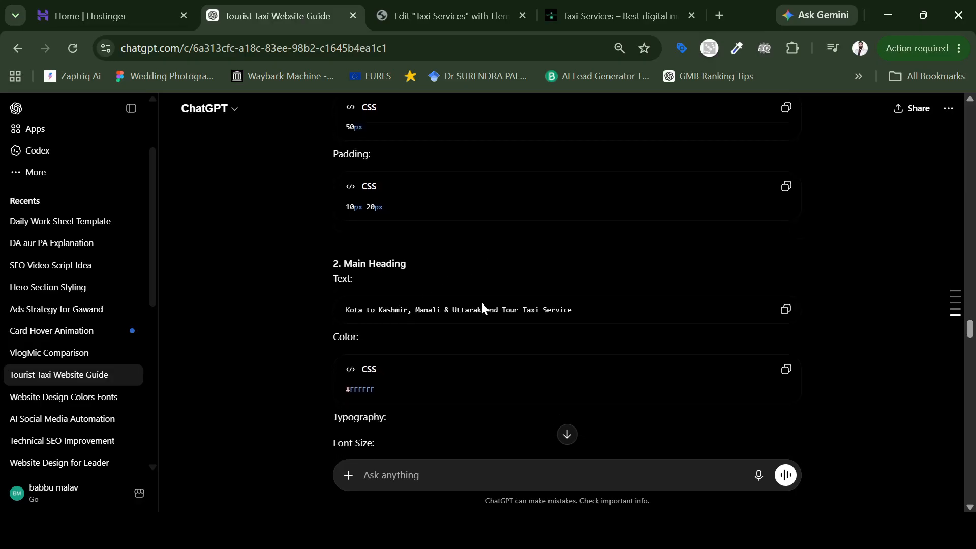
{"action": "left_click", "coordinate": [787, 310]}
{"action": "left_click", "coordinate": [406, 9]}
Add a Heading widget below the badge text, titled "Kota to Kashmir, Manali & Uttarakhand Tour Taxi Service"
{"action": "left_click", "coordinate": [51, 106]}
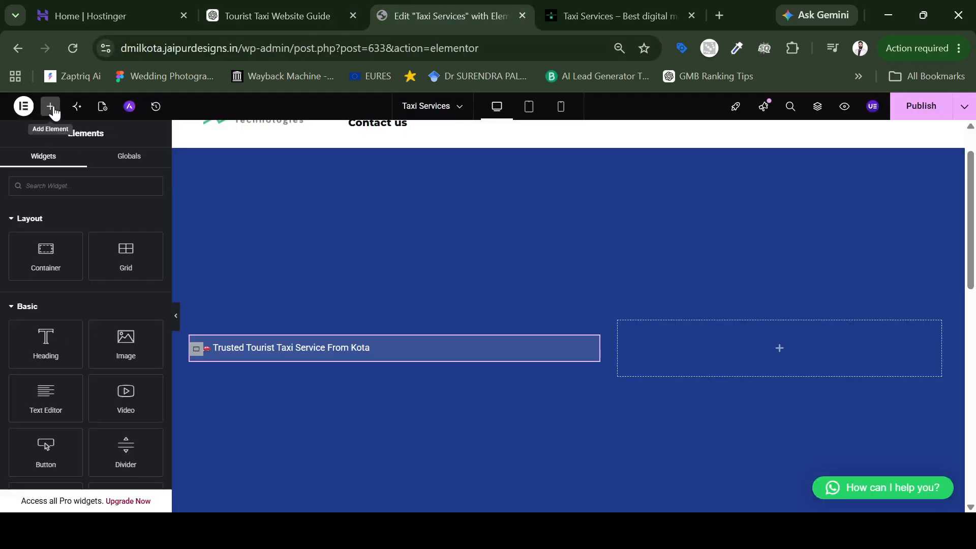
{"action": "left_click_drag", "start_coordinate": [42, 348], "coordinate": [257, 351]}
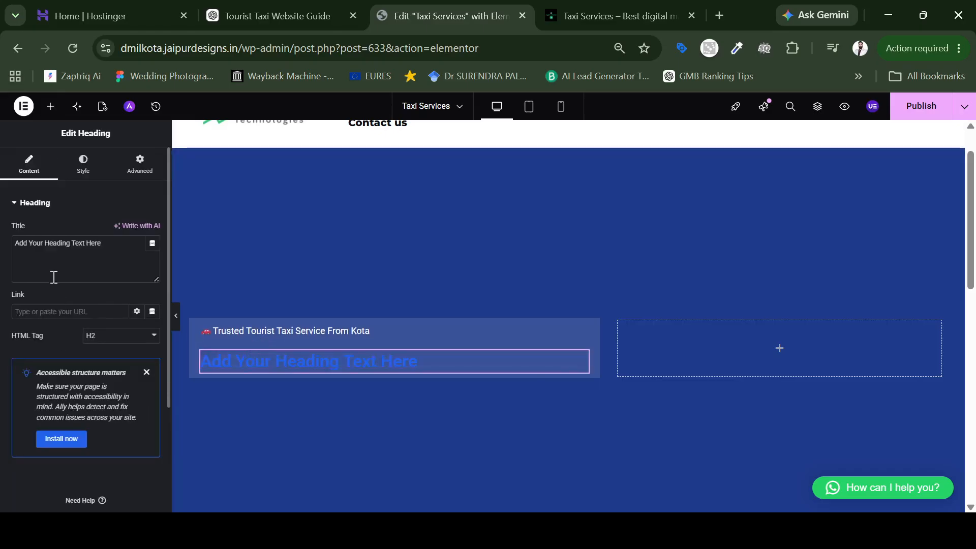
{"action": "triple_click", "coordinate": [54, 259]}
{"action": "key", "text": "ctrl+v"}
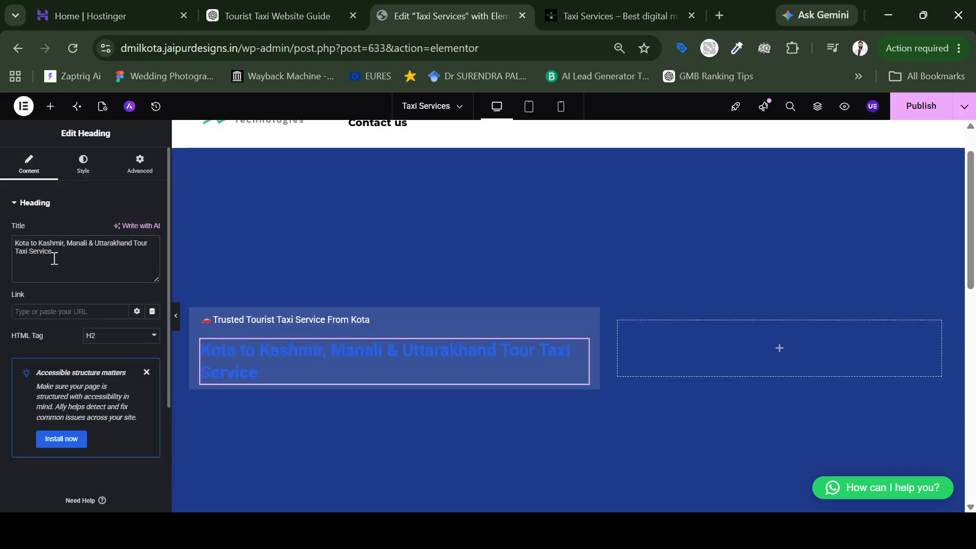
Check the main heading's color in ChatGPT's guidance and set the heading's text color to #FFFFFF in Elementor
{"action": "left_click", "coordinate": [254, 15]}
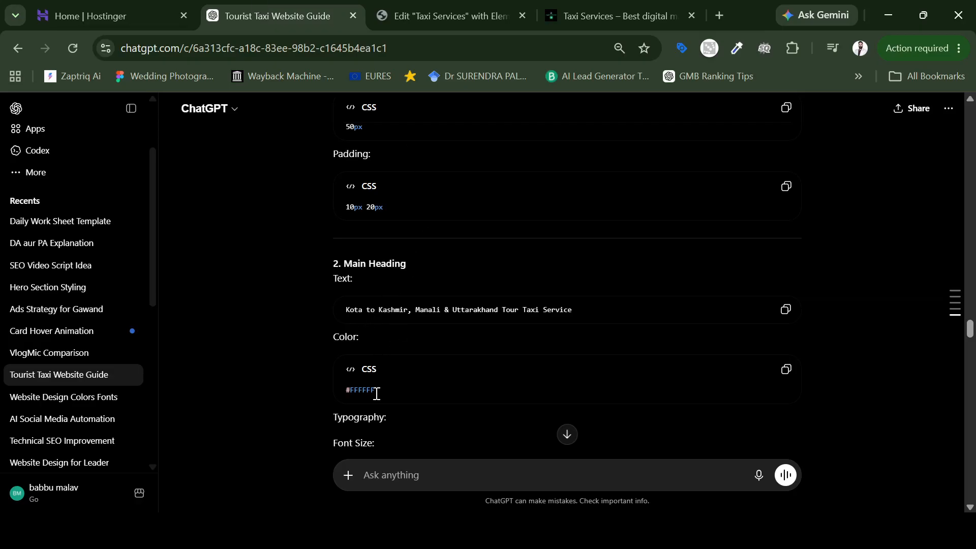
{"action": "left_click", "coordinate": [451, 14]}
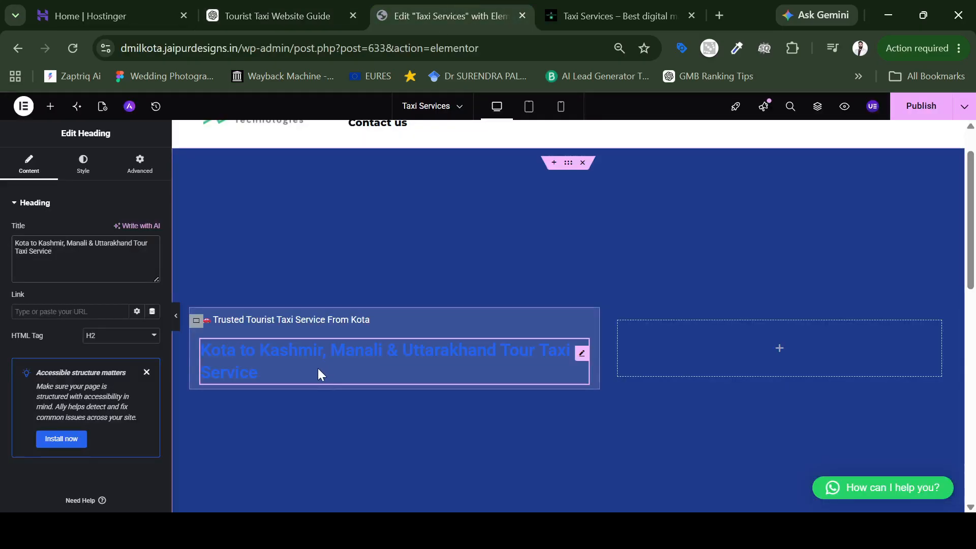
{"action": "left_click", "coordinate": [76, 166]}
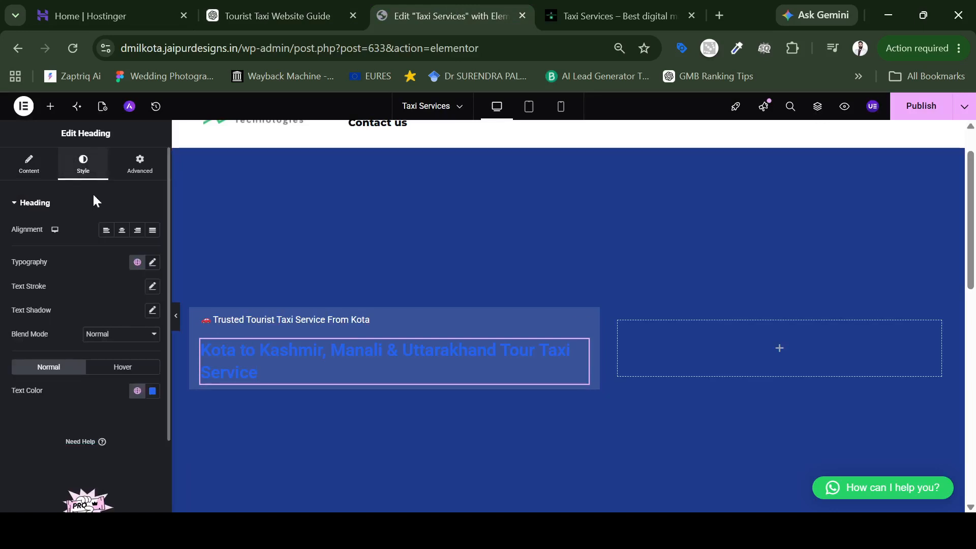
{"action": "left_click", "coordinate": [153, 391]}
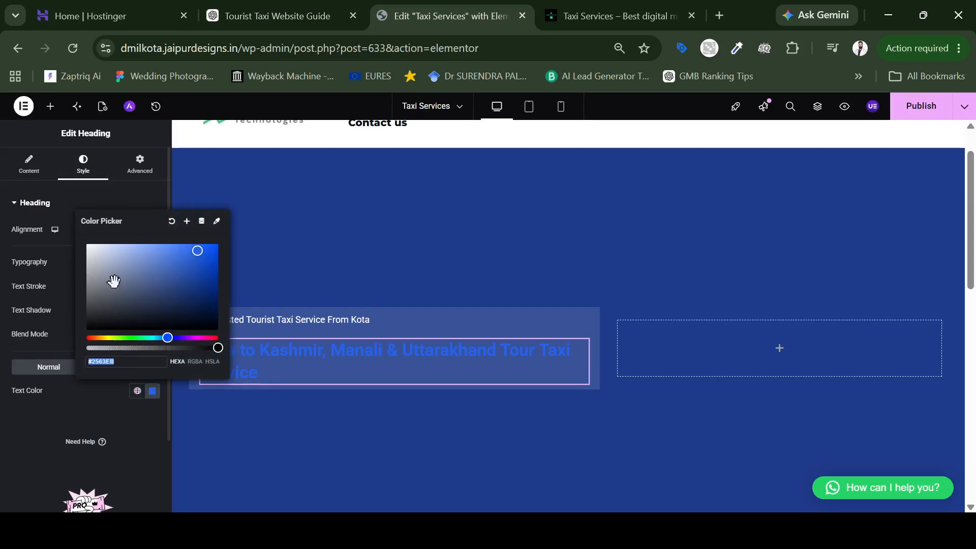
{"action": "left_click_drag", "start_coordinate": [109, 277], "coordinate": [60, 237]}
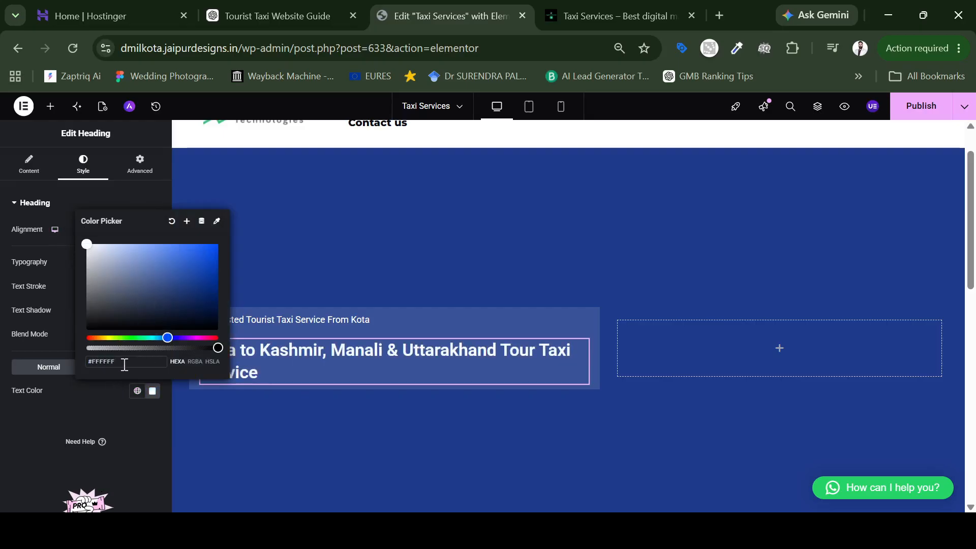
{"action": "left_click", "coordinate": [297, 409]}
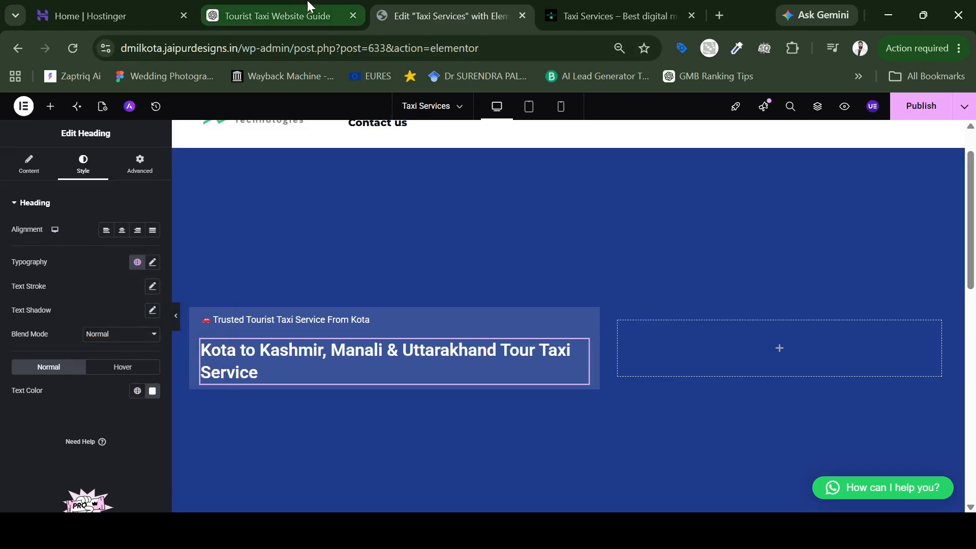
Check the main heading's font size in ChatGPT's guidance and set the heading's size to 62 px in Elementor
{"action": "left_click", "coordinate": [277, 16]}
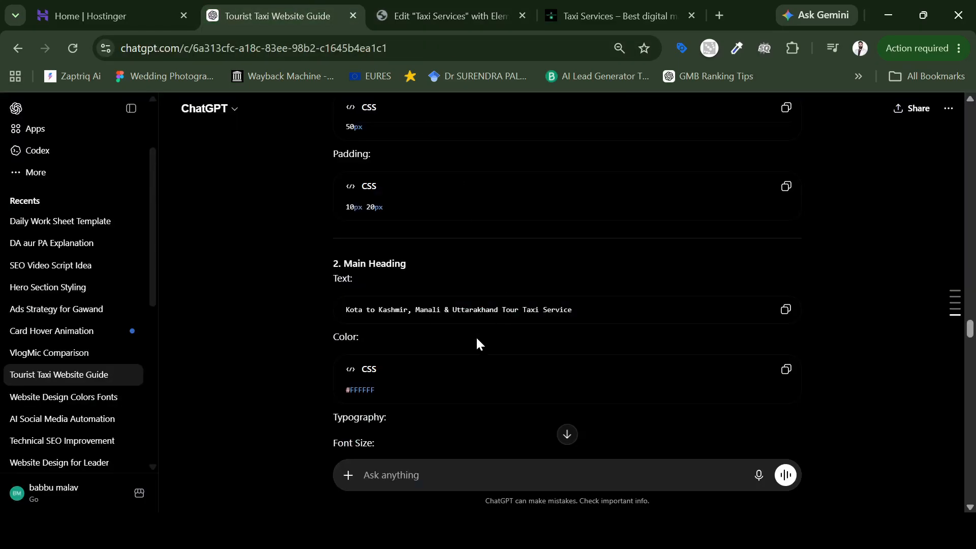
{"action": "scroll", "coordinate": [477, 344], "scroll_direction": "down", "scroll_amount": 3}
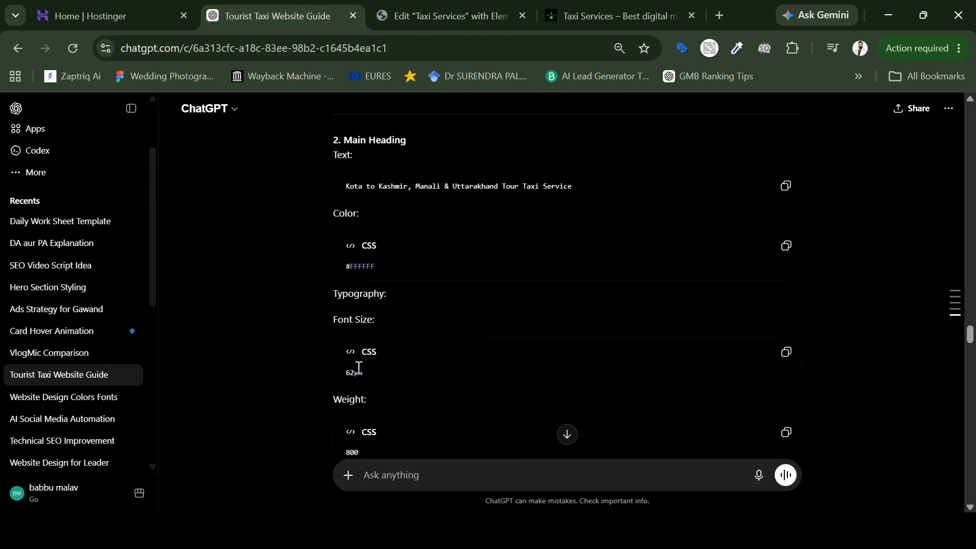
{"action": "left_click", "coordinate": [407, 16]}
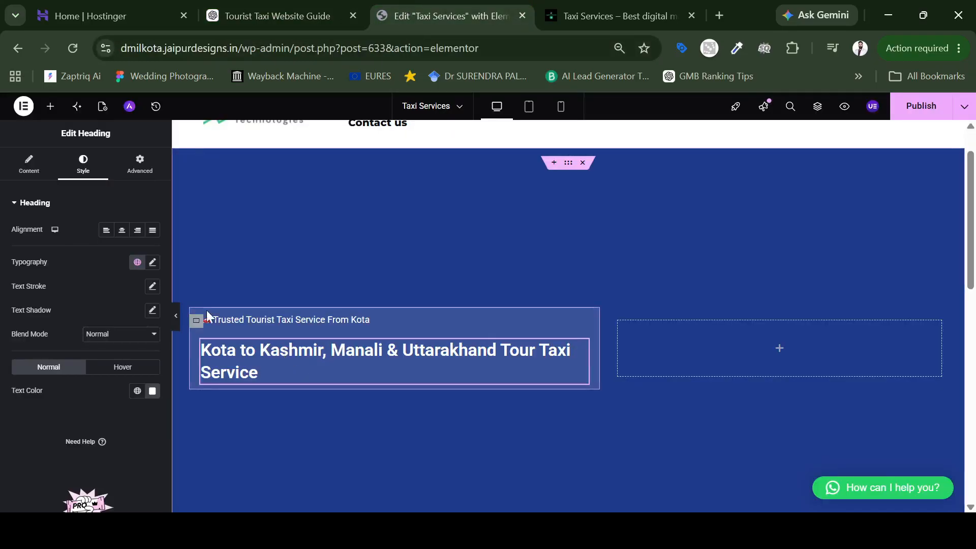
{"action": "left_click", "coordinate": [152, 263]}
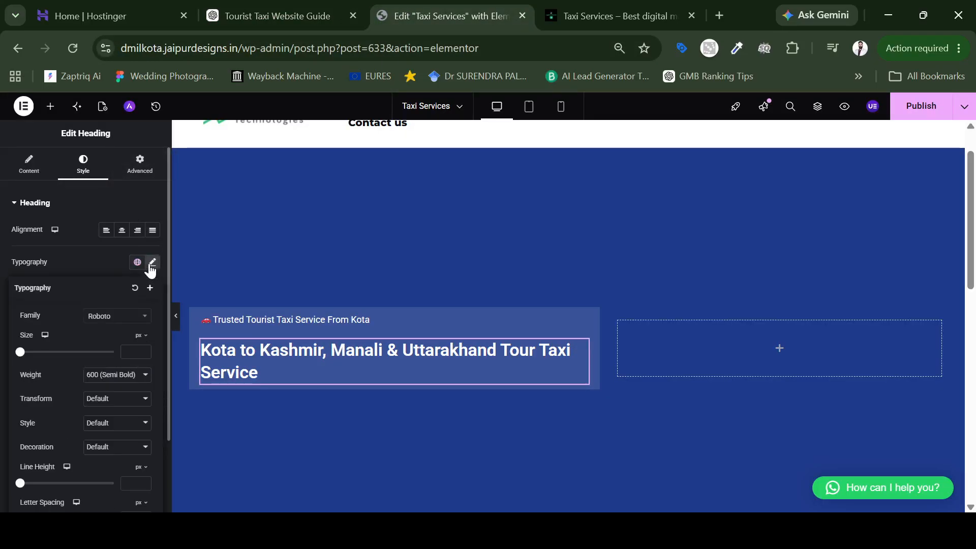
{"action": "left_click", "coordinate": [124, 351]}
{"action": "type", "text": "64"}
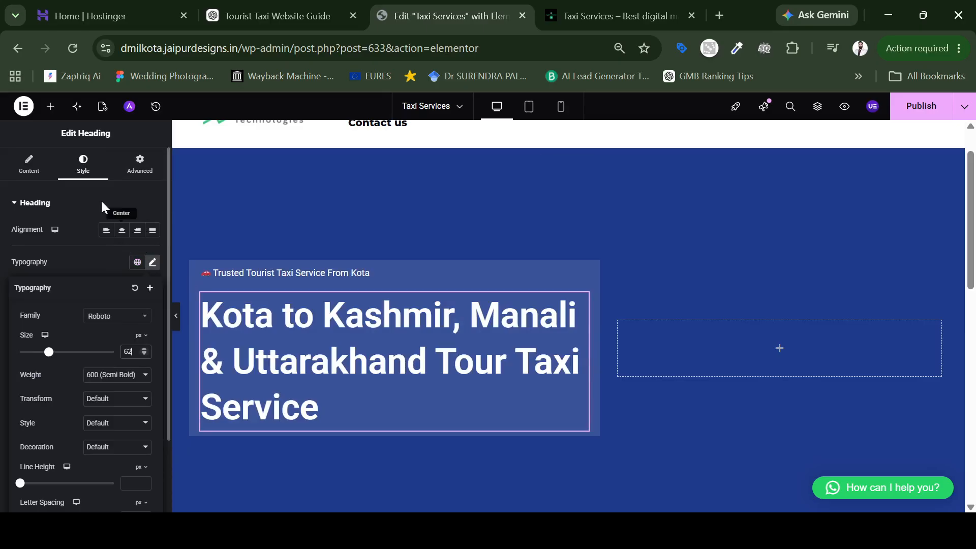
Check the main heading's weight in ChatGPT's guidance and set the heading's weight to 800 (Extra Bold) in Elementor
{"action": "left_click", "coordinate": [236, 7]}
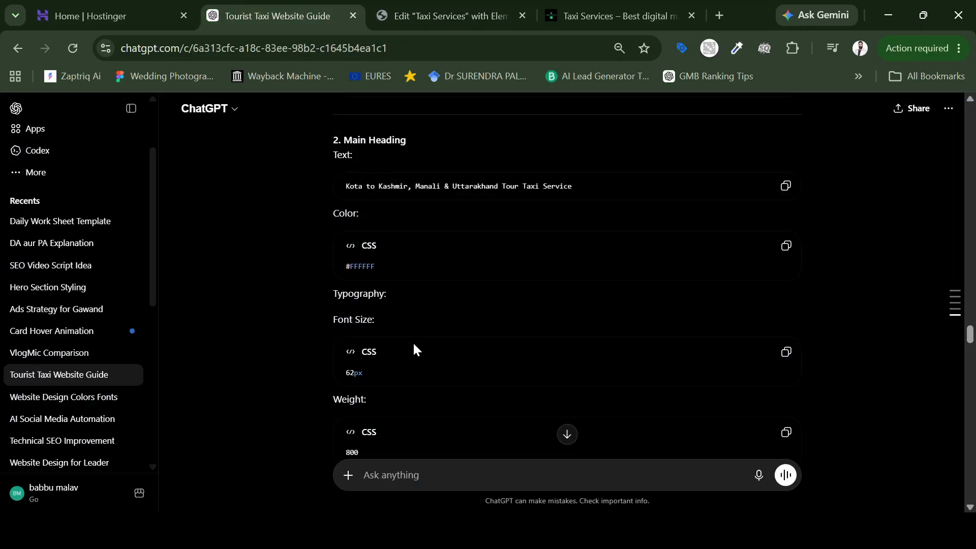
{"action": "scroll", "coordinate": [414, 344], "scroll_direction": "down", "scroll_amount": 2}
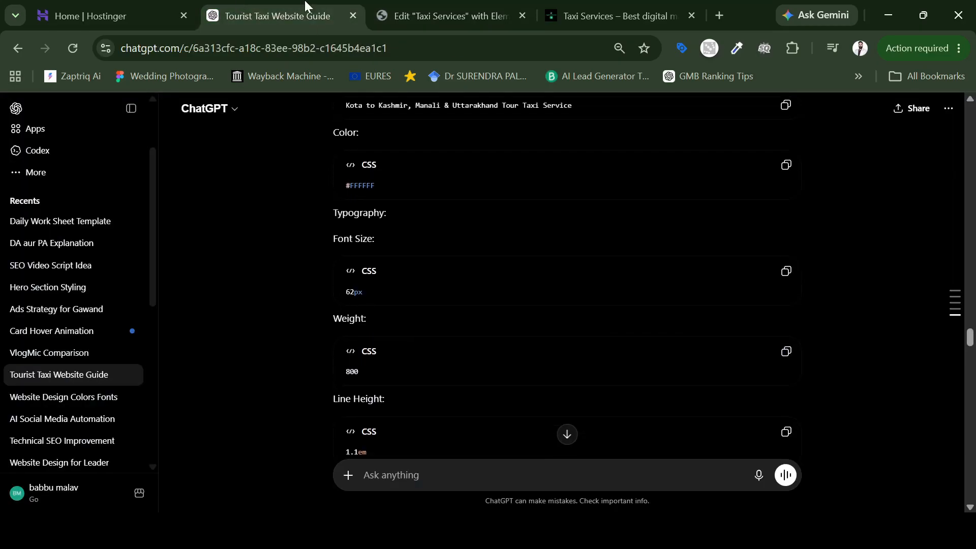
{"action": "left_click", "coordinate": [448, 16]}
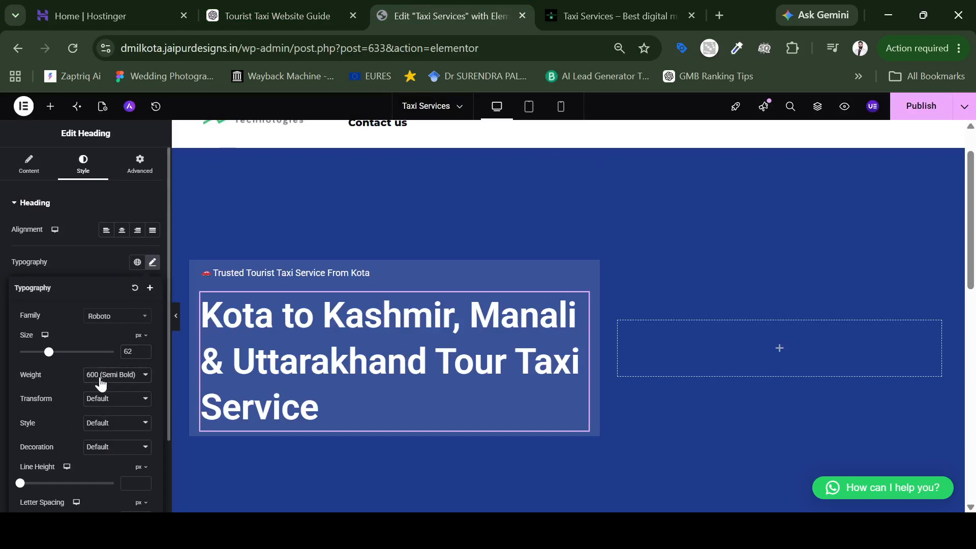
{"action": "left_click", "coordinate": [106, 284]}
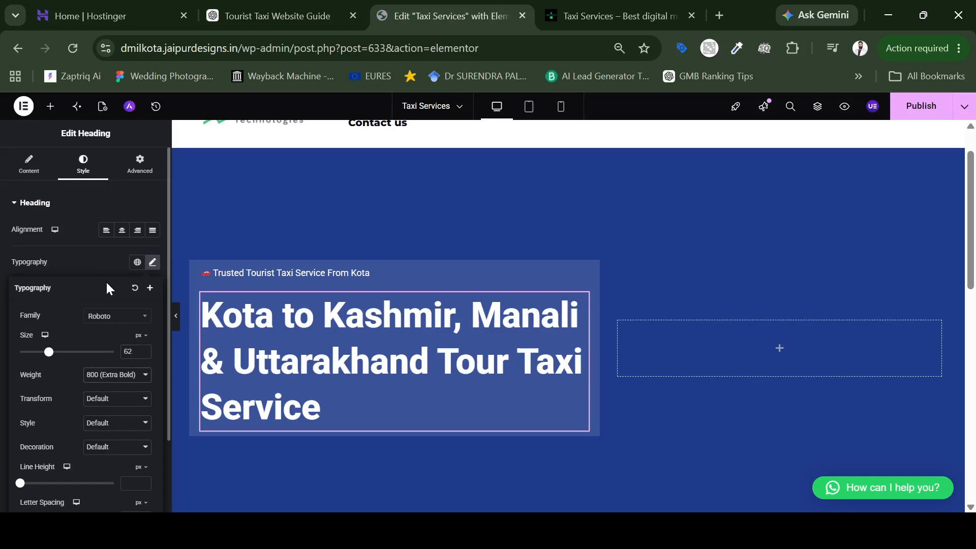
Change the main heading's font family to Montserrat
{"action": "left_click", "coordinate": [113, 318]}
{"action": "left_click", "coordinate": [114, 325]}
{"action": "left_click", "coordinate": [114, 329]}
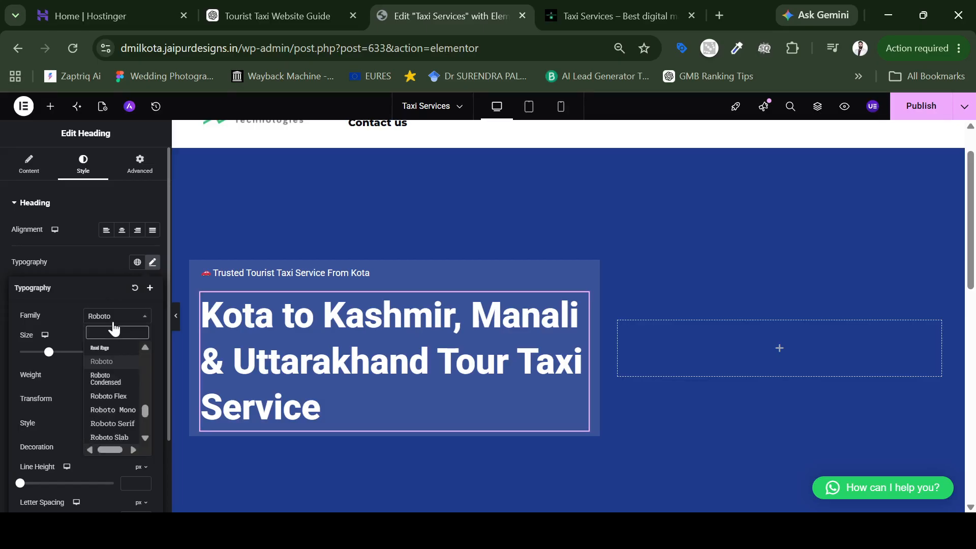
{"action": "type", "text": "monst"}
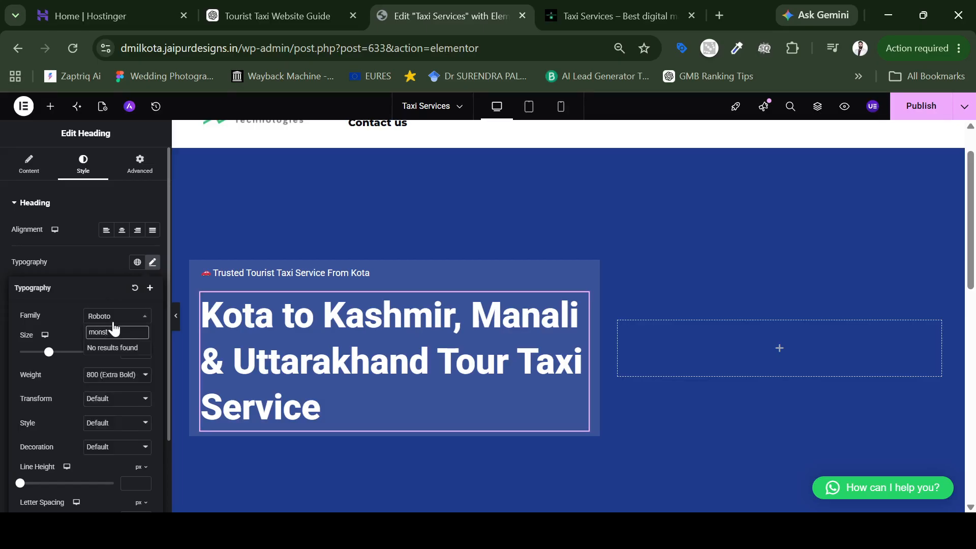
{"action": "key", "text": "BackSpace"}
{"action": "type", "text": "t"}
{"action": "key", "text": "BackSpace"}
{"action": "key", "text": "BackSpace"}
{"action": "type", "text": "ts"}
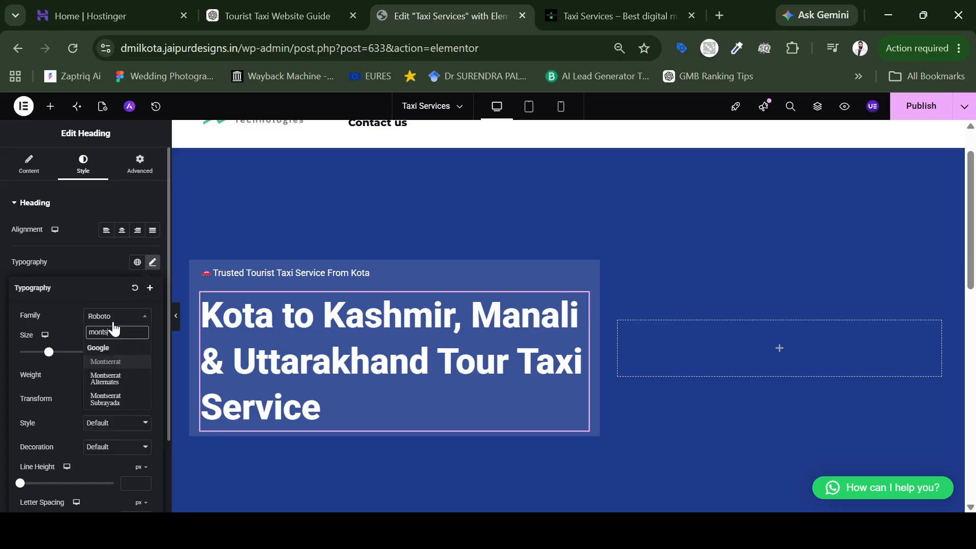
{"action": "left_click", "coordinate": [107, 360]}
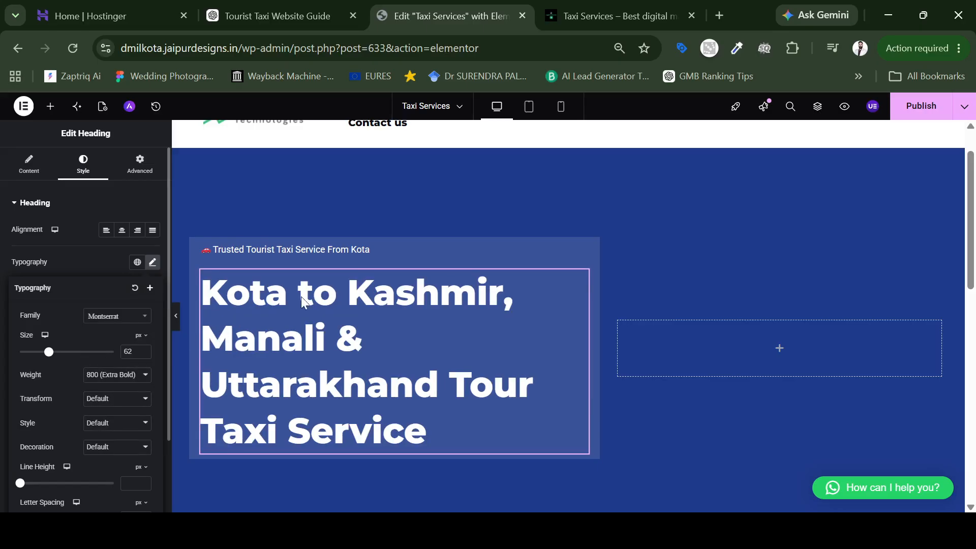
Check the main heading's line height in ChatGPT's guidance and set the heading's line height to 1.1 em in Elementor
{"action": "left_click", "coordinate": [301, 9]}
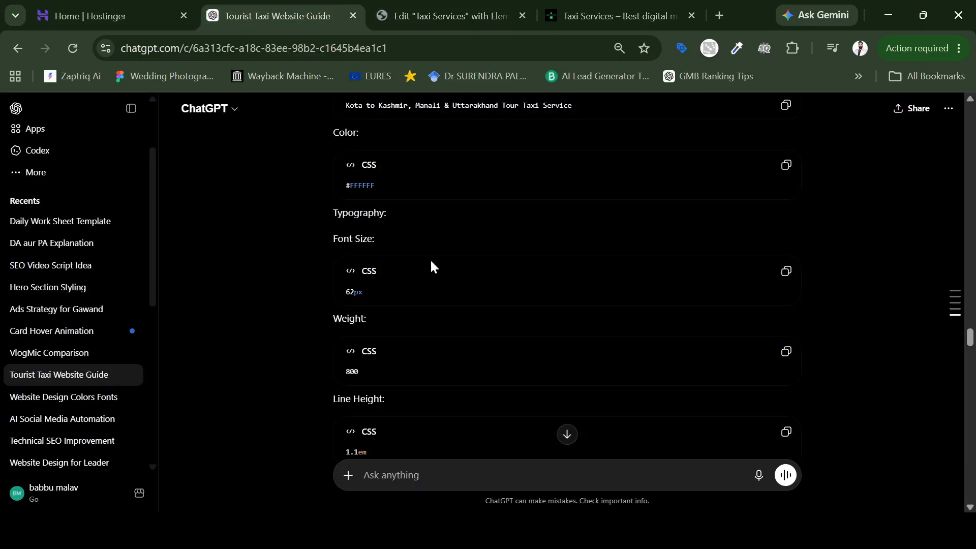
{"action": "scroll", "coordinate": [431, 265], "scroll_direction": "down", "scroll_amount": 1}
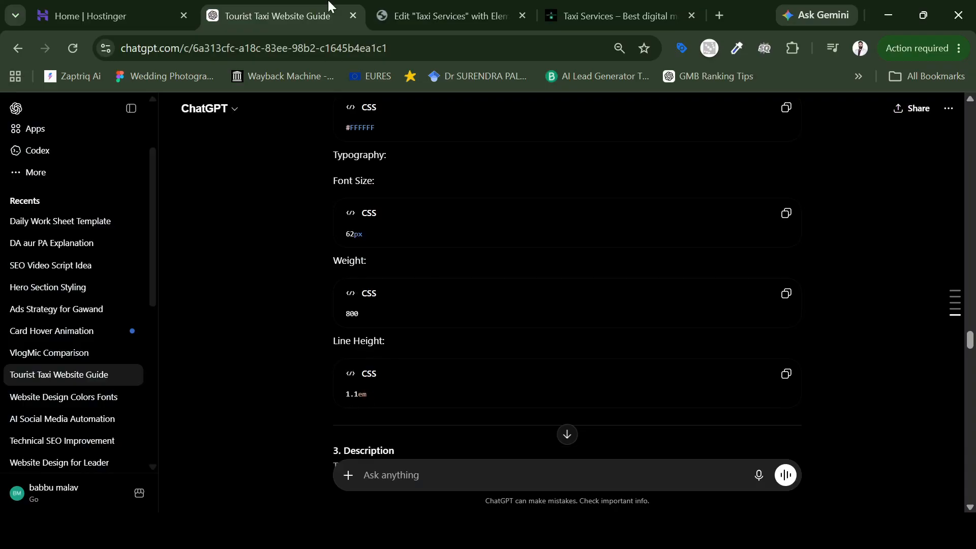
{"action": "left_click", "coordinate": [442, 15]}
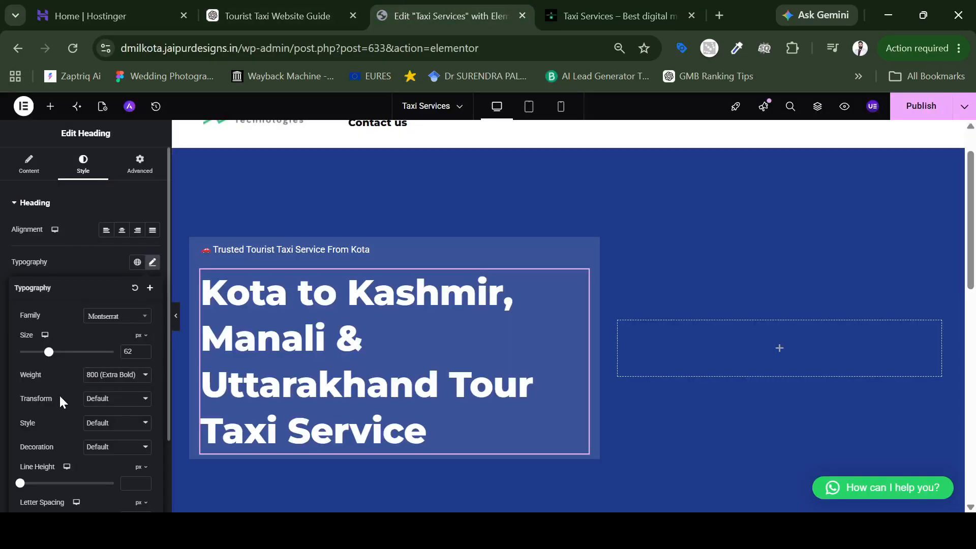
{"action": "scroll", "coordinate": [60, 401], "scroll_direction": "down", "scroll_amount": 3}
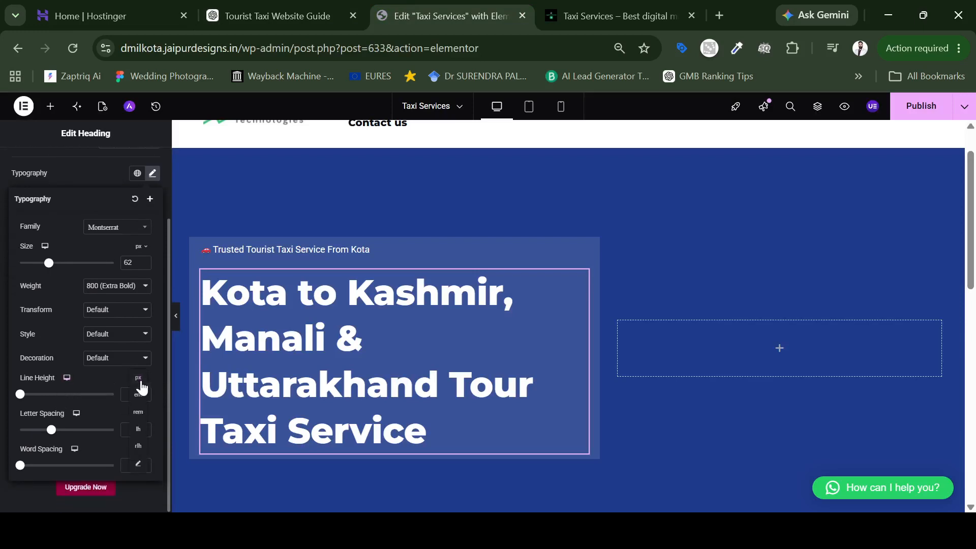
{"action": "left_click", "coordinate": [142, 396]}
{"action": "left_click", "coordinate": [133, 396]}
{"action": "type", "text": "1"}
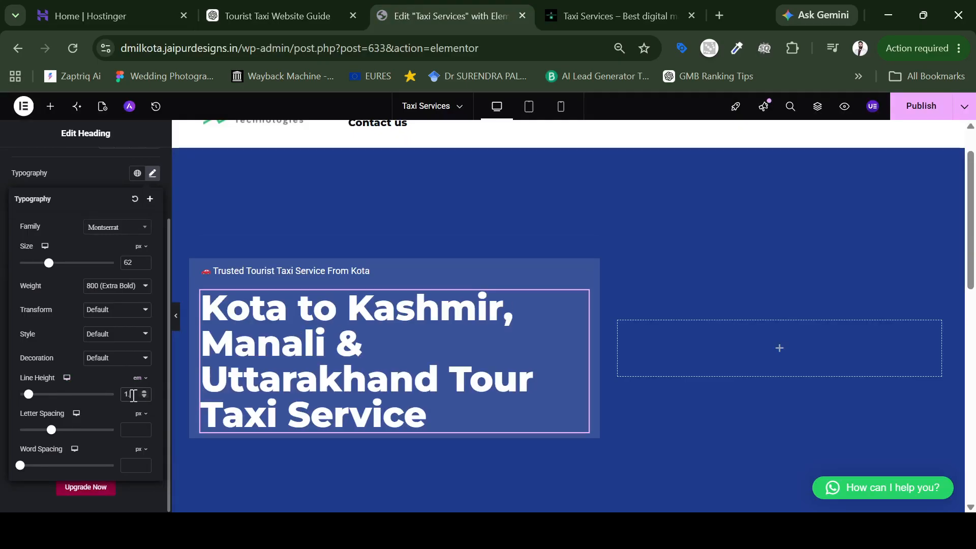
{"action": "type", "text": ".9"}
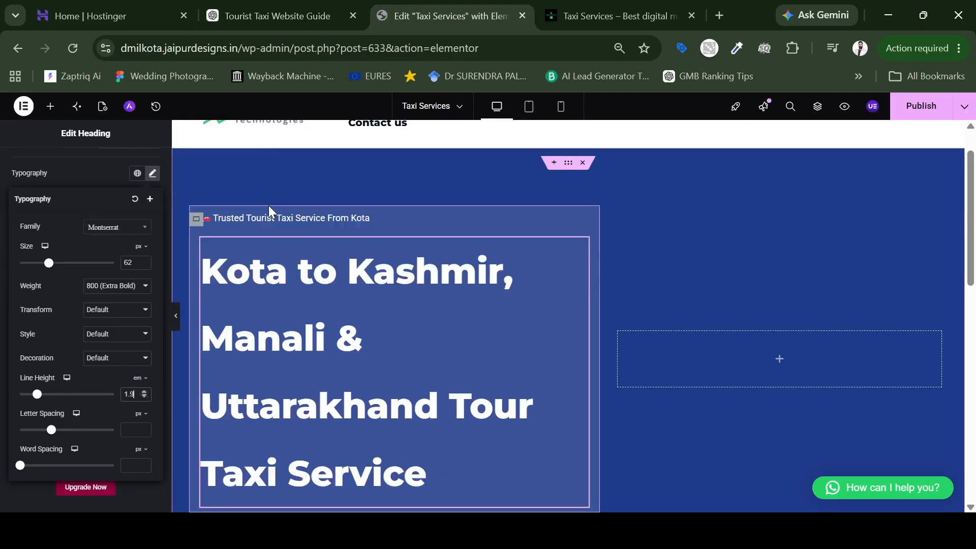
{"action": "key", "text": "BackSpace"}
{"action": "type", "text": "1"}
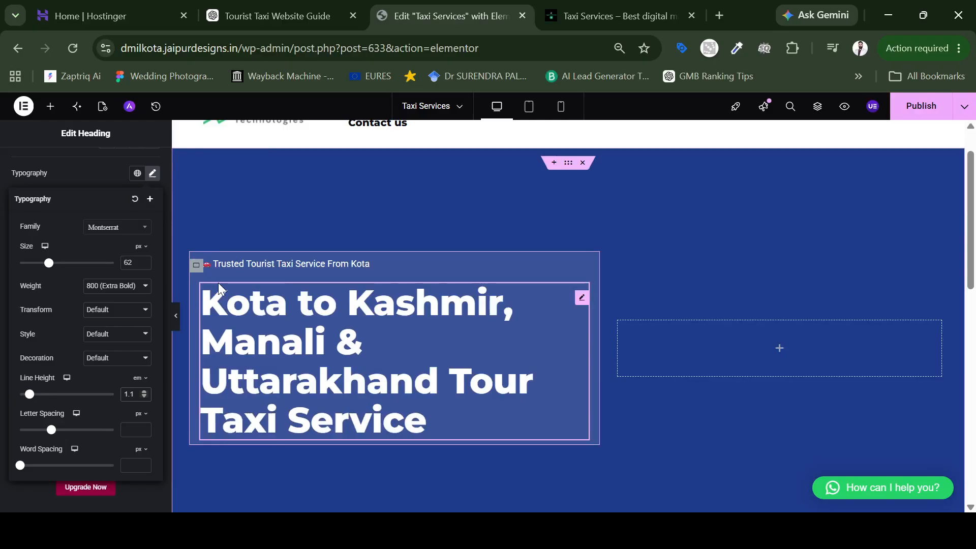
Copy the description text from ChatGPT's guidance and add a Text Editor widget below the main heading in Elementor
{"action": "left_click", "coordinate": [277, 16]}
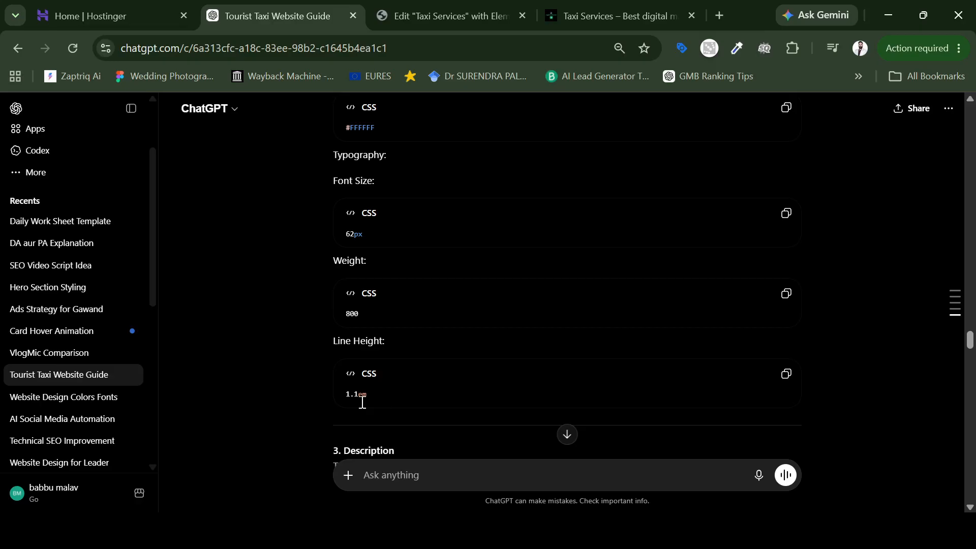
{"action": "scroll", "coordinate": [361, 402], "scroll_direction": "down", "scroll_amount": 3}
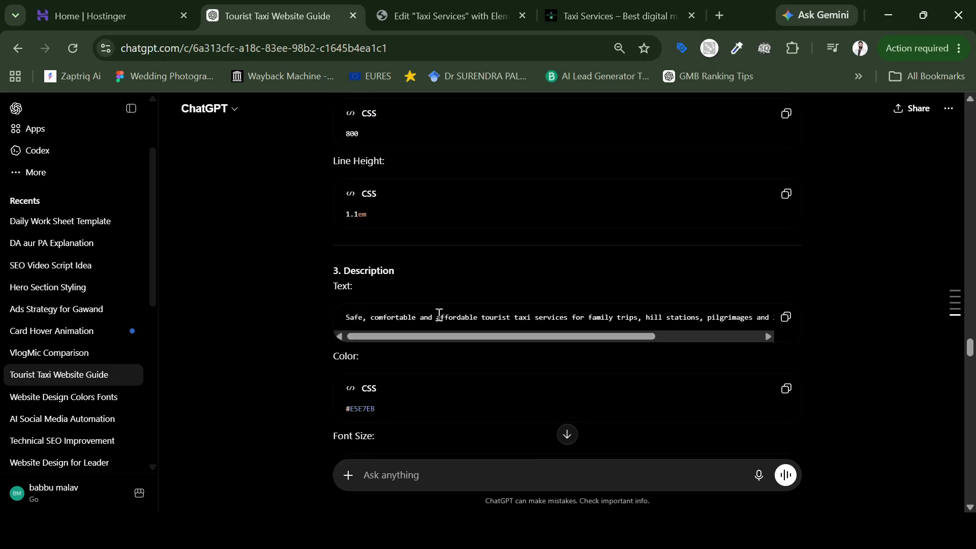
{"action": "left_click", "coordinate": [785, 321]}
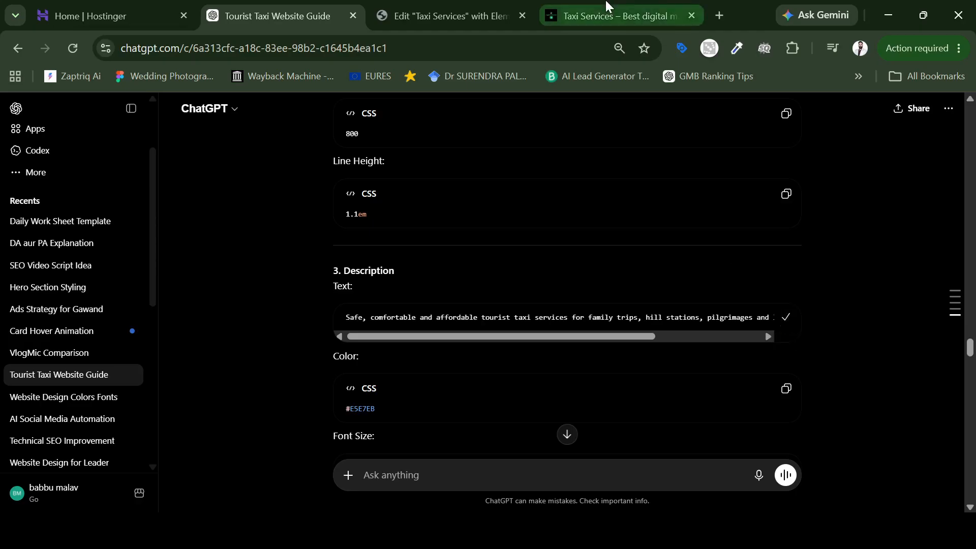
{"action": "left_click", "coordinate": [467, 7]}
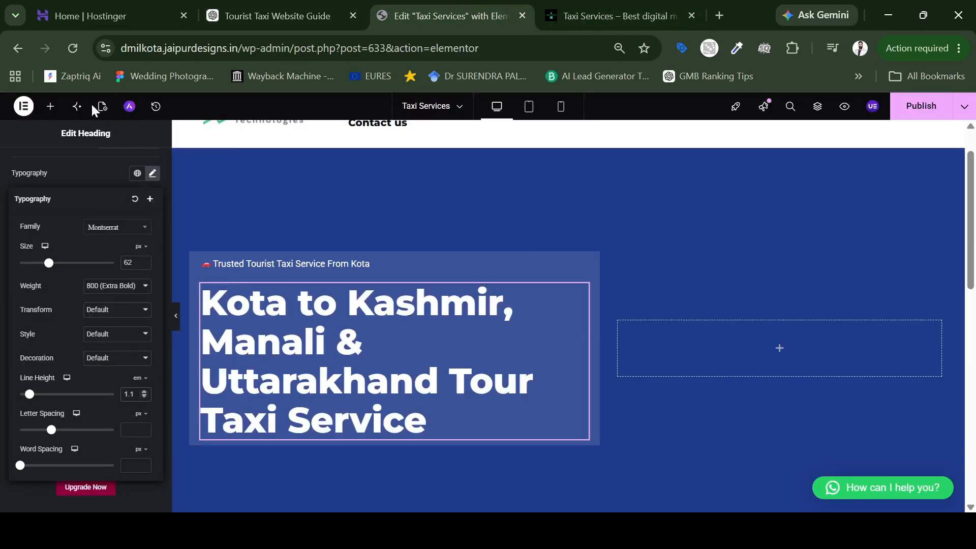
{"action": "left_click", "coordinate": [49, 106]}
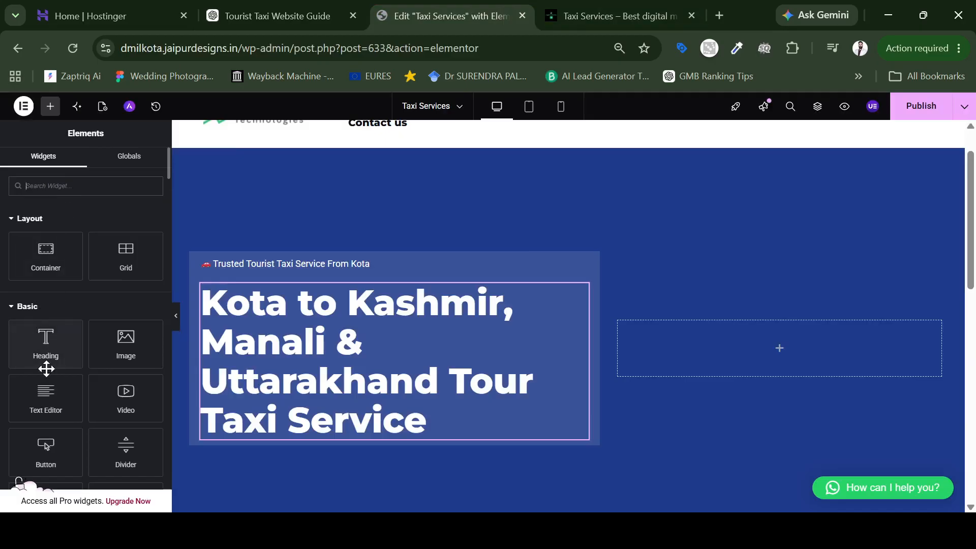
{"action": "left_click_drag", "start_coordinate": [45, 404], "coordinate": [261, 437]}
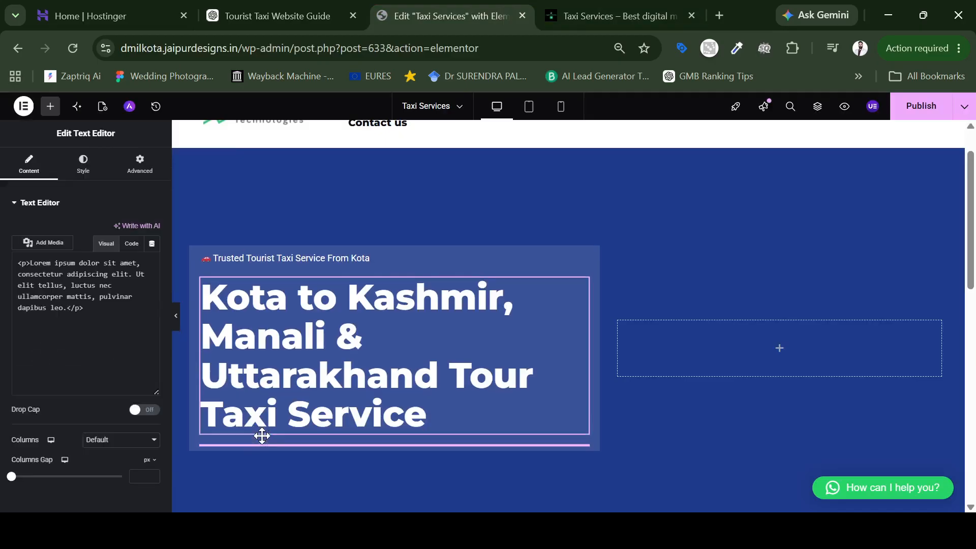
Replace the new text widget's placeholder paragraph with the copied description about safe, comfortable and affordable tourist taxi services
{"action": "triple_click", "coordinate": [73, 324]}
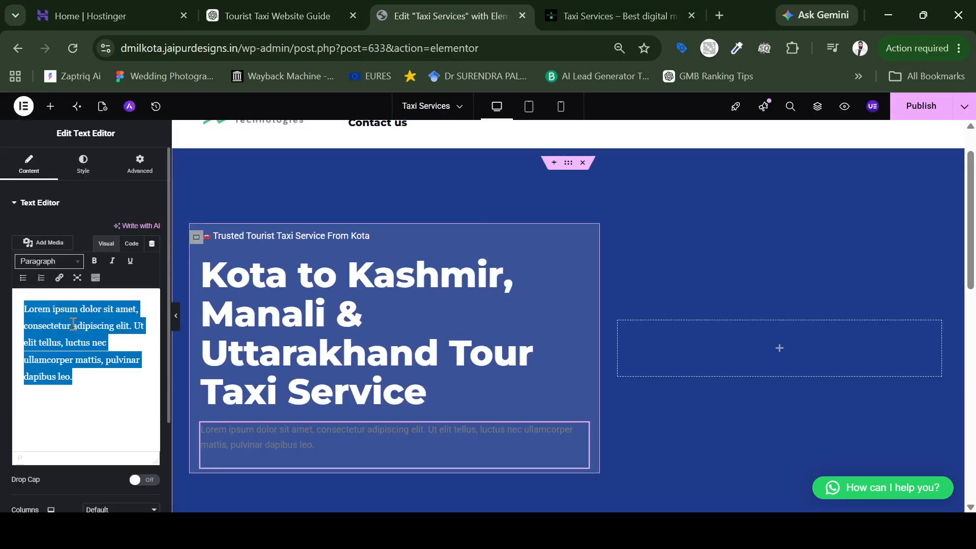
{"action": "key", "text": "BackSpace"}
{"action": "key", "text": "ctrl+v"}
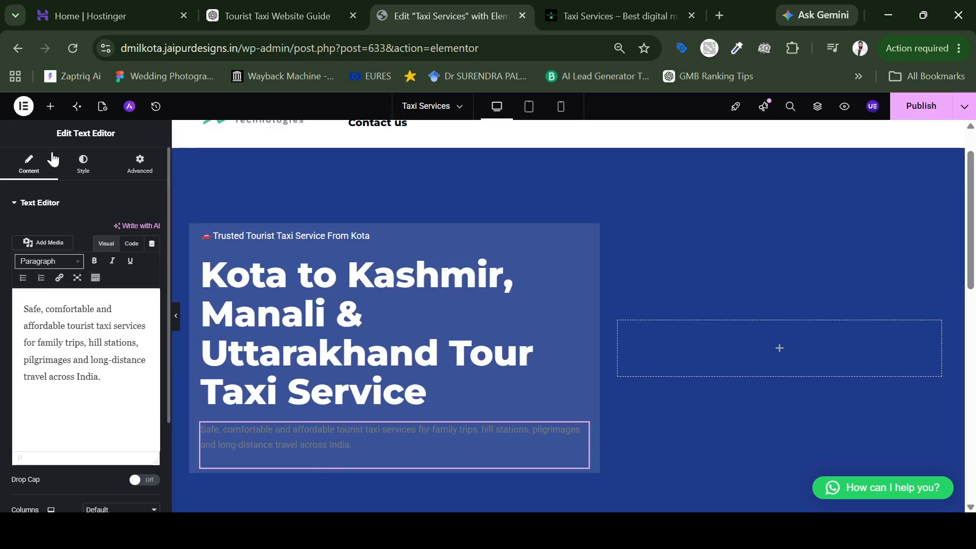
Set the description text's paragraph spacing to 0 px
{"action": "left_click", "coordinate": [91, 165]}
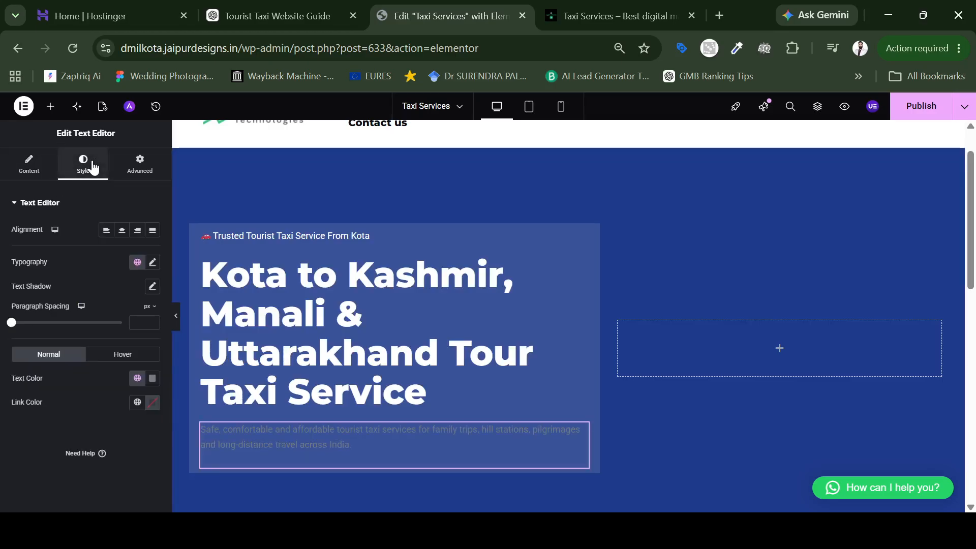
{"action": "left_click", "coordinate": [138, 325]}
{"action": "type", "text": "0"}
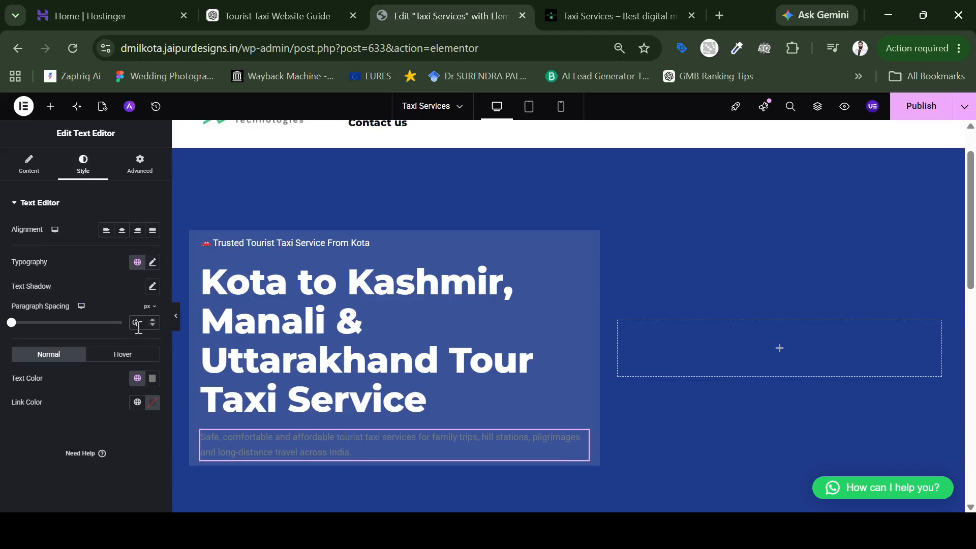
Copy the description's color from ChatGPT's guidance and set the description's text color to #E5E7EB in Elementor
{"action": "left_click", "coordinate": [284, 25]}
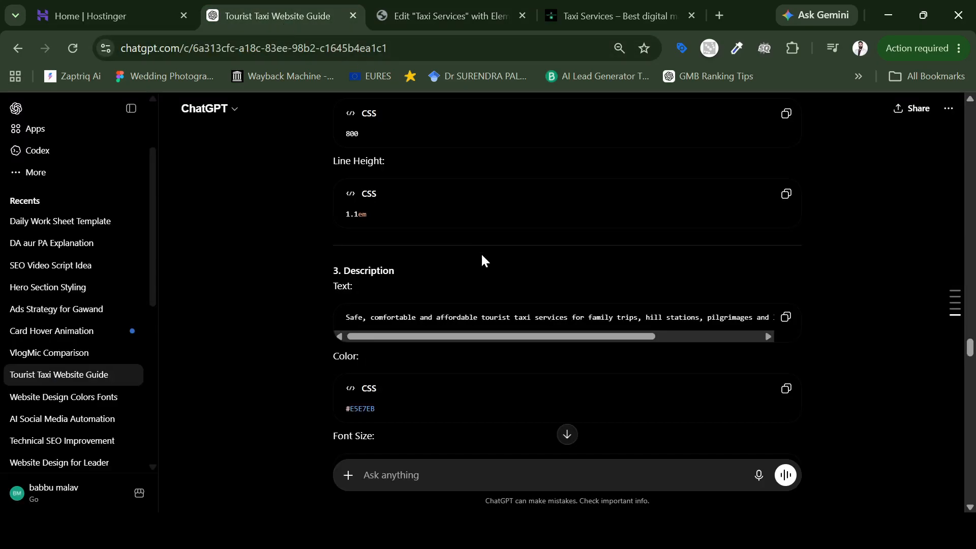
{"action": "scroll", "coordinate": [482, 255], "scroll_direction": "down", "scroll_amount": 1}
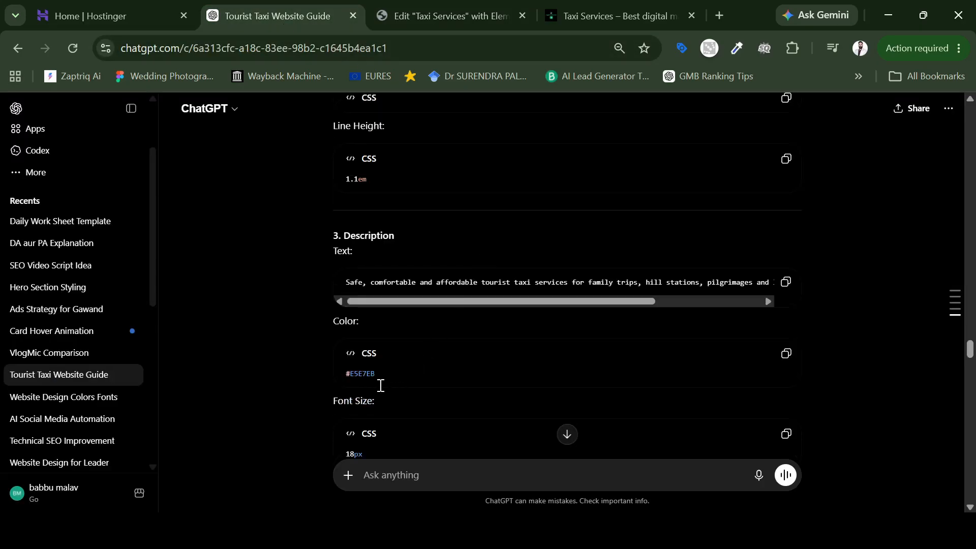
{"action": "left_click_drag", "start_coordinate": [380, 385], "coordinate": [340, 380]}
{"action": "left_click", "coordinate": [473, 14]}
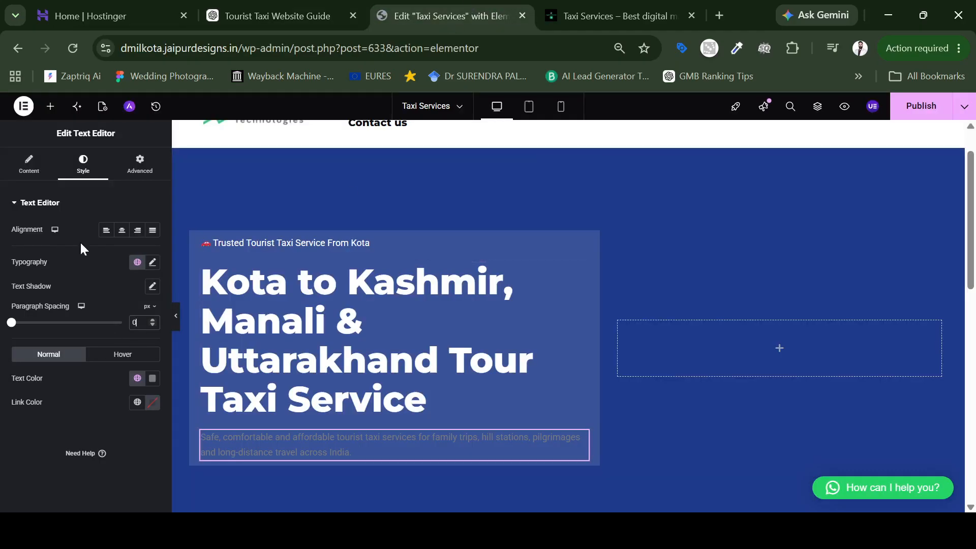
{"action": "left_click", "coordinate": [150, 377]}
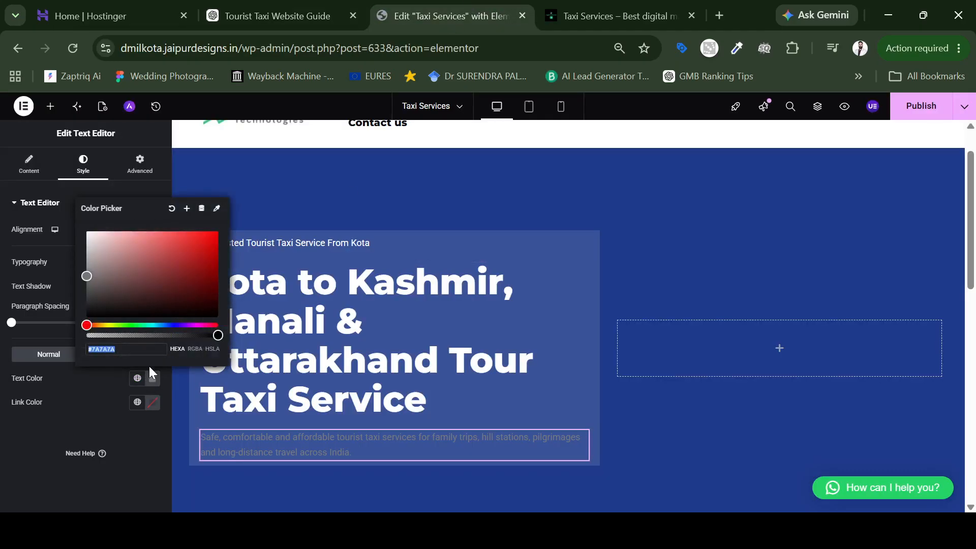
{"action": "key", "text": "ctrl+v"}
{"action": "left_click", "coordinate": [502, 351]}
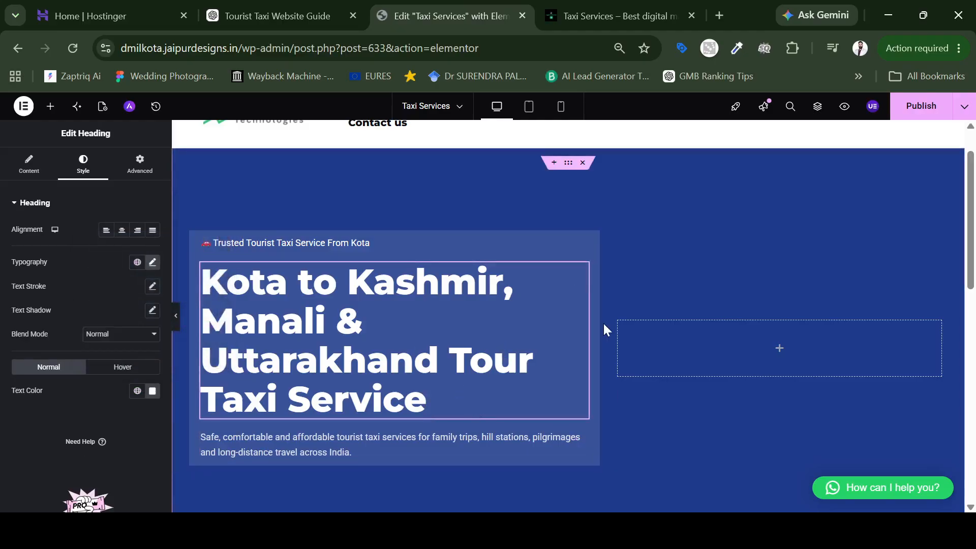
Check the description's font size in ChatGPT's guidance and set the description text's size to 18 px in Elementor
{"action": "left_click", "coordinate": [288, 10]}
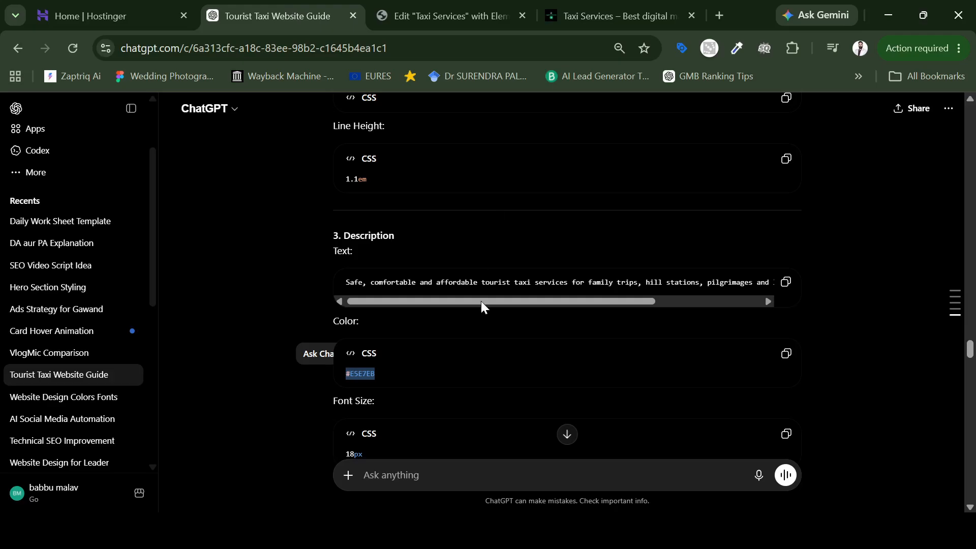
{"action": "scroll", "coordinate": [481, 301], "scroll_direction": "down", "scroll_amount": 1}
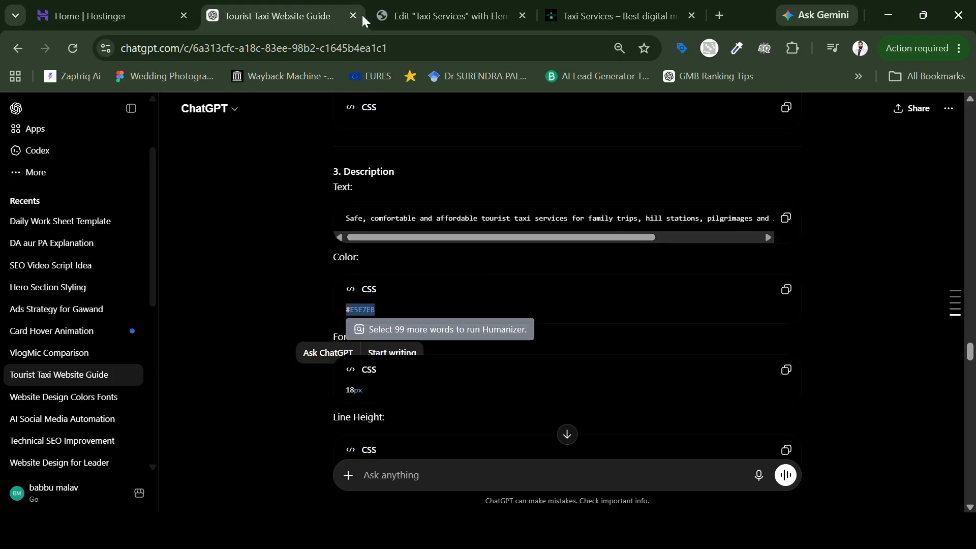
{"action": "scroll", "coordinate": [452, 239], "scroll_direction": "down", "scroll_amount": 1}
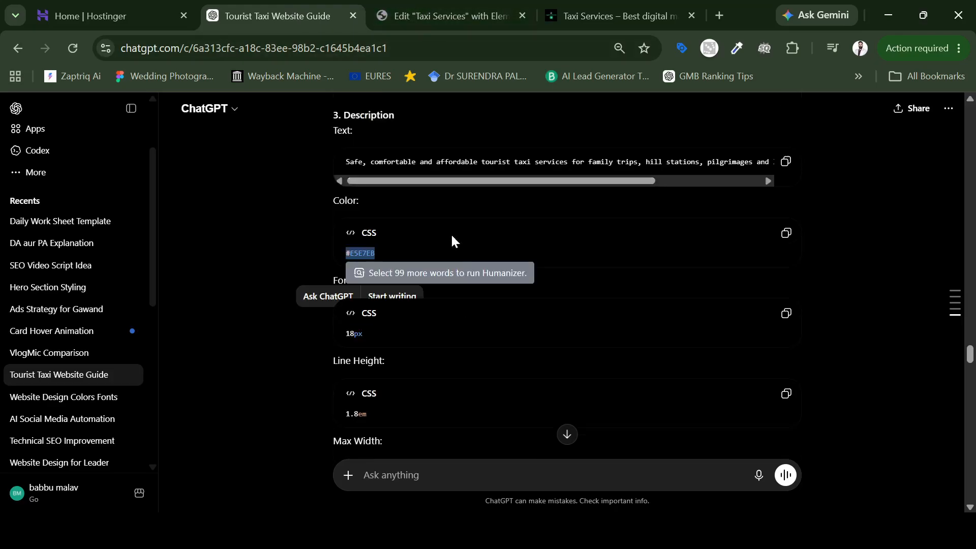
{"action": "left_click", "coordinate": [443, 15]}
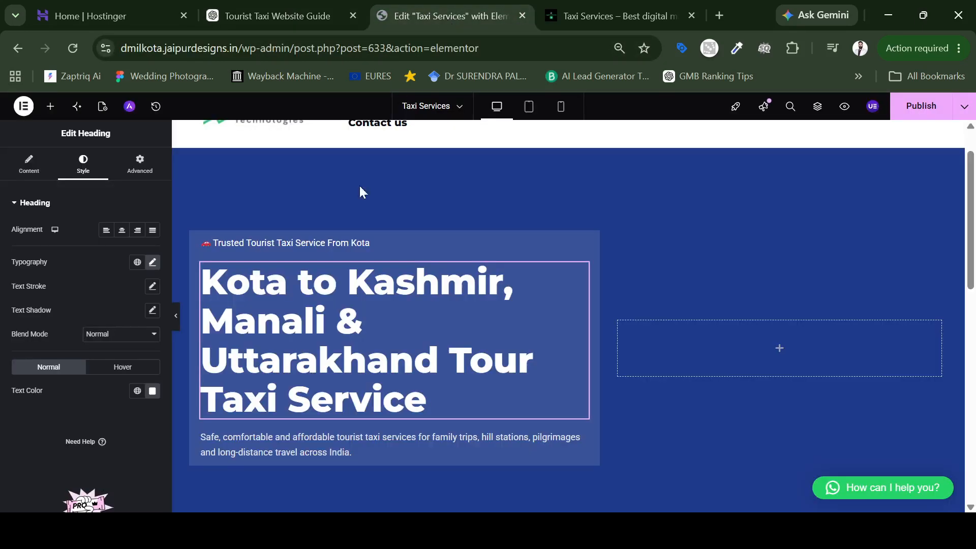
{"action": "left_click", "coordinate": [240, 444]}
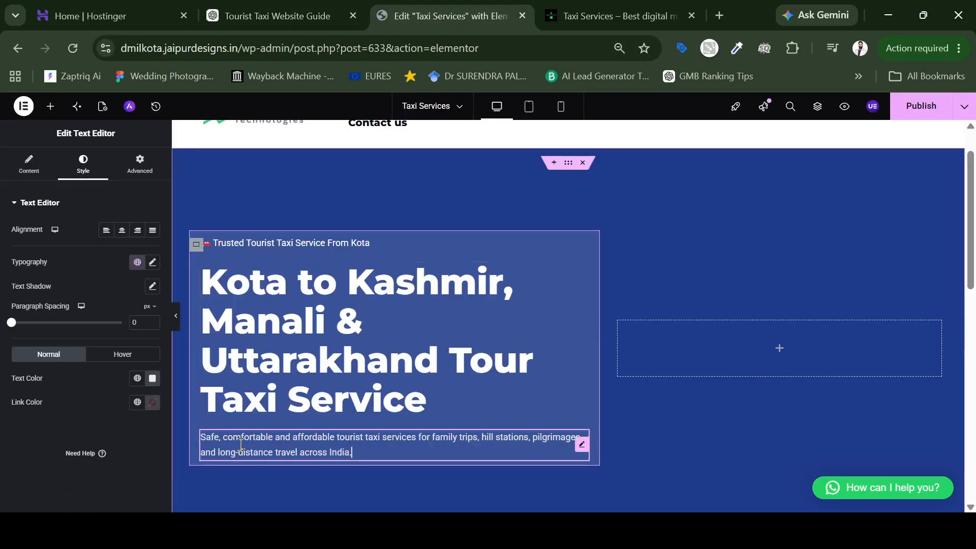
{"action": "left_click", "coordinate": [152, 262]}
{"action": "left_click", "coordinate": [135, 355]}
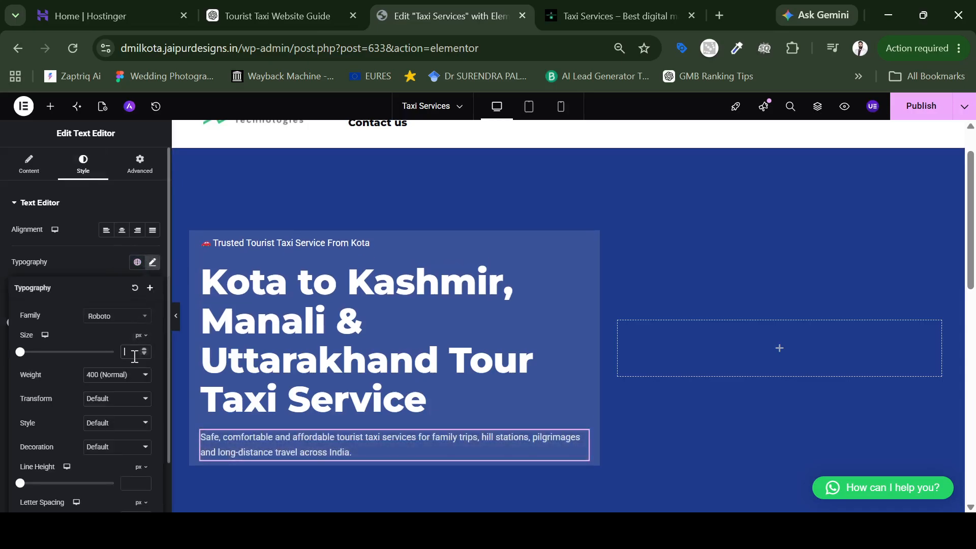
{"action": "type", "text": "18"}
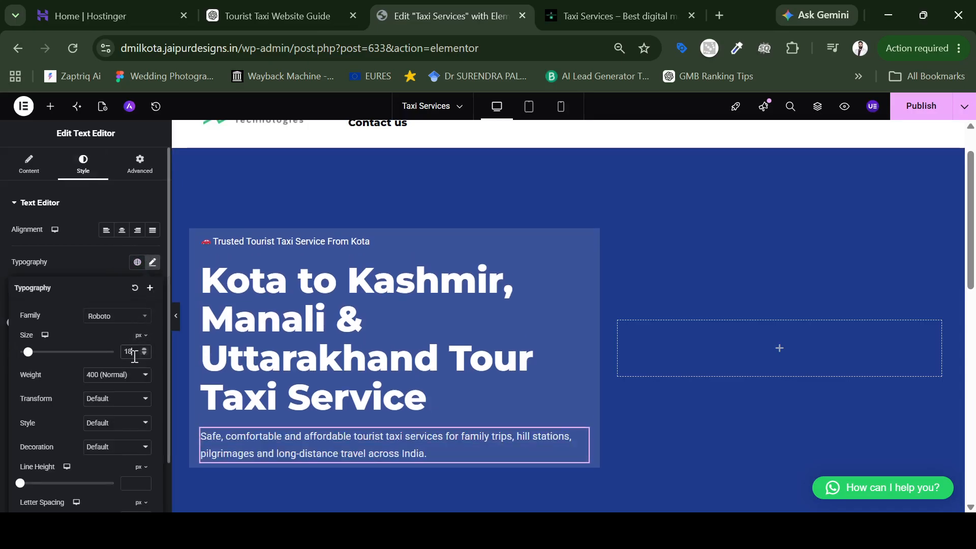
Check the description's line height in ChatGPT's guidance, set it to 1.8 em in Elementor and publish the page
{"action": "left_click", "coordinate": [305, 10]}
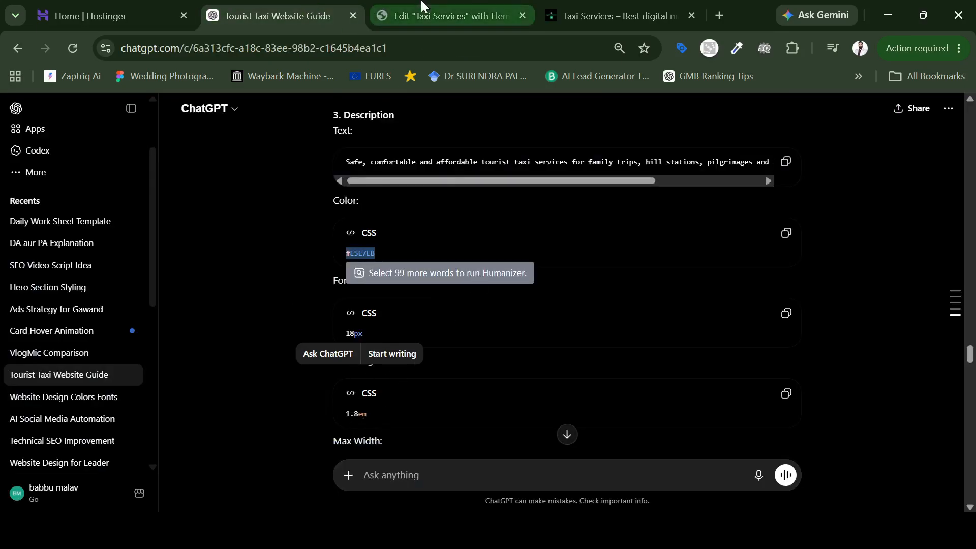
{"action": "left_click", "coordinate": [447, 16]}
{"action": "scroll", "coordinate": [90, 385], "scroll_direction": "down", "scroll_amount": 1}
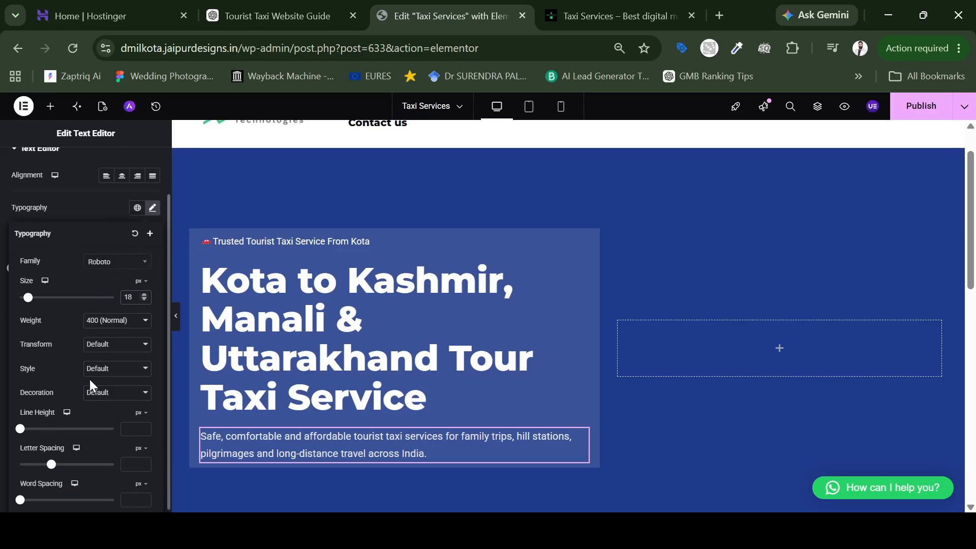
{"action": "left_click", "coordinate": [142, 410]}
{"action": "left_click", "coordinate": [142, 433]}
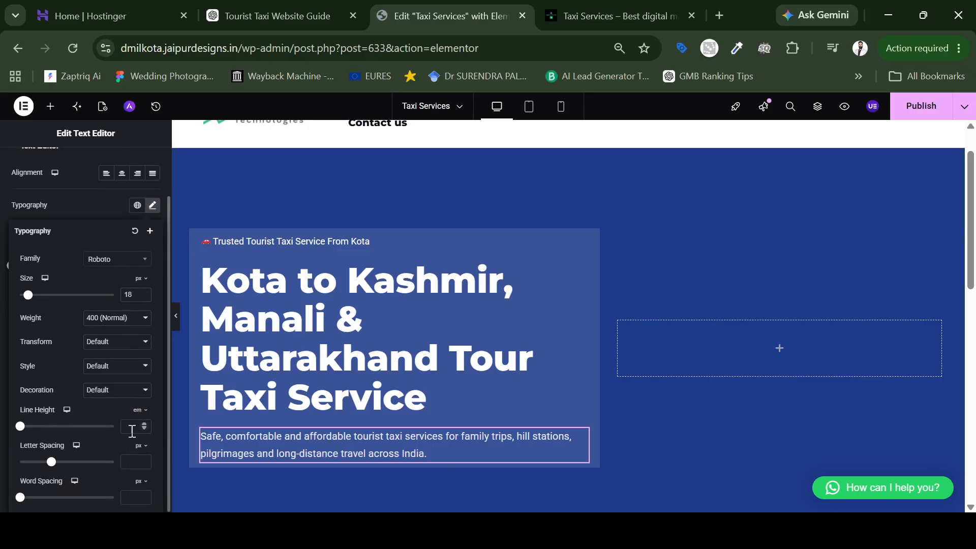
{"action": "left_click", "coordinate": [132, 431]}
{"action": "type", "text": "1"}
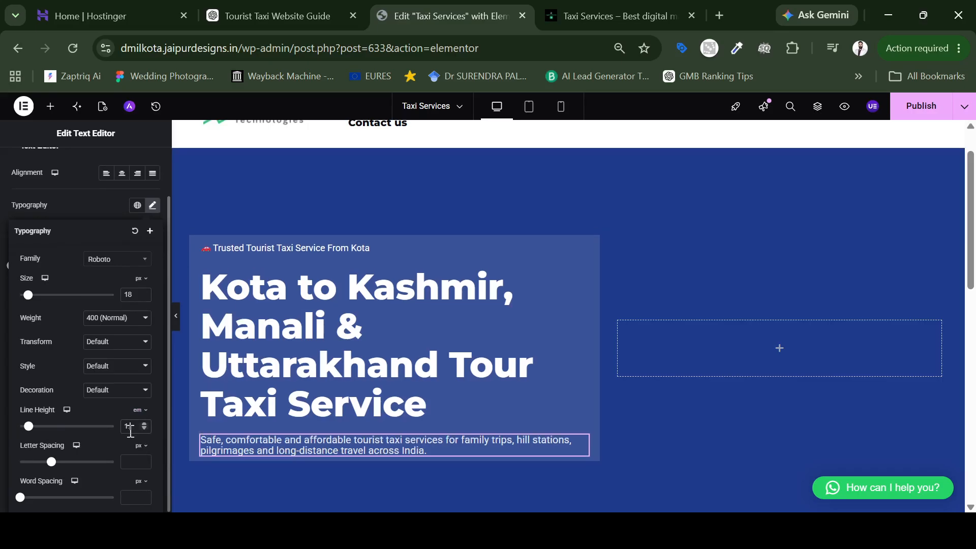
{"action": "type", "text": ".8"}
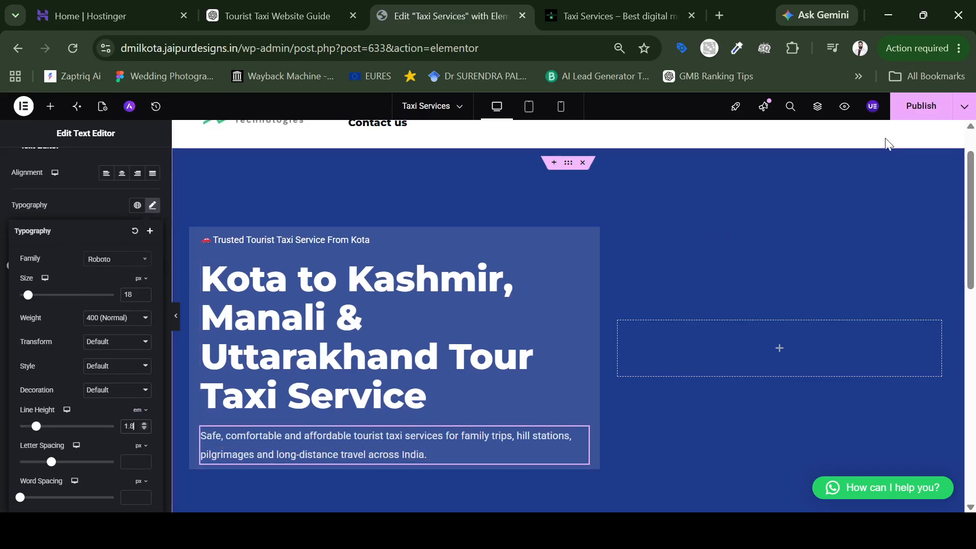
{"action": "left_click", "coordinate": [950, 105]}
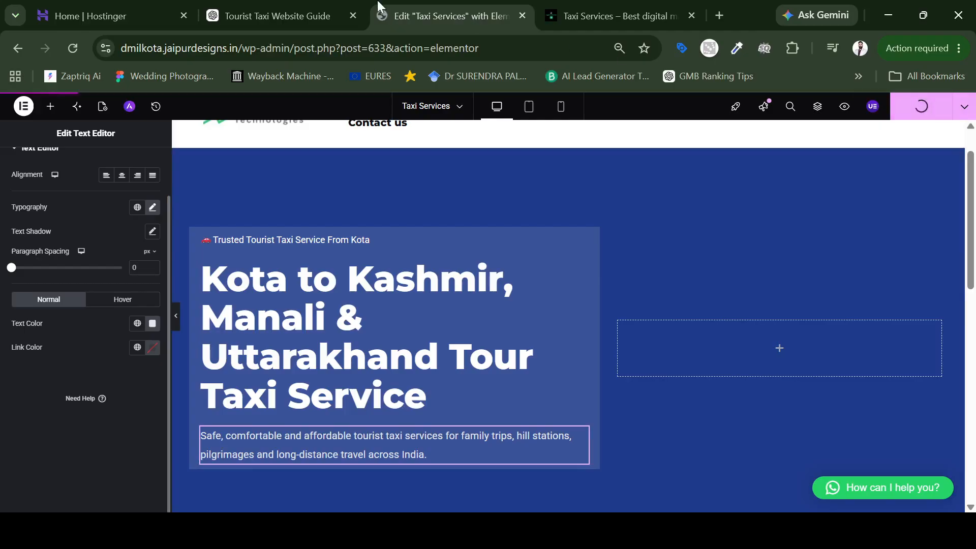
Check the description's max width in ChatGPT's guidance and switch the description text's width to Custom in Elementor
{"action": "left_click", "coordinate": [288, 4]}
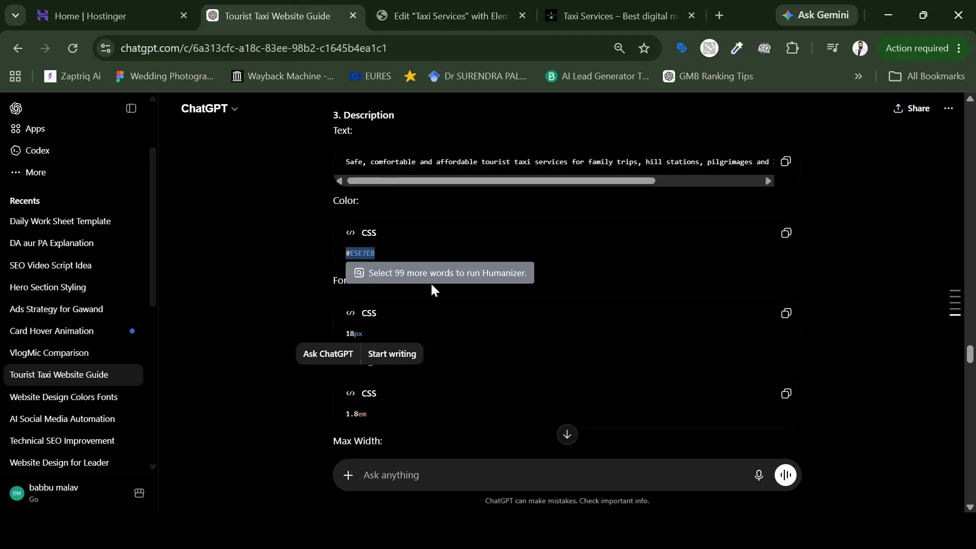
{"action": "scroll", "coordinate": [431, 282], "scroll_direction": "down", "scroll_amount": 2}
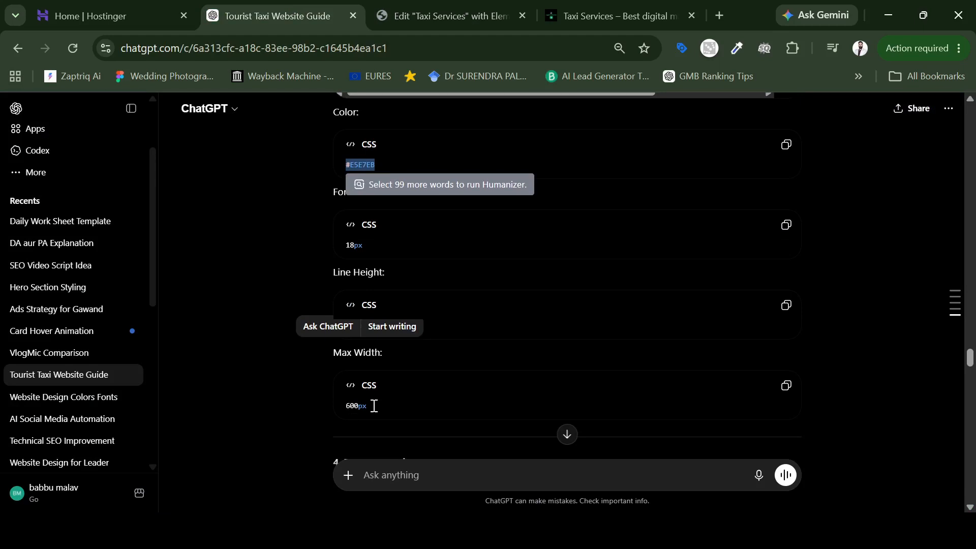
{"action": "left_click_drag", "start_coordinate": [374, 406], "coordinate": [340, 406]}
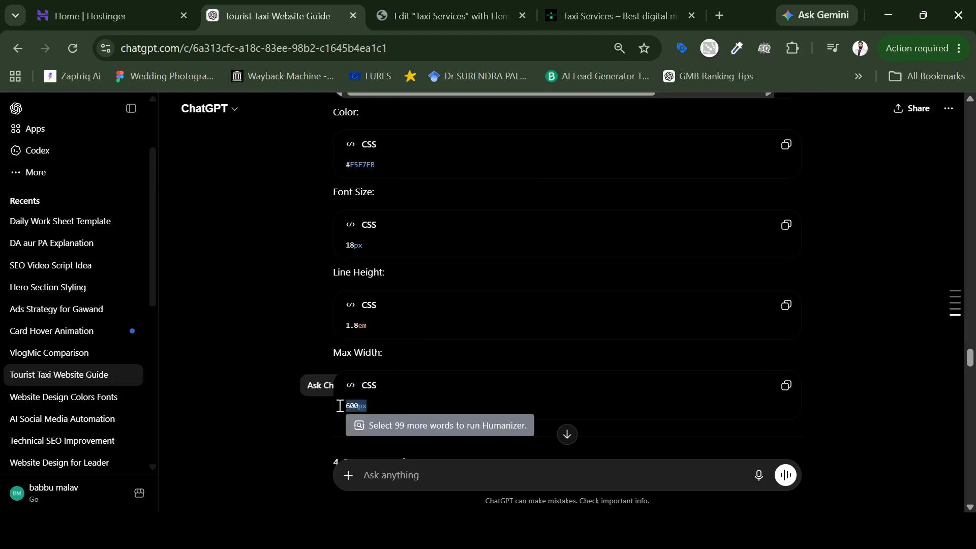
{"action": "left_click", "coordinate": [433, 15]}
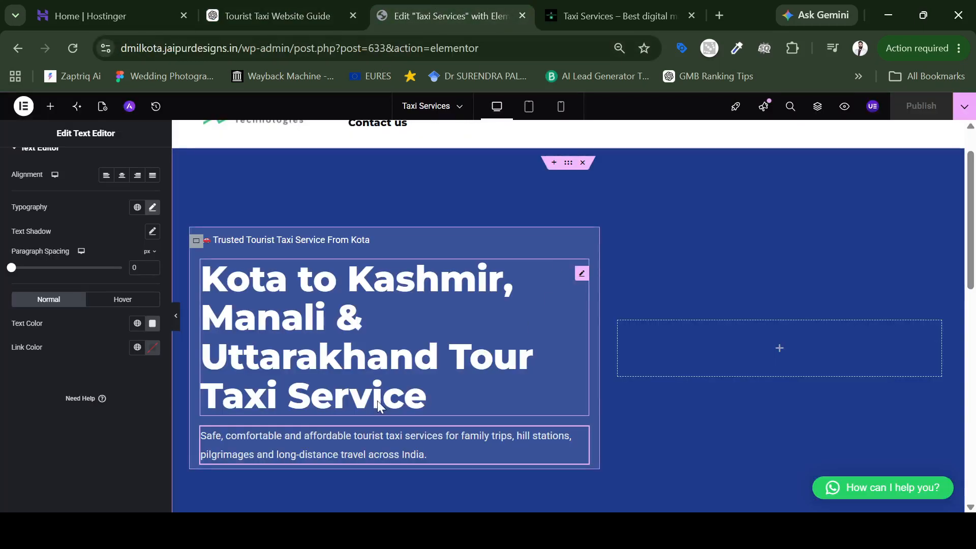
{"action": "left_click", "coordinate": [361, 453]}
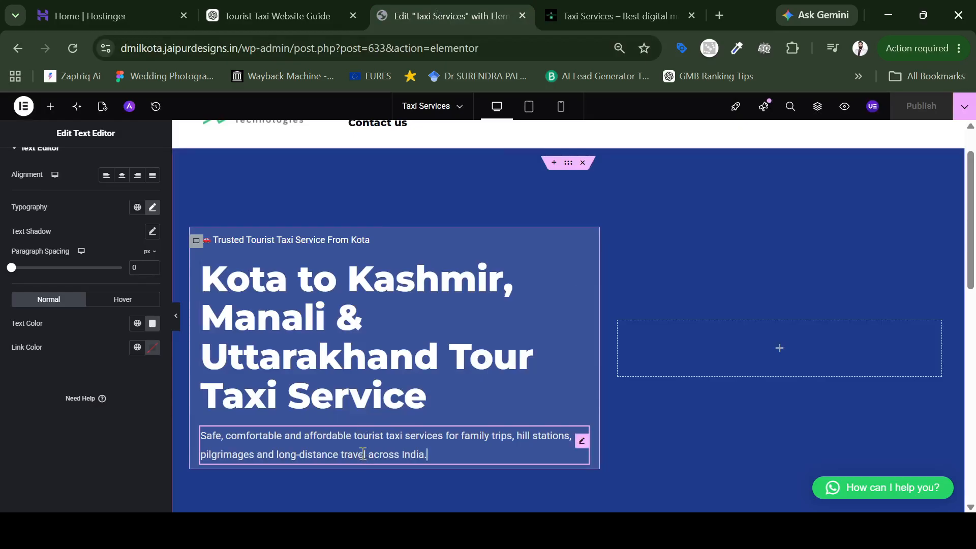
{"action": "scroll", "coordinate": [86, 370], "scroll_direction": "up", "scroll_amount": 1}
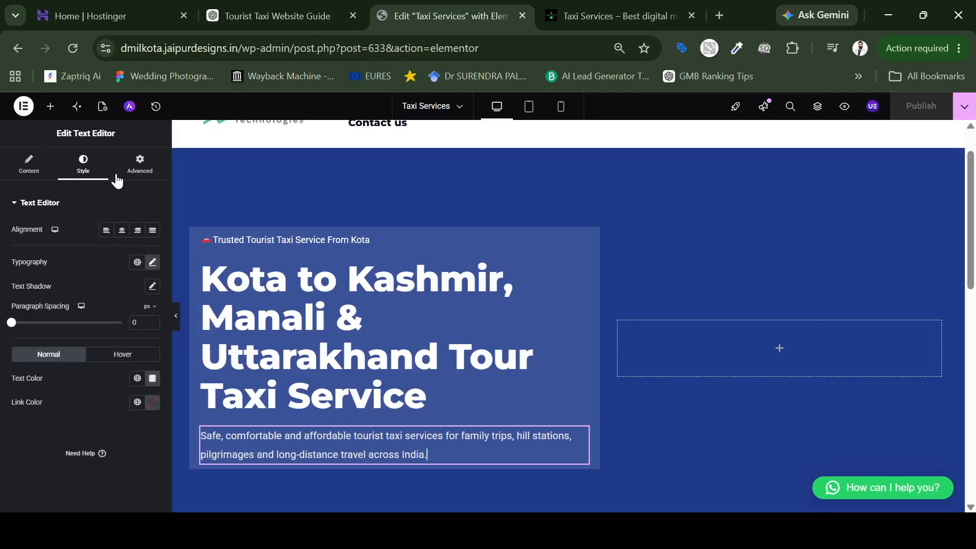
{"action": "left_click", "coordinate": [136, 176]}
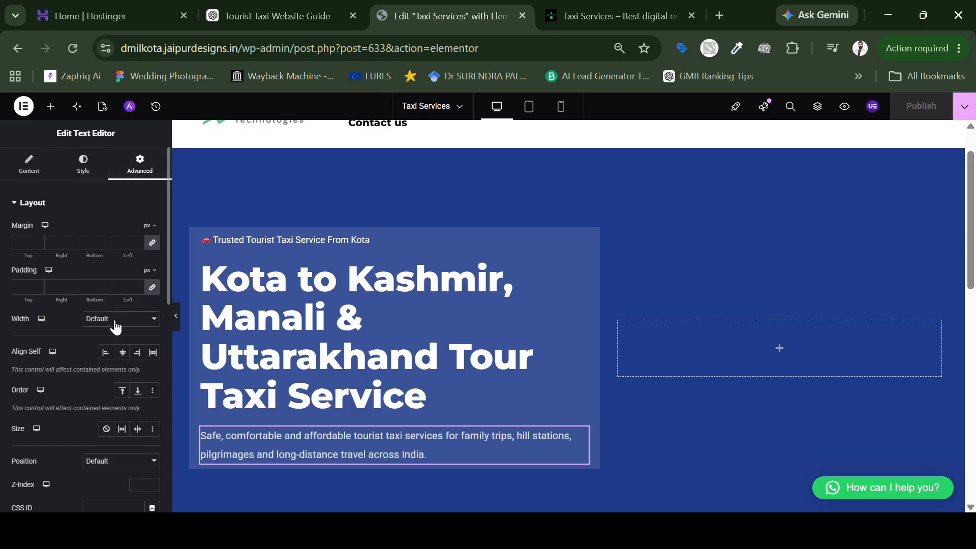
{"action": "left_click", "coordinate": [110, 390]}
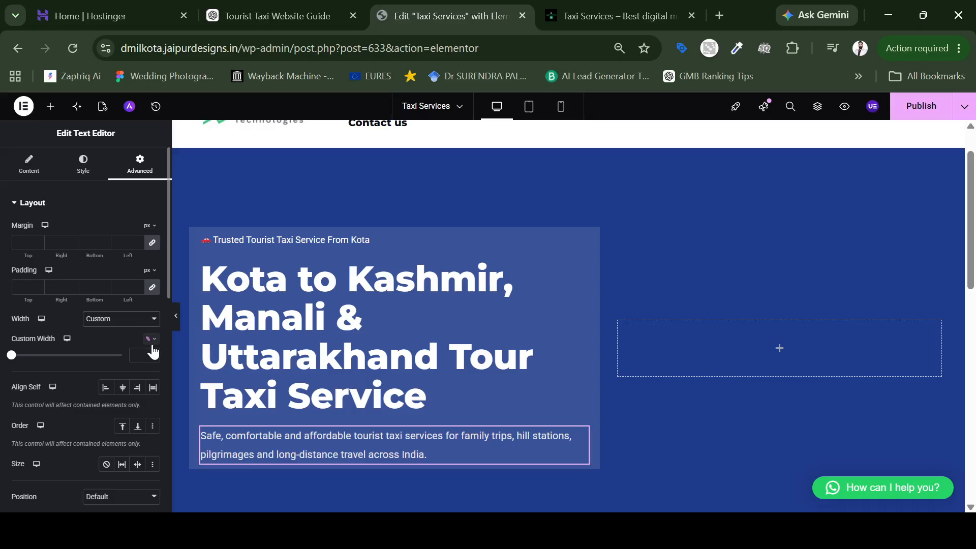
Set the description text's custom width to 60%, review the Button Container section in ChatGPT's guidance and return to Elementor
{"action": "left_click", "coordinate": [146, 355]}
{"action": "type", "text": "60"}
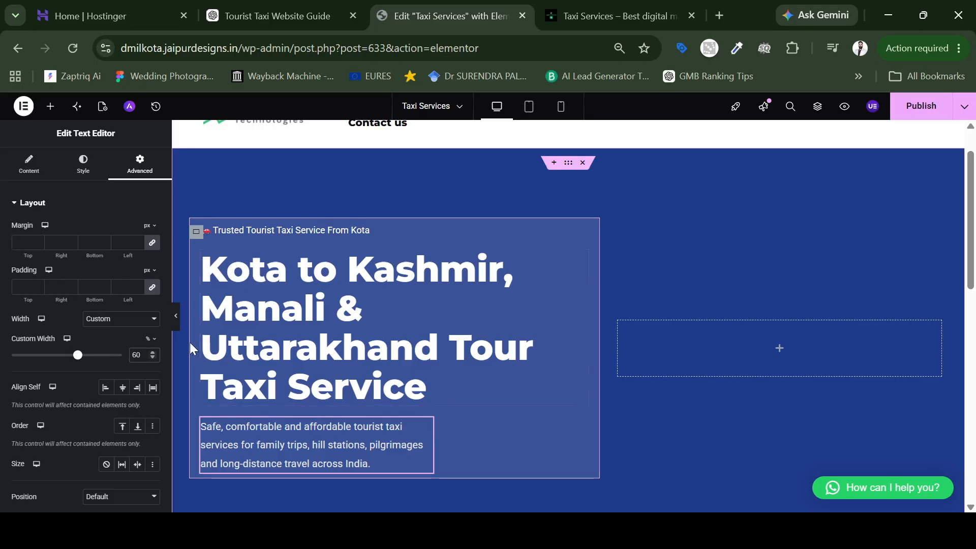
{"action": "left_click", "coordinate": [294, 11]}
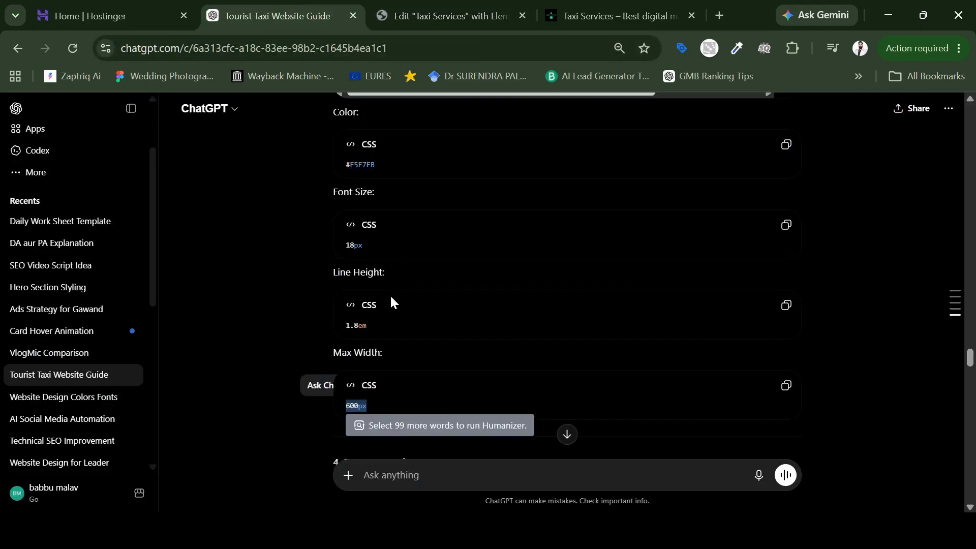
{"action": "scroll", "coordinate": [391, 299], "scroll_direction": "down", "scroll_amount": 4}
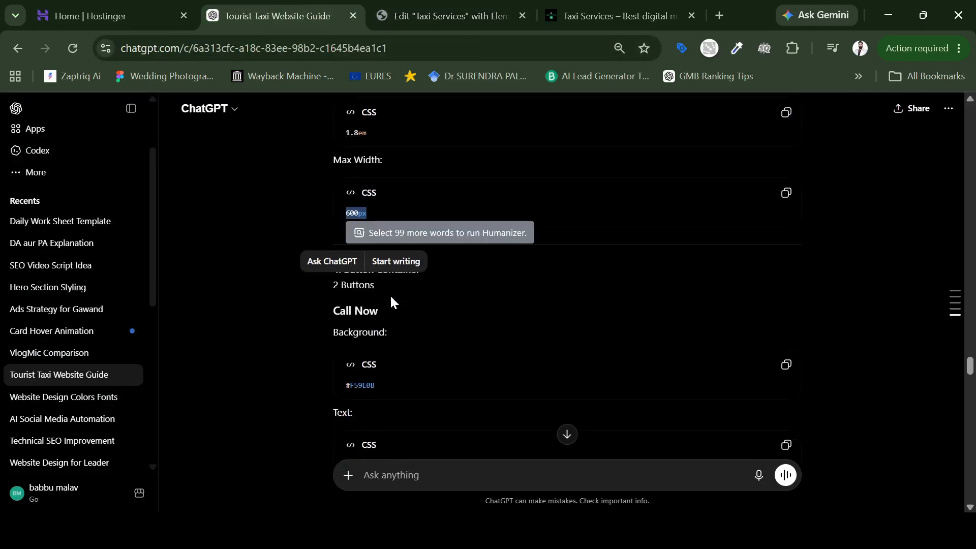
{"action": "left_click", "coordinate": [404, 305]}
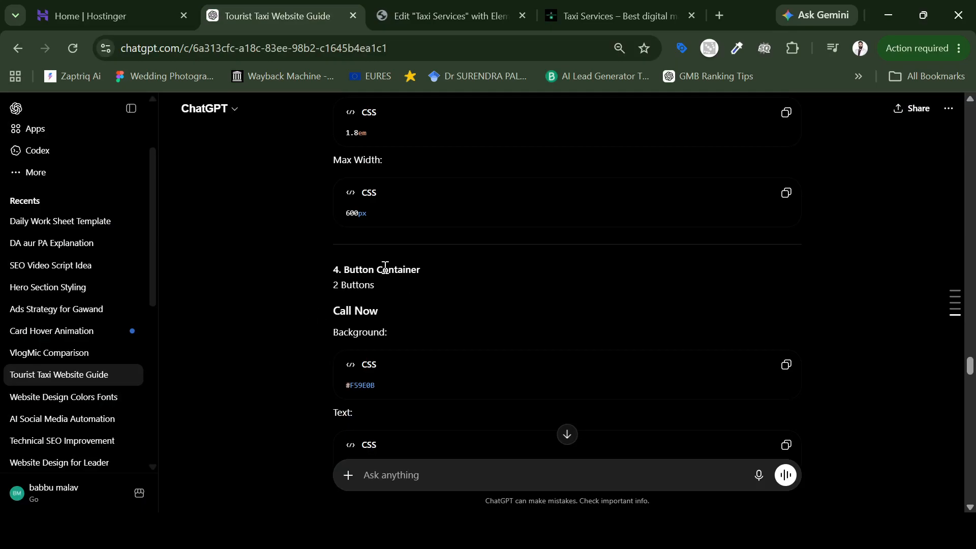
{"action": "left_click", "coordinate": [443, 7]}
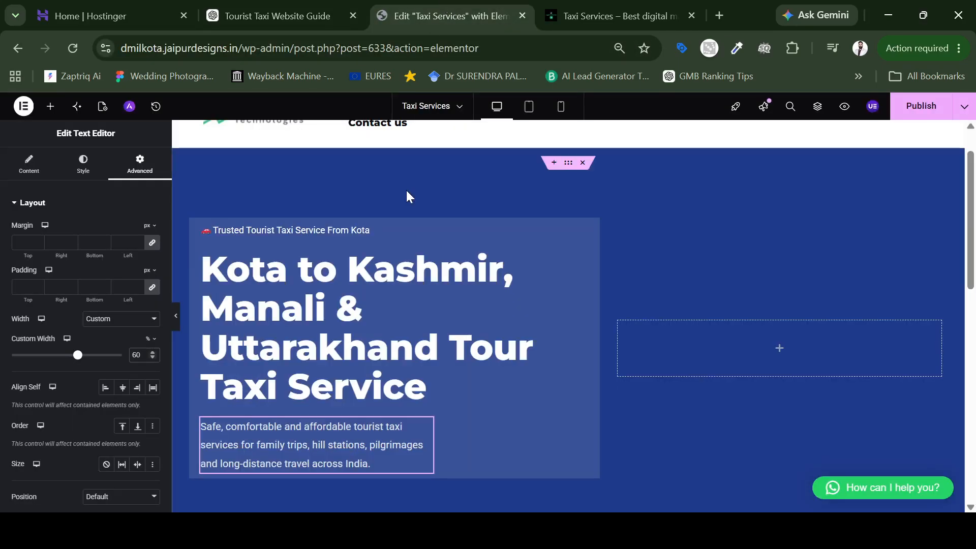
{"action": "scroll", "coordinate": [408, 197], "scroll_direction": "down", "scroll_amount": 1}
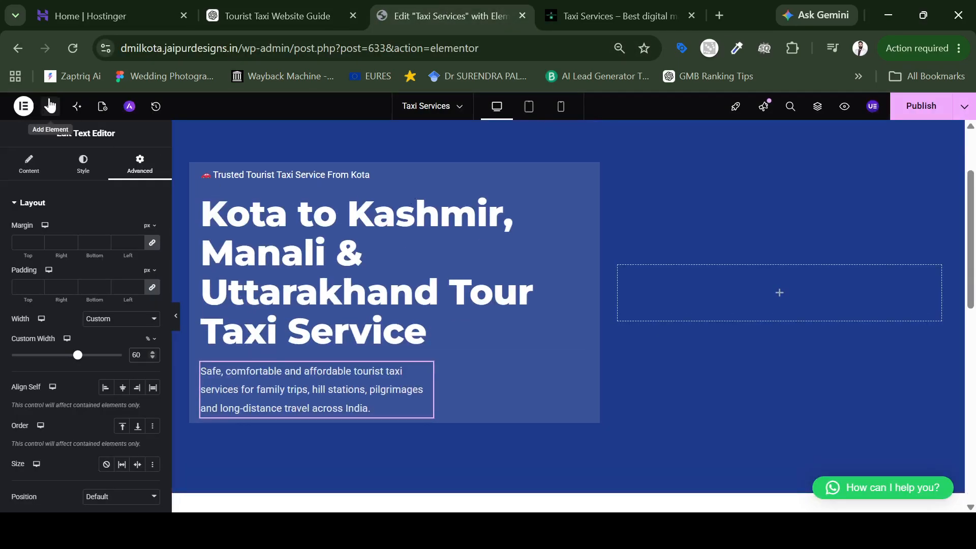
{"action": "left_click", "coordinate": [49, 105]}
{"action": "scroll", "coordinate": [86, 392], "scroll_direction": "down", "scroll_amount": 3}
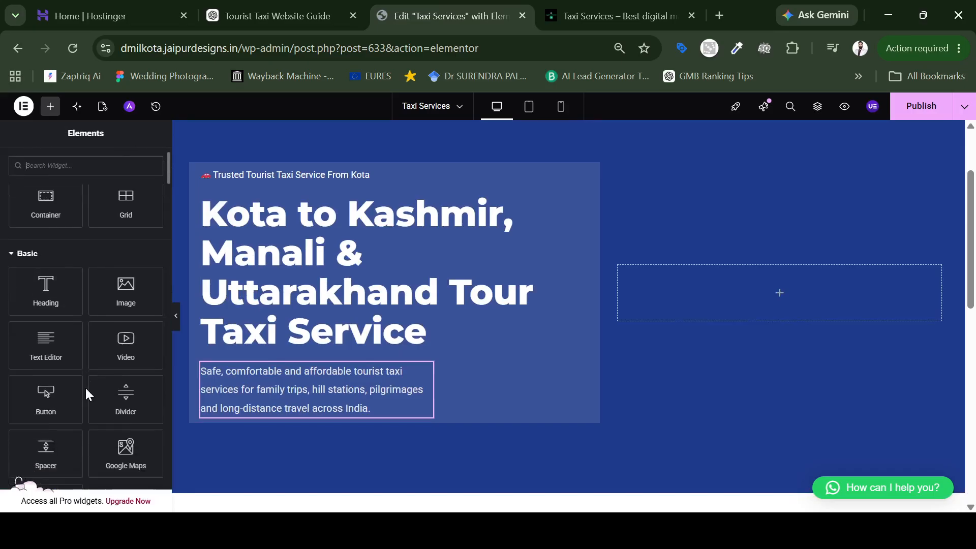
{"action": "left_click_drag", "start_coordinate": [43, 348], "coordinate": [241, 397]}
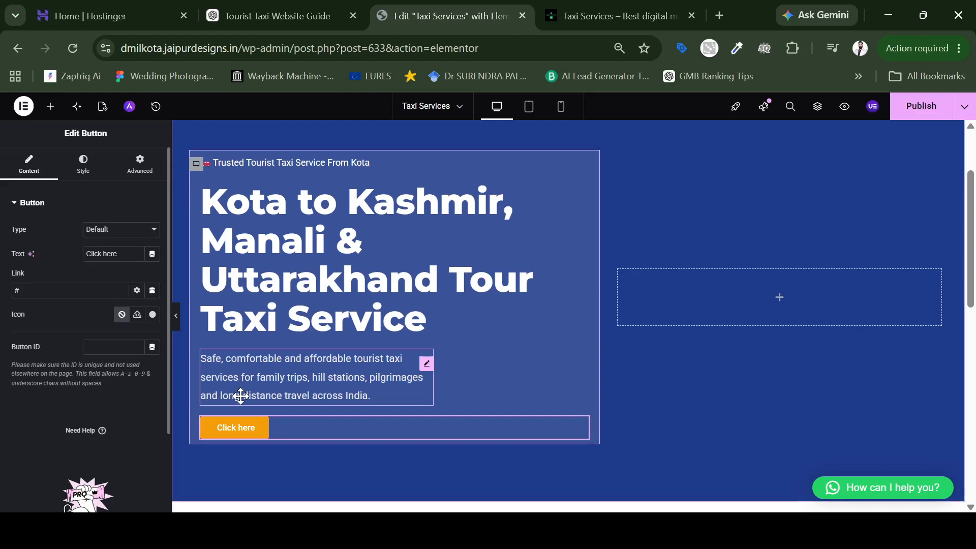
{"action": "left_click", "coordinate": [50, 106]}
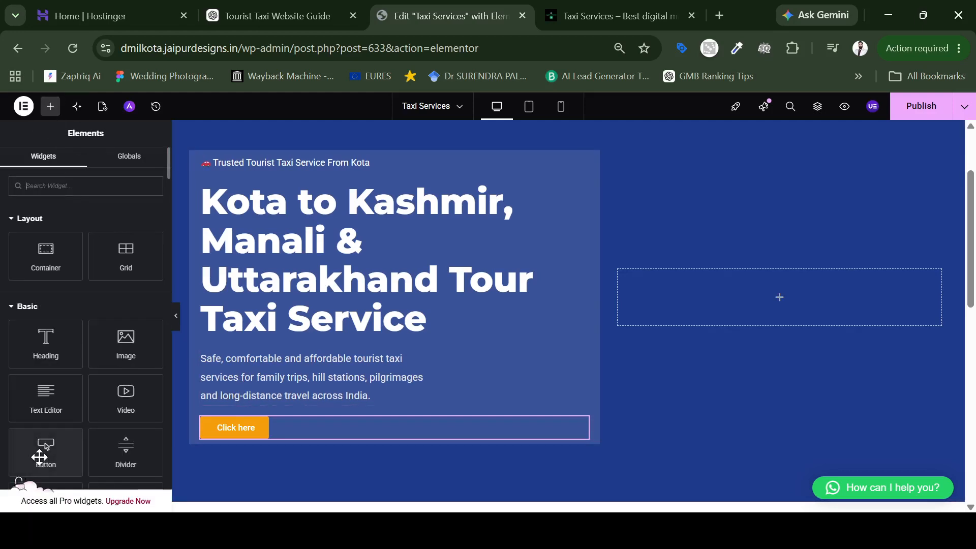
{"action": "left_click_drag", "start_coordinate": [40, 457], "coordinate": [59, 443]}
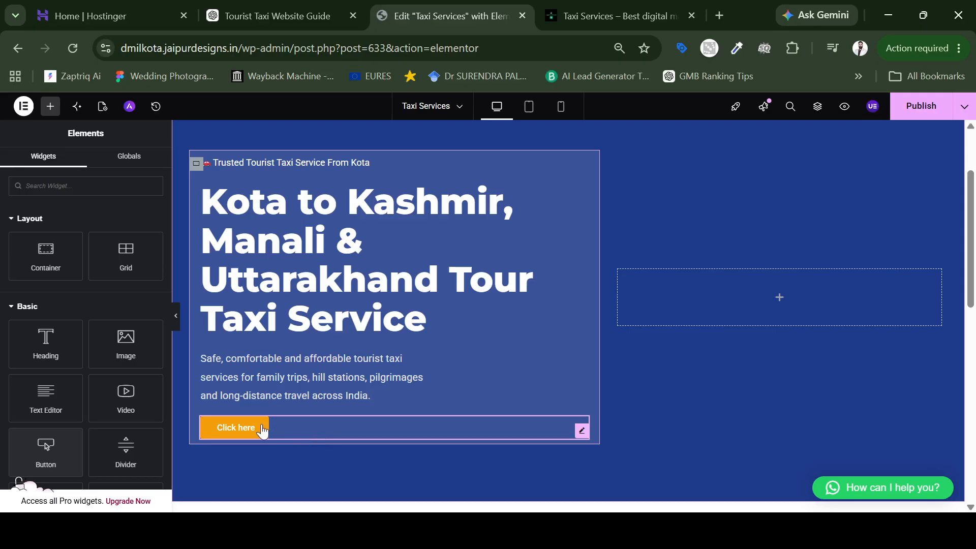
{"action": "left_click", "coordinate": [249, 431]}
{"action": "right_click", "coordinate": [248, 433]}
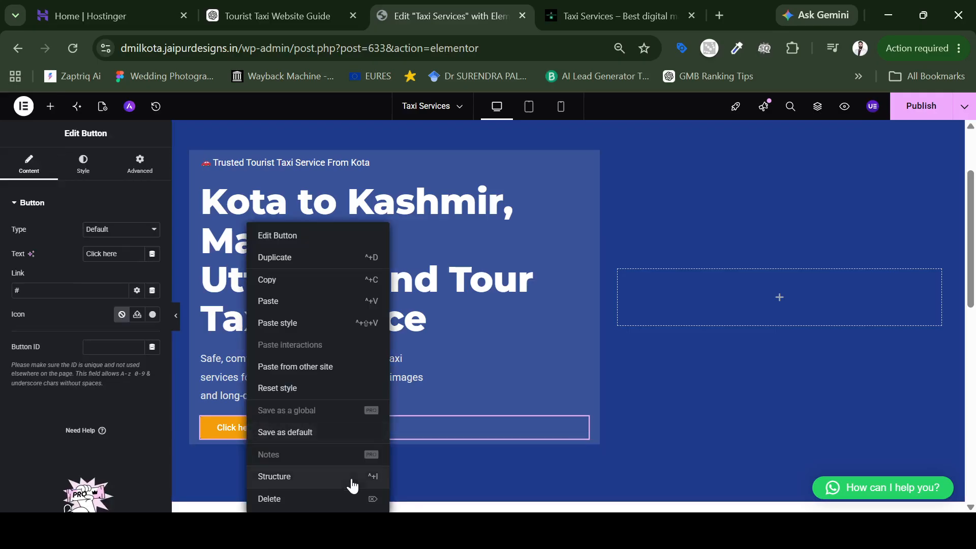
{"action": "left_click", "coordinate": [316, 505]}
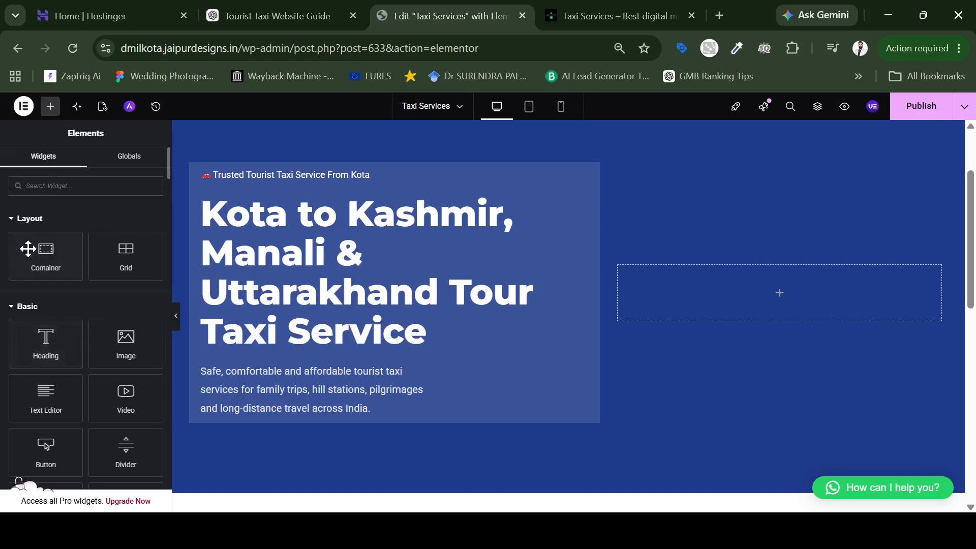
Add a container below the description text in the hero's text container
{"action": "left_click_drag", "start_coordinate": [28, 248], "coordinate": [245, 399]}
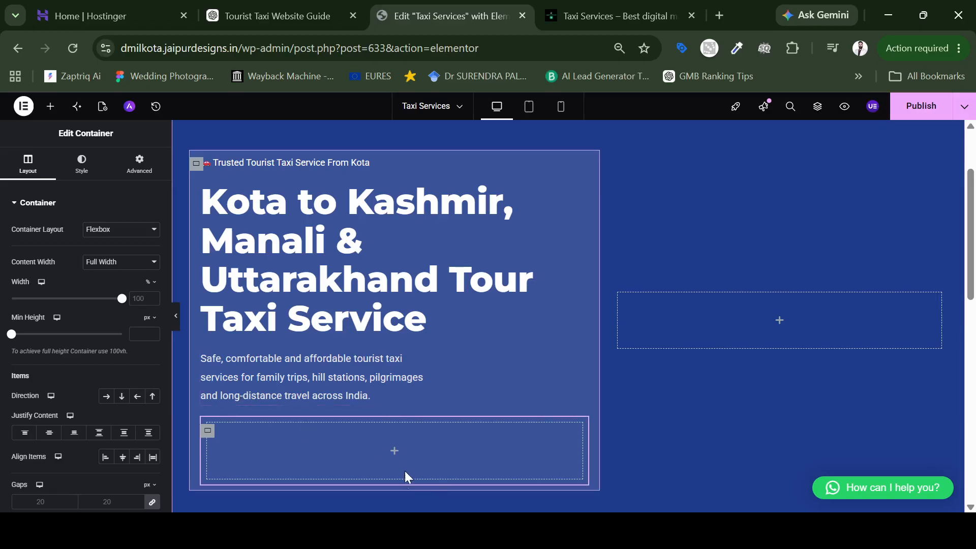
{"action": "left_click", "coordinate": [398, 456]}
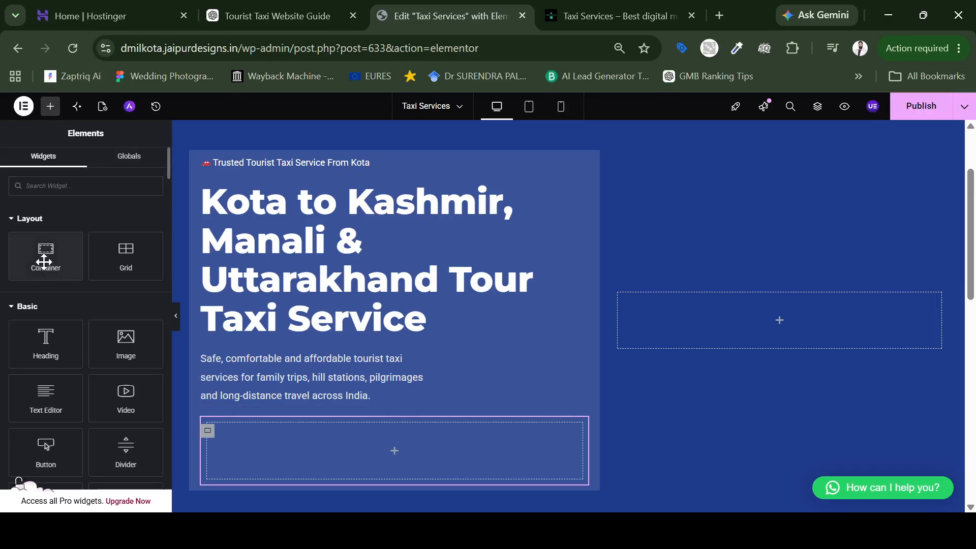
{"action": "left_click_drag", "start_coordinate": [42, 257], "coordinate": [219, 407]}
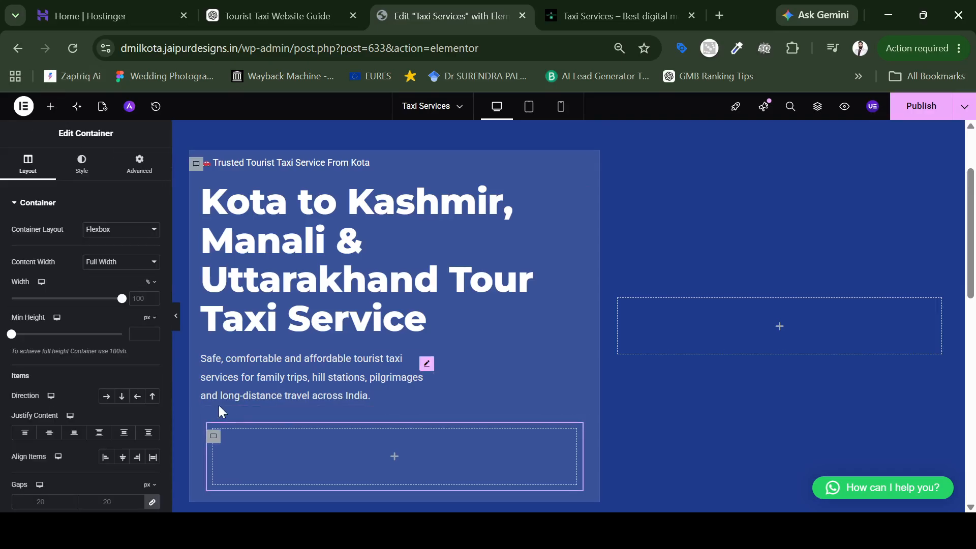
{"action": "right_click", "coordinate": [265, 478]}
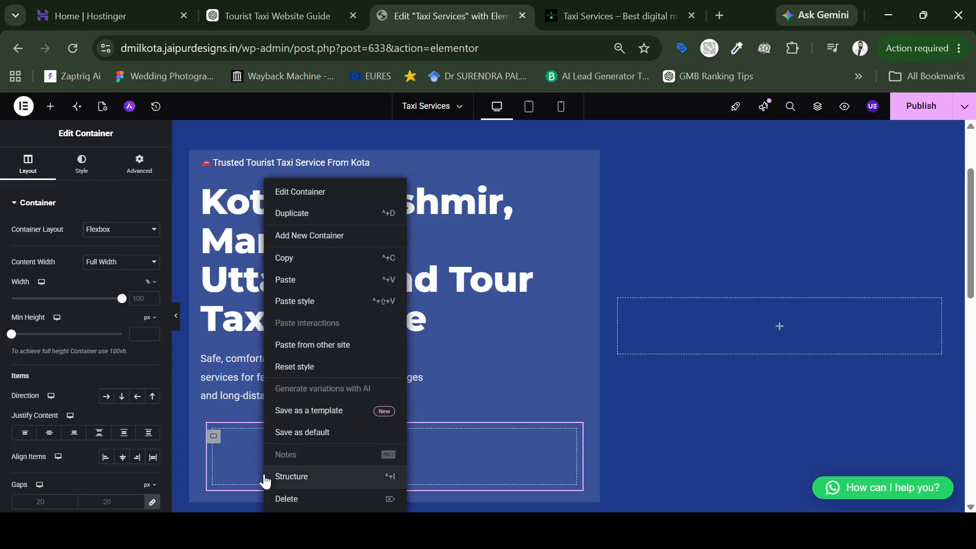
{"action": "left_click", "coordinate": [310, 498]}
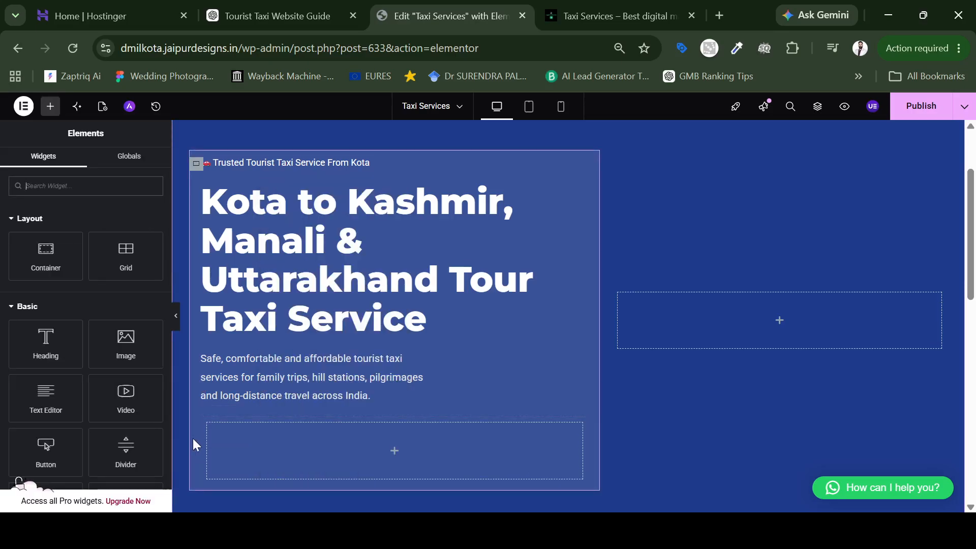
Set the container below the description to horizontal row direction, add an inner container and duplicate it to get two side by side
{"action": "left_click", "coordinate": [209, 432]}
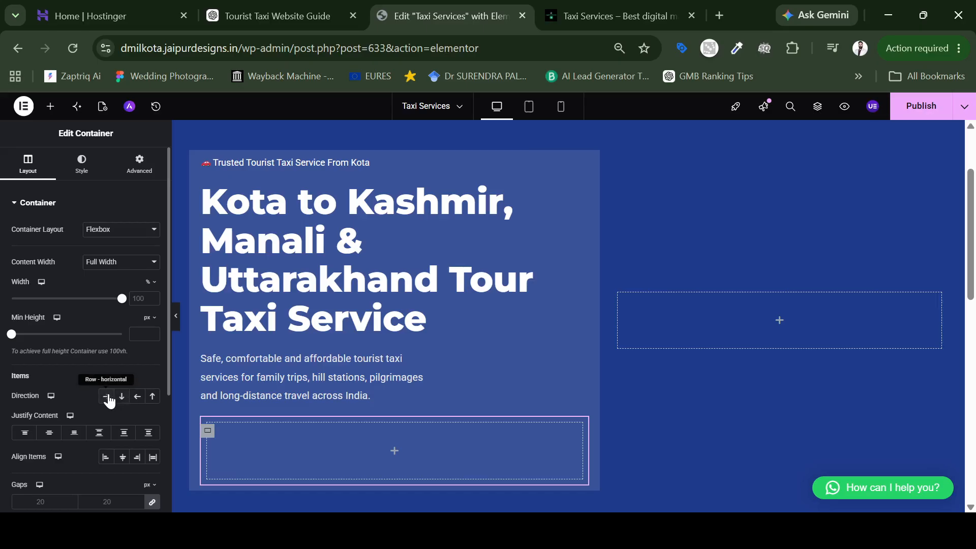
{"action": "left_click", "coordinate": [108, 398]}
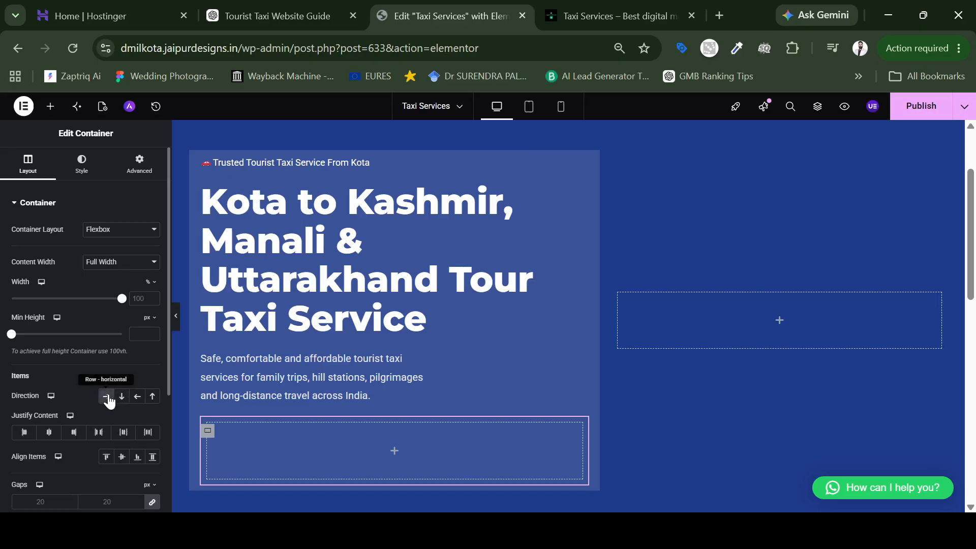
{"action": "left_click", "coordinate": [50, 107]}
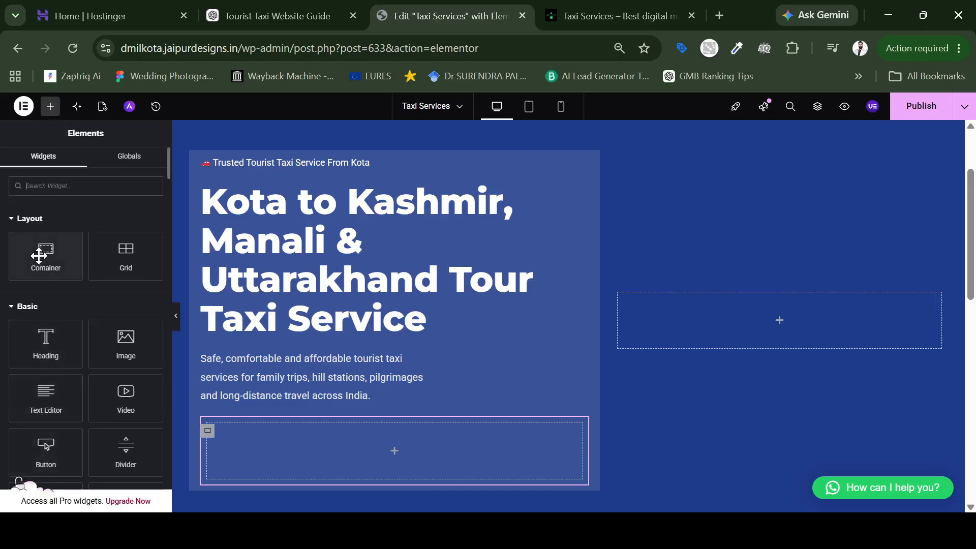
{"action": "left_click_drag", "start_coordinate": [39, 256], "coordinate": [235, 447]}
{"action": "right_click", "coordinate": [256, 451]}
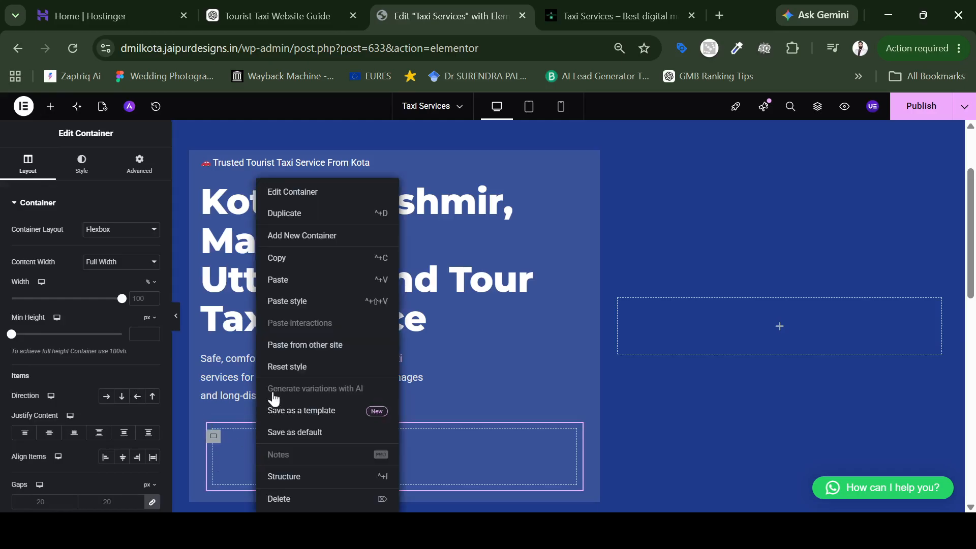
{"action": "left_click", "coordinate": [295, 215]}
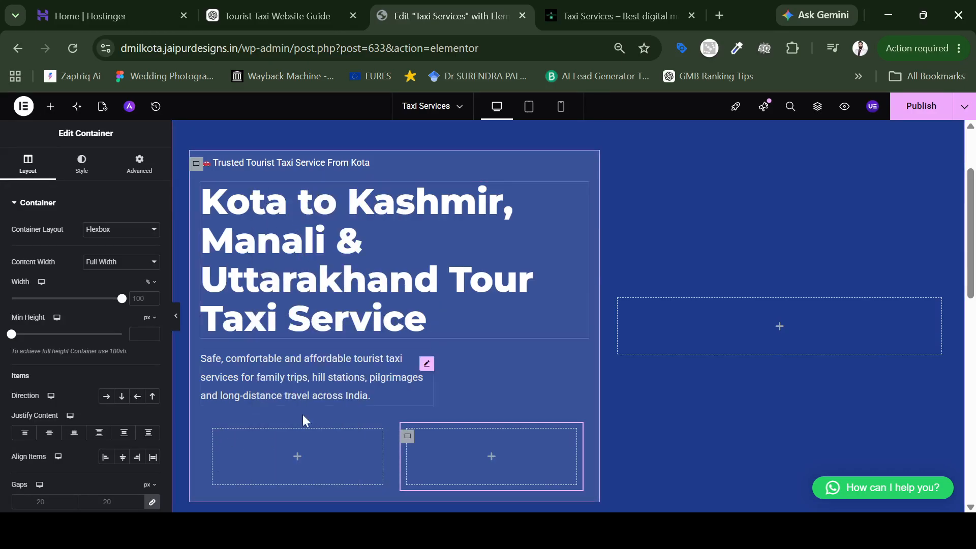
Set the width of the row container holding the two inner containers to 70%
{"action": "left_click", "coordinate": [206, 433]}
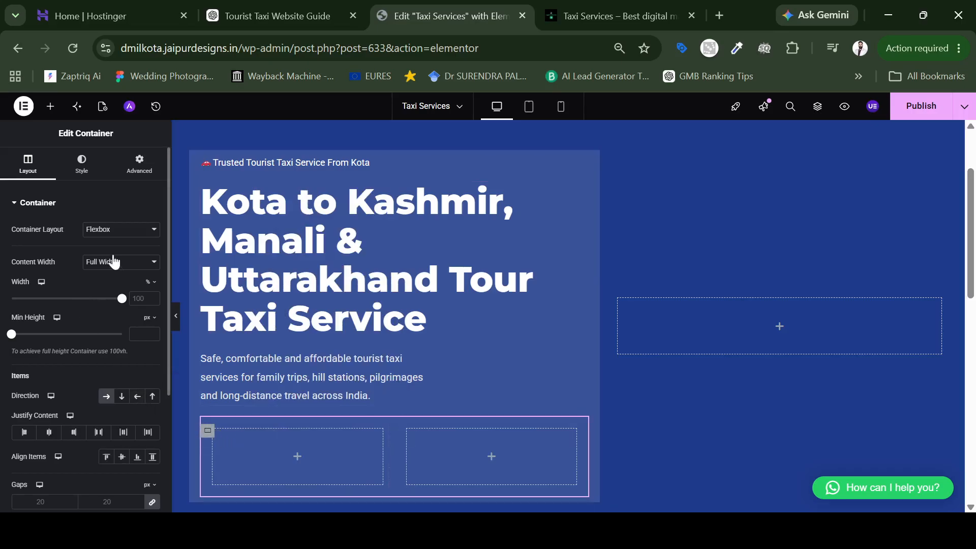
{"action": "left_click", "coordinate": [137, 303]}
{"action": "type", "text": "7"}
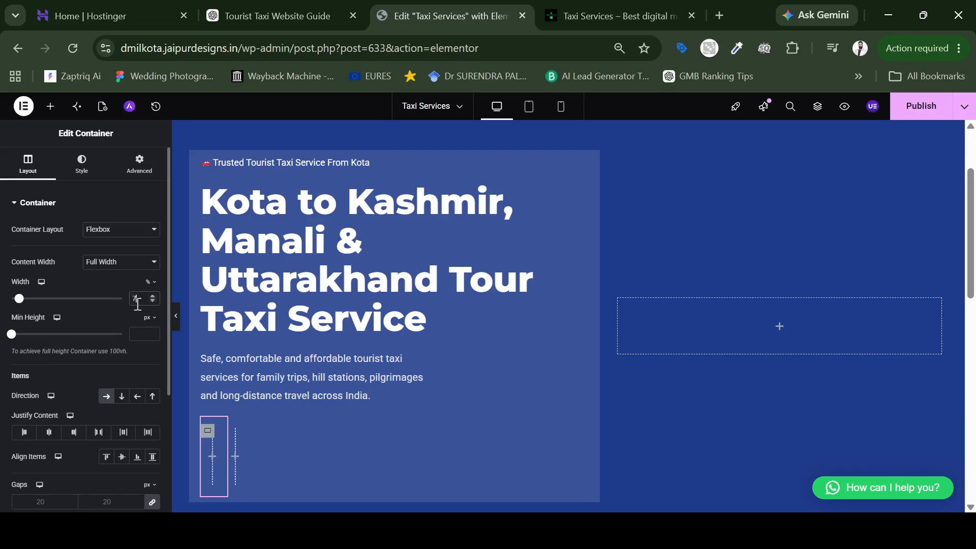
{"action": "type", "text": "0"}
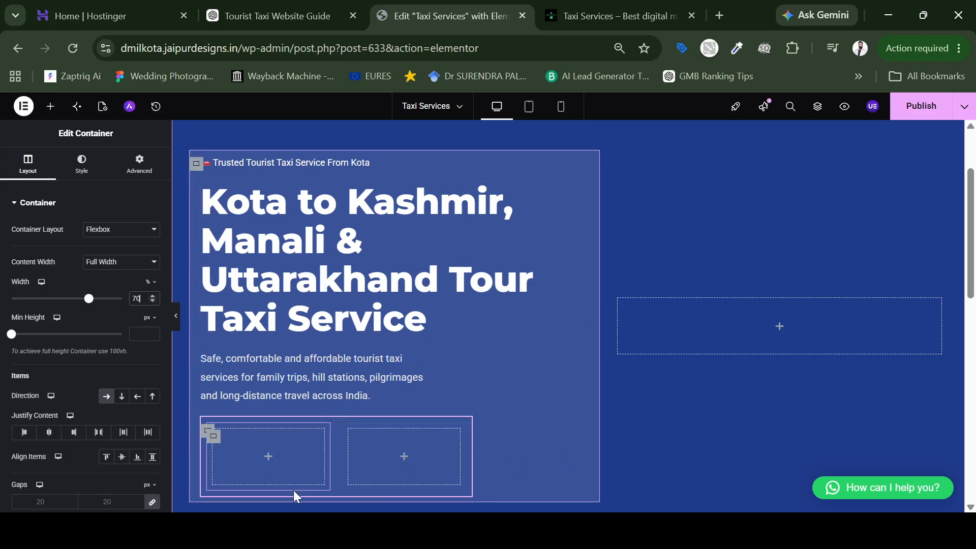
Add a Button widget to each of the two inner containers below the description
{"action": "left_click", "coordinate": [50, 107]}
{"action": "scroll", "coordinate": [75, 347], "scroll_direction": "down", "scroll_amount": 2}
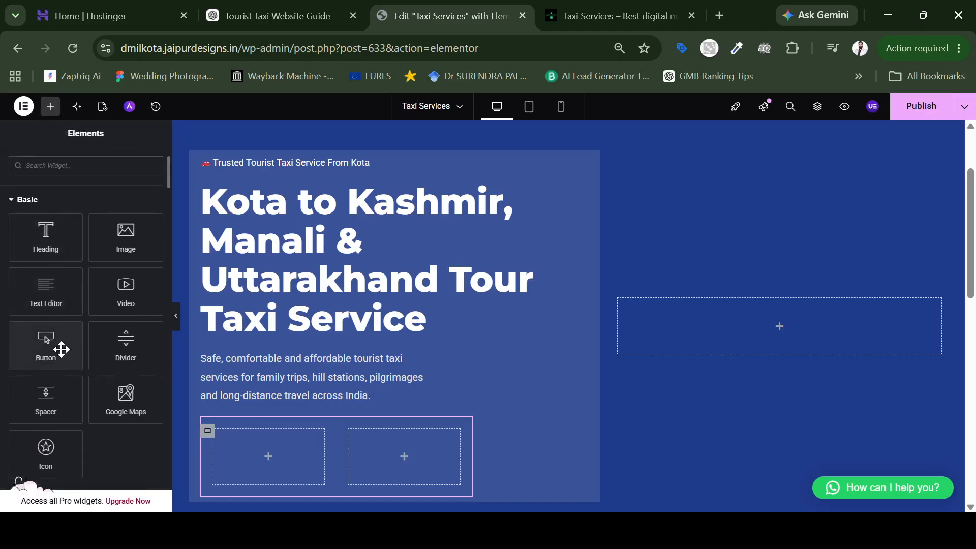
{"action": "left_click_drag", "start_coordinate": [61, 349], "coordinate": [260, 467]}
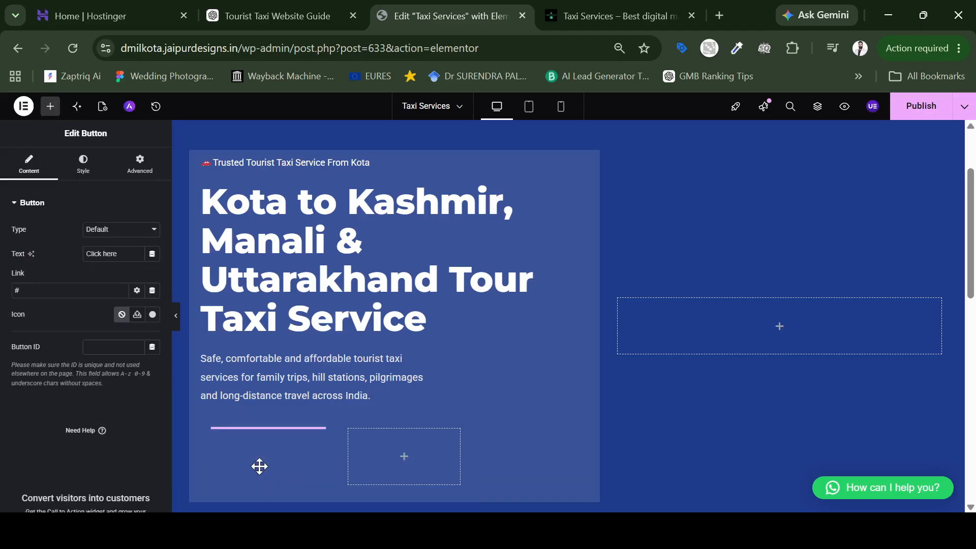
{"action": "left_click", "coordinate": [50, 106]}
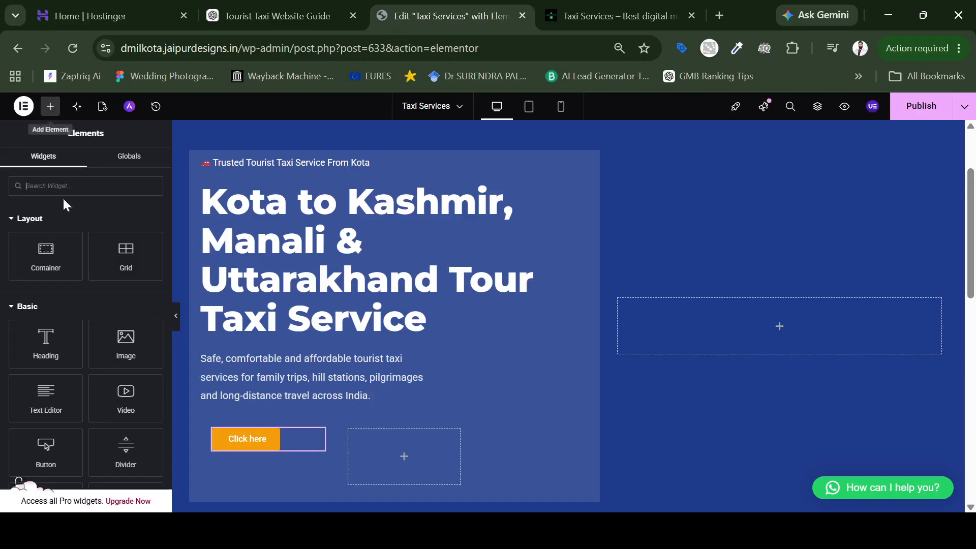
{"action": "left_click_drag", "start_coordinate": [40, 452], "coordinate": [406, 458]}
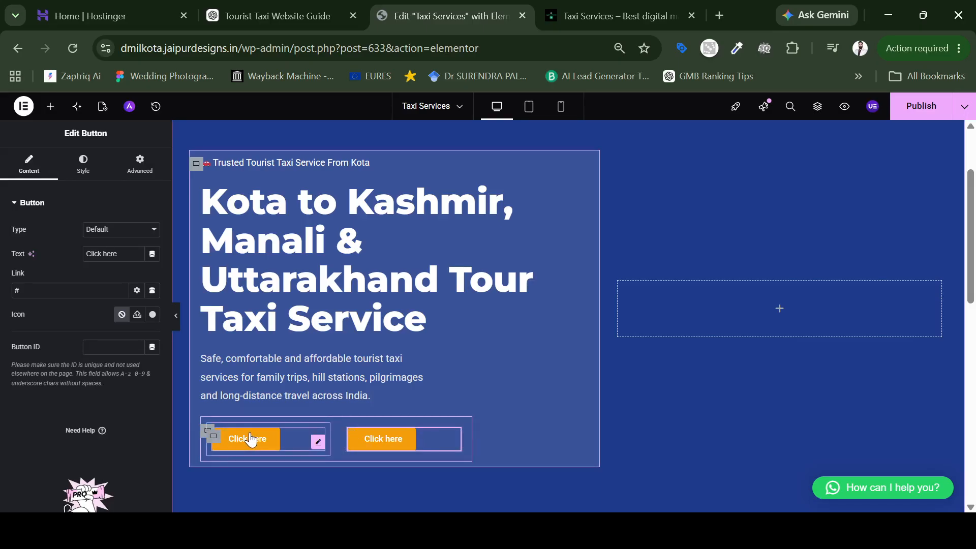
Copy the Call Now button's background color from ChatGPT's guidance and set the first button's background color to #F59E0B in Elementor
{"action": "left_click", "coordinate": [283, 7]}
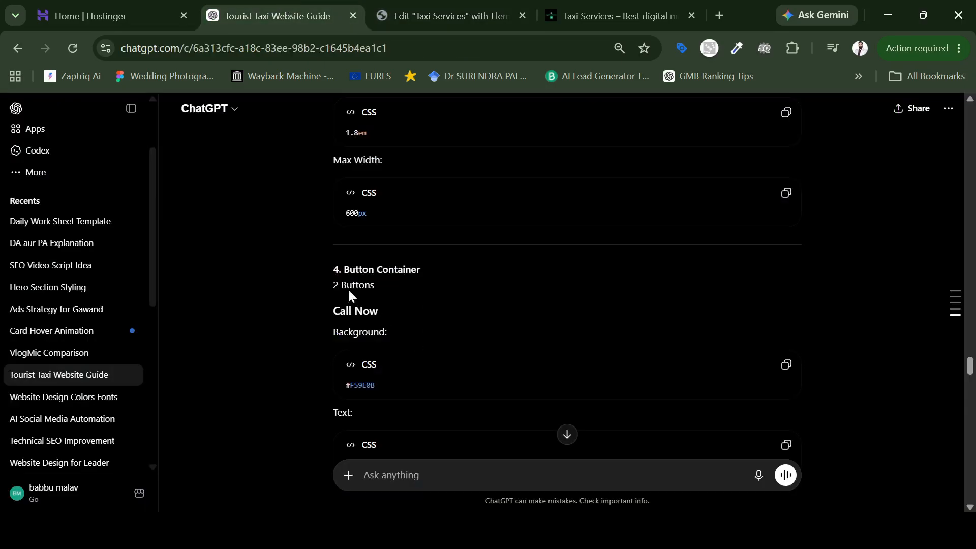
{"action": "scroll", "coordinate": [370, 294], "scroll_direction": "down", "scroll_amount": 1}
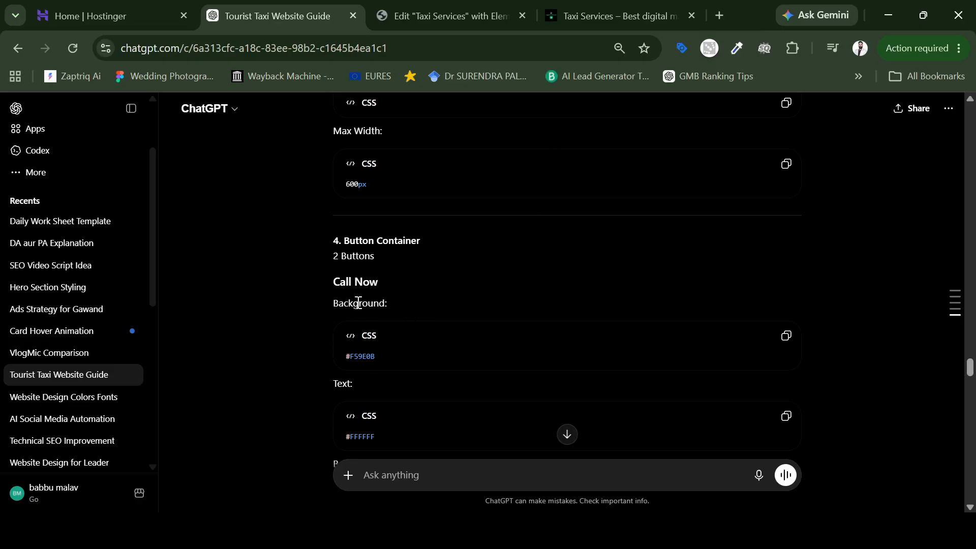
{"action": "double_click", "coordinate": [322, 362]}
{"action": "left_click", "coordinate": [451, 8]}
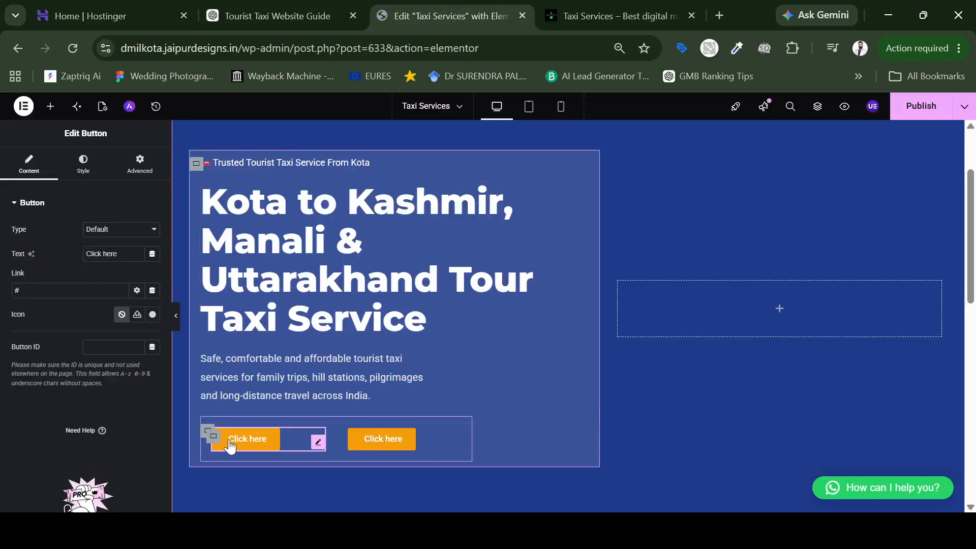
{"action": "left_click", "coordinate": [85, 171]}
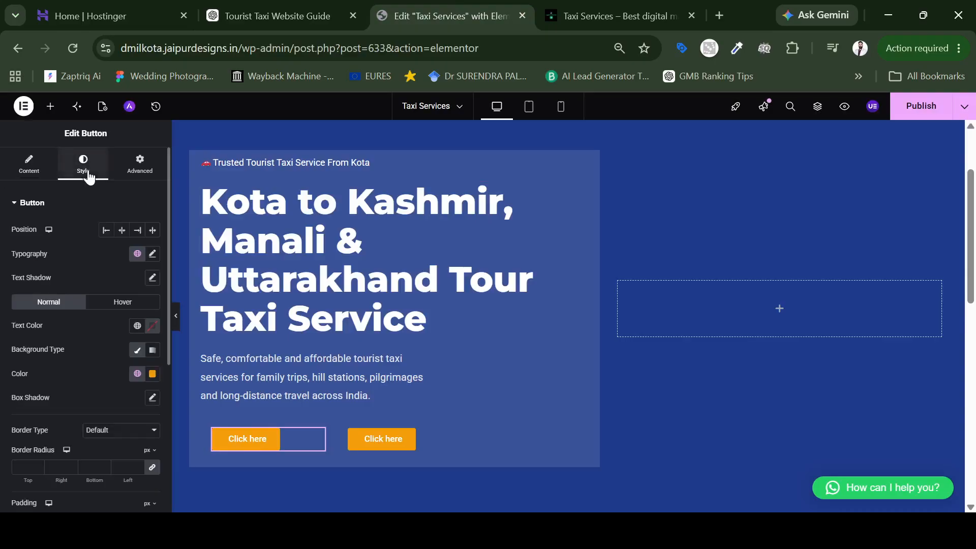
{"action": "left_click", "coordinate": [152, 376]}
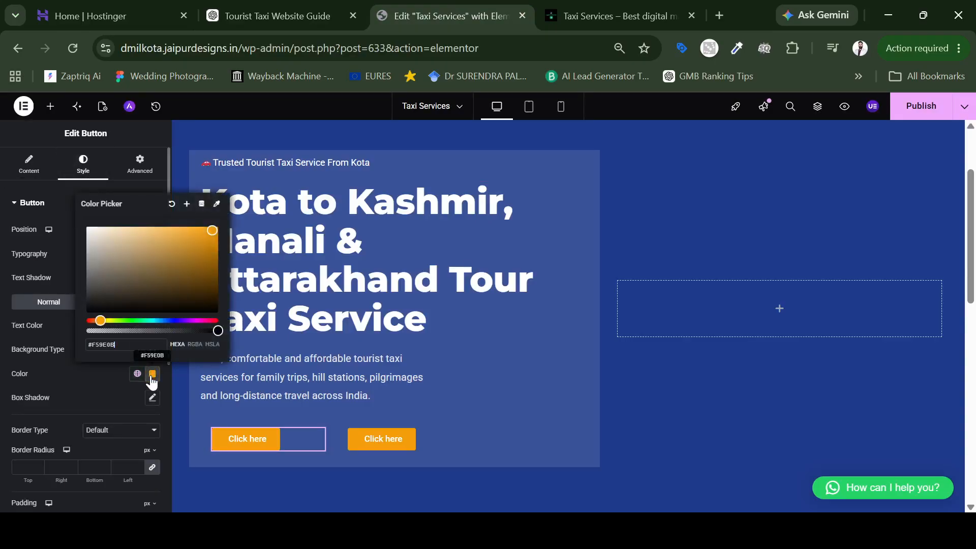
{"action": "triple_click", "coordinate": [136, 349]}
{"action": "key", "text": "ctrl+c"}
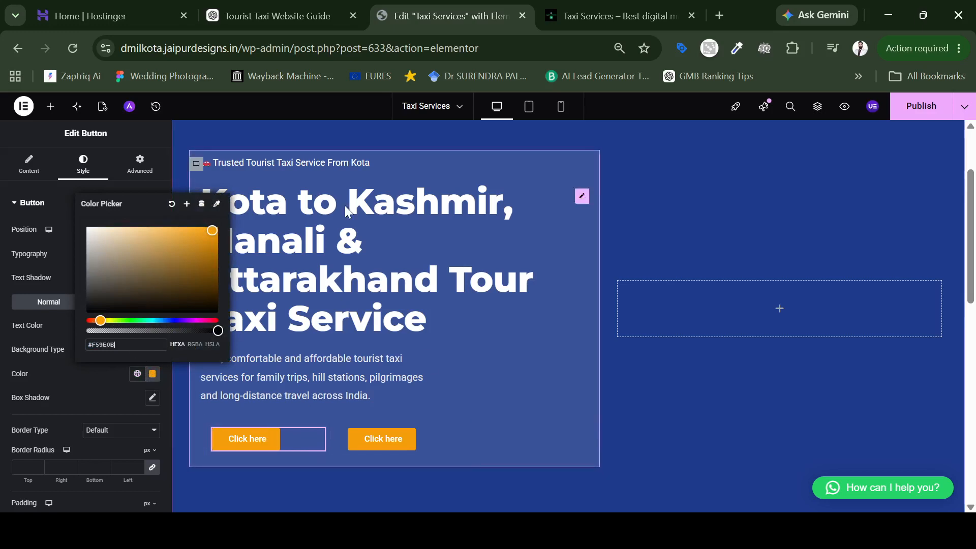
Check the Call Now button's border radius in ChatGPT's guidance and set the first button's border radius to 10 px in Elementor
{"action": "left_click", "coordinate": [292, 8]}
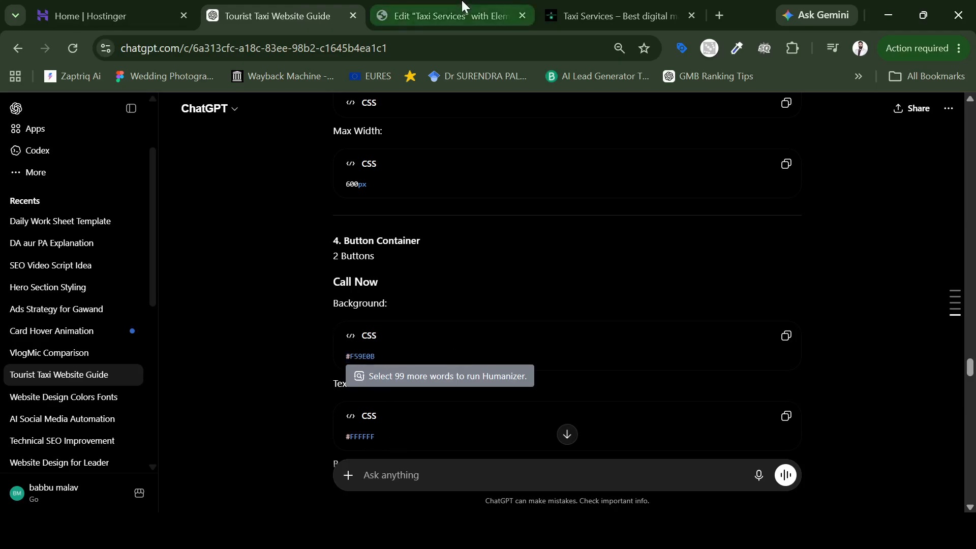
{"action": "left_click", "coordinate": [443, 16]}
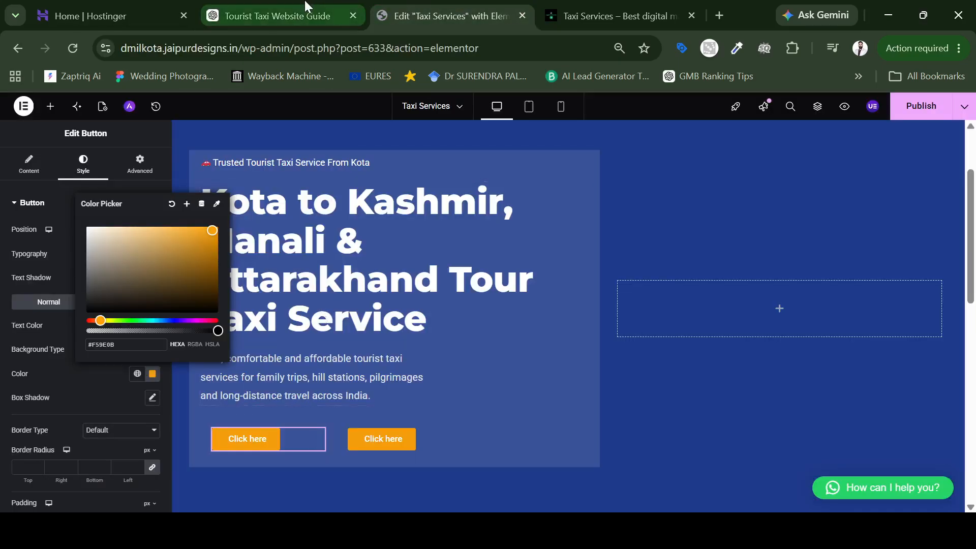
{"action": "left_click", "coordinate": [290, 13]}
{"action": "scroll", "coordinate": [404, 360], "scroll_direction": "down", "scroll_amount": 3}
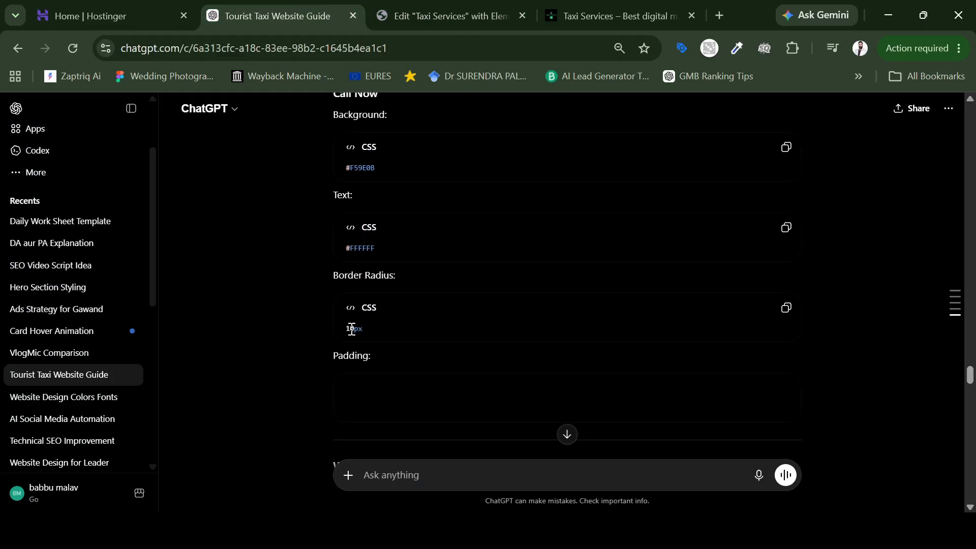
{"action": "left_click", "coordinate": [443, 16]}
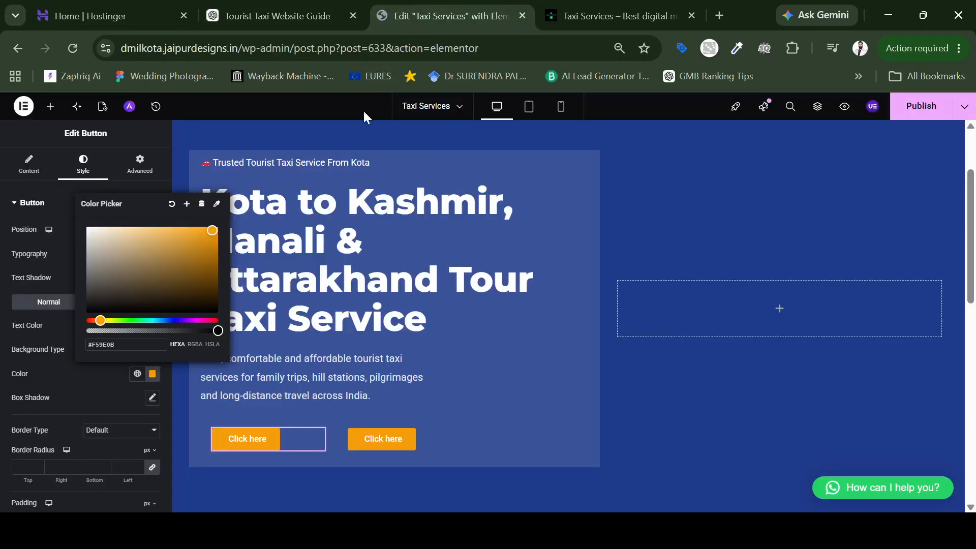
{"action": "left_click", "coordinate": [235, 438]}
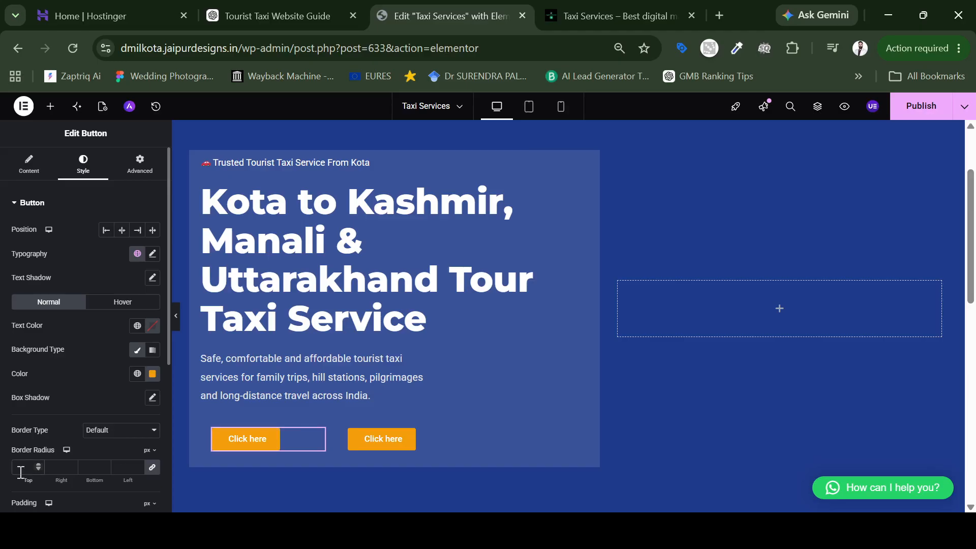
{"action": "left_click", "coordinate": [20, 472]}
{"action": "type", "text": "10"}
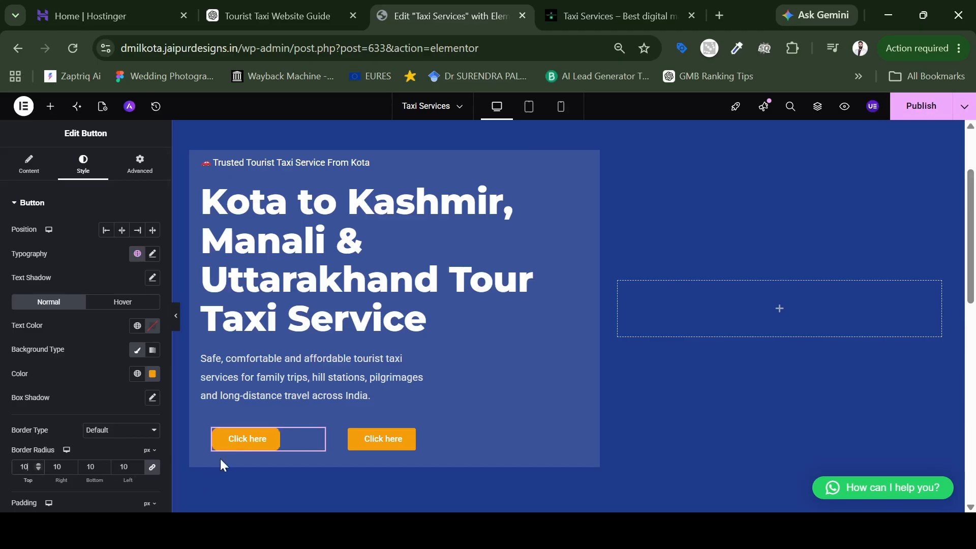
Review ChatGPT's Call Now and WhatsApp button settings for padding, colors and button text, and return to the Elementor editor
{"action": "left_click", "coordinate": [256, 6]}
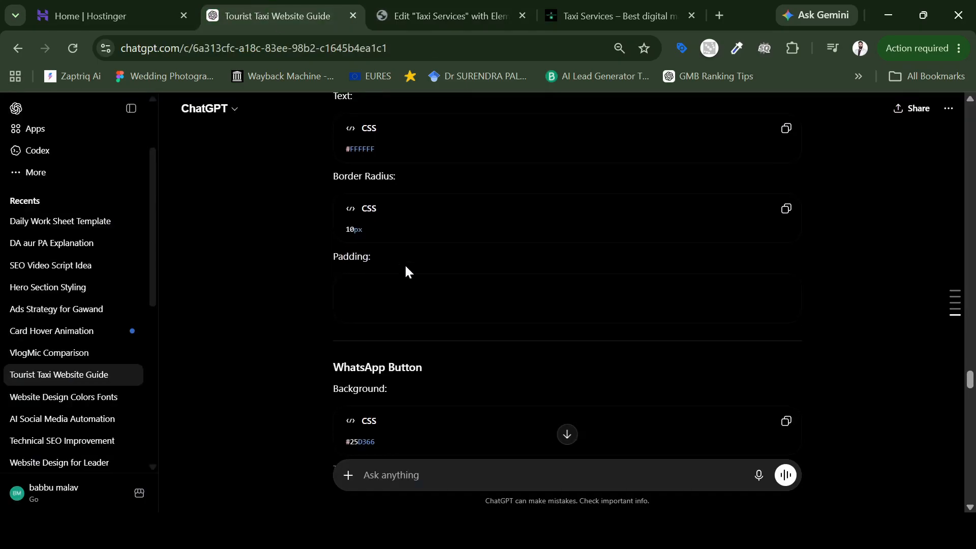
{"action": "scroll", "coordinate": [405, 263], "scroll_direction": "up", "scroll_amount": 3}
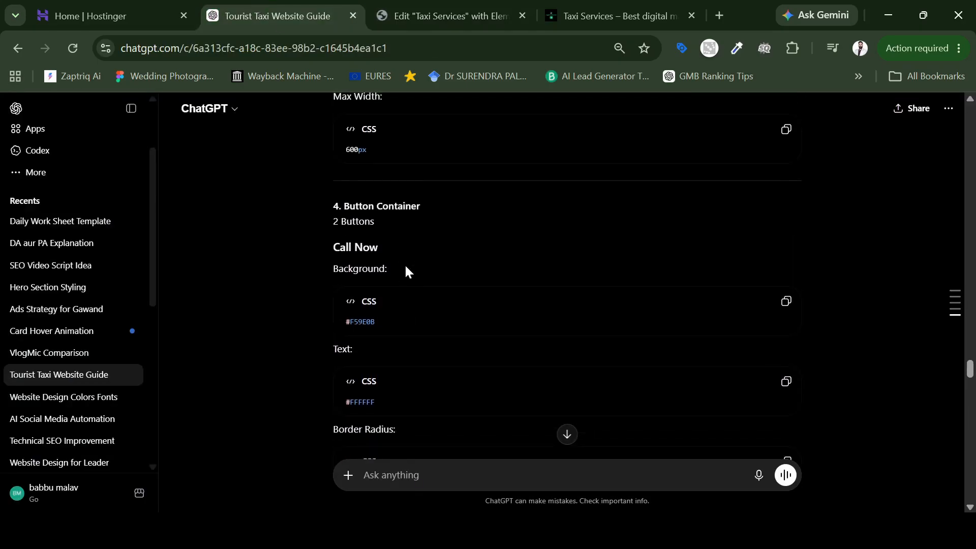
{"action": "scroll", "coordinate": [405, 268], "scroll_direction": "down", "scroll_amount": 8}
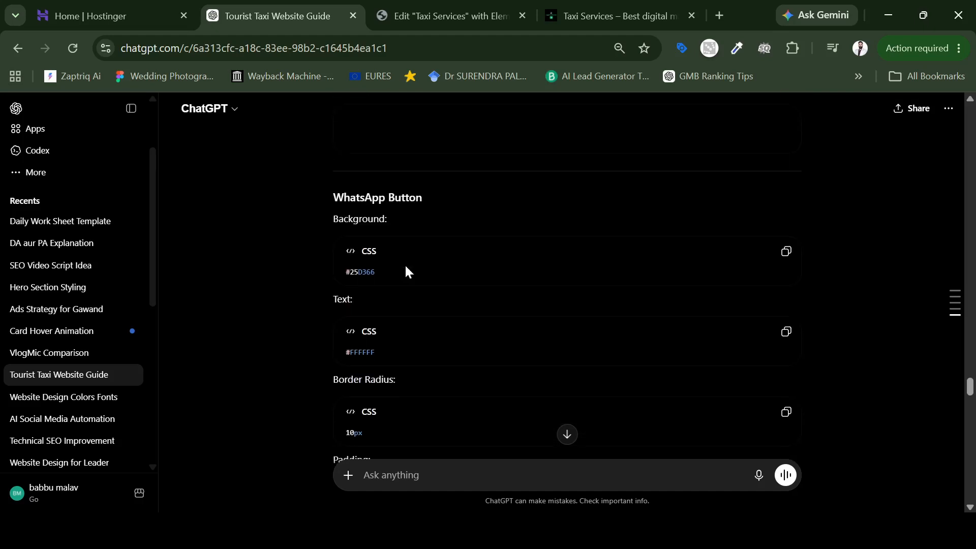
{"action": "scroll", "coordinate": [405, 267], "scroll_direction": "down", "scroll_amount": 1}
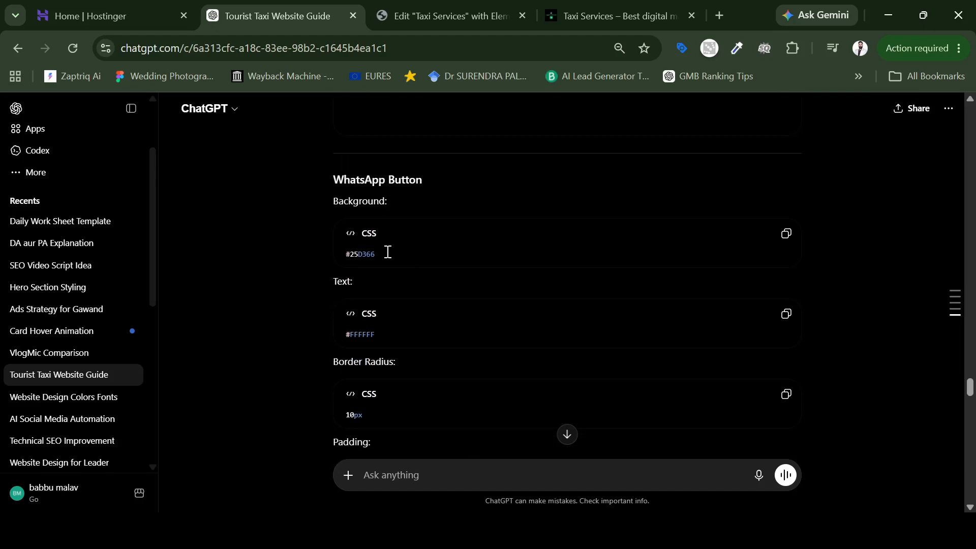
{"action": "scroll", "coordinate": [353, 277], "scroll_direction": "up", "scroll_amount": 8}
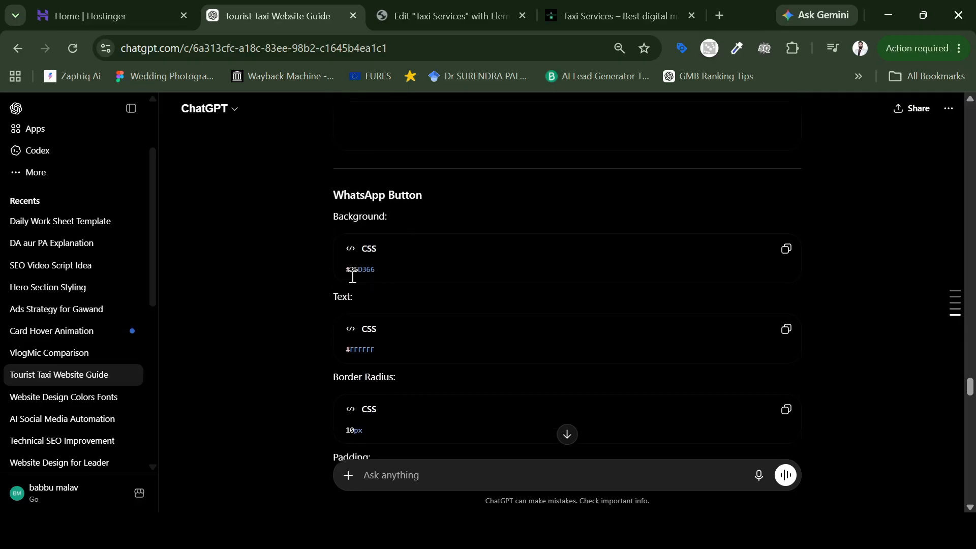
{"action": "scroll", "coordinate": [353, 277], "scroll_direction": "up", "scroll_amount": 1}
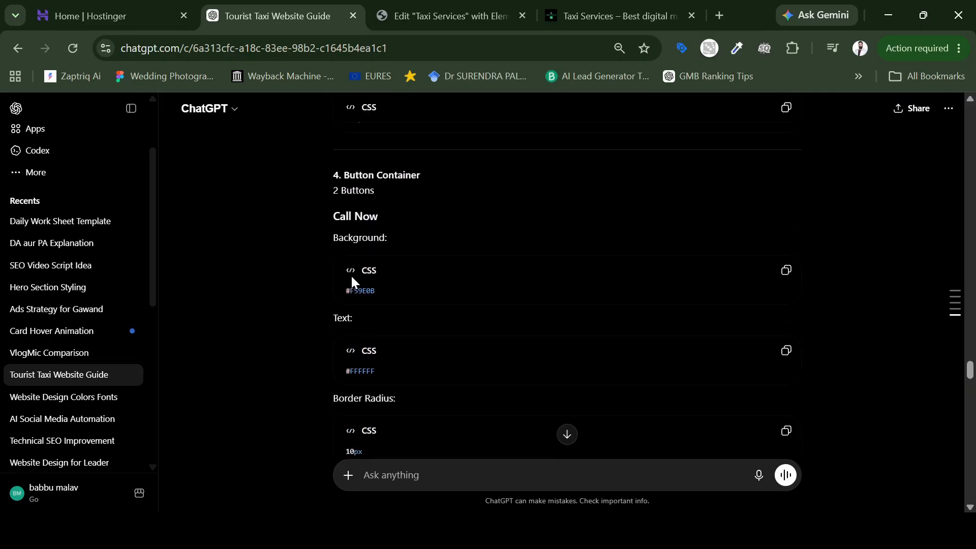
{"action": "left_click", "coordinate": [426, 2]}
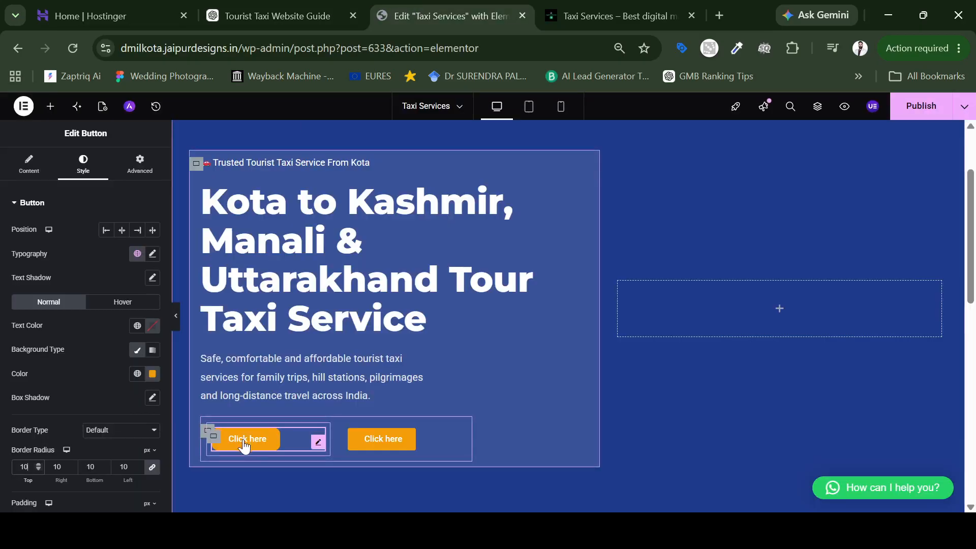
Ask ChatGPT "2 button pe kya text dena hai.. wo btao.. or konse page kya link krna hai.."
{"action": "left_click", "coordinate": [290, 7]}
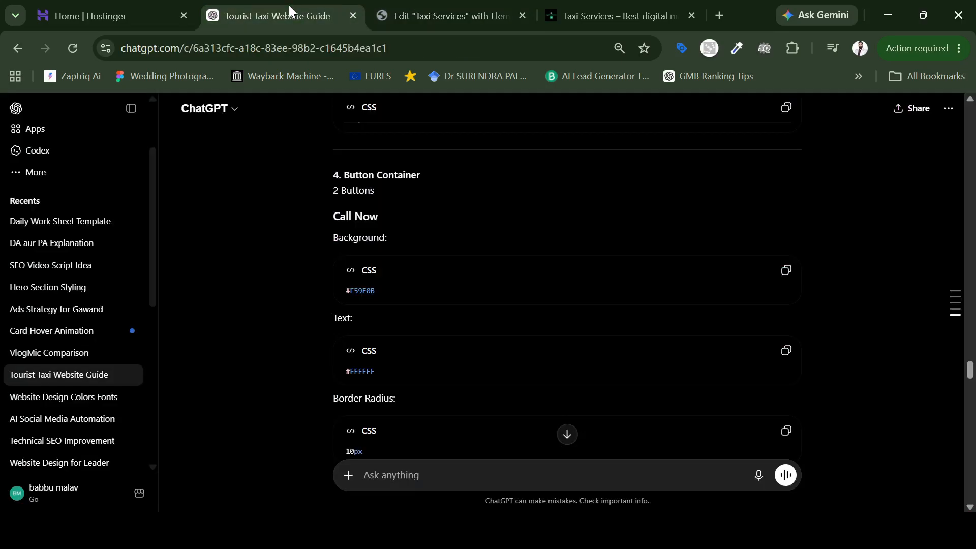
{"action": "scroll", "coordinate": [465, 381], "scroll_direction": "down", "scroll_amount": 7}
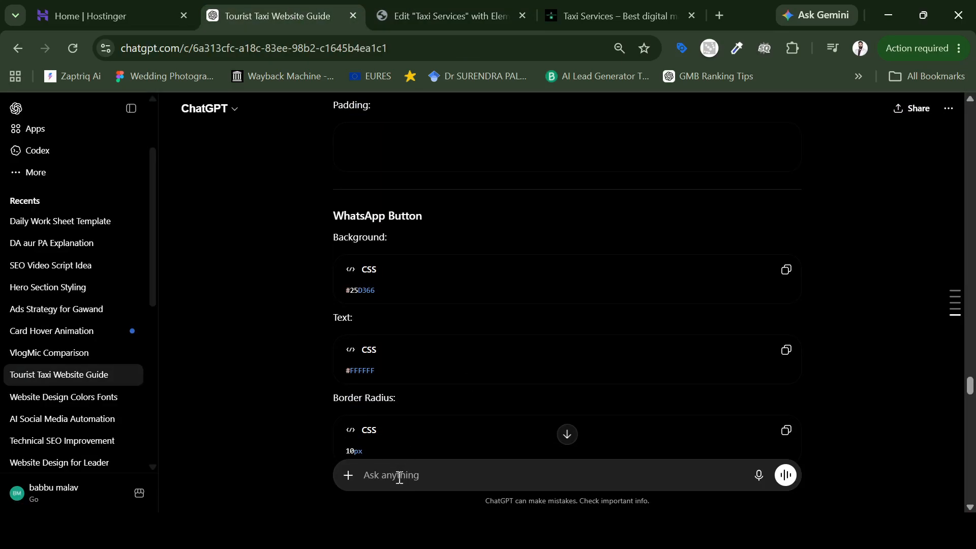
{"action": "type", "text": "2 button pe kya text dena hai.. wo b"}
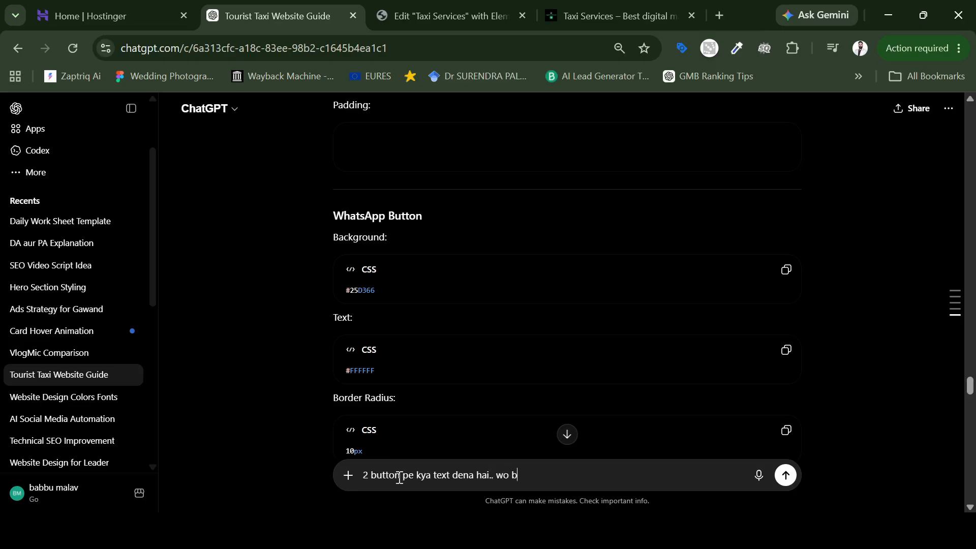
{"action": "type", "text": "tao.. or konse page kya l"}
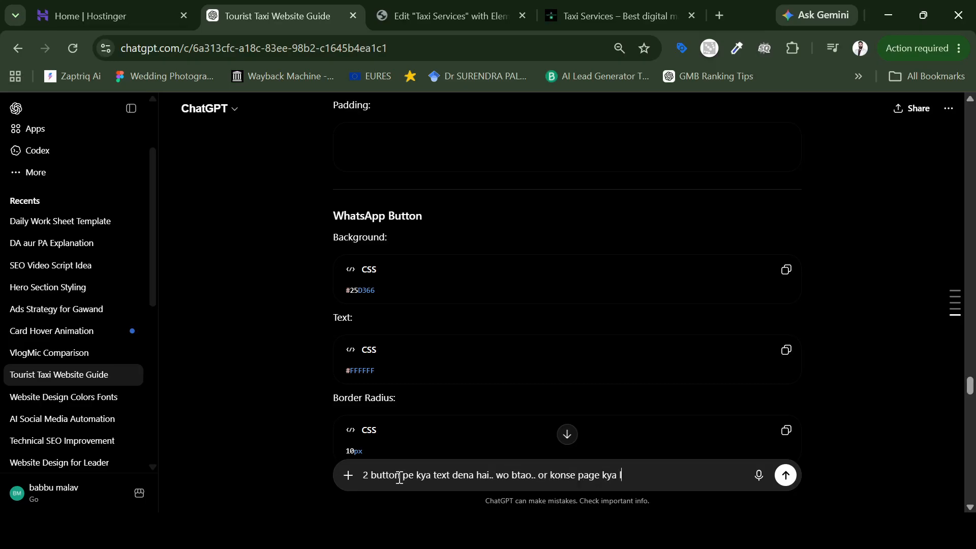
{"action": "type", "text": "ink krna hai.."}
{"action": "key", "text": "Return"}
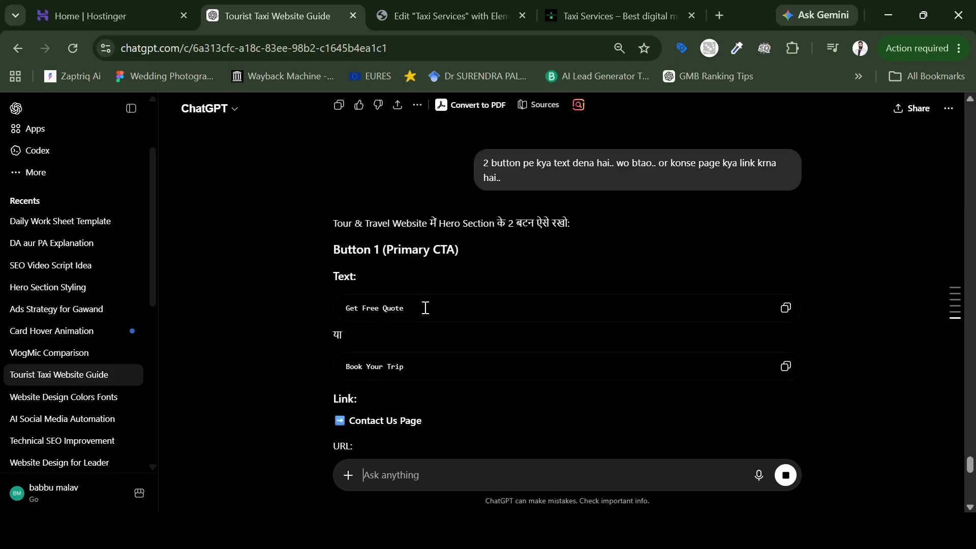
Copy "Book Your Trip" from ChatGPT's Button 1 suggestions and set it as the first button's text in Elementor
{"action": "triple_click", "coordinate": [421, 371]}
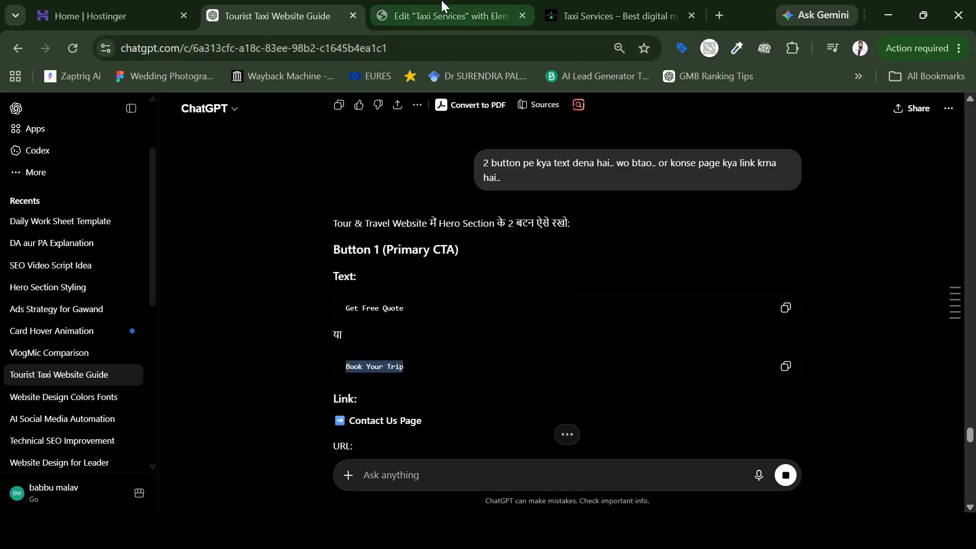
{"action": "left_click", "coordinate": [442, 15]}
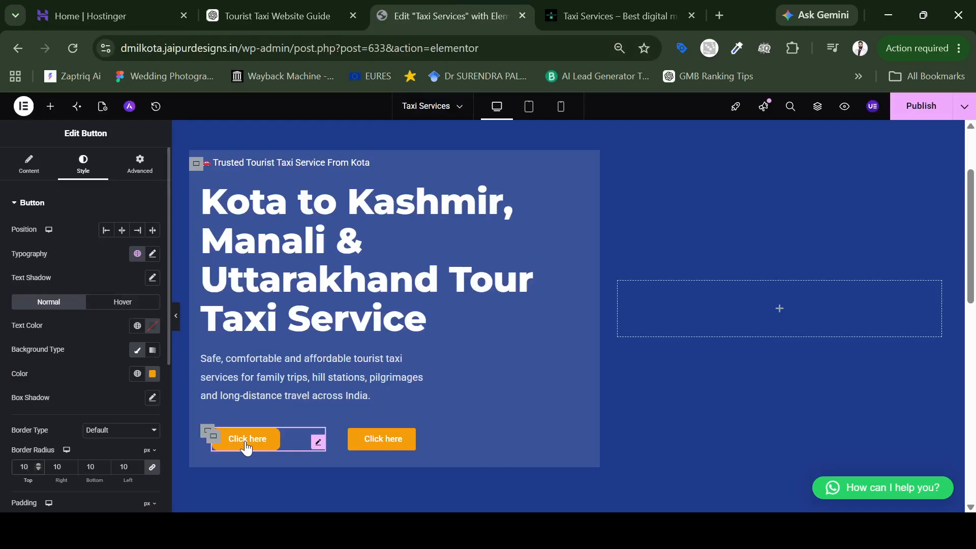
{"action": "left_click", "coordinate": [28, 164]}
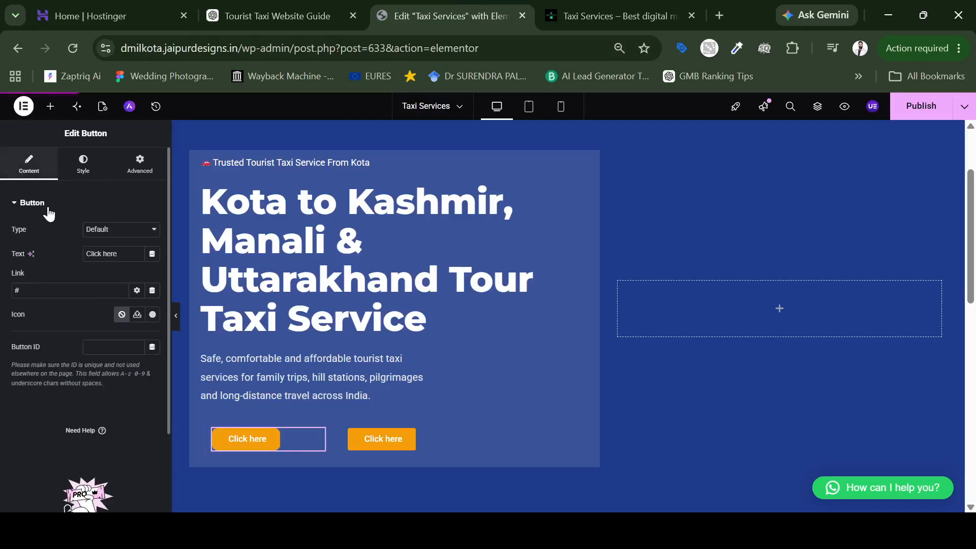
{"action": "triple_click", "coordinate": [107, 261]}
{"action": "type", "text": "Book Your Trip"}
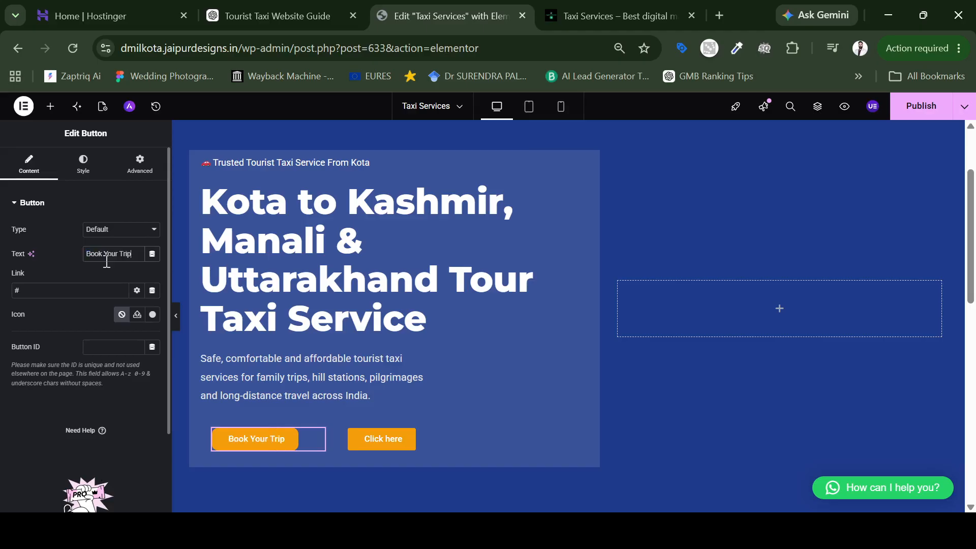
{"action": "left_click", "coordinate": [285, 9]}
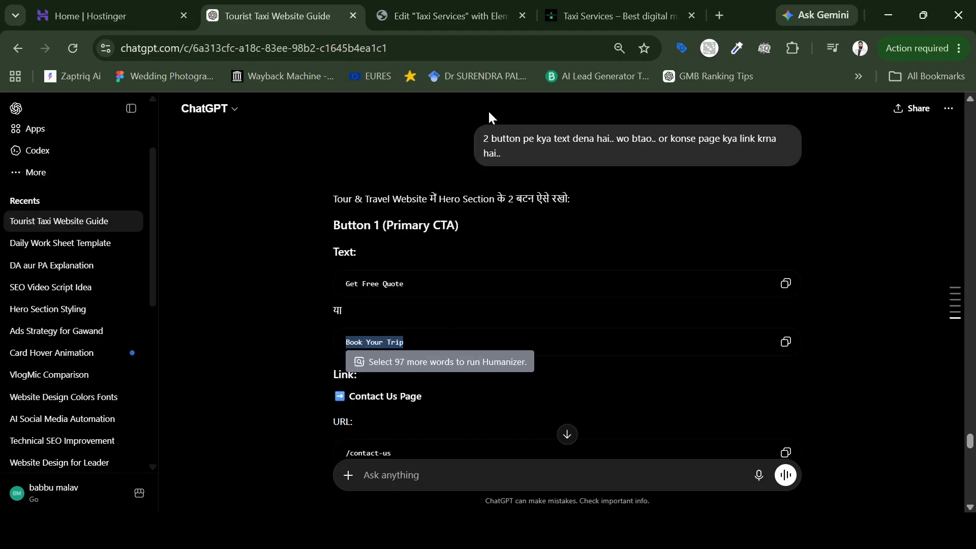
{"action": "left_click", "coordinate": [590, 9]}
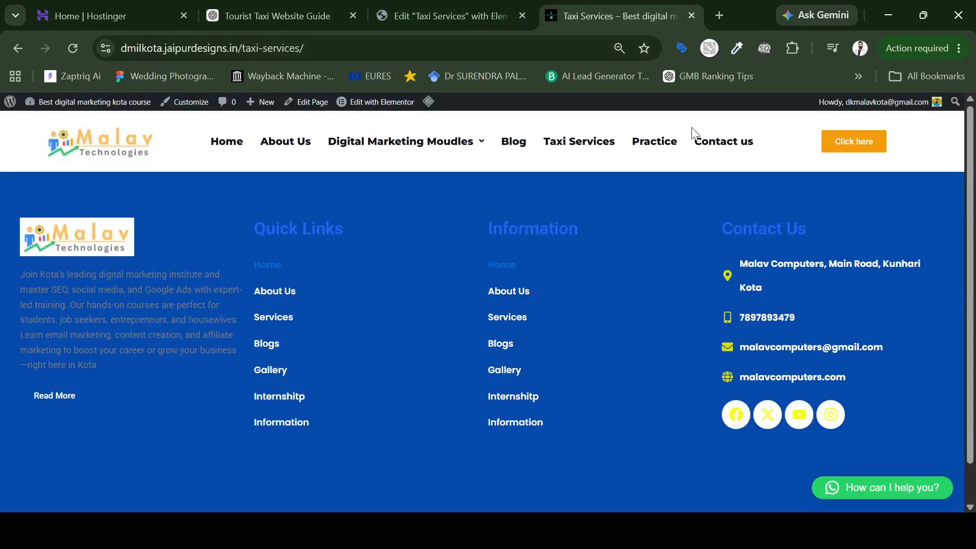
{"action": "left_click", "coordinate": [720, 147]}
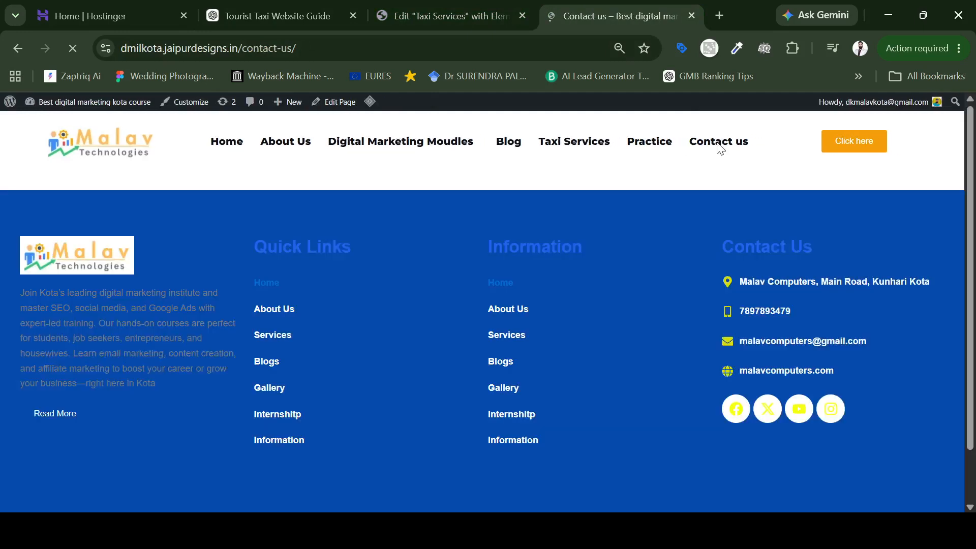
{"action": "left_click", "coordinate": [492, 49]}
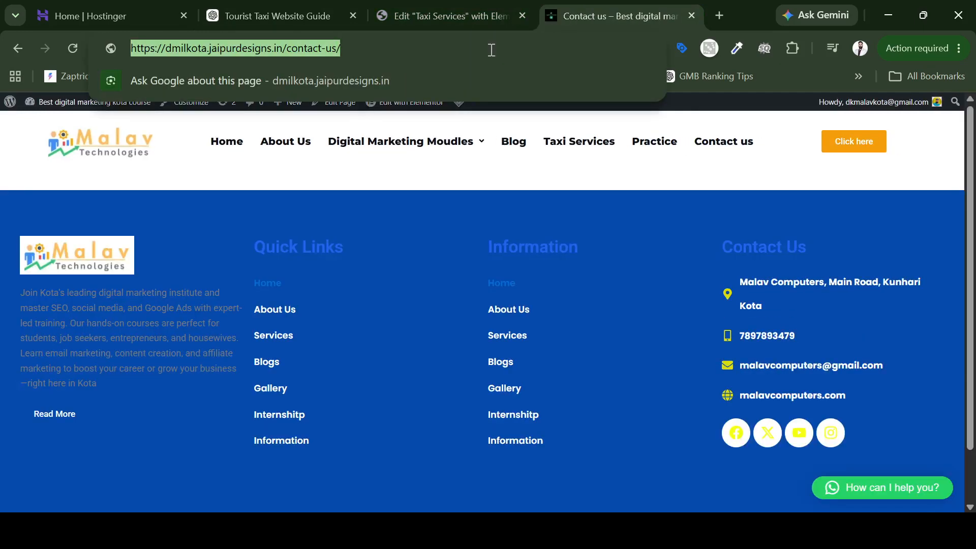
{"action": "left_click", "coordinate": [281, 8]}
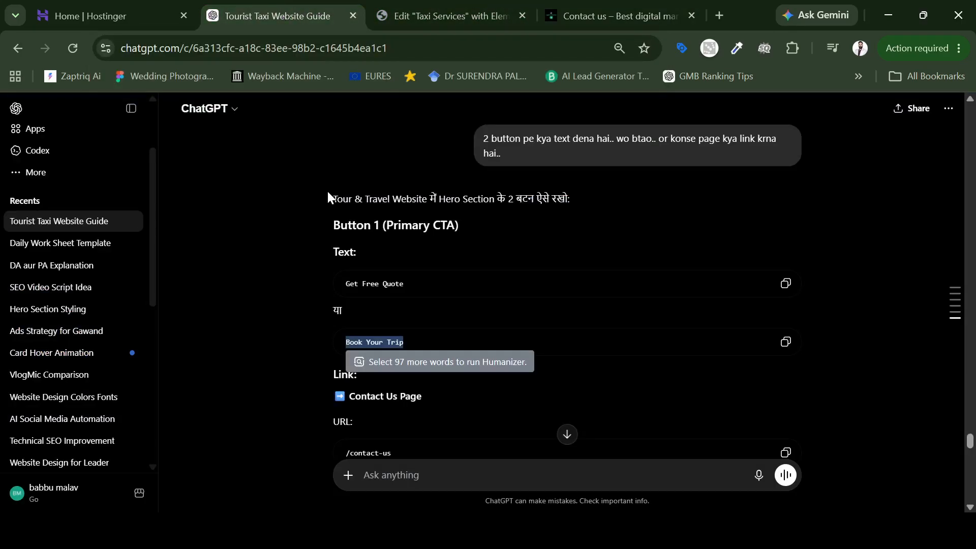
{"action": "left_click", "coordinate": [442, 15]}
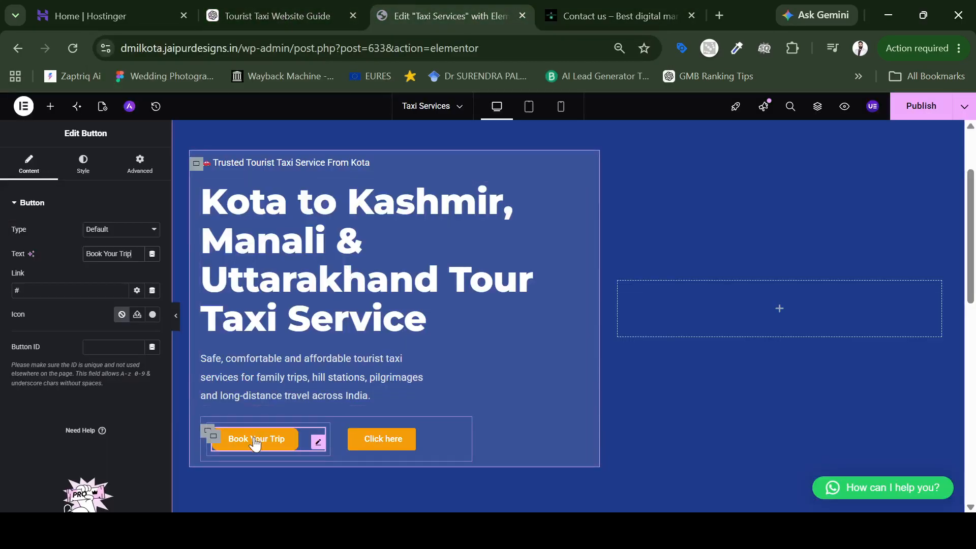
{"action": "left_click", "coordinate": [46, 294]}
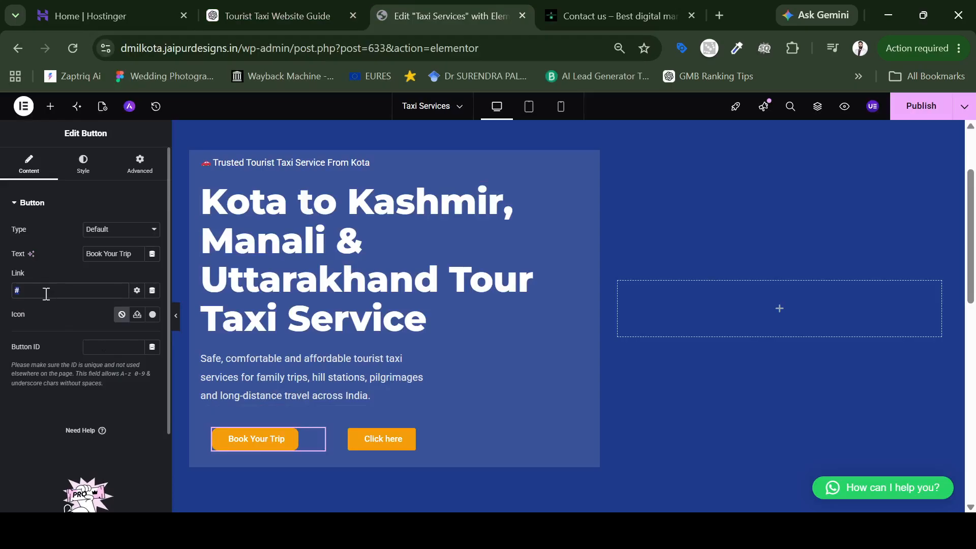
{"action": "key", "text": "ctrl+v"}
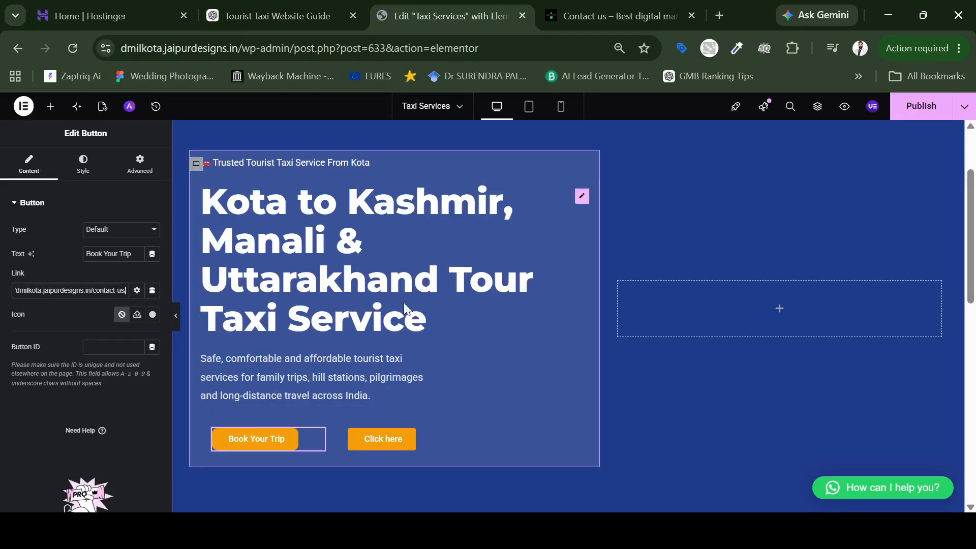
{"action": "left_click", "coordinate": [912, 106]}
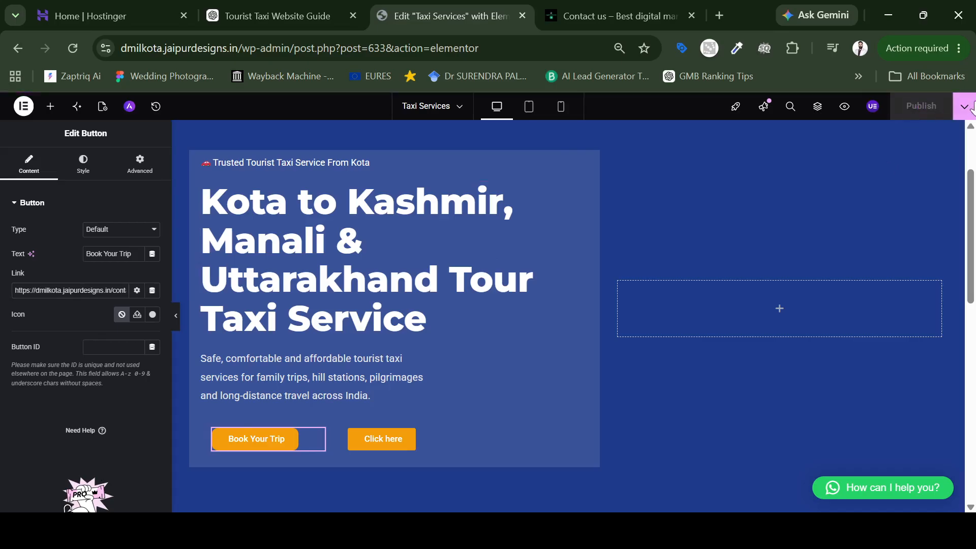
Copy "WhatsApp Now" from ChatGPT's Button 2 suggestions and set it as the second button's text in Elementor
{"action": "left_click", "coordinate": [280, 6]}
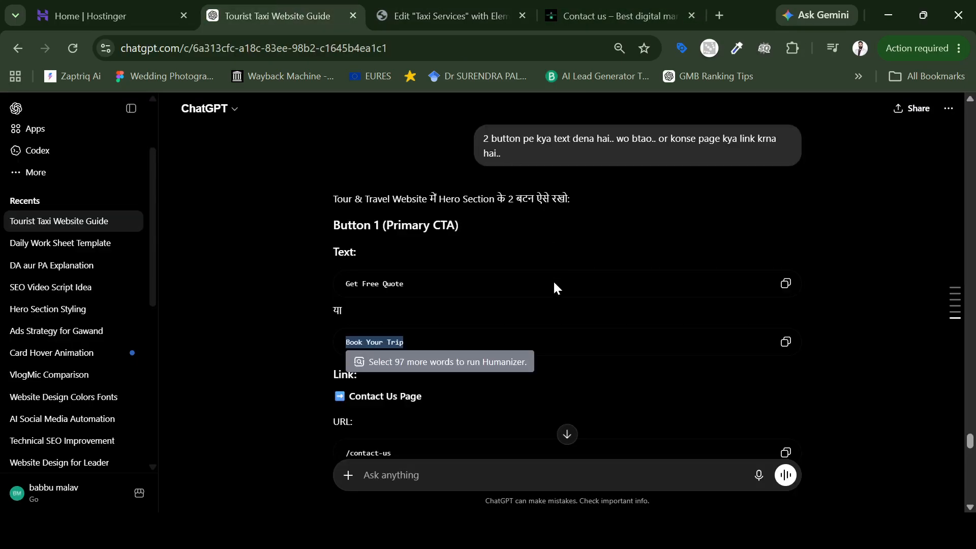
{"action": "scroll", "coordinate": [553, 284], "scroll_direction": "down", "scroll_amount": 4}
{"action": "scroll", "coordinate": [553, 285], "scroll_direction": "down", "scroll_amount": 1}
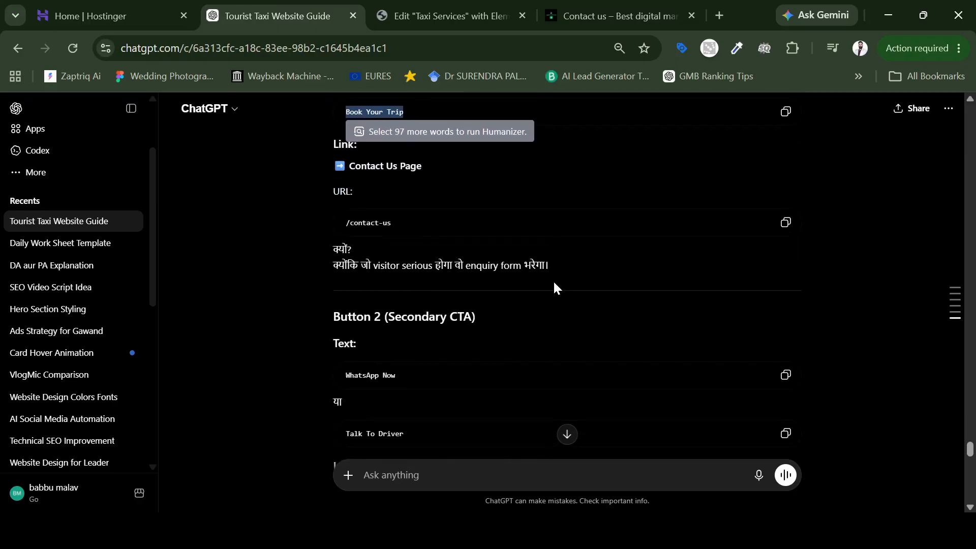
{"action": "scroll", "coordinate": [458, 258], "scroll_direction": "down", "scroll_amount": 1}
{"action": "scroll", "coordinate": [458, 259], "scroll_direction": "down", "scroll_amount": 1}
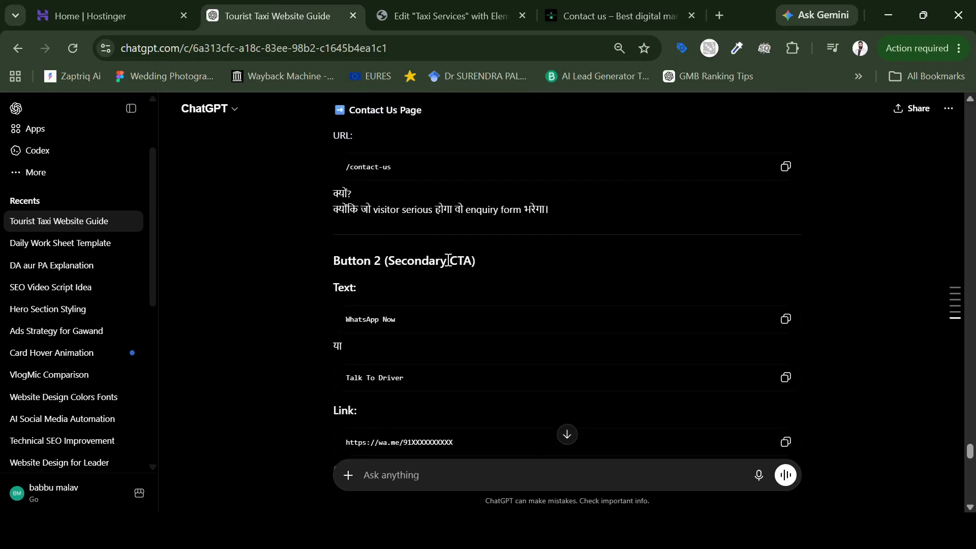
{"action": "left_click_drag", "start_coordinate": [346, 318], "coordinate": [400, 318]}
{"action": "key", "text": "ctrl+c"}
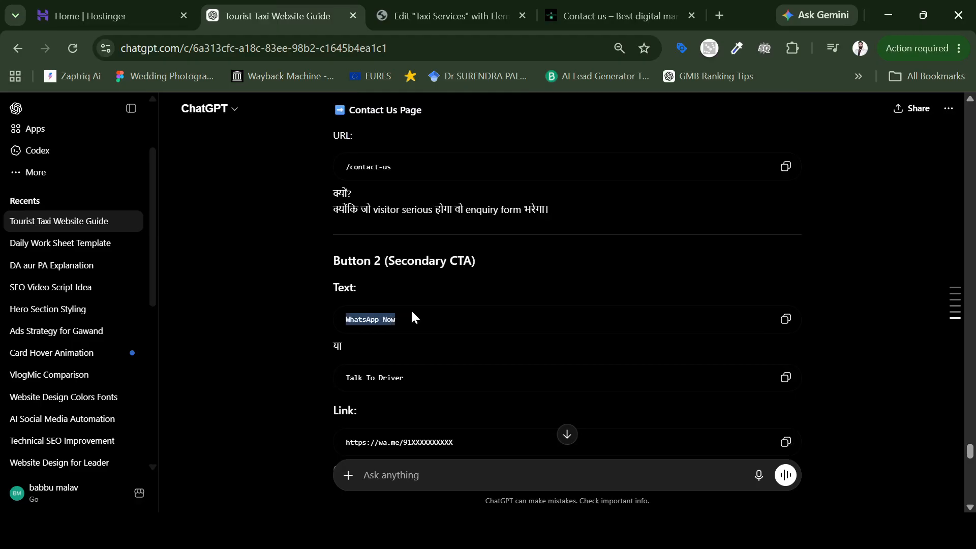
{"action": "left_click", "coordinate": [605, 11]}
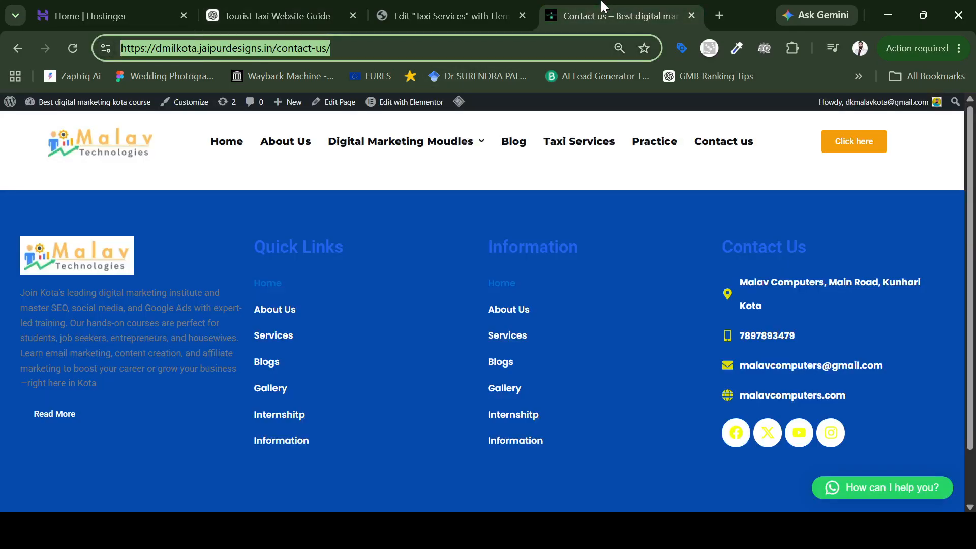
{"action": "left_click", "coordinate": [420, 6]}
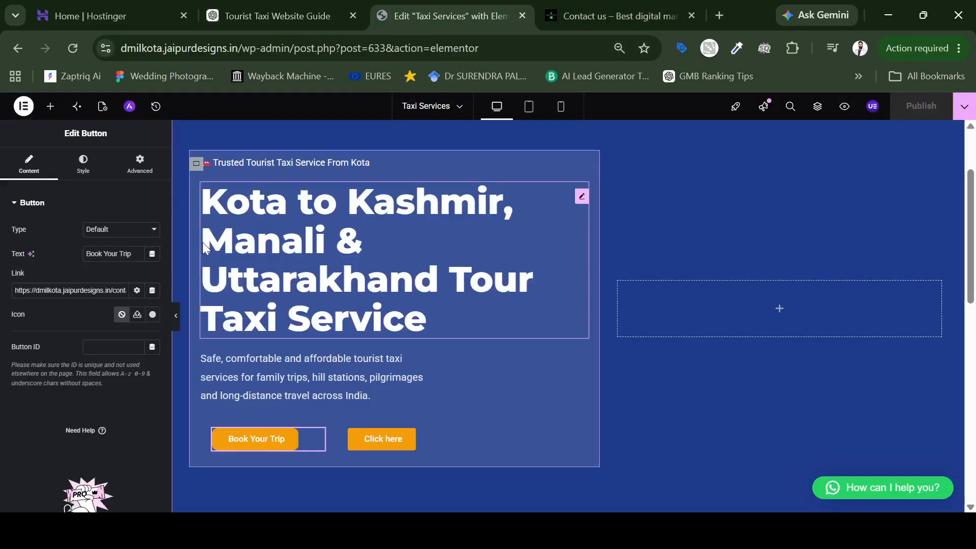
{"action": "left_click", "coordinate": [381, 443]}
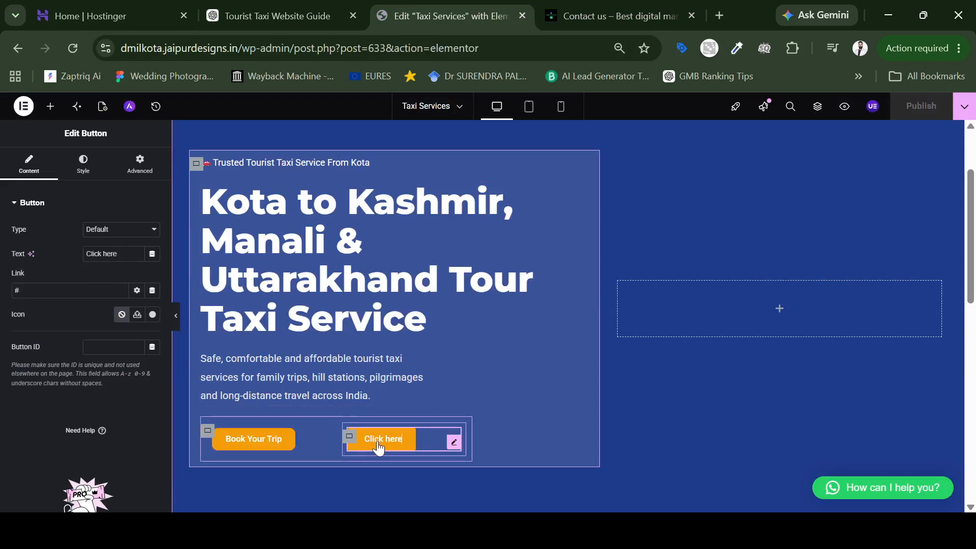
{"action": "triple_click", "coordinate": [109, 252]}
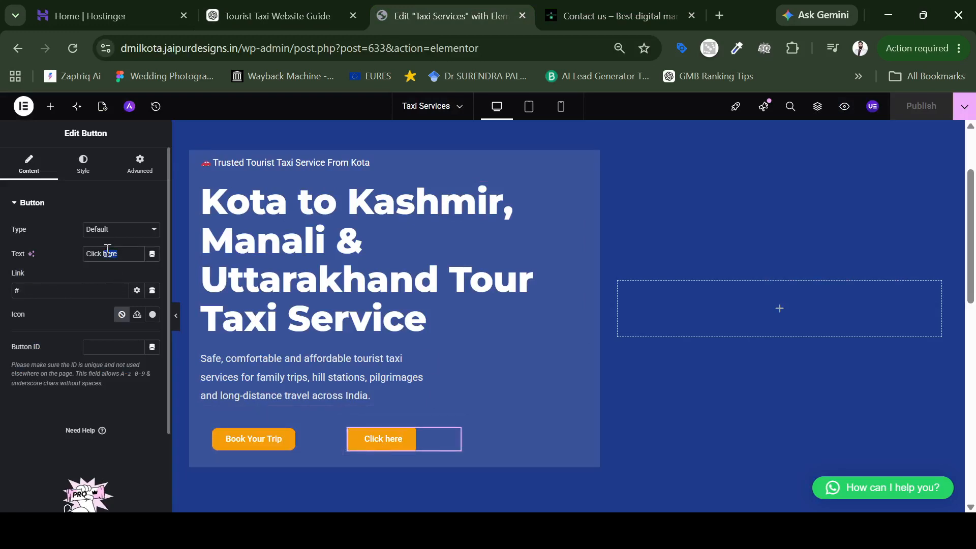
{"action": "key", "text": "ctrl+v"}
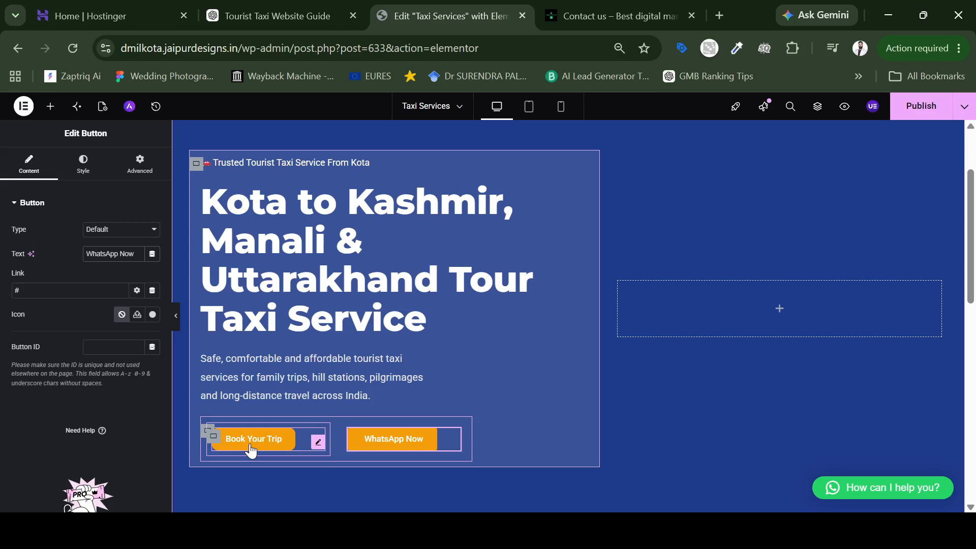
{"action": "left_click", "coordinate": [402, 437]}
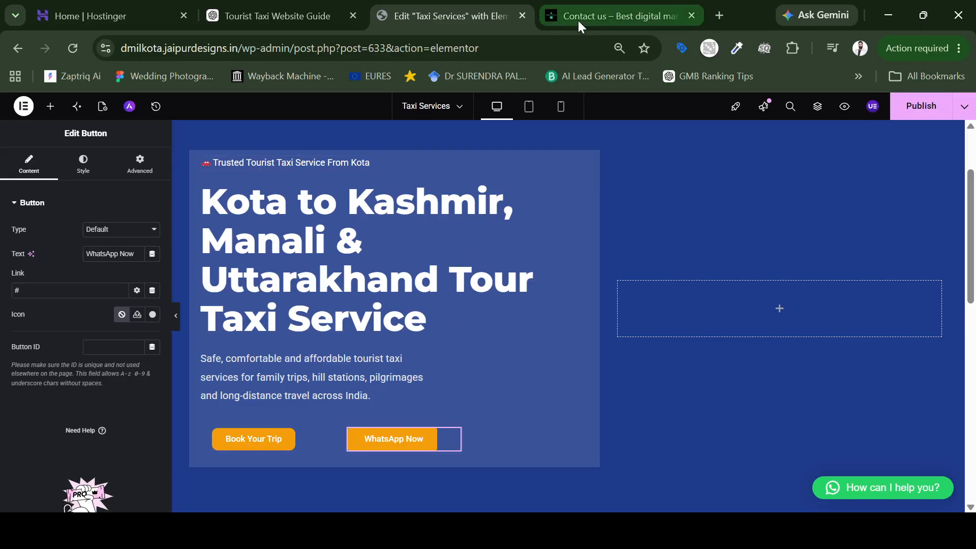
{"action": "left_click", "coordinate": [274, 16]}
{"action": "scroll", "coordinate": [476, 344], "scroll_direction": "down", "scroll_amount": 2}
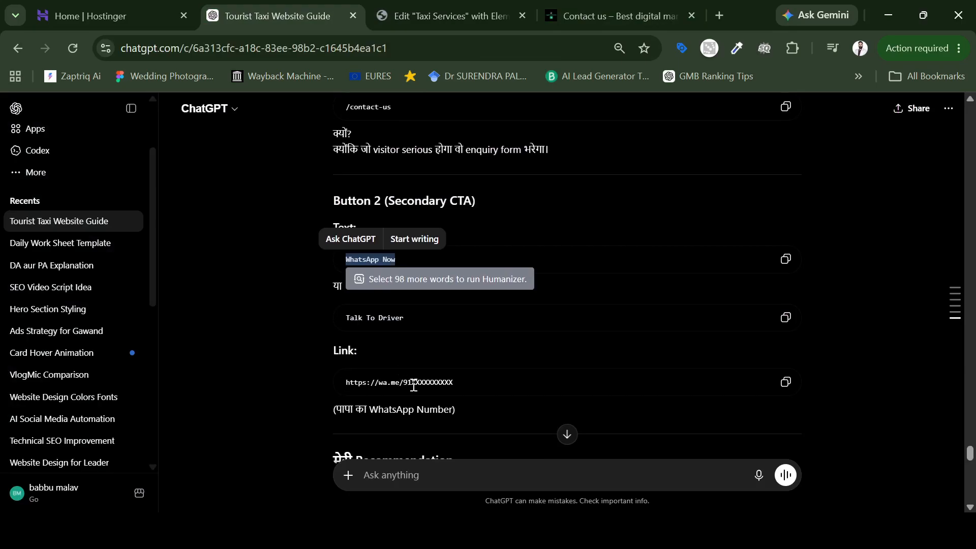
{"action": "left_click_drag", "start_coordinate": [413, 385], "coordinate": [465, 384]}
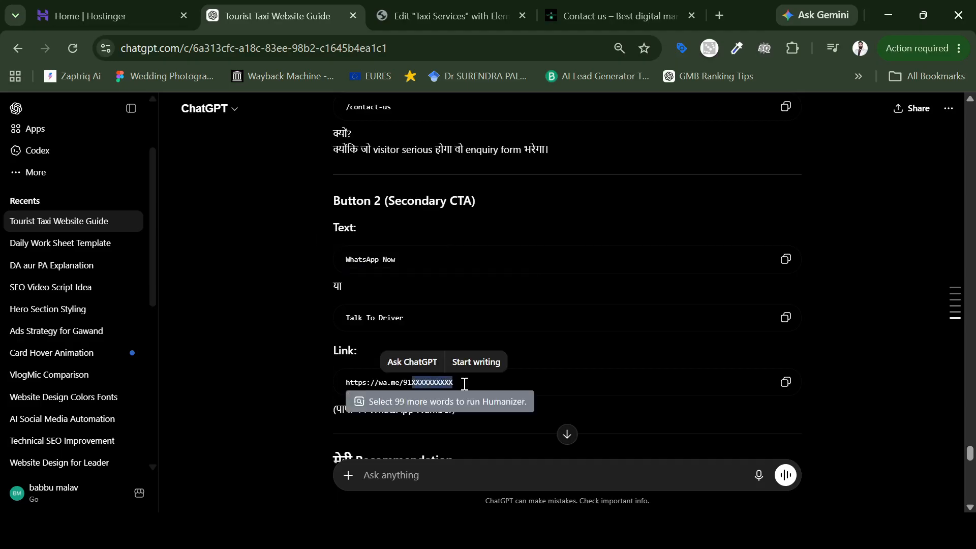
{"action": "left_click", "coordinate": [352, 386]}
{"action": "left_click", "coordinate": [789, 389]}
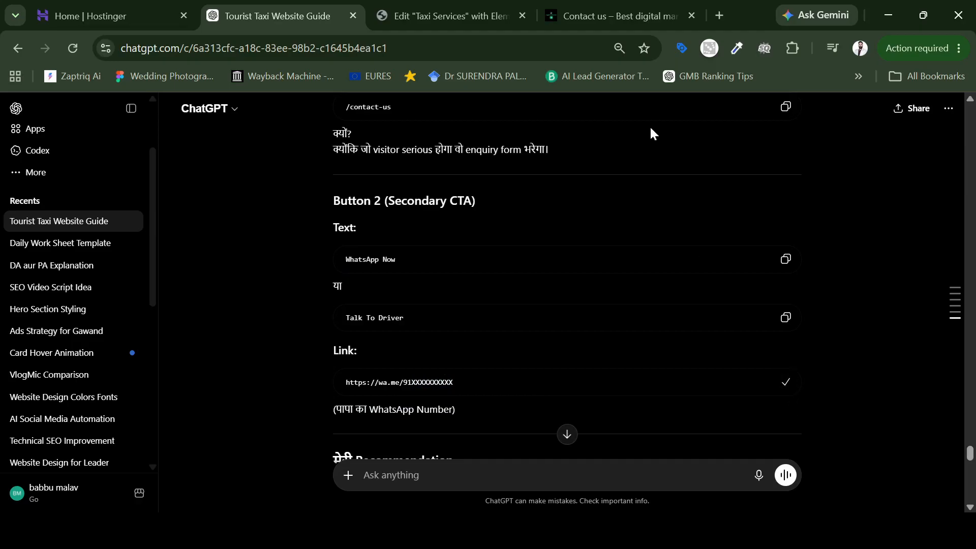
{"action": "left_click", "coordinate": [473, 8]}
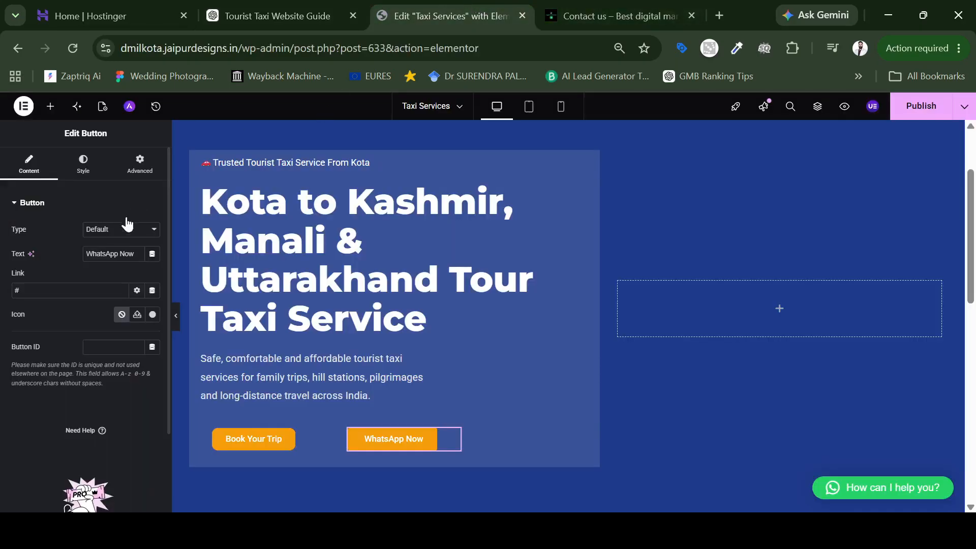
{"action": "key", "text": "ctrl+v"}
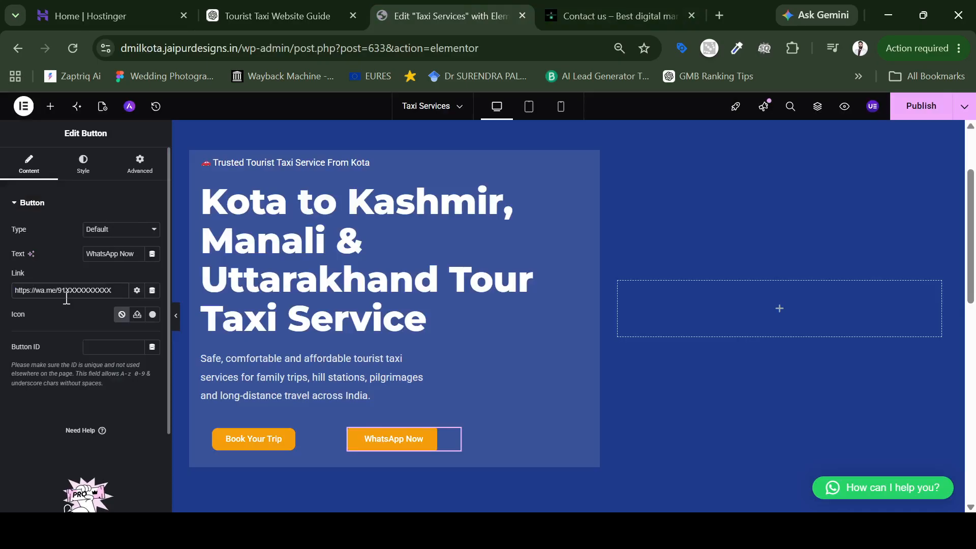
{"action": "left_click_drag", "start_coordinate": [65, 290], "coordinate": [113, 283]}
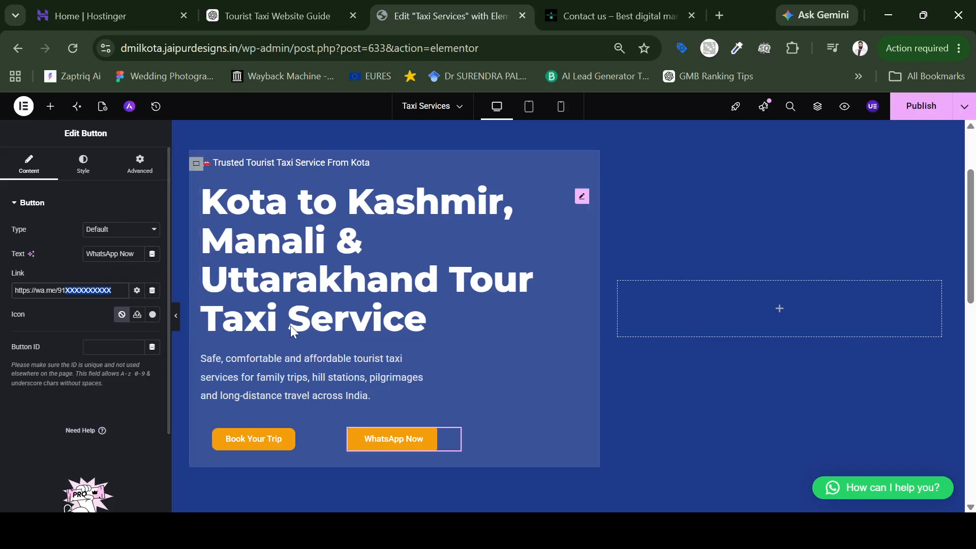
{"action": "left_click", "coordinate": [937, 117]}
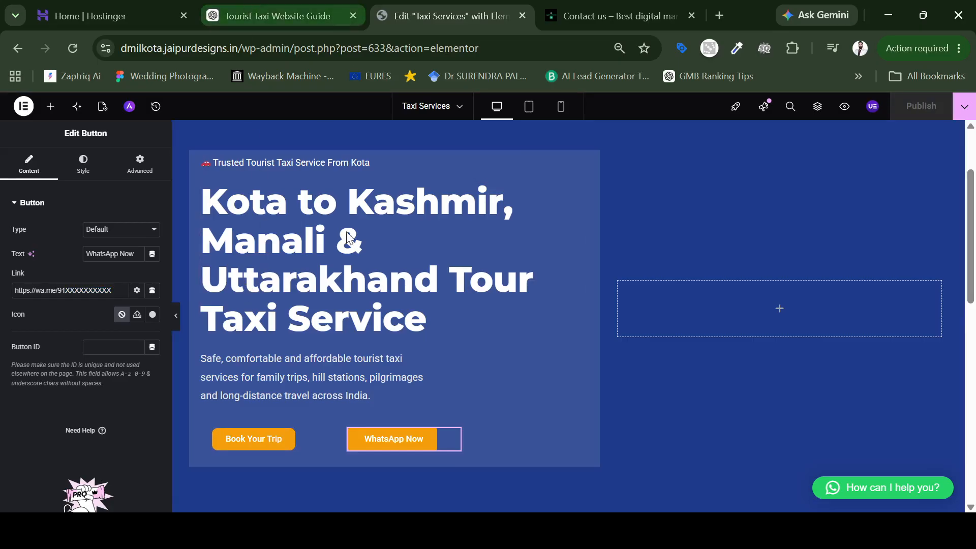
Set the Book Your Trip button's typography to the Poppins family with weight 700 (Bold)
{"action": "left_click", "coordinate": [254, 441]}
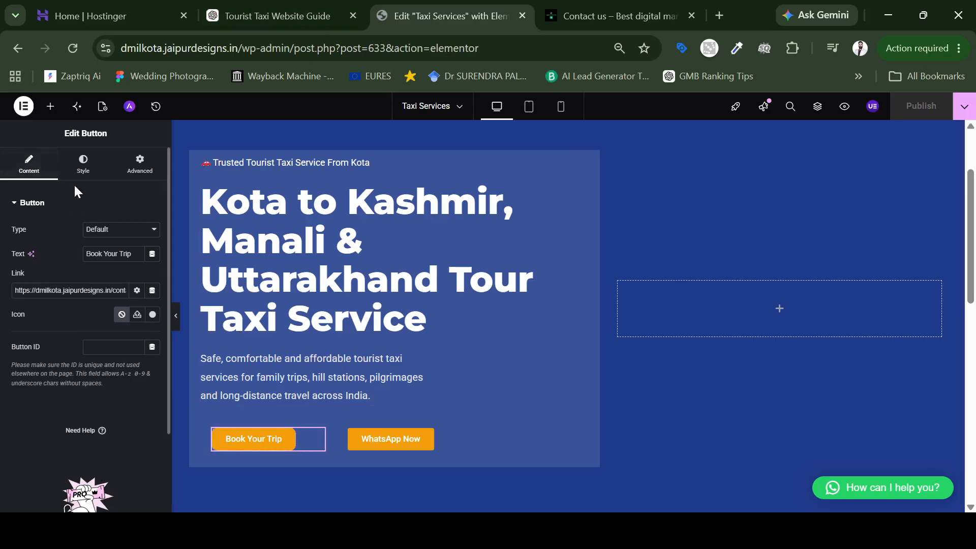
{"action": "left_click", "coordinate": [79, 166]}
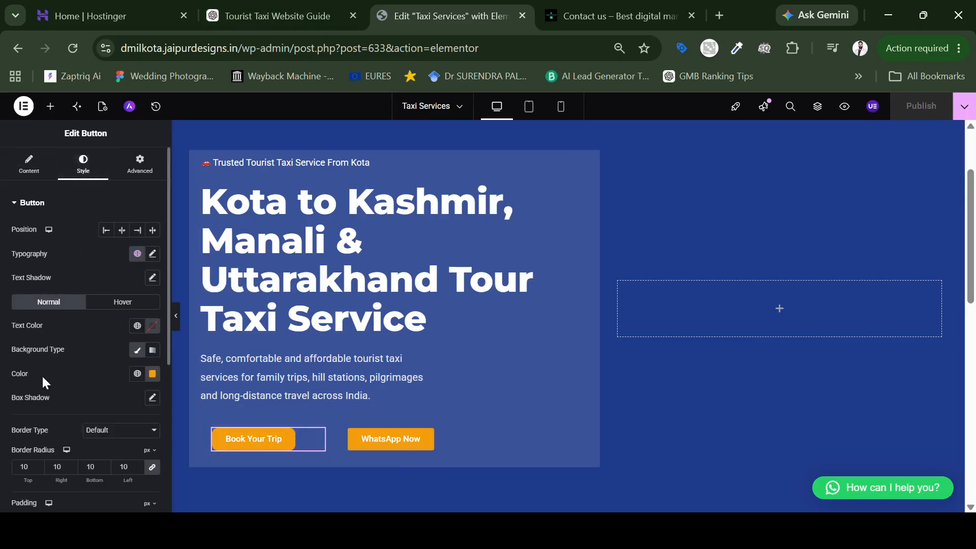
{"action": "scroll", "coordinate": [42, 374], "scroll_direction": "down", "scroll_amount": 2}
{"action": "scroll", "coordinate": [48, 284], "scroll_direction": "up", "scroll_amount": 2}
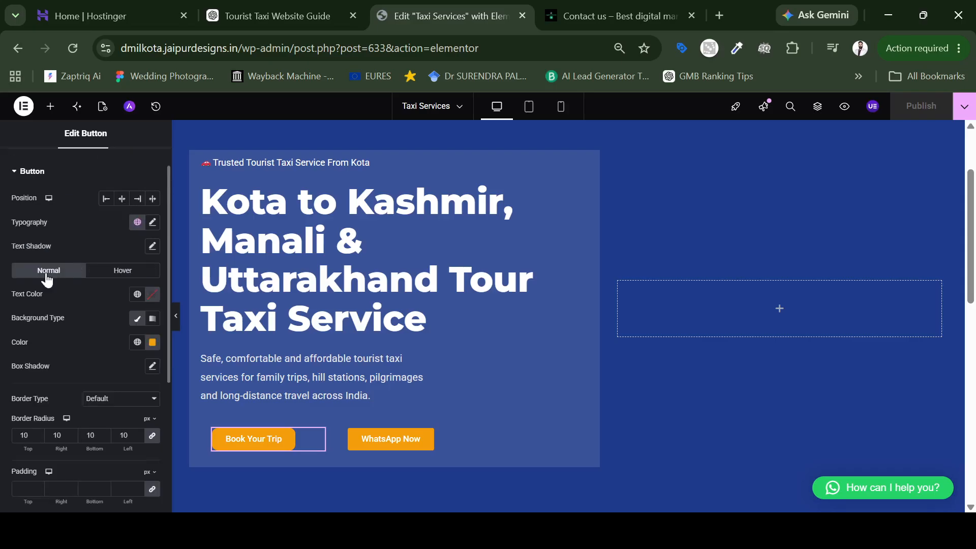
{"action": "left_click", "coordinate": [152, 295]}
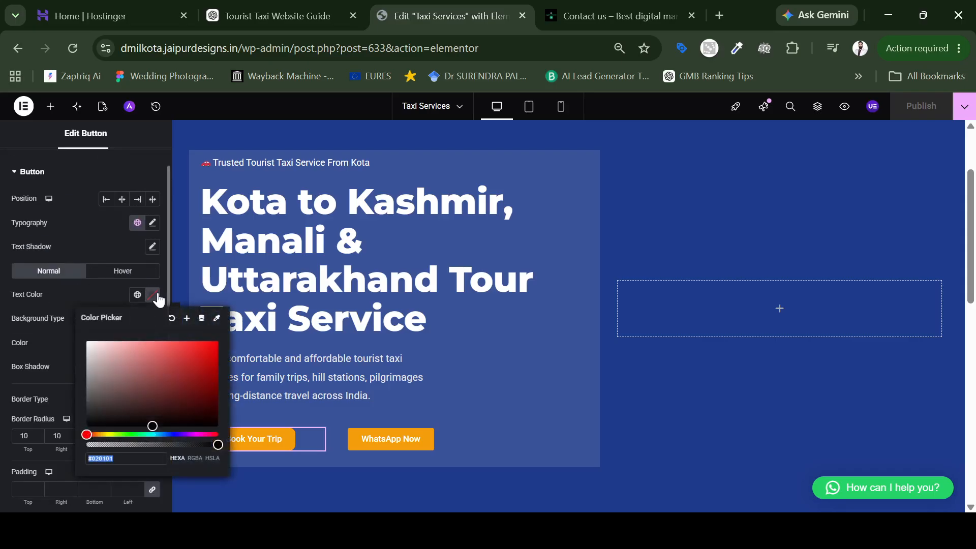
{"action": "left_click", "coordinate": [64, 293]}
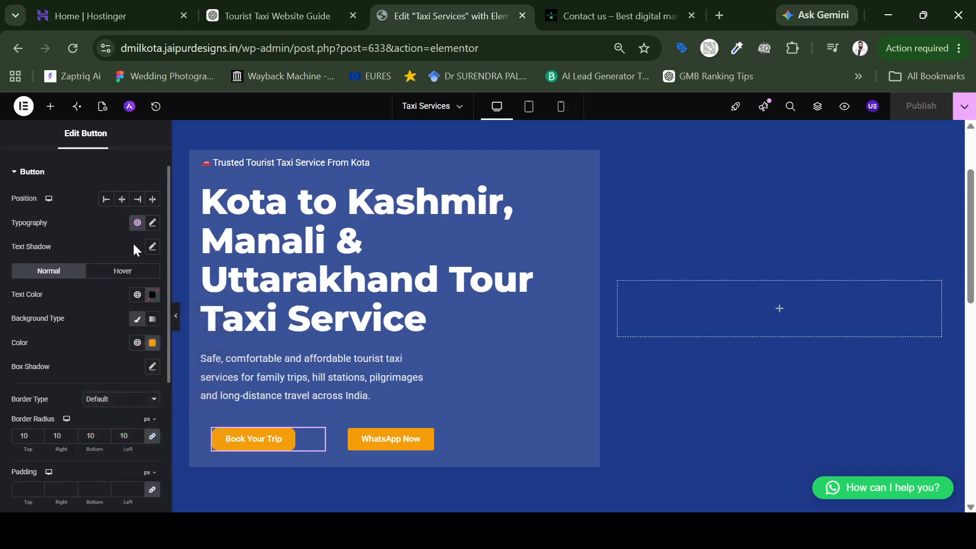
{"action": "left_click", "coordinate": [152, 223]}
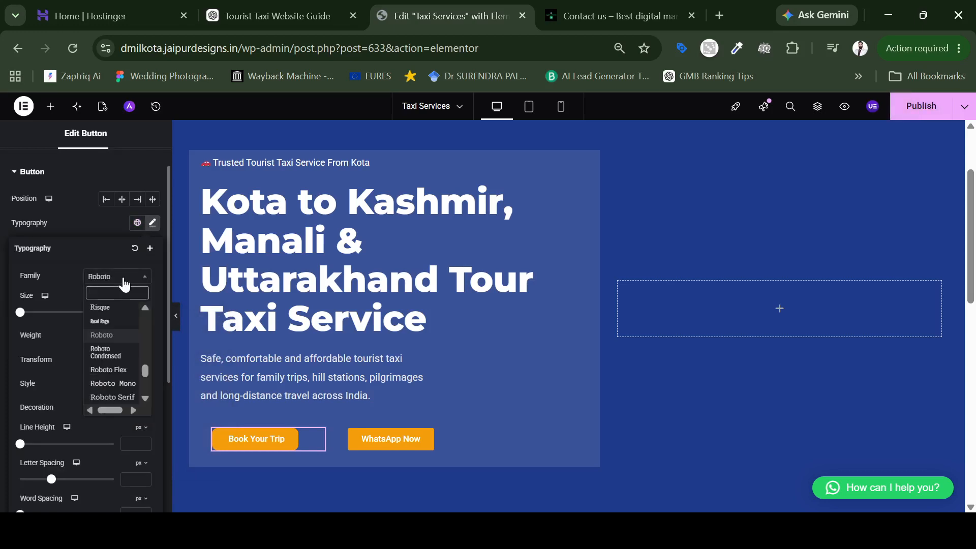
{"action": "type", "text": "pop"}
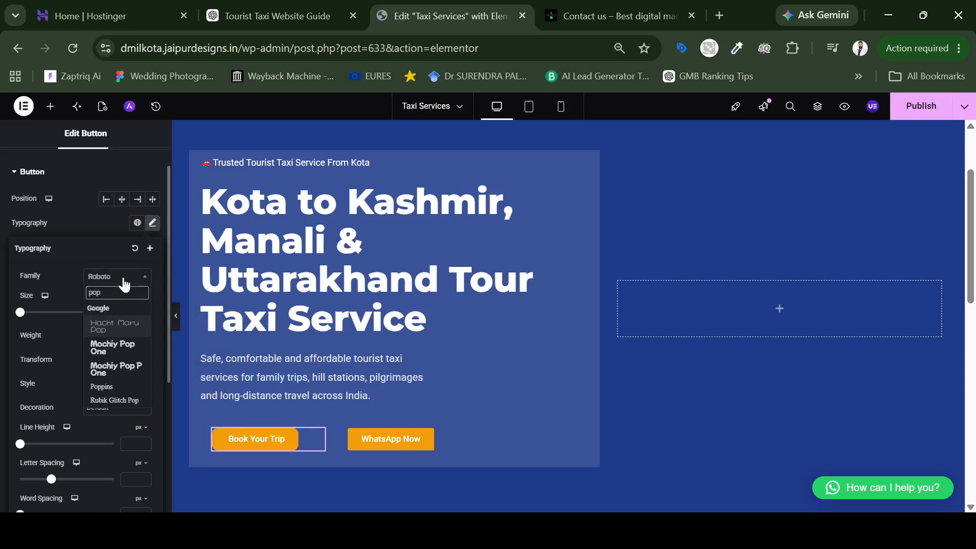
{"action": "left_click", "coordinate": [104, 386]}
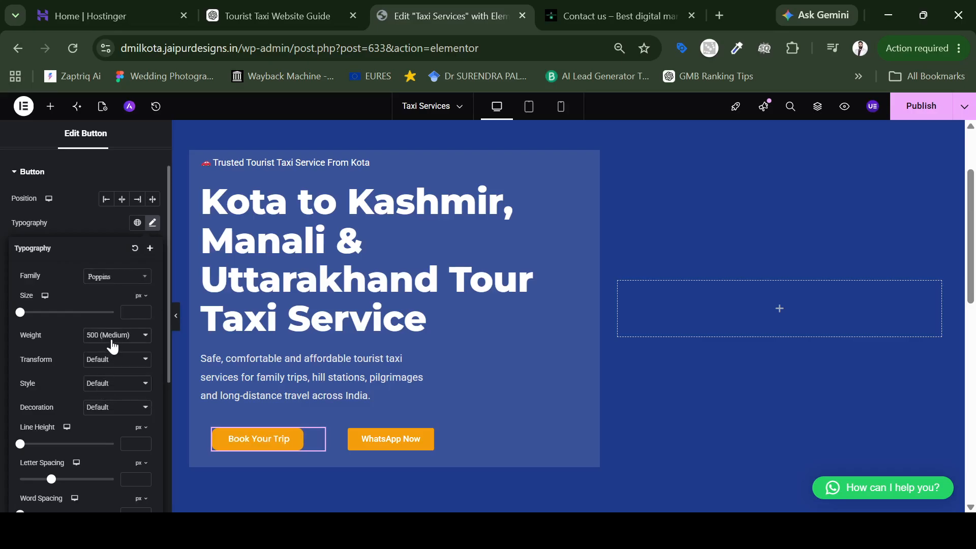
{"action": "left_click", "coordinate": [116, 230]}
Set the letter spacing of the Book Your Trip button's text to 1 px
{"action": "scroll", "coordinate": [81, 403], "scroll_direction": "down", "scroll_amount": 1}
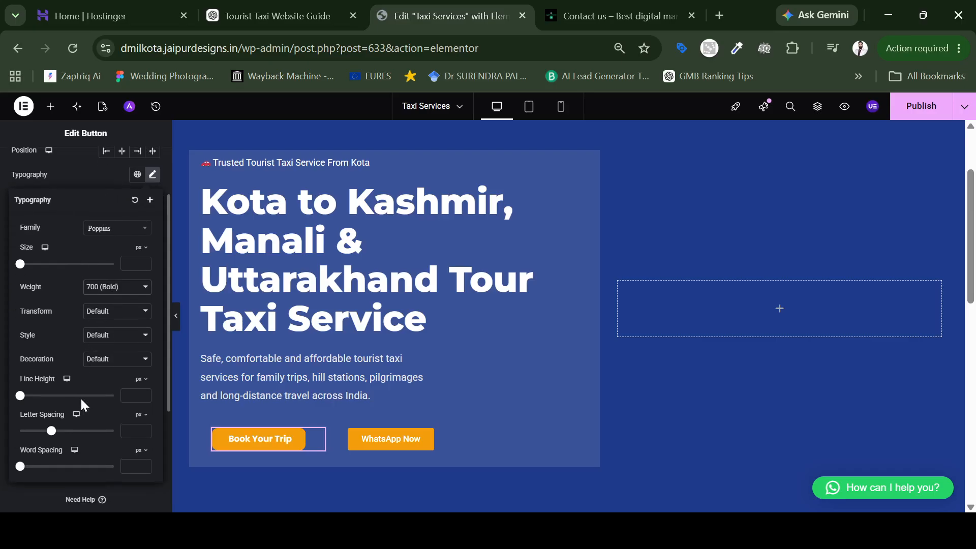
{"action": "scroll", "coordinate": [83, 405], "scroll_direction": "down", "scroll_amount": 1}
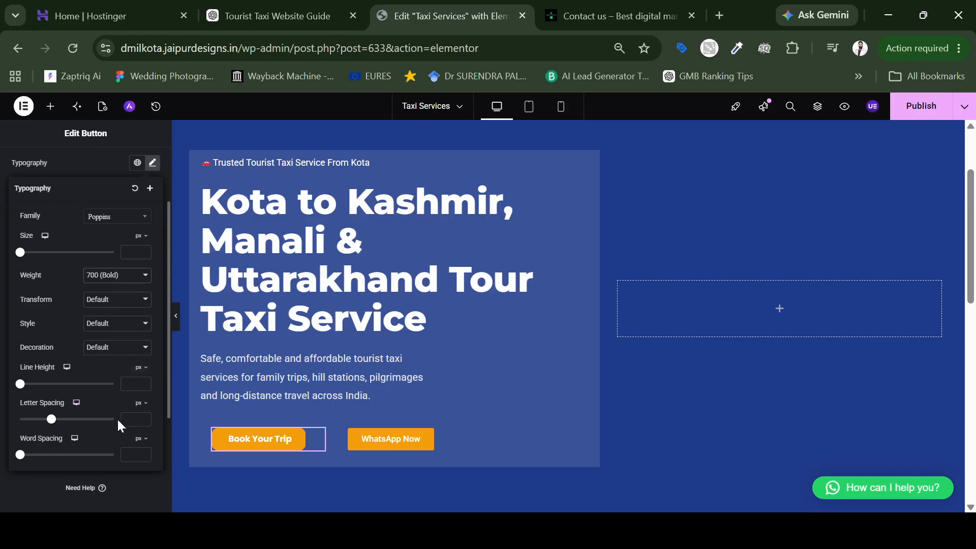
{"action": "left_click", "coordinate": [138, 417]}
{"action": "type", "text": "1"}
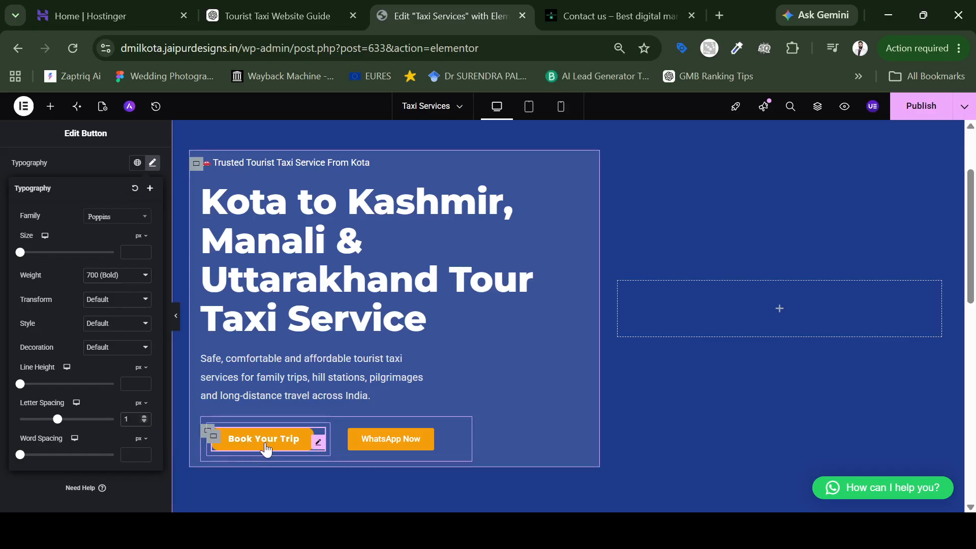
{"action": "scroll", "coordinate": [99, 432], "scroll_direction": "down", "scroll_amount": 2}
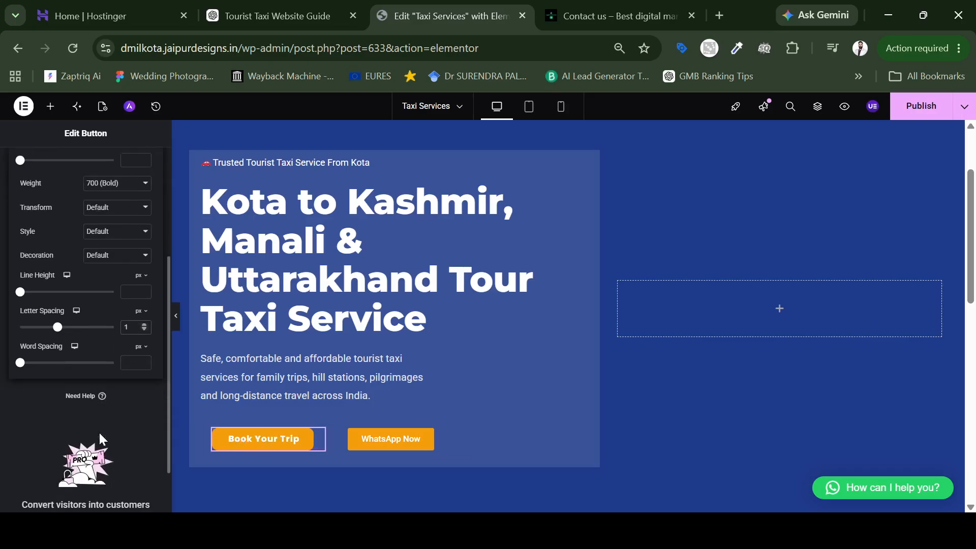
{"action": "left_click", "coordinate": [1, 431]}
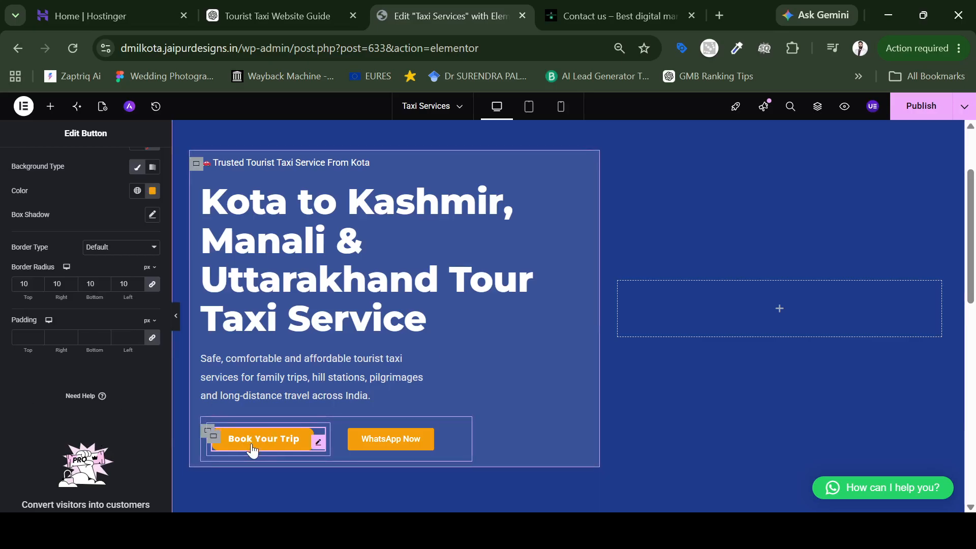
Unlink the Book Your Trip button's padding values and set them to 15 top, 40 right, 15 bottom and 40 left in px
{"action": "left_click", "coordinate": [153, 339]}
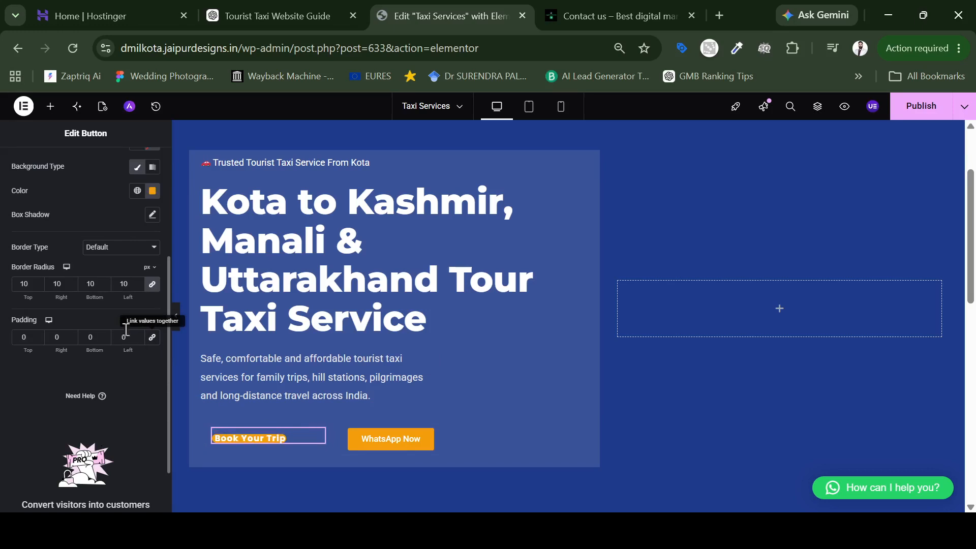
{"action": "double_click", "coordinate": [33, 336]}
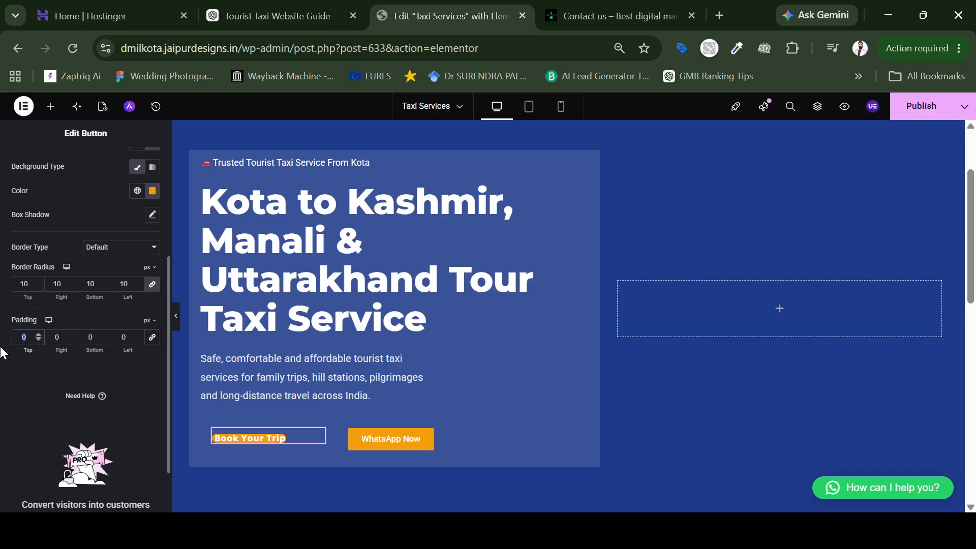
{"action": "type", "text": "15"}
{"action": "double_click", "coordinate": [88, 337]}
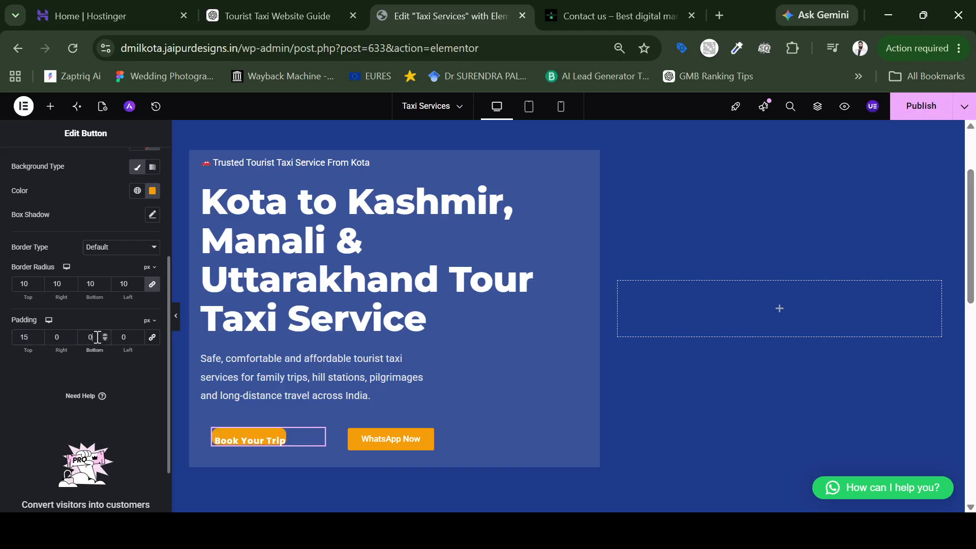
{"action": "type", "text": "15"}
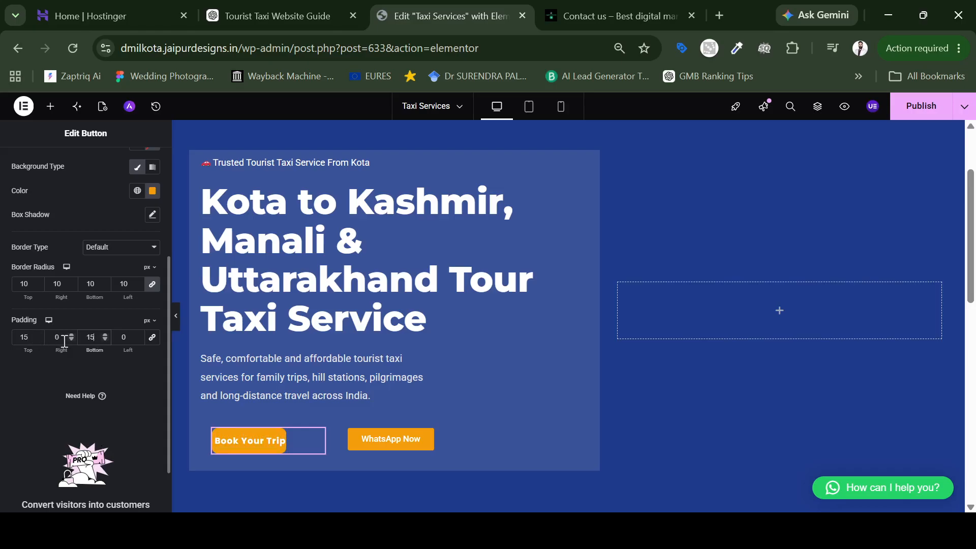
{"action": "double_click", "coordinate": [65, 341]}
{"action": "type", "text": "40"}
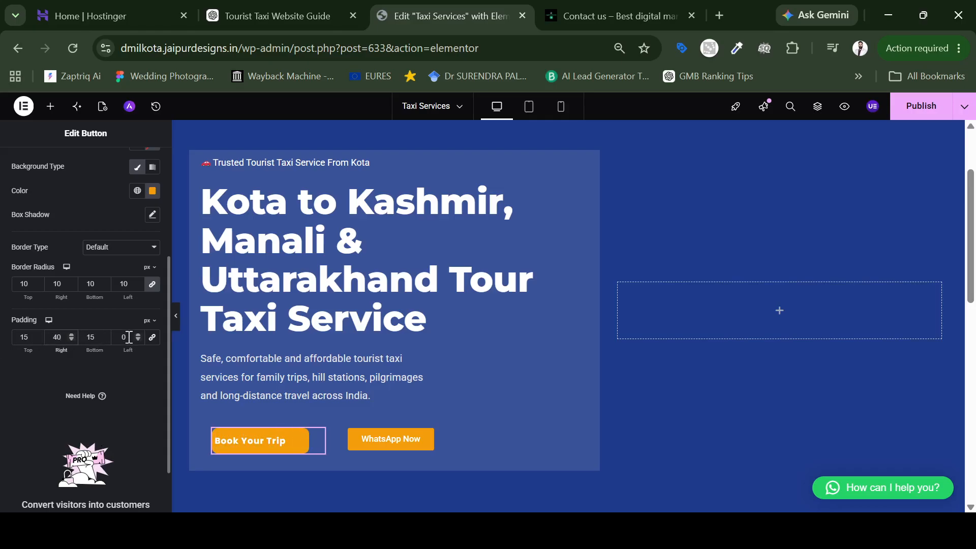
{"action": "double_click", "coordinate": [129, 337]}
{"action": "type", "text": "40"}
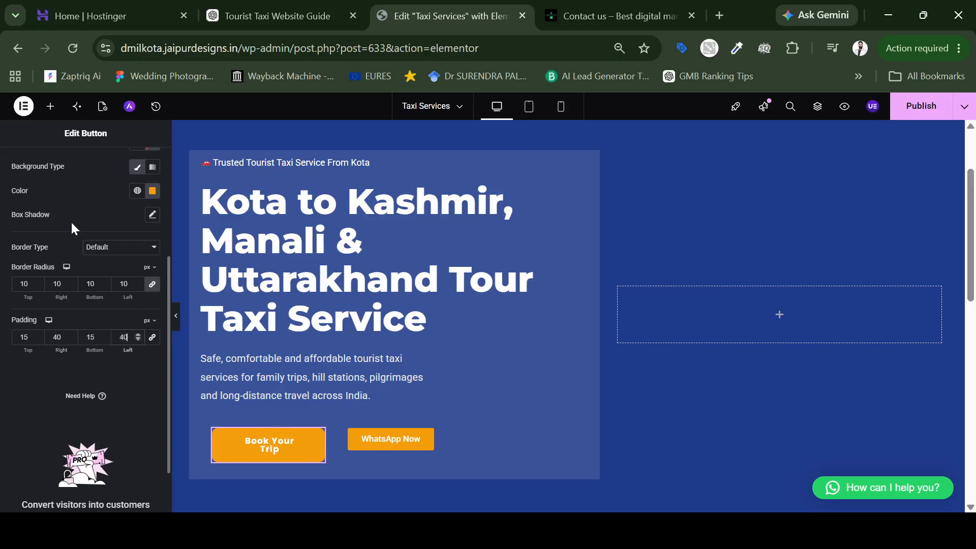
Set the Book Your Trip button's typography size to 18 px
{"action": "scroll", "coordinate": [55, 267], "scroll_direction": "up", "scroll_amount": 2}
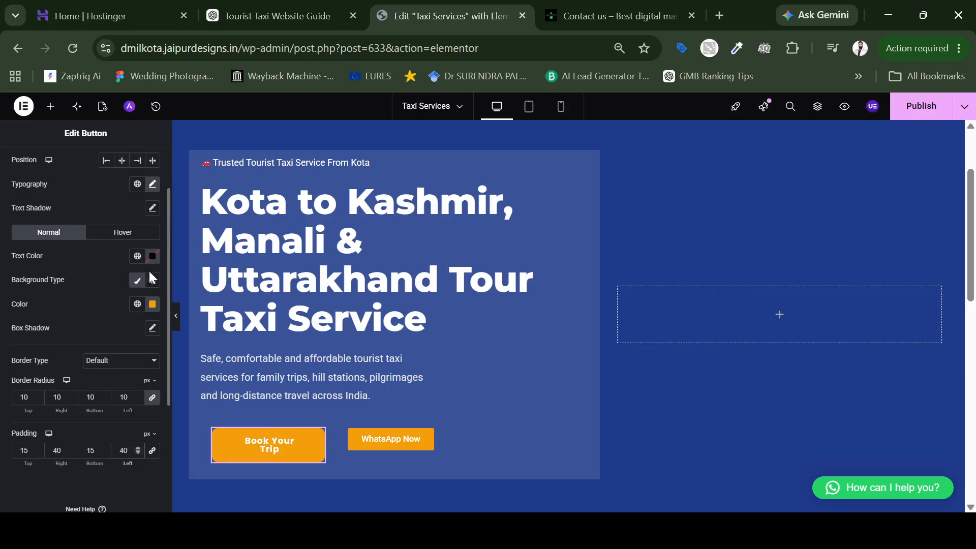
{"action": "scroll", "coordinate": [81, 292], "scroll_direction": "up", "scroll_amount": 1}
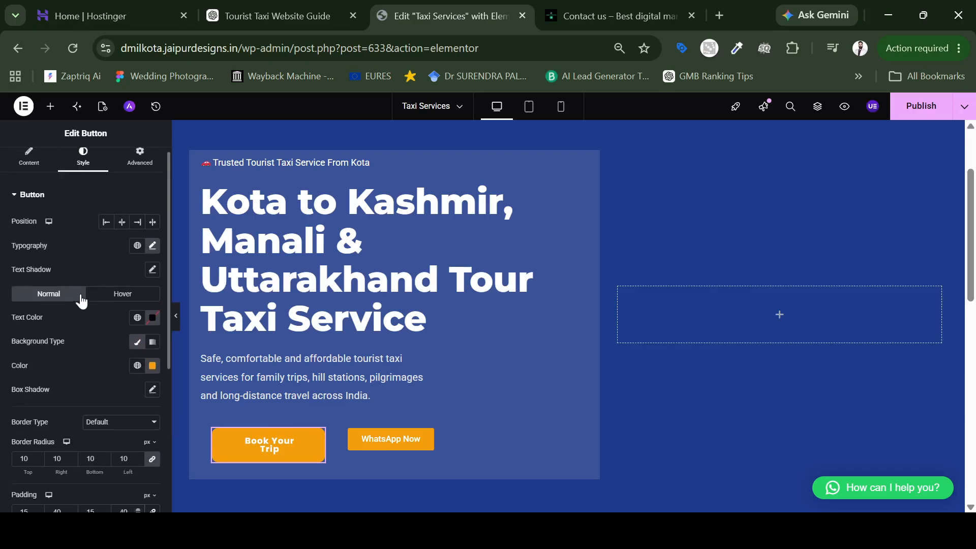
{"action": "left_click", "coordinate": [153, 248]}
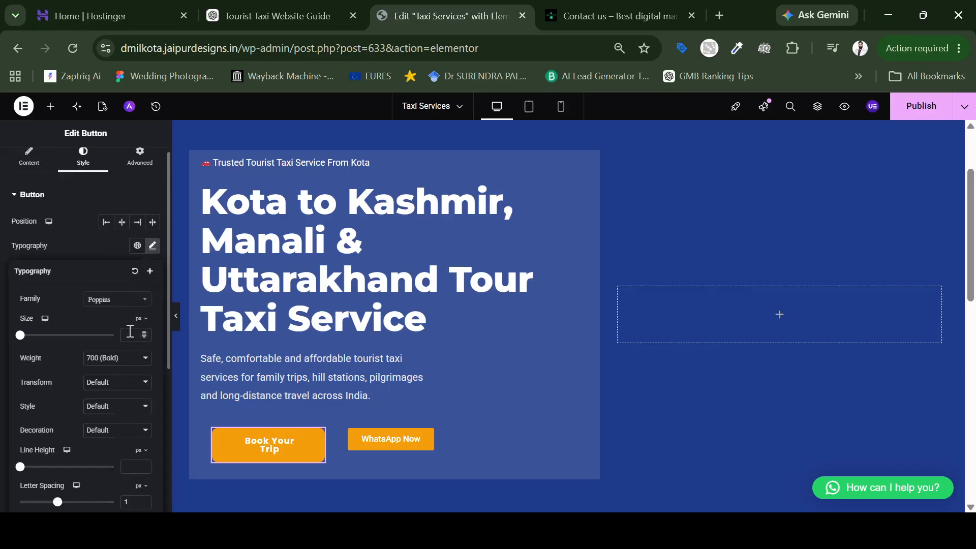
{"action": "type", "text": "16"}
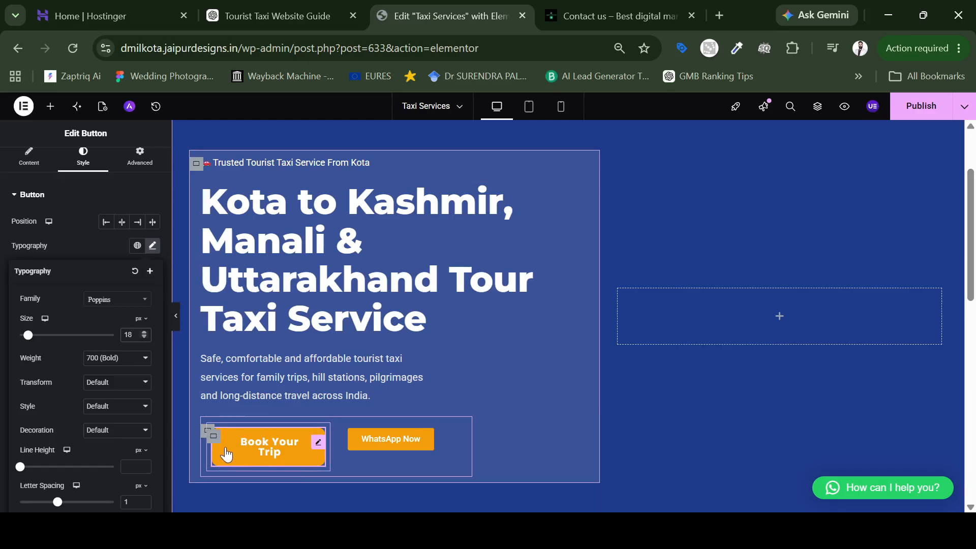
{"action": "left_click", "coordinate": [278, 448]}
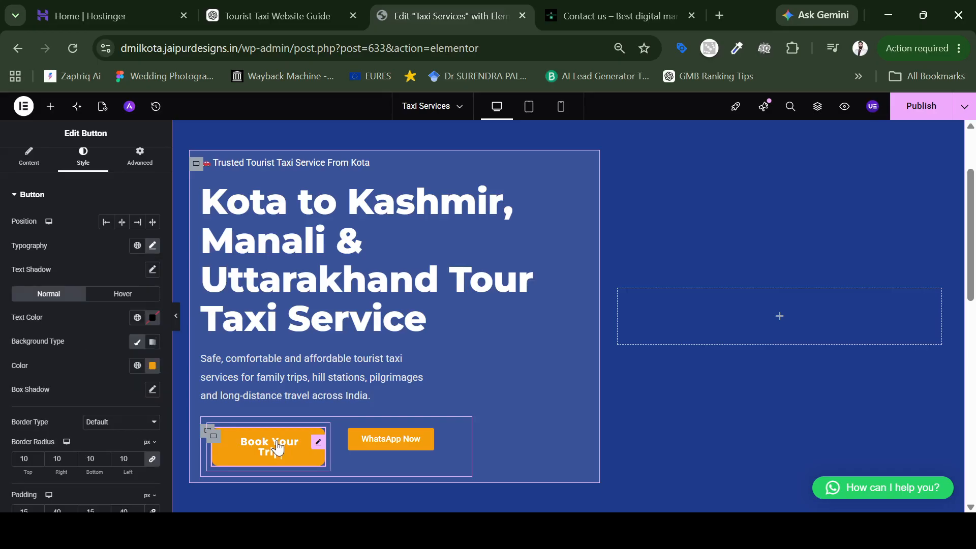
Copy the Book Your Trip button's normal background color #F59E0B and apply it as its hover text color
{"action": "left_click", "coordinate": [152, 366]}
{"action": "key", "text": "ctrl+c"}
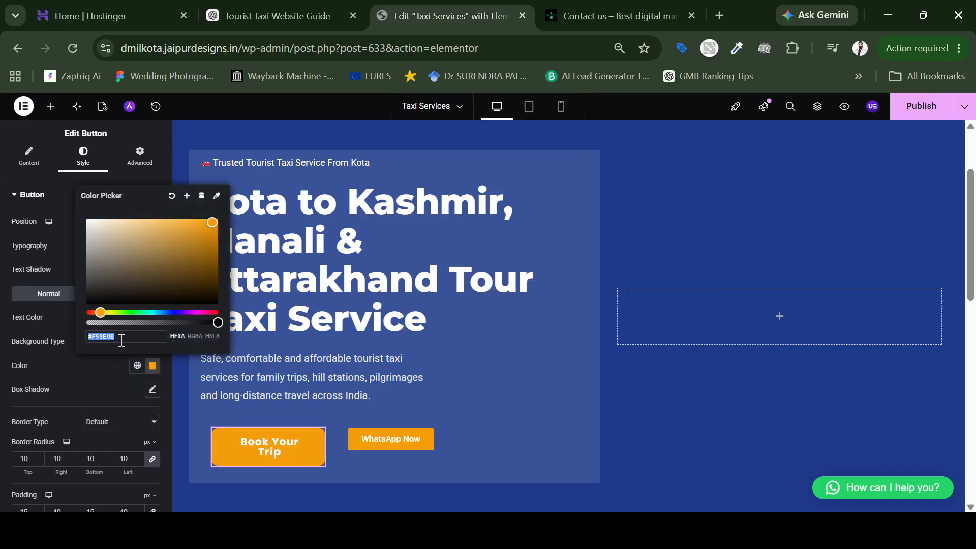
{"action": "left_click", "coordinate": [60, 377]}
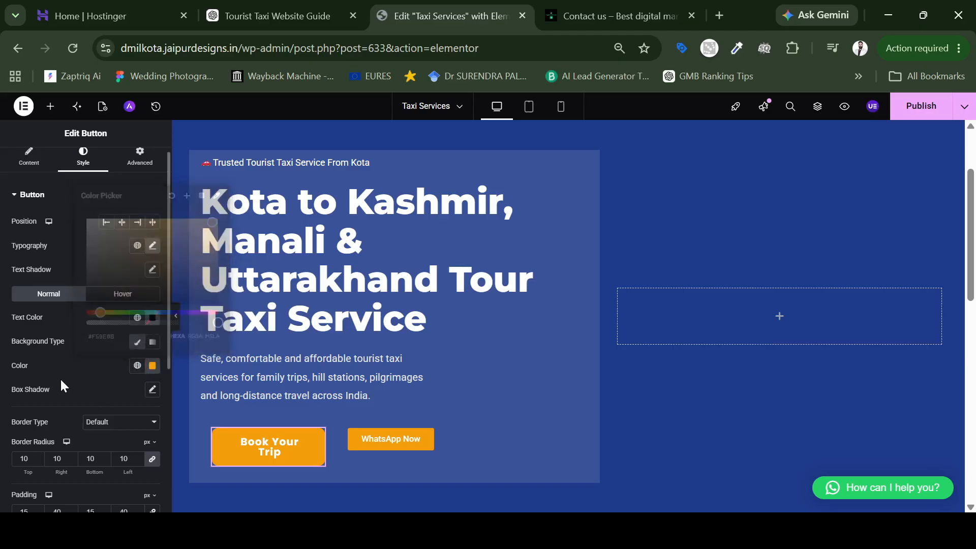
{"action": "left_click", "coordinate": [130, 300]}
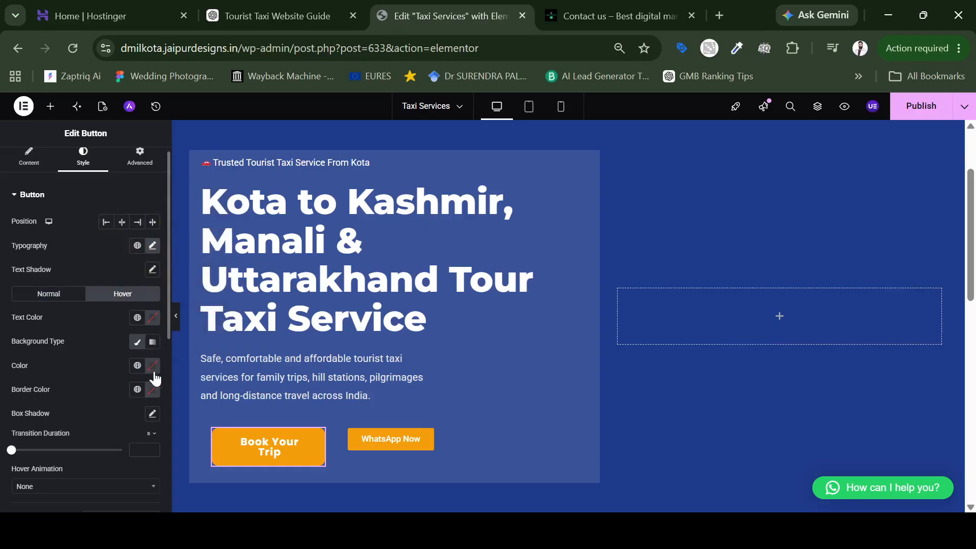
{"action": "left_click", "coordinate": [152, 318]}
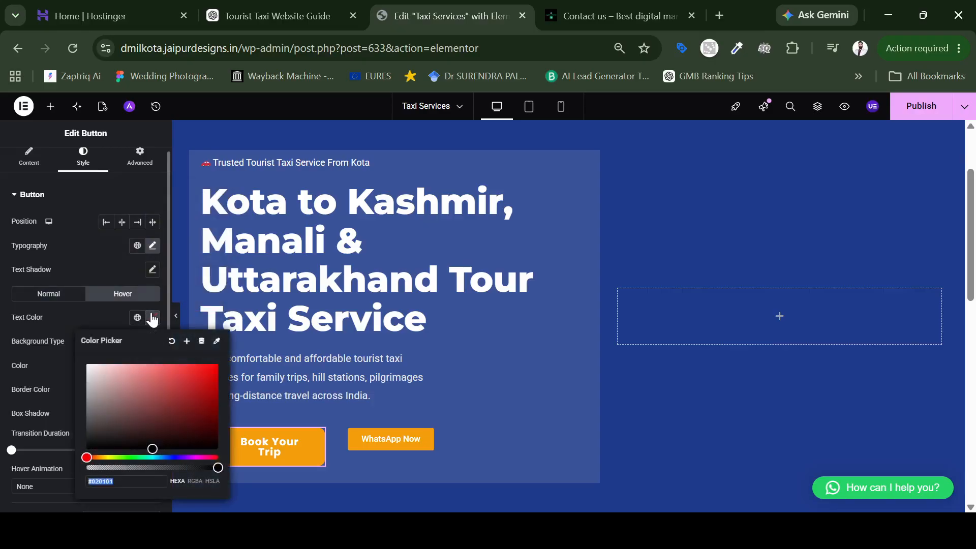
{"action": "key", "text": "ctrl+v"}
{"action": "left_click", "coordinate": [2, 353]}
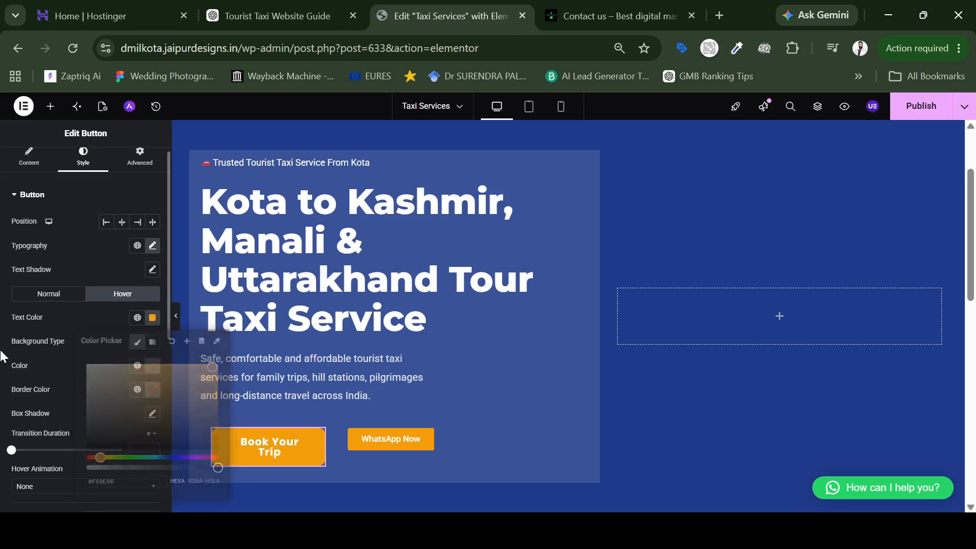
Set the Book Your Trip button's hover background color to white (#FFFFFF)
{"action": "left_click", "coordinate": [51, 296]}
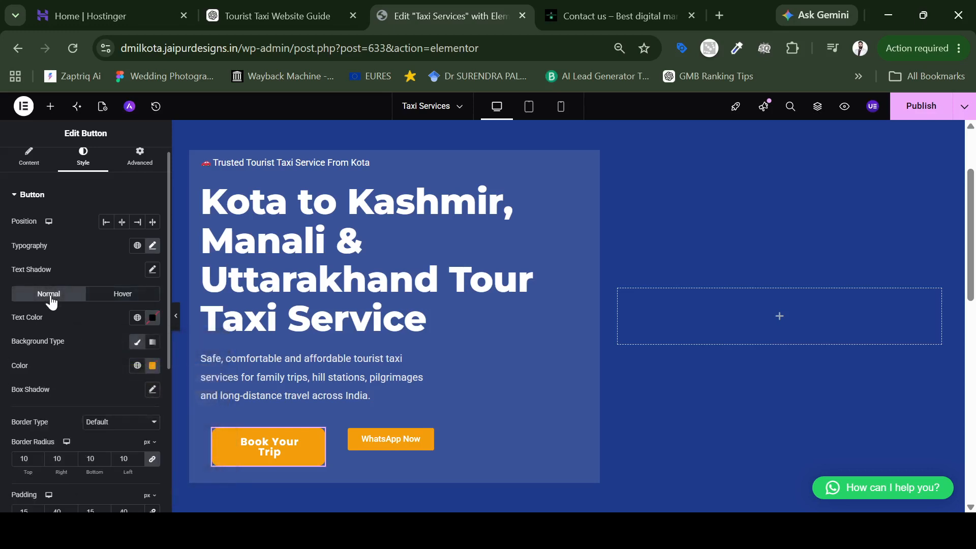
{"action": "left_click", "coordinate": [115, 299]}
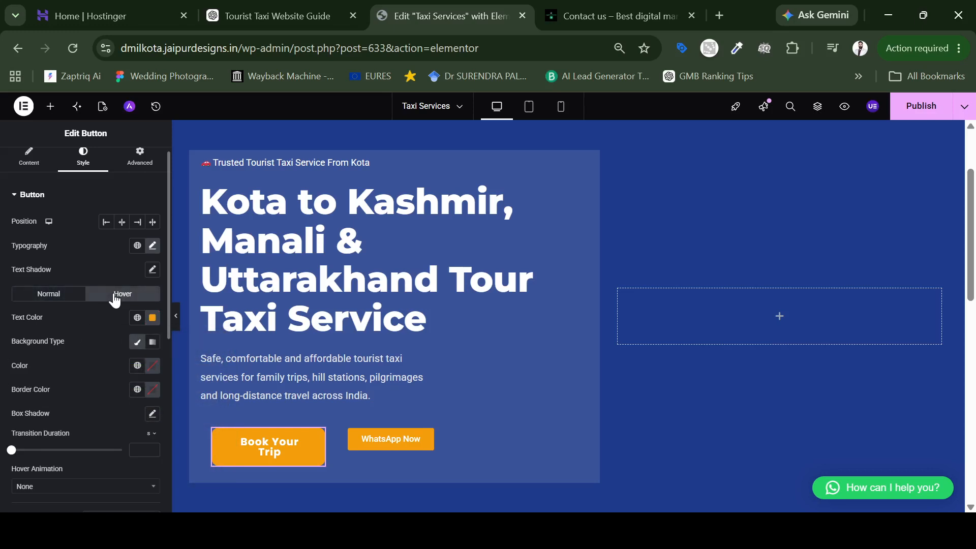
{"action": "left_click", "coordinate": [154, 368]}
{"action": "left_click_drag", "start_coordinate": [135, 271], "coordinate": [61, 206]}
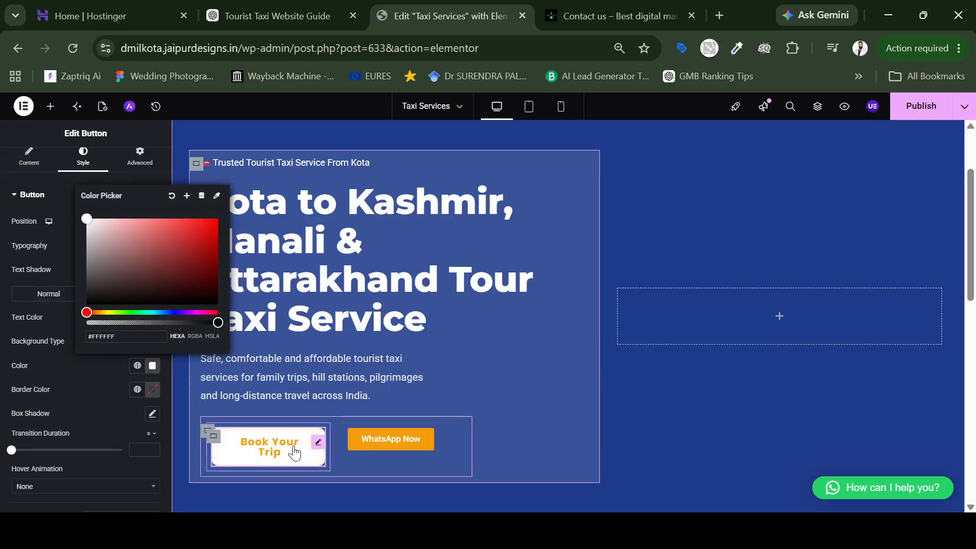
{"action": "left_click", "coordinate": [2, 396]}
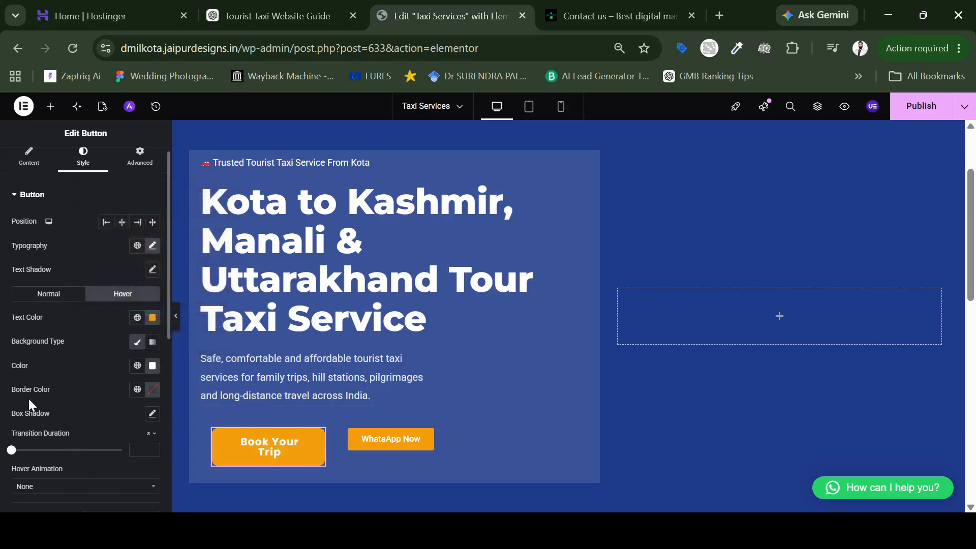
Try the Shrink, Pulse and Pulse Grow hover animations on the Book Your Trip button
{"action": "scroll", "coordinate": [54, 401], "scroll_direction": "down", "scroll_amount": 3}
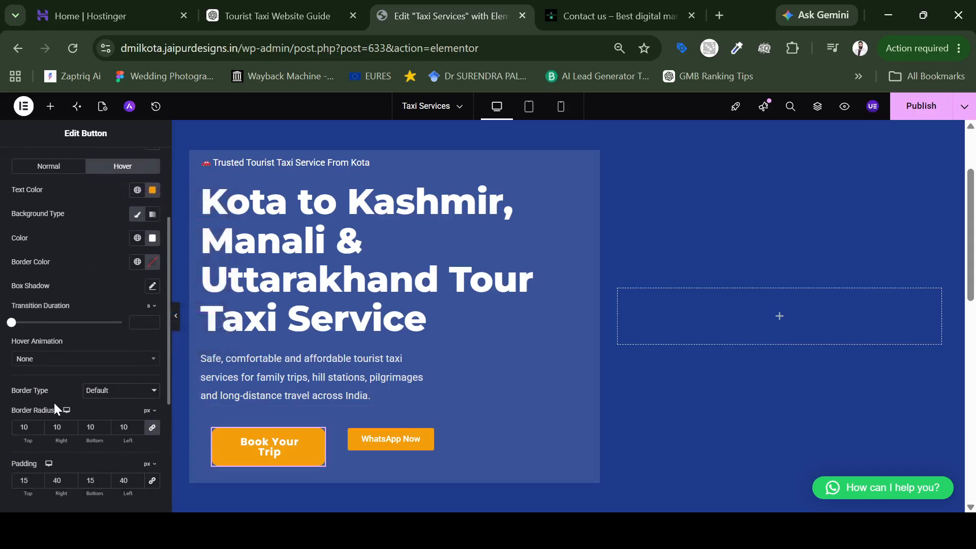
{"action": "left_click", "coordinate": [53, 358]}
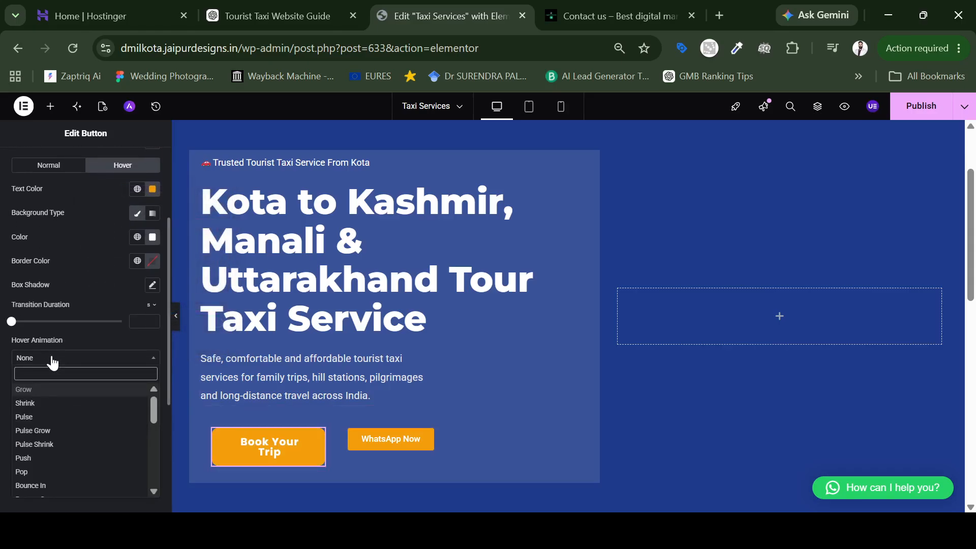
{"action": "left_click", "coordinate": [49, 404]}
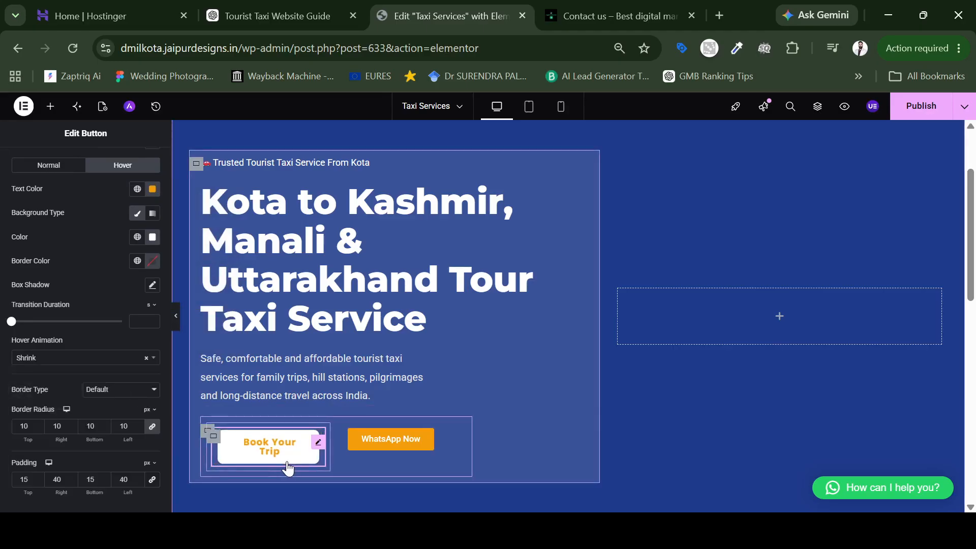
{"action": "left_click", "coordinate": [49, 363]}
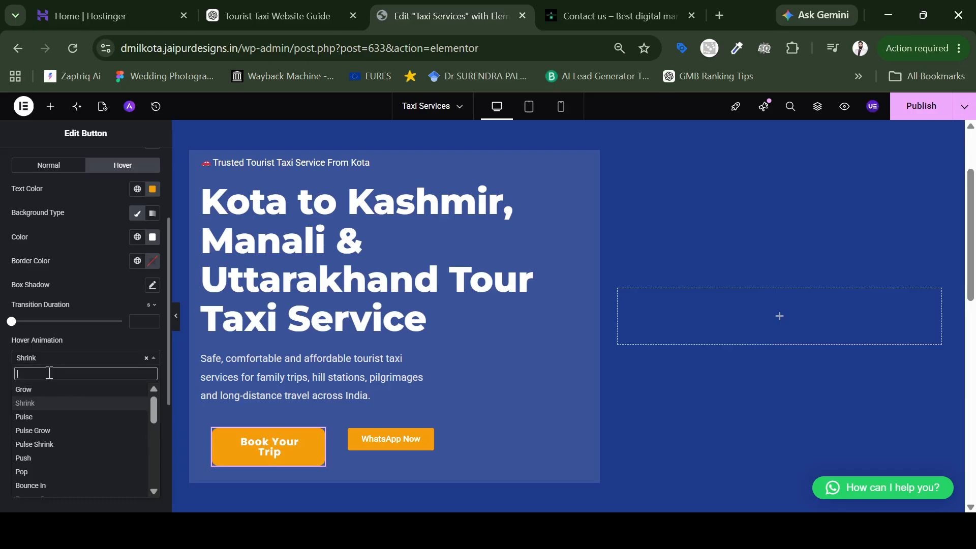
{"action": "left_click", "coordinate": [44, 415]}
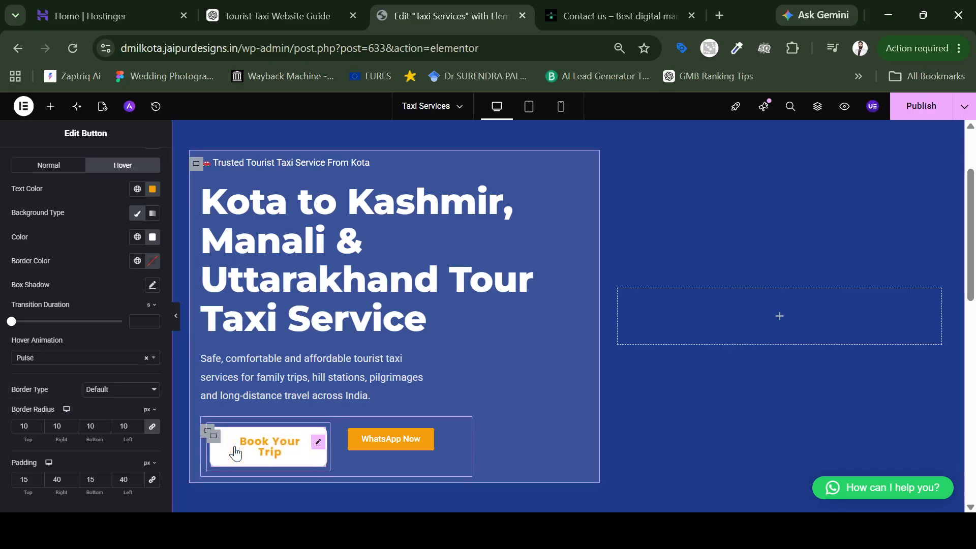
{"action": "left_click", "coordinate": [47, 358]}
{"action": "left_click", "coordinate": [36, 430]}
Set the Book Your Trip button's hover animation to Float and publish the page
{"action": "left_click", "coordinate": [55, 359]}
{"action": "scroll", "coordinate": [58, 458], "scroll_direction": "down", "scroll_amount": 3}
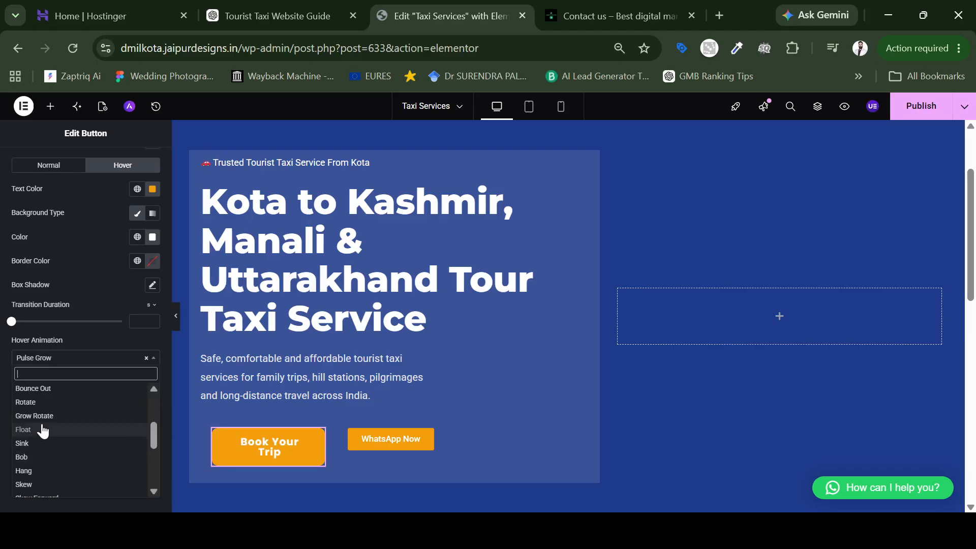
{"action": "left_click", "coordinate": [44, 430]}
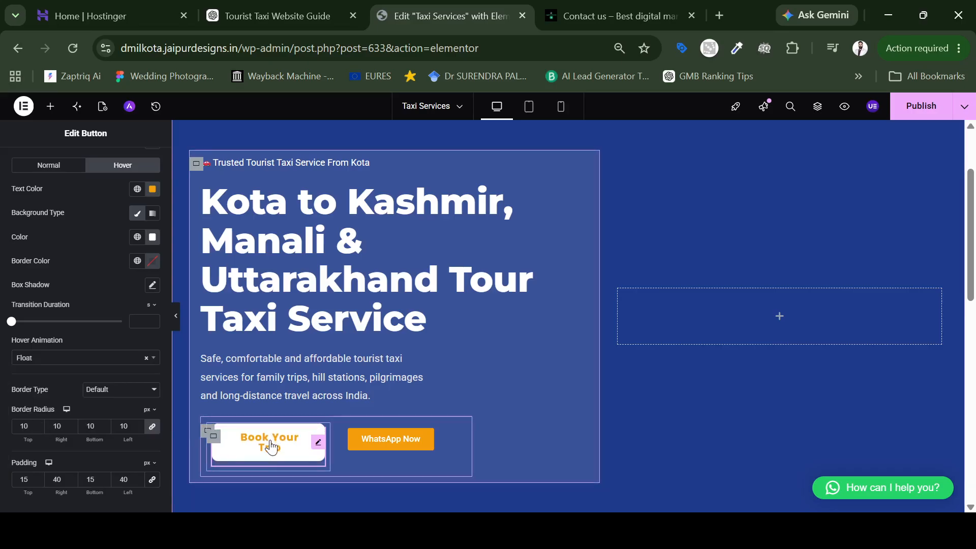
{"action": "left_click", "coordinate": [924, 115]}
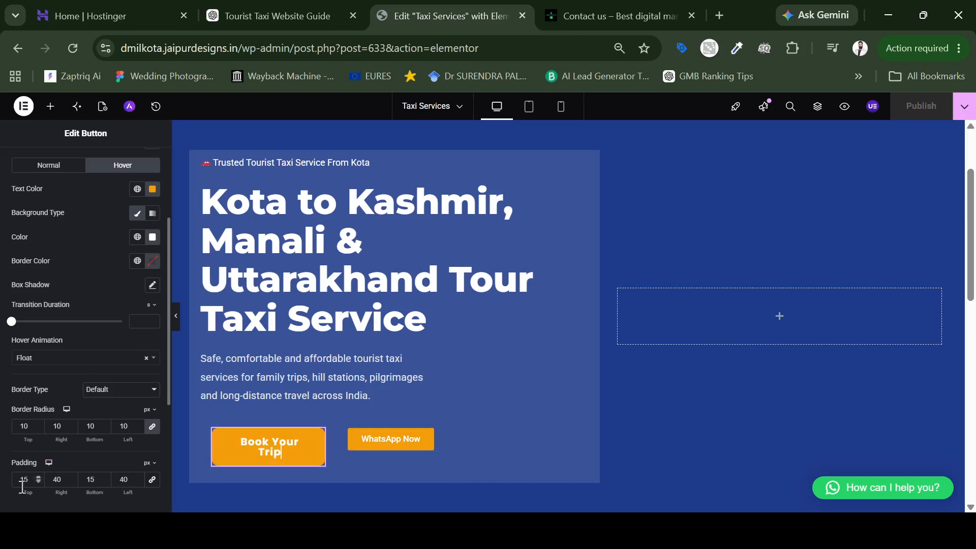
Unlink the WhatsApp Now button's padding values and set them to 15 top, 40 right, 15 bottom and 40 left in px
{"action": "left_click", "coordinate": [380, 448]}
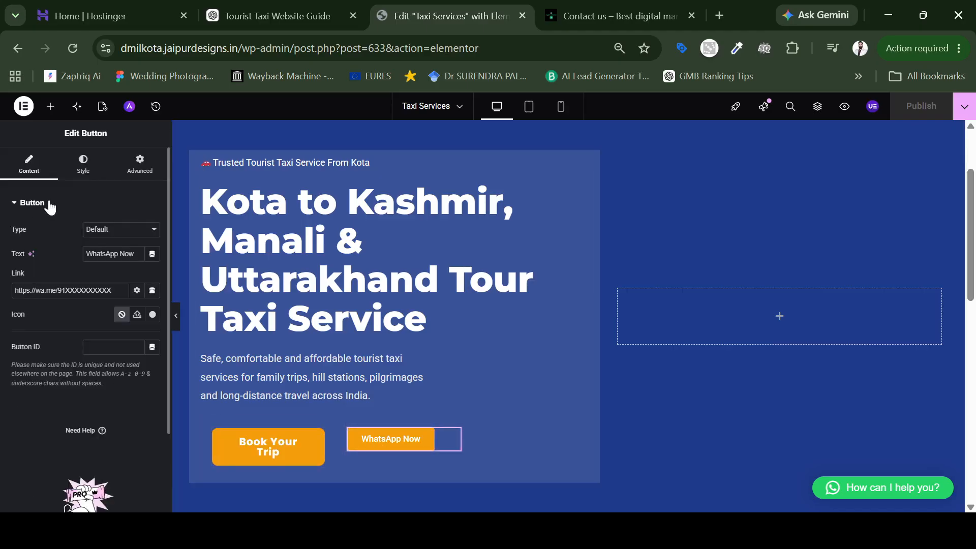
{"action": "left_click", "coordinate": [77, 176]}
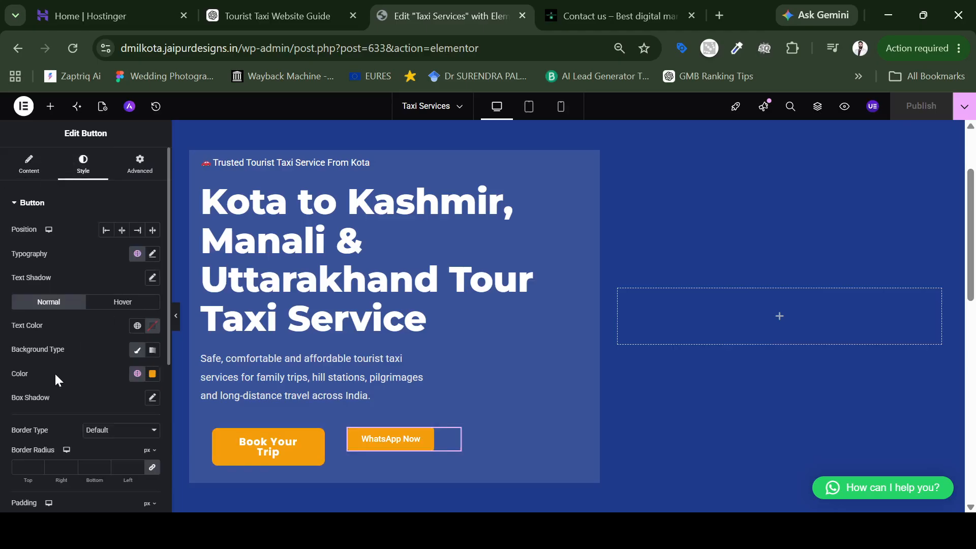
{"action": "scroll", "coordinate": [54, 376], "scroll_direction": "down", "scroll_amount": 2}
{"action": "left_click", "coordinate": [152, 417]}
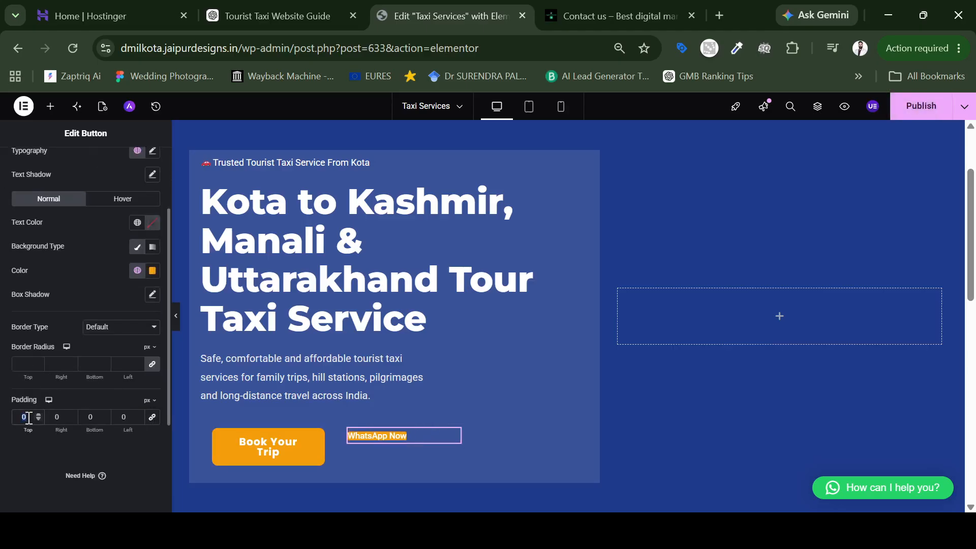
{"action": "type", "text": "15"}
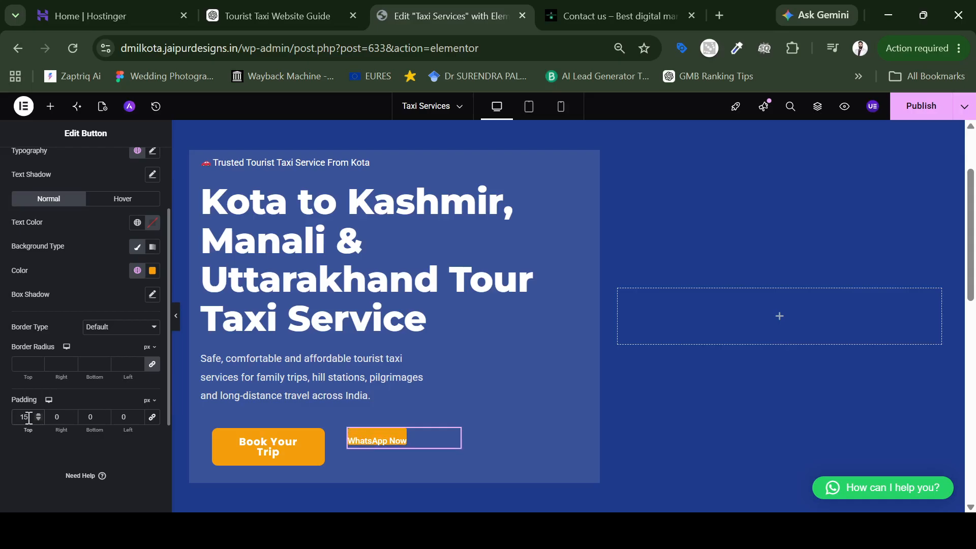
{"action": "key", "text": "Tab"}
{"action": "type", "text": "40"}
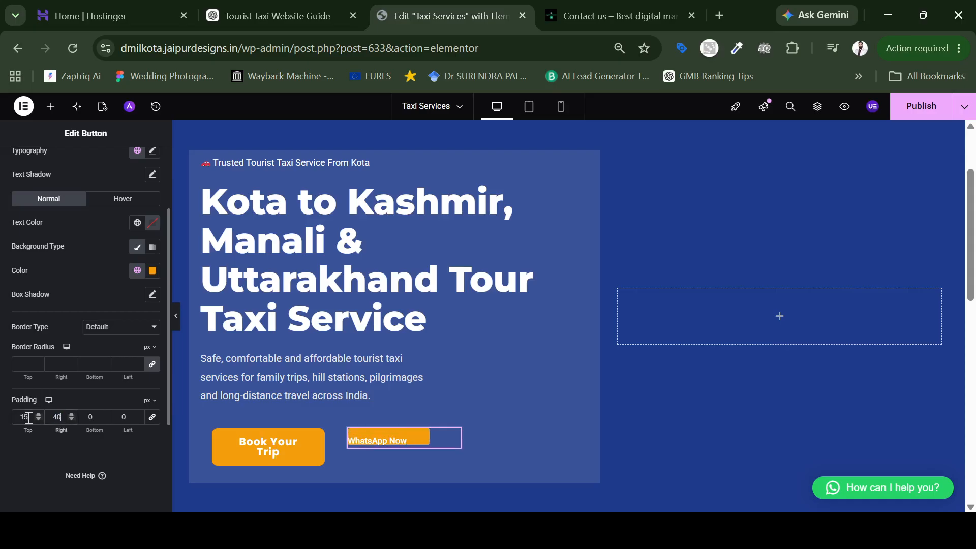
{"action": "key", "text": "Tab"}
{"action": "type", "text": "15"}
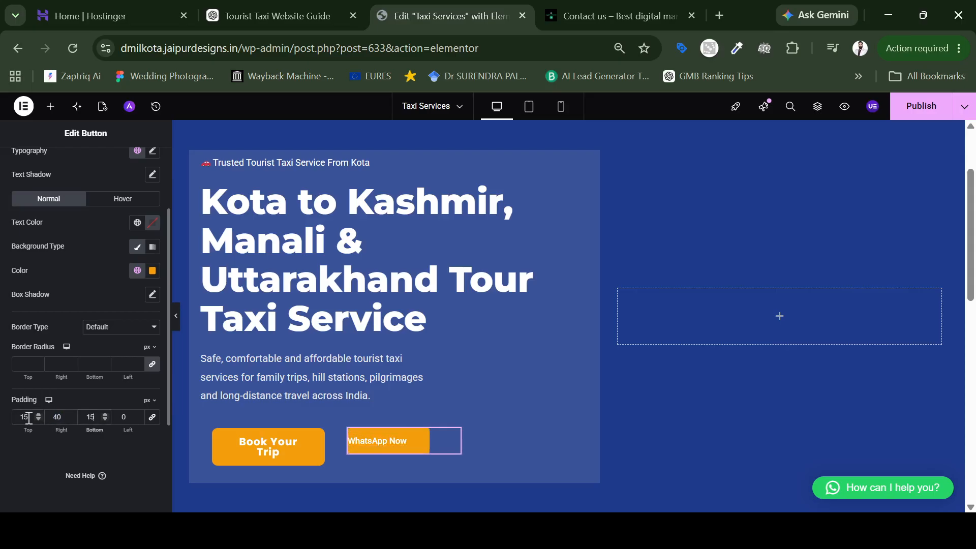
{"action": "key", "text": "Tab"}
{"action": "type", "text": "40"}
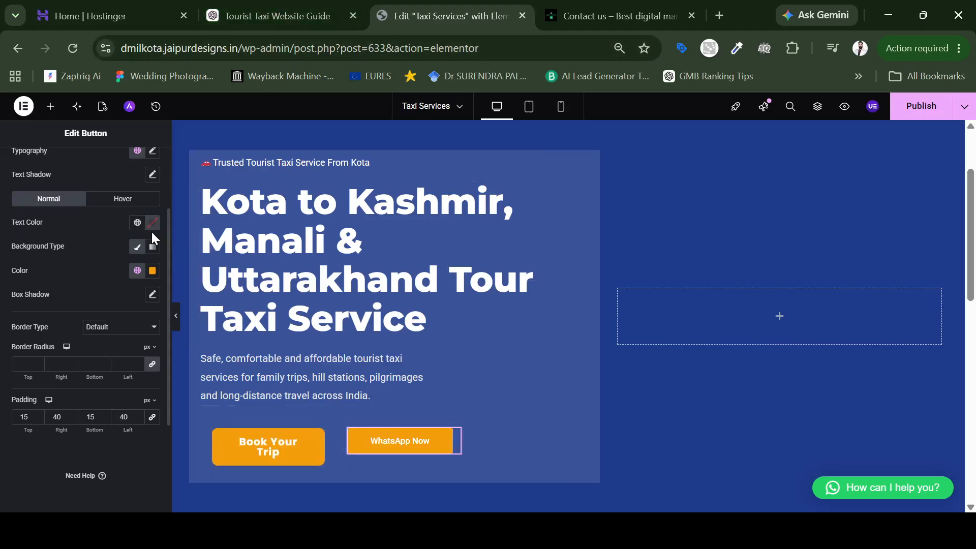
Set the WhatsApp Now button's typography to size 18 px and weight 700 (Bold), and publish the page
{"action": "scroll", "coordinate": [78, 286], "scroll_direction": "up", "scroll_amount": 3}
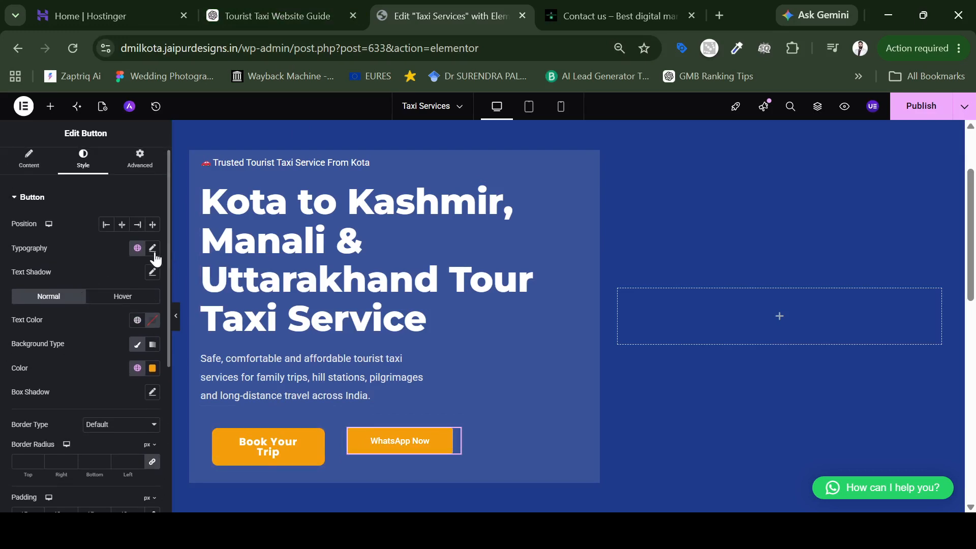
{"action": "left_click", "coordinate": [153, 252]}
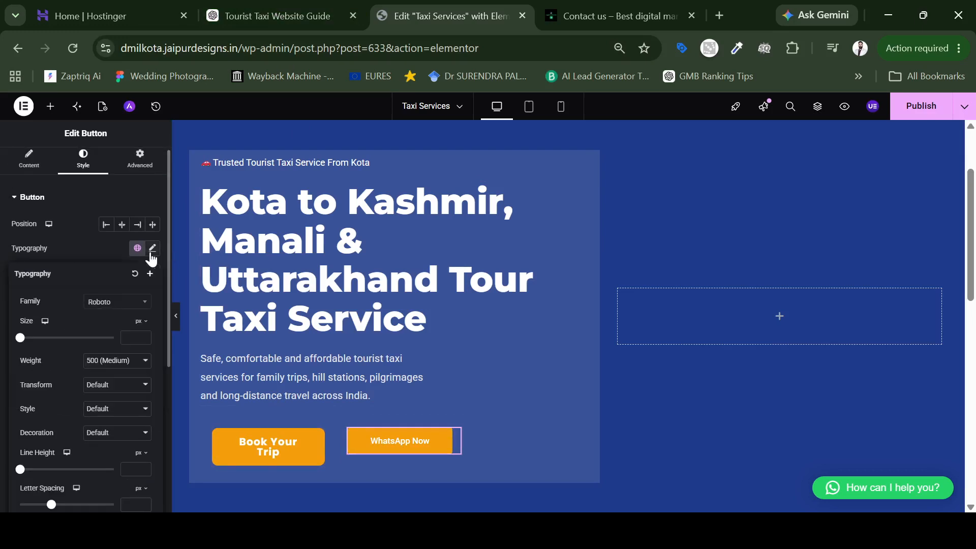
{"action": "left_click", "coordinate": [133, 338]}
{"action": "type", "text": "18"}
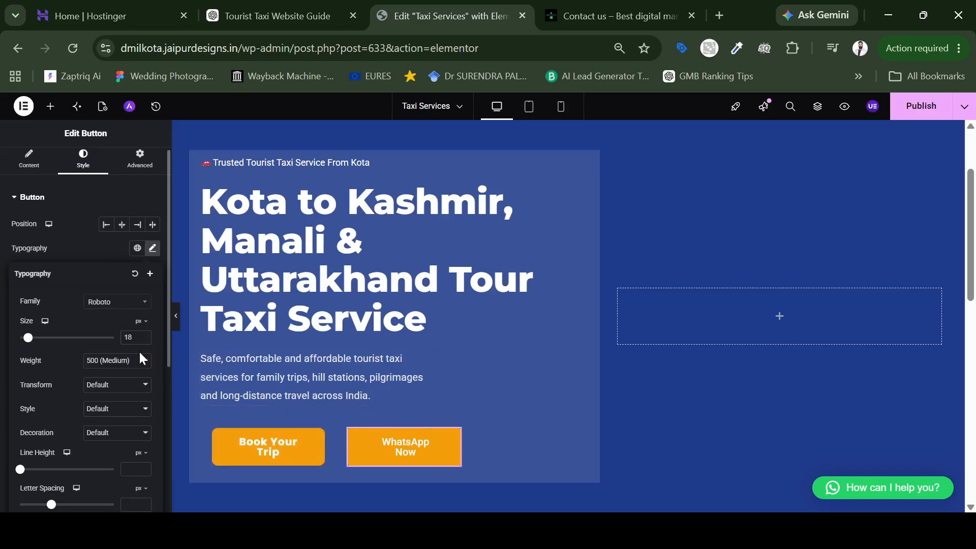
{"action": "left_click", "coordinate": [105, 253]}
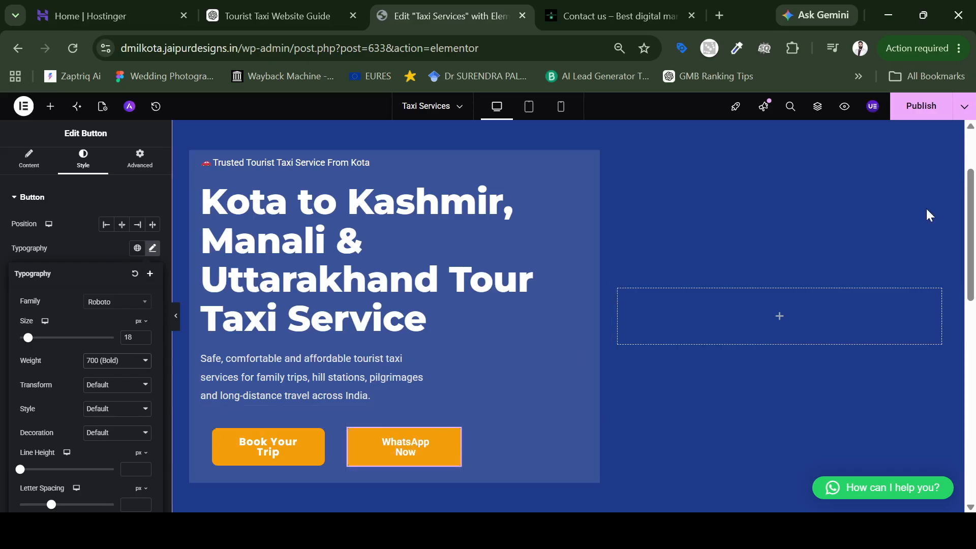
{"action": "left_click", "coordinate": [921, 105]}
Reload the live site, open its Taxi Services page and inspect the hero section and both buttons
{"action": "left_click", "coordinate": [608, 4]}
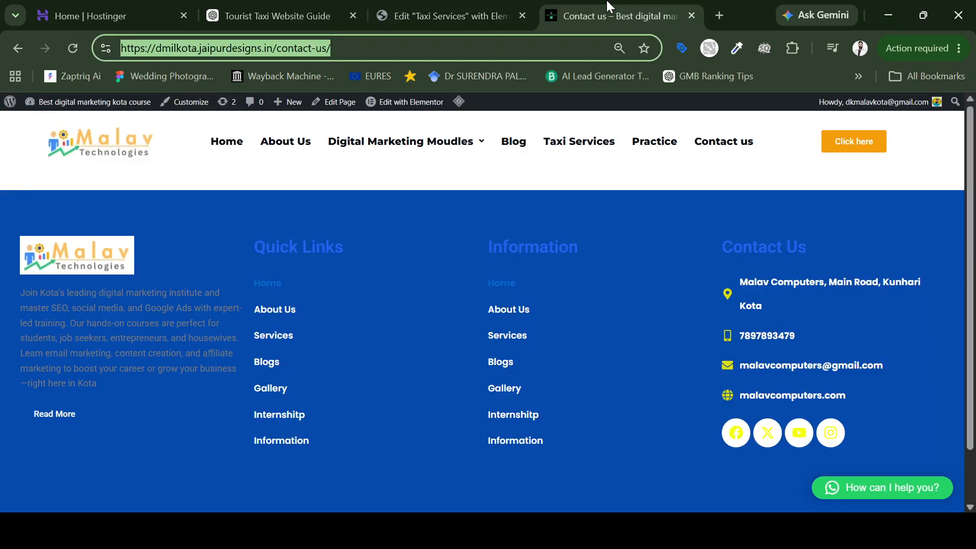
{"action": "key", "text": "F5"}
{"action": "left_click", "coordinate": [580, 148]}
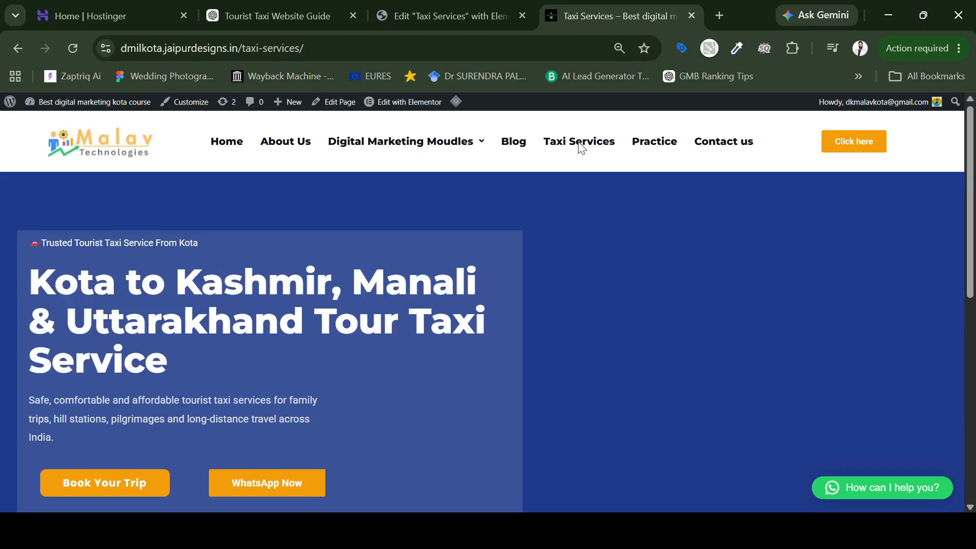
{"action": "scroll", "coordinate": [666, 302], "scroll_direction": "down", "scroll_amount": 3}
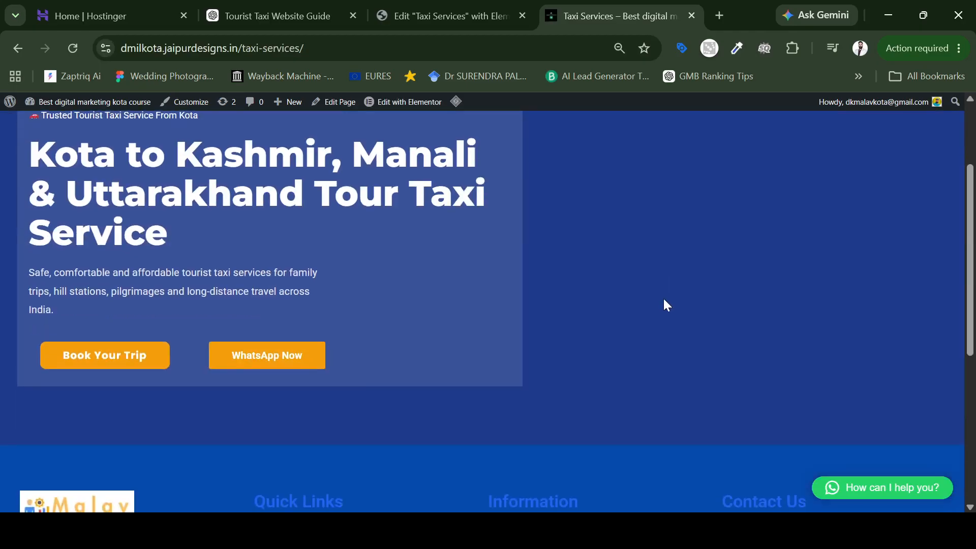
{"action": "scroll", "coordinate": [665, 300], "scroll_direction": "up", "scroll_amount": 2}
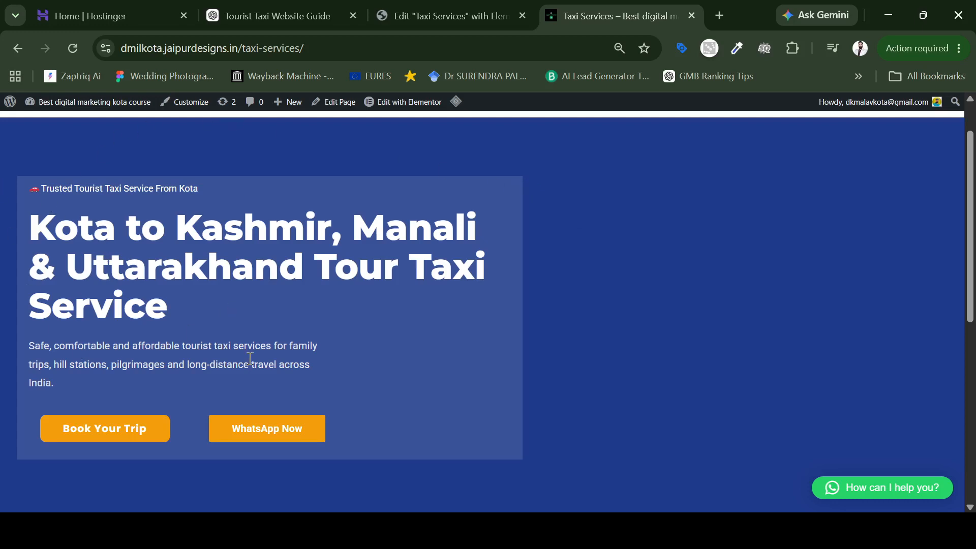
{"action": "scroll", "coordinate": [464, 256], "scroll_direction": "up", "scroll_amount": 1}
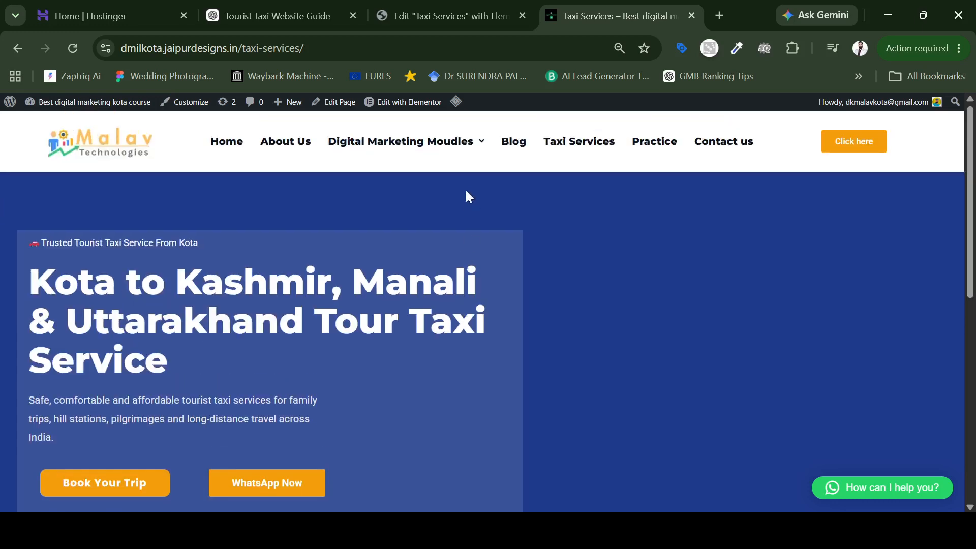
{"action": "scroll", "coordinate": [597, 366], "scroll_direction": "down", "scroll_amount": 2}
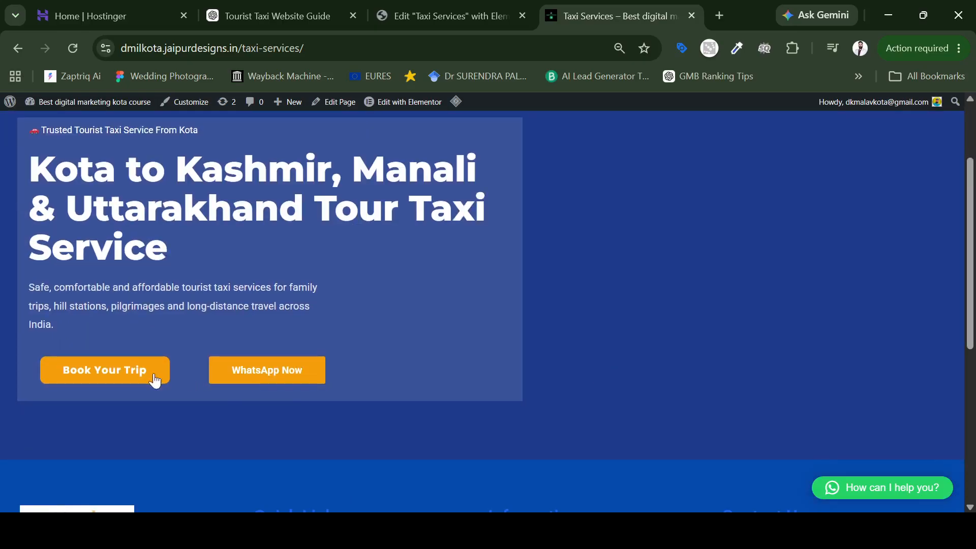
{"action": "scroll", "coordinate": [479, 326], "scroll_direction": "up", "scroll_amount": 1}
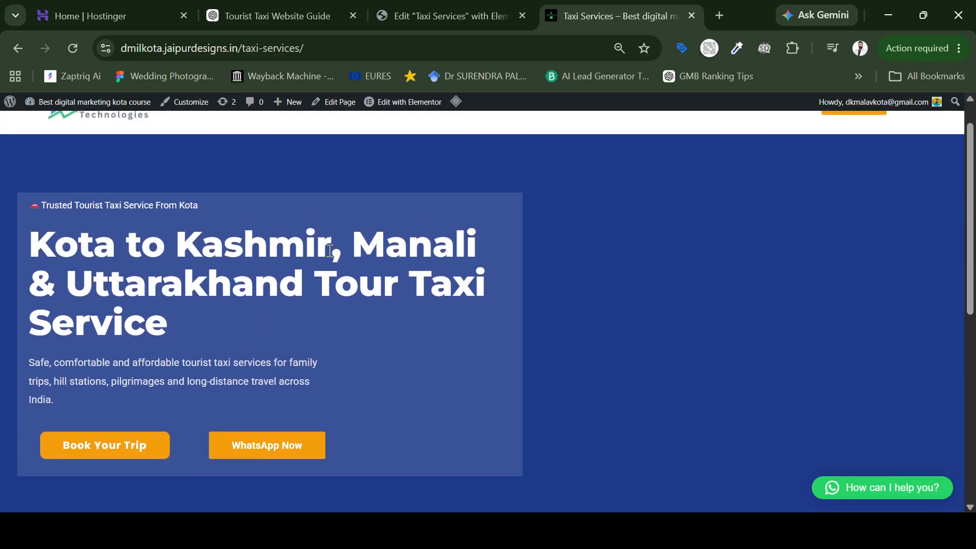
Back in the Elementor editor, set the WhatsApp Now button's border radius to 10 px on all corners
{"action": "left_click", "coordinate": [401, 15]}
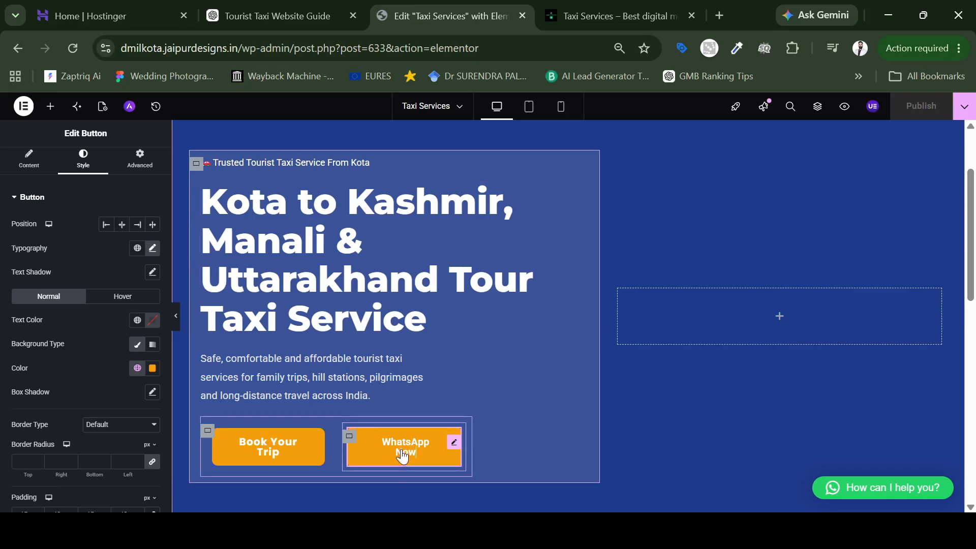
{"action": "scroll", "coordinate": [54, 432], "scroll_direction": "down", "scroll_amount": 1}
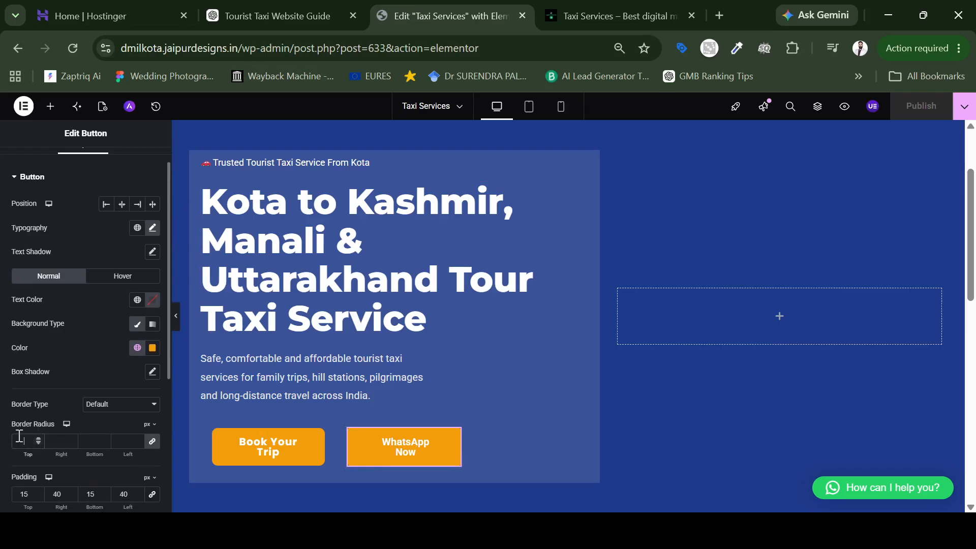
{"action": "type", "text": "10"}
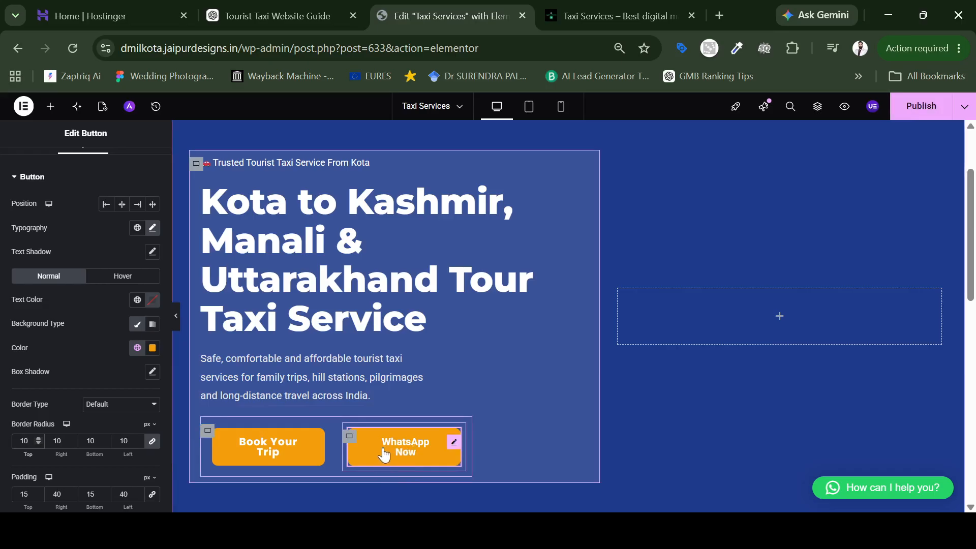
Set the WhatsApp Now button's hover background color to white
{"action": "scroll", "coordinate": [100, 343], "scroll_direction": "up", "scroll_amount": 1}
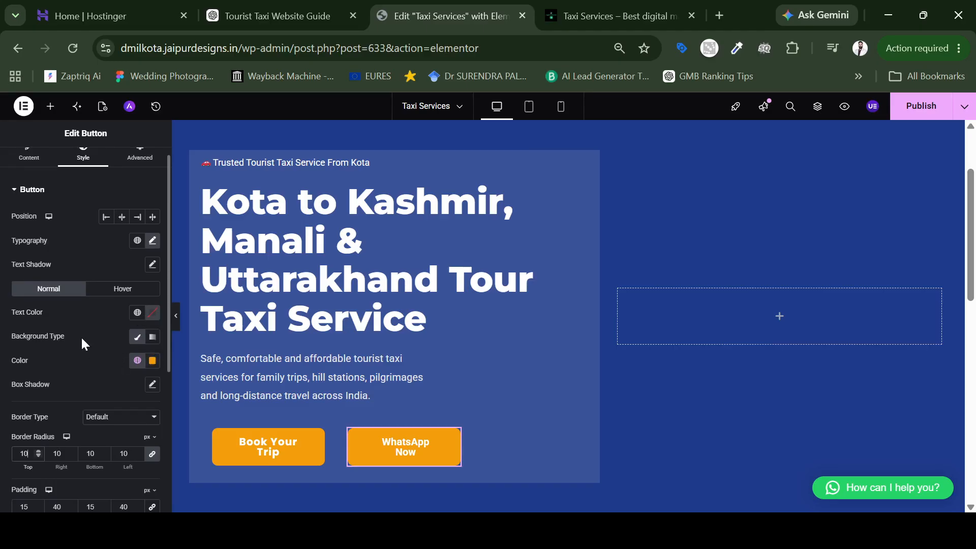
{"action": "left_click", "coordinate": [121, 290]}
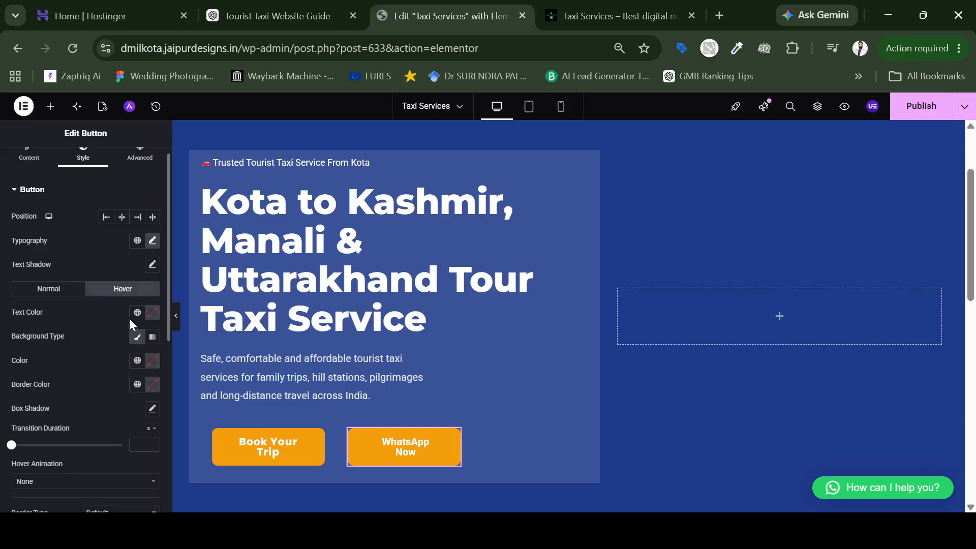
{"action": "left_click", "coordinate": [150, 360]}
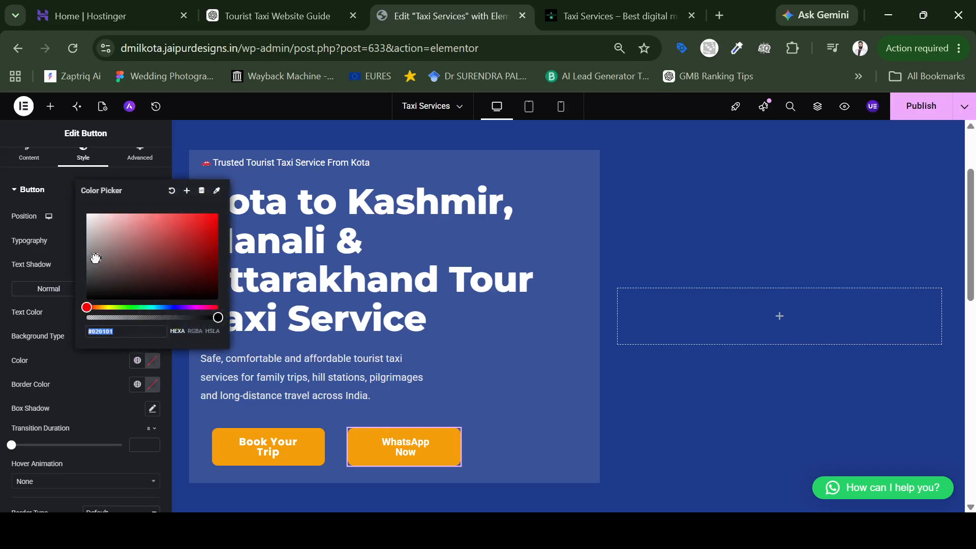
{"action": "left_click", "coordinate": [57, 391]}
Copy the WhatsApp Now button's normal background color #F59E0B and apply it as its hover text color
{"action": "left_click", "coordinate": [49, 289]}
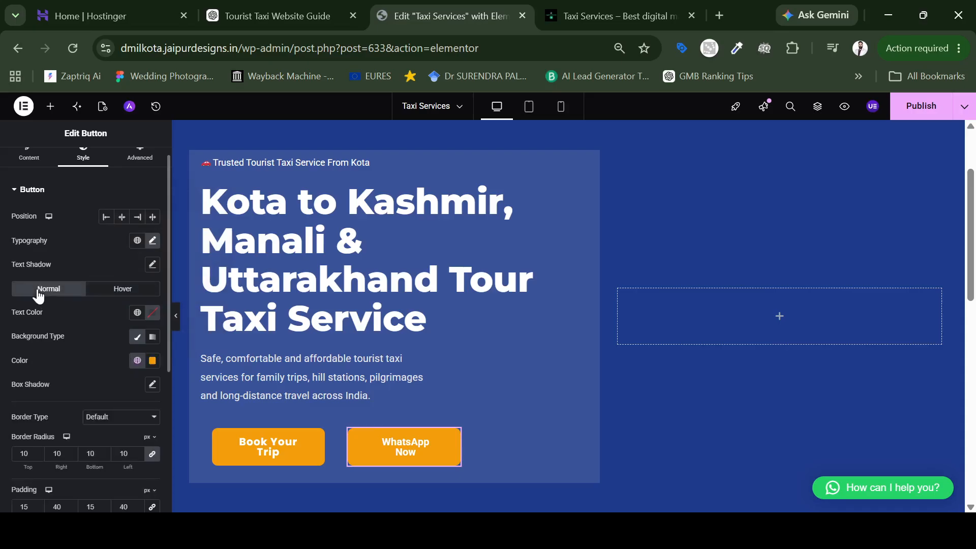
{"action": "left_click", "coordinate": [152, 361]}
{"action": "key", "text": "ctrl+c"}
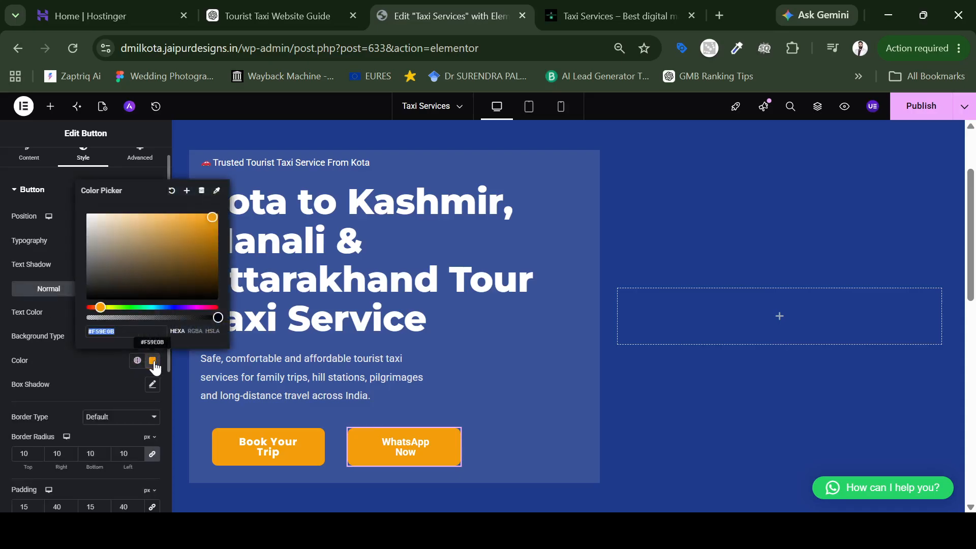
{"action": "left_click", "coordinate": [76, 364]}
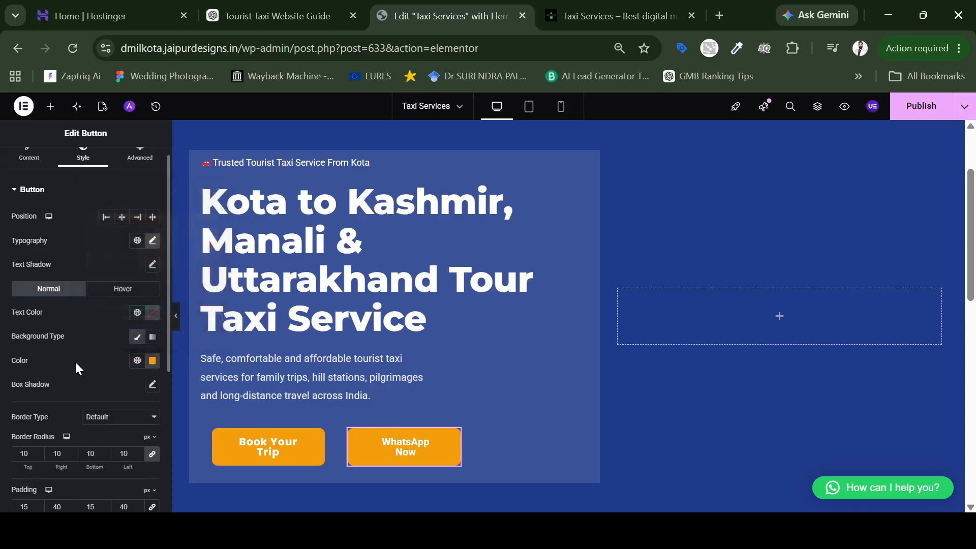
{"action": "left_click", "coordinate": [133, 291]}
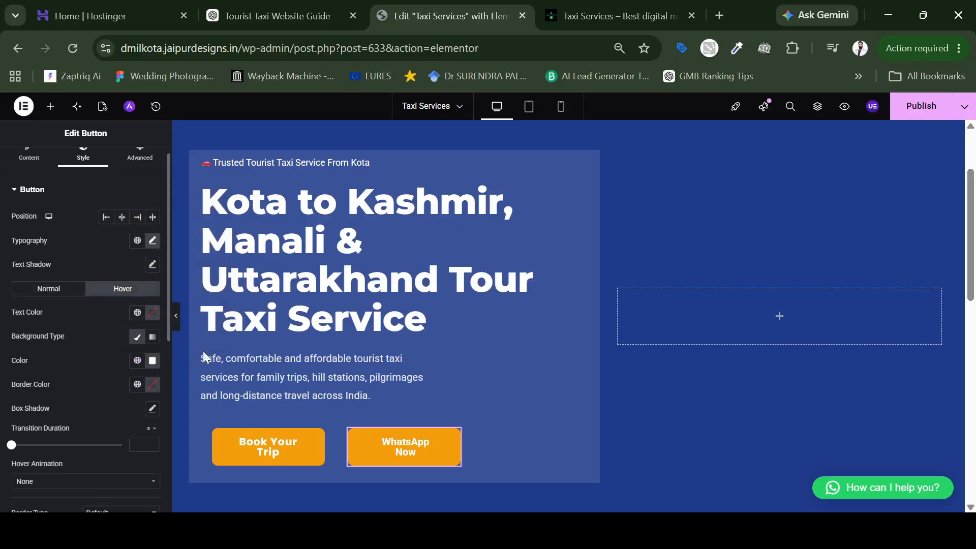
{"action": "left_click", "coordinate": [156, 313]}
{"action": "key", "text": "ctrl+v"}
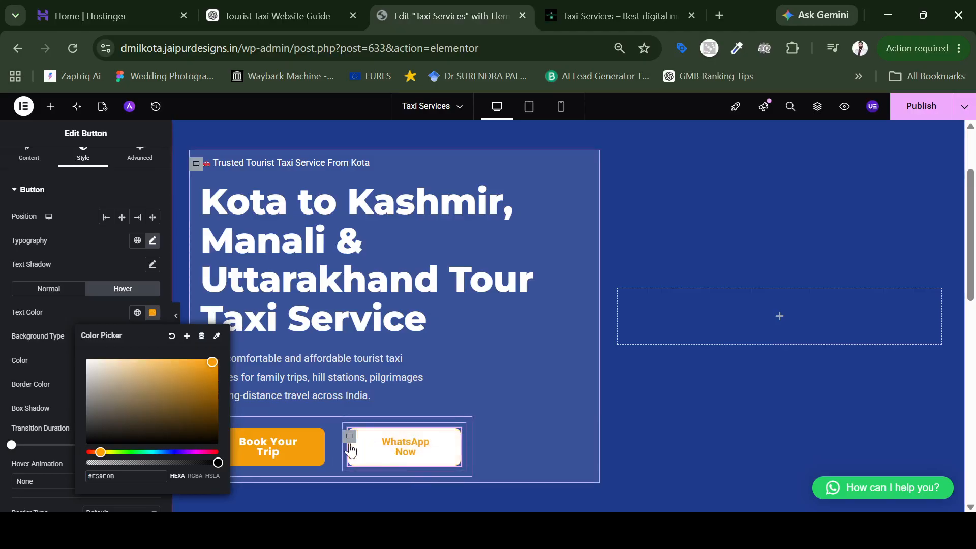
{"action": "left_click", "coordinate": [372, 449]}
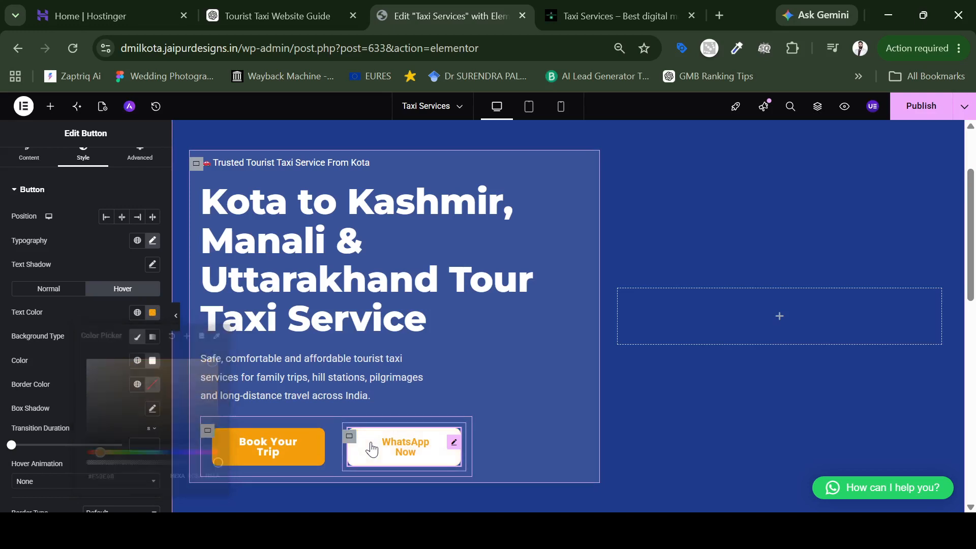
Make the WhatsApp Now button's normal background fully transparent by lowering its color opacity to zero (#F59E0B00)
{"action": "left_click", "coordinate": [67, 296]}
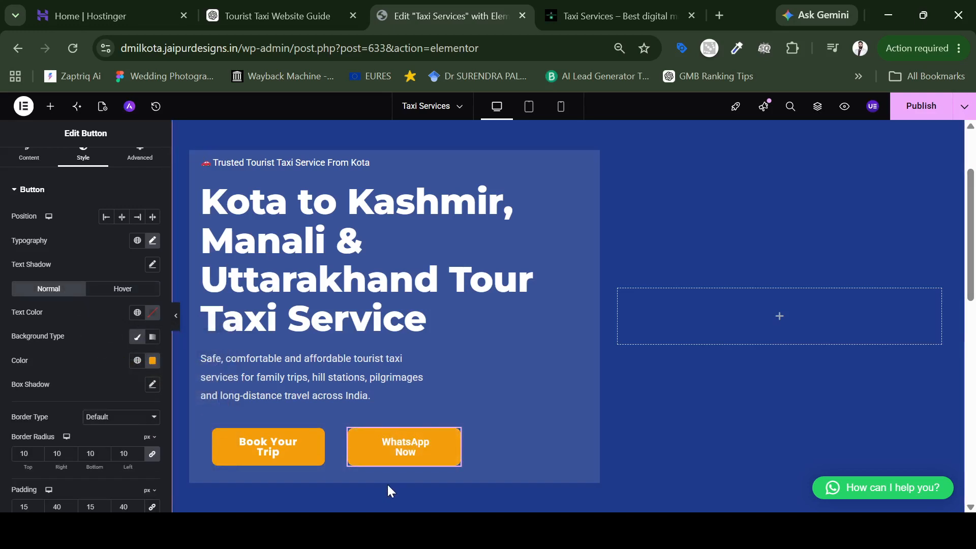
{"action": "left_click", "coordinate": [152, 359]}
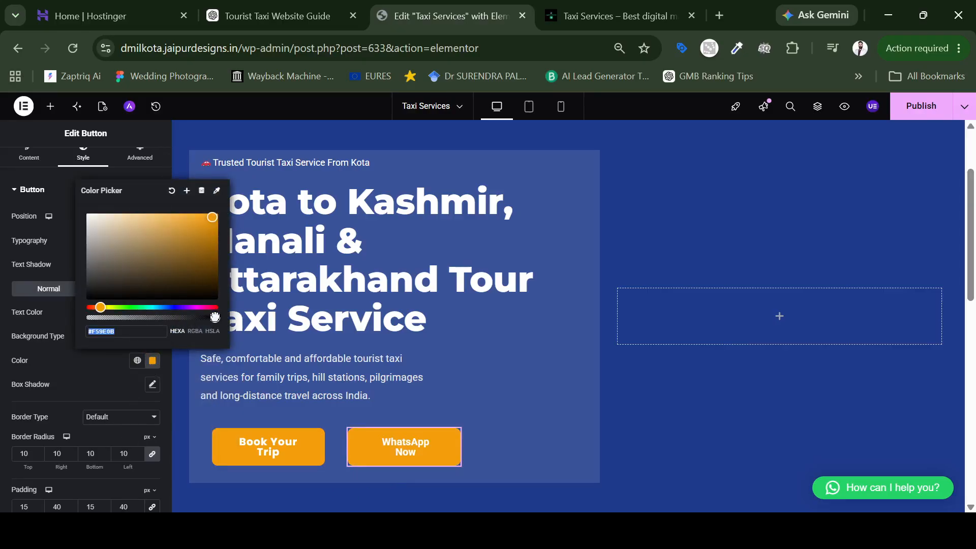
{"action": "left_click_drag", "start_coordinate": [213, 317], "coordinate": [57, 313]}
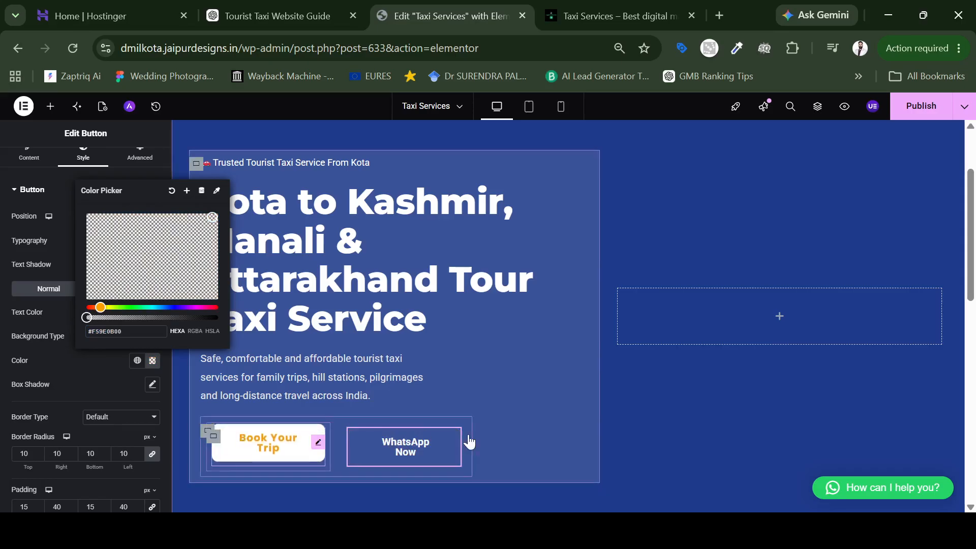
{"action": "left_click", "coordinate": [590, 457]}
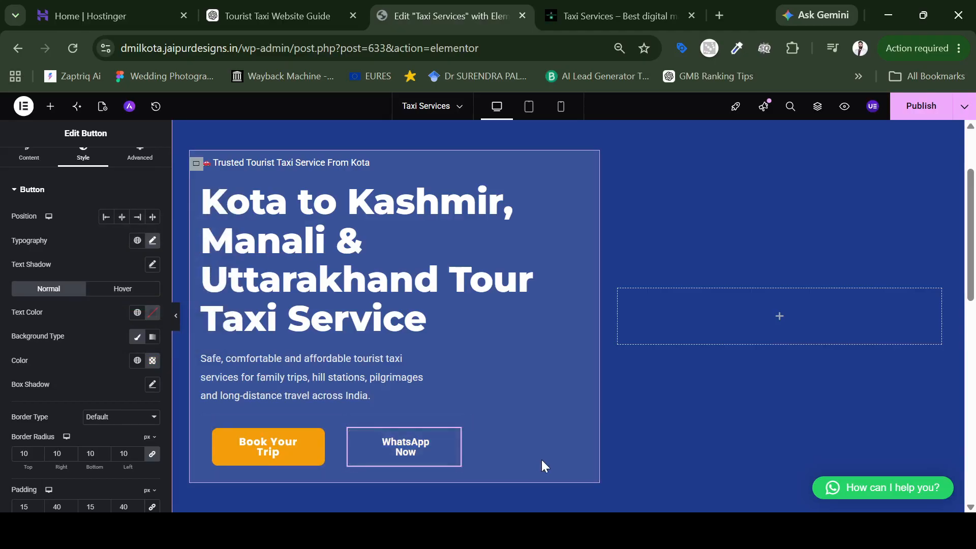
Publish the page and reload the live Taxi Services page to check the WhatsApp Now button's hover style
{"action": "left_click", "coordinate": [921, 105]}
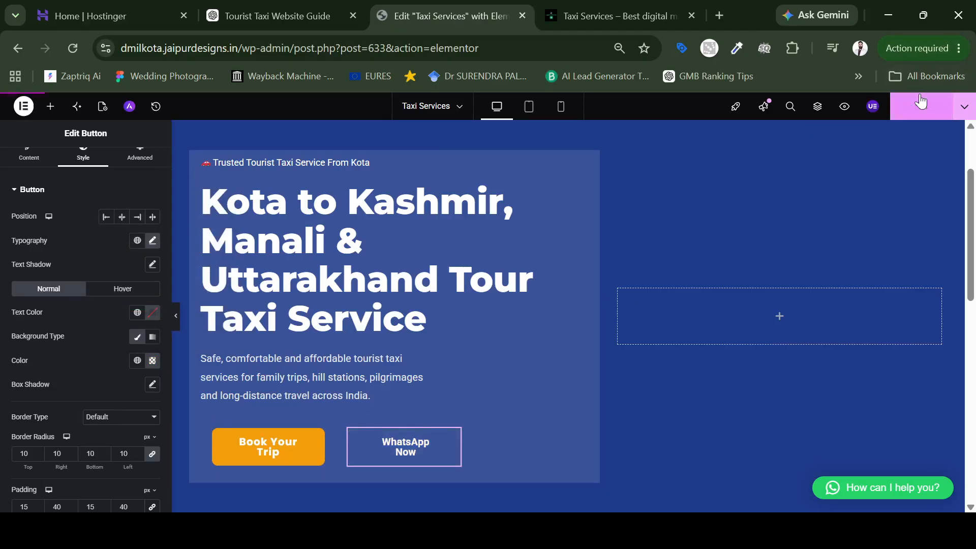
{"action": "left_click", "coordinate": [598, 6]}
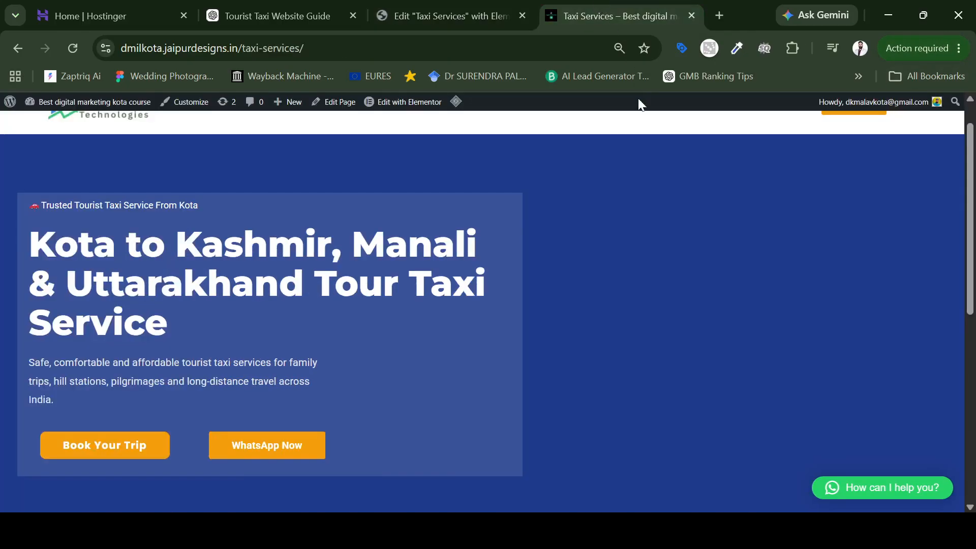
{"action": "key", "text": "F5"}
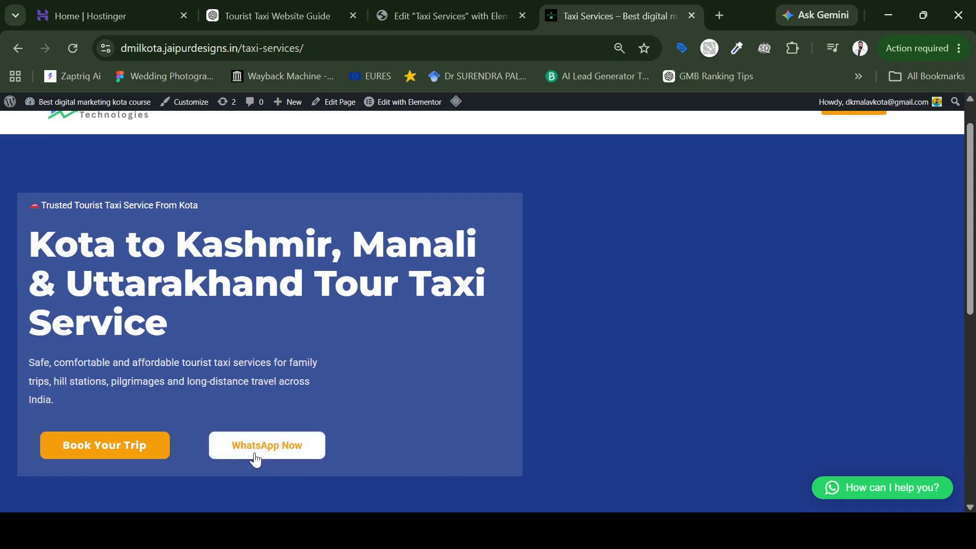
In the Elementor editor, give the WhatsApp Now button a Solid border 1 px wide on all sides and publish the page
{"action": "left_click", "coordinate": [463, 17]}
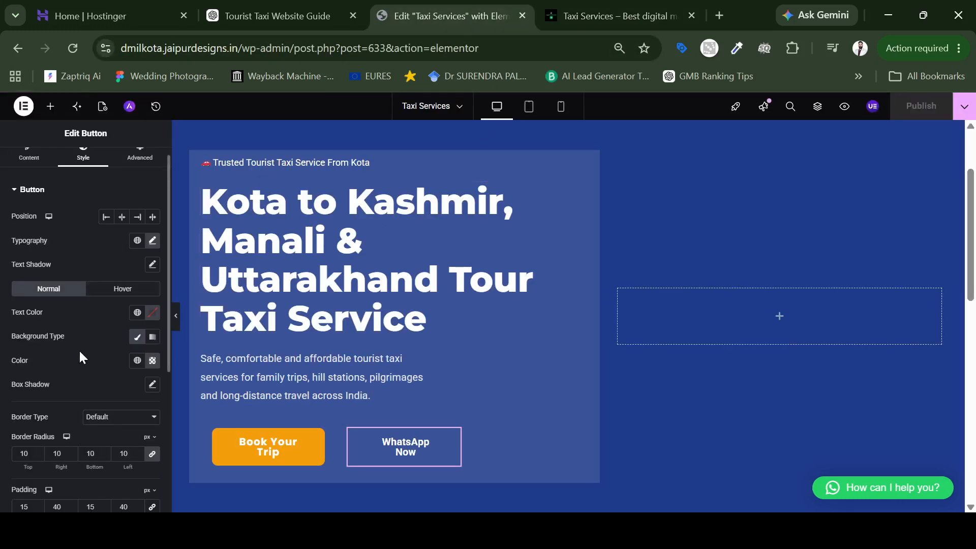
{"action": "scroll", "coordinate": [82, 368], "scroll_direction": "down", "scroll_amount": 2}
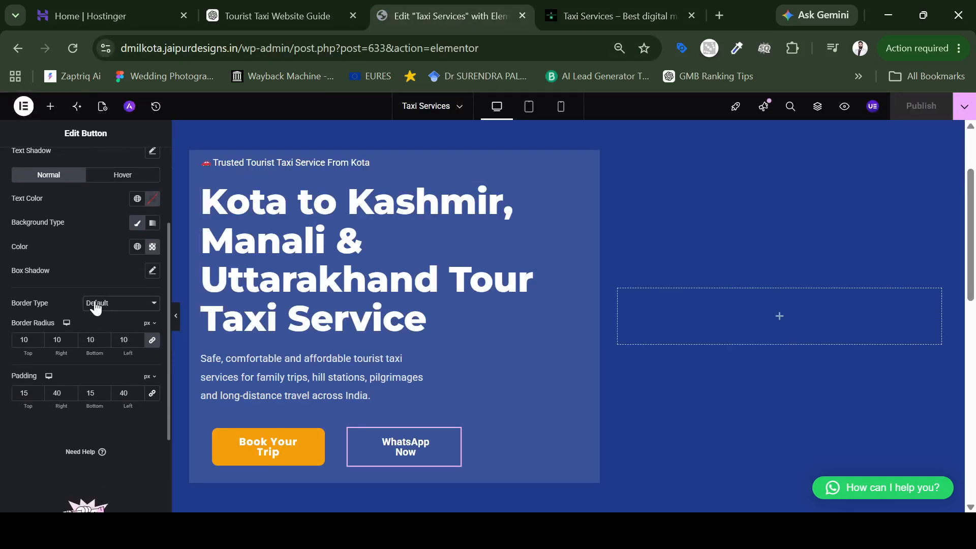
{"action": "left_click", "coordinate": [106, 350]}
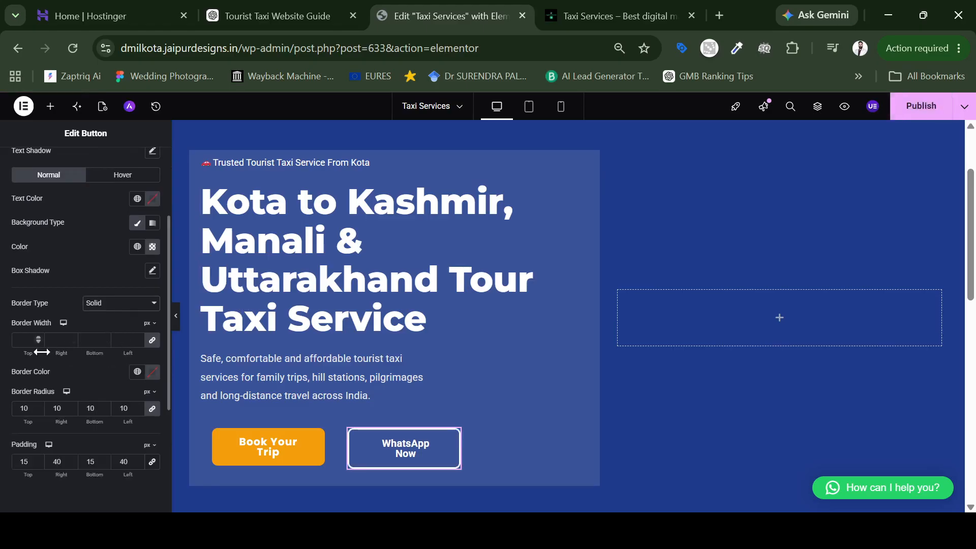
{"action": "left_click", "coordinate": [25, 346]}
{"action": "type", "text": "1"}
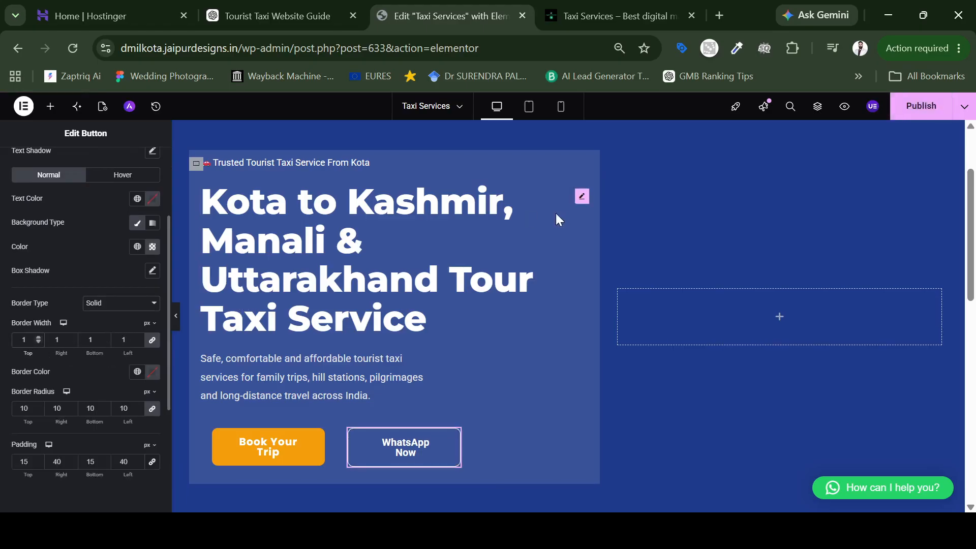
{"action": "left_click", "coordinate": [909, 117]}
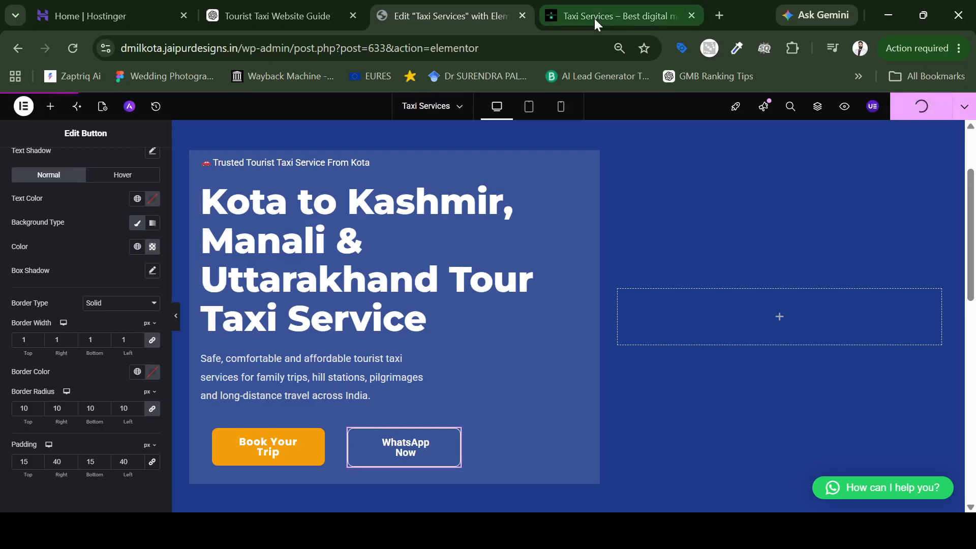
Reload the live Taxi Services page to check the WhatsApp Now button's border, and return to the Elementor editor
{"action": "left_click", "coordinate": [583, 7]}
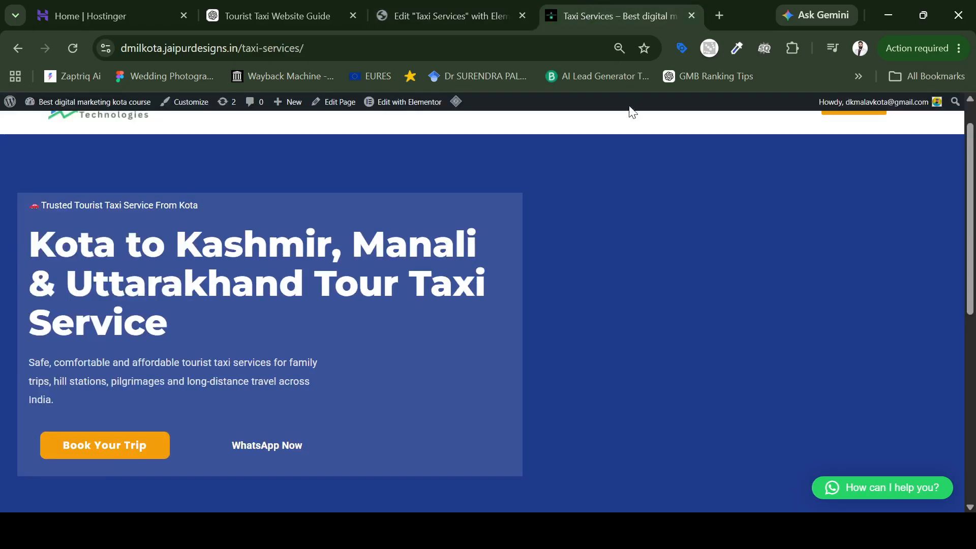
{"action": "key", "text": "F5"}
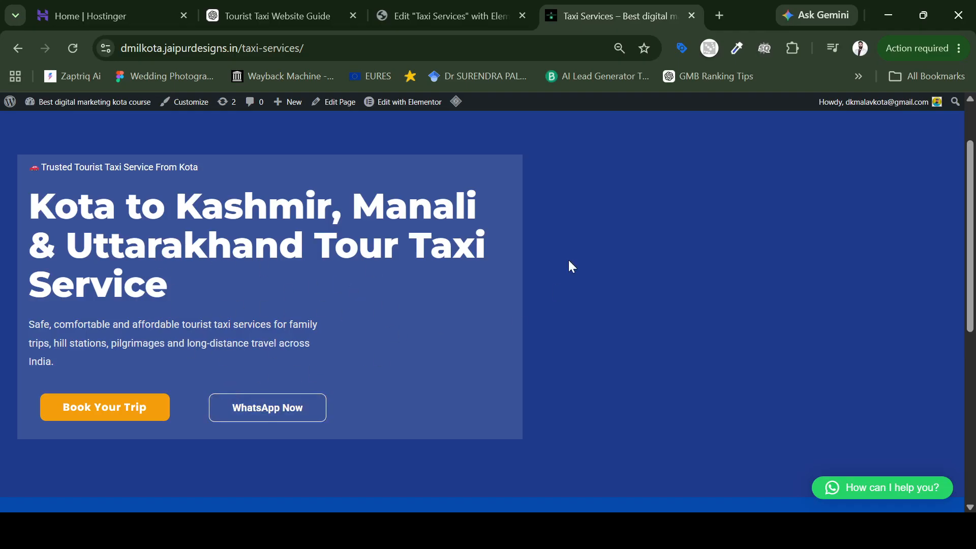
{"action": "left_click", "coordinate": [445, 15]}
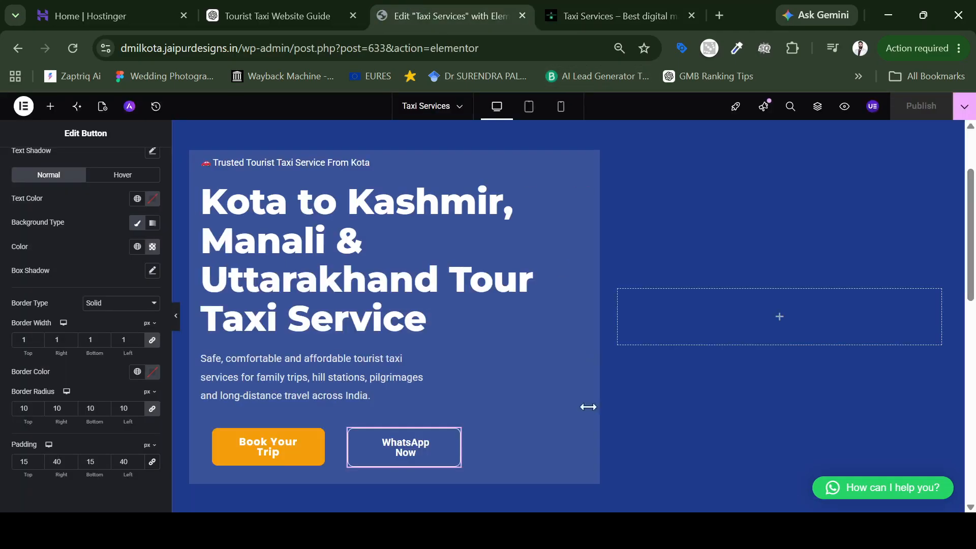
In the ChatGPT conversation, send the prompt "mene left side ka kam pura kr liya.. right side me btao kya krna hai"
{"action": "left_click", "coordinate": [316, 6]}
{"action": "scroll", "coordinate": [609, 373], "scroll_direction": "down", "scroll_amount": 3}
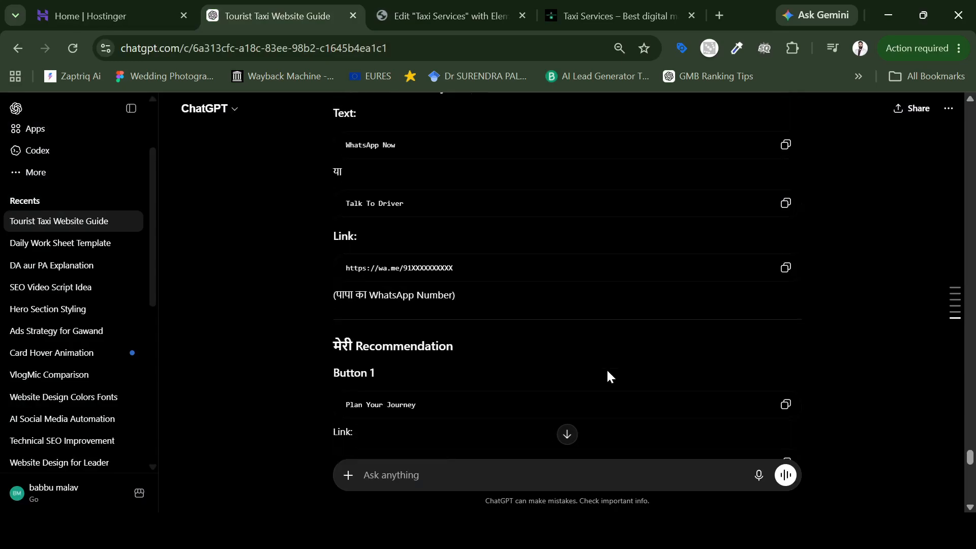
{"action": "scroll", "coordinate": [608, 375], "scroll_direction": "down", "scroll_amount": 4}
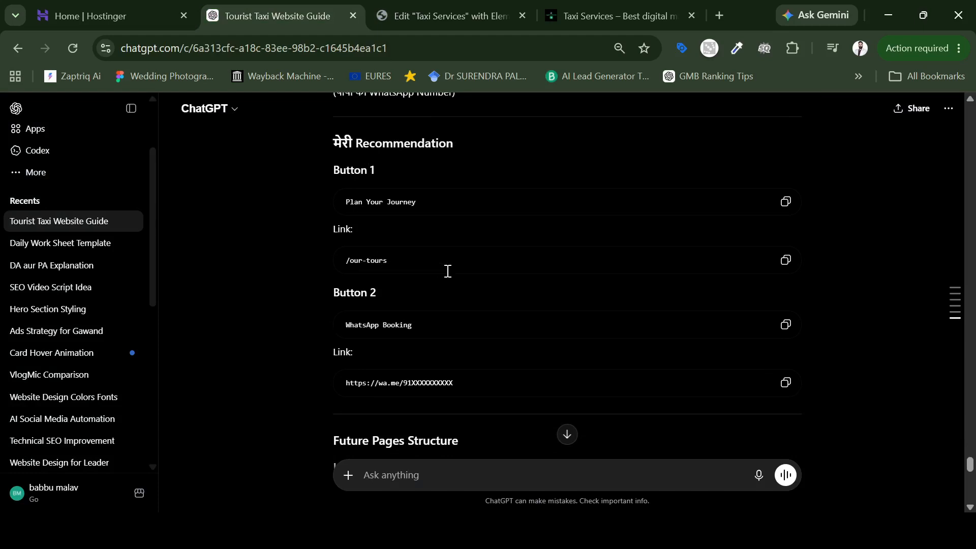
{"action": "scroll", "coordinate": [447, 271], "scroll_direction": "down", "scroll_amount": 6}
{"action": "scroll", "coordinate": [448, 272], "scroll_direction": "down", "scroll_amount": 9}
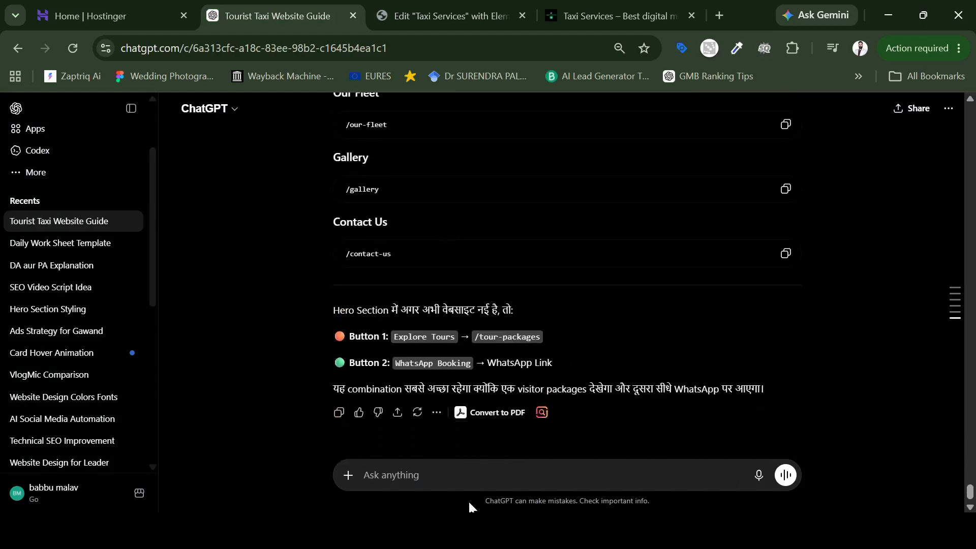
{"action": "type", "text": "mene left side ka"}
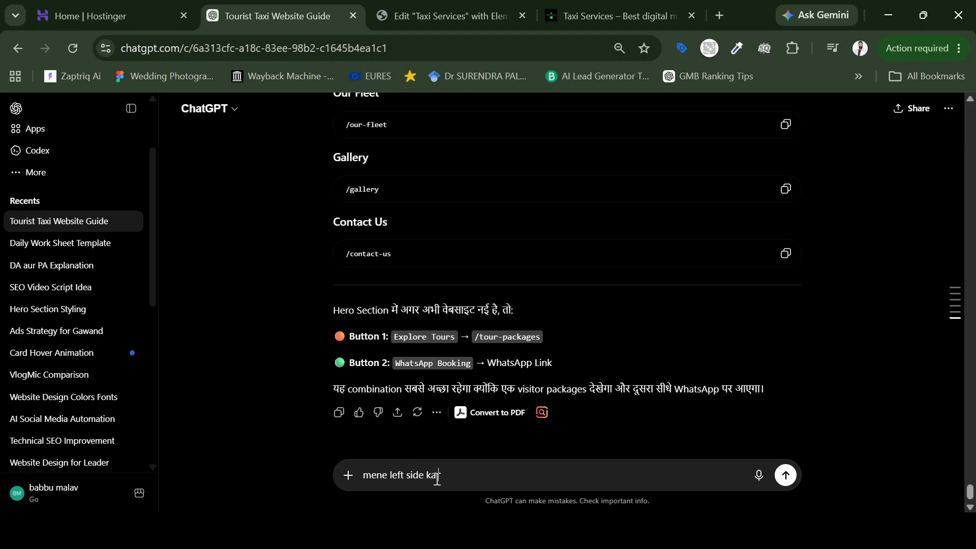
{"action": "type", "text": " kam pura kr liya.. right side me"}
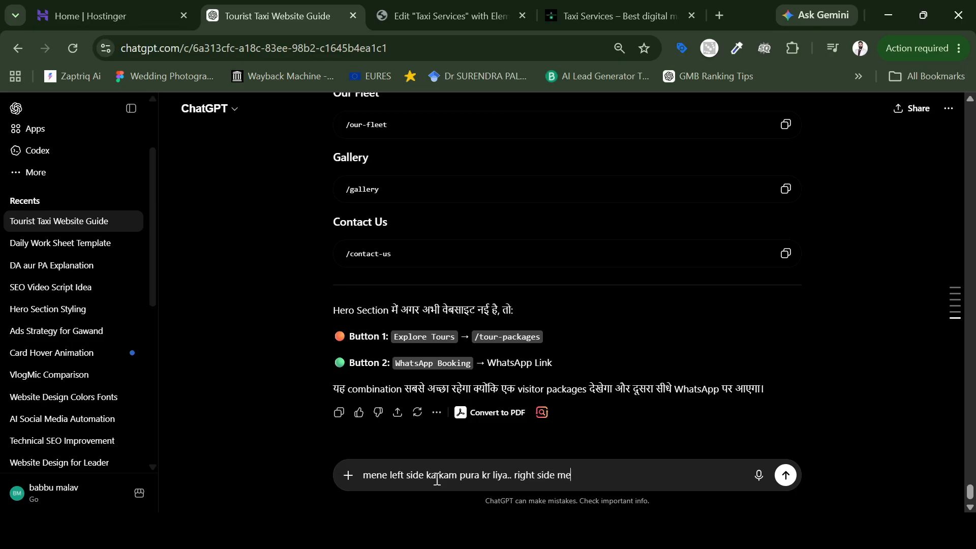
{"action": "type", "text": " btao kya krna hai"}
{"action": "key", "text": "Return"}
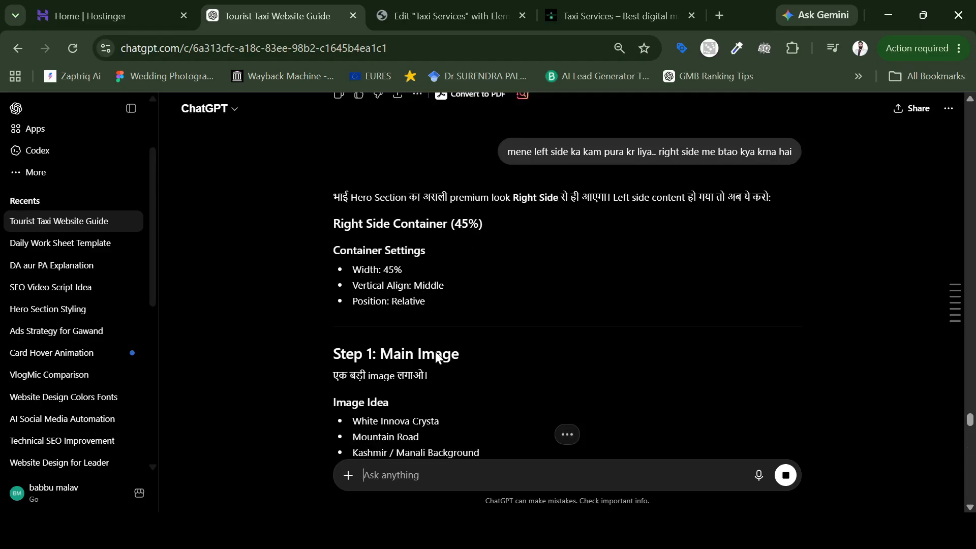
In the Elementor editor, select the hero's empty right container and review its Layout and Advanced settings
{"action": "left_click", "coordinate": [448, 16]}
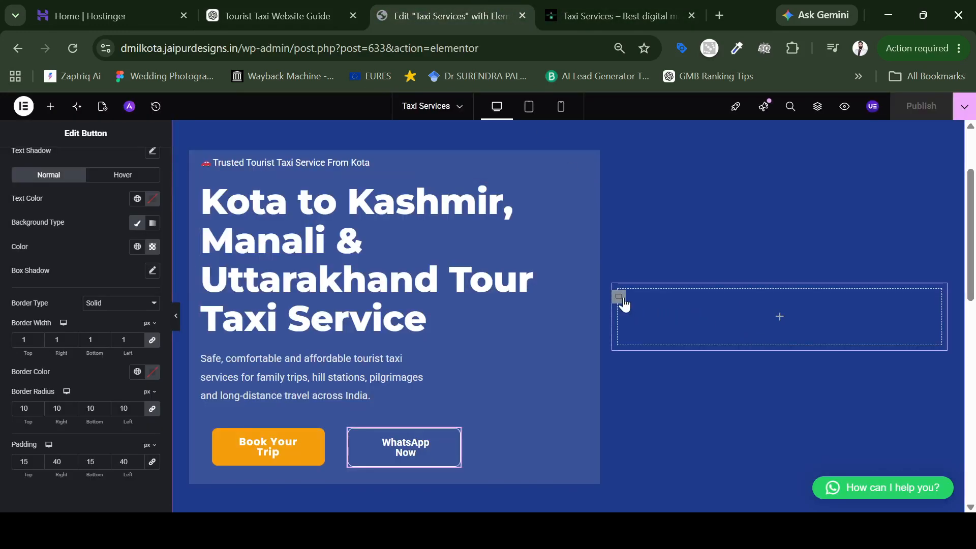
{"action": "left_click", "coordinate": [622, 300]}
{"action": "scroll", "coordinate": [41, 378], "scroll_direction": "down", "scroll_amount": 1}
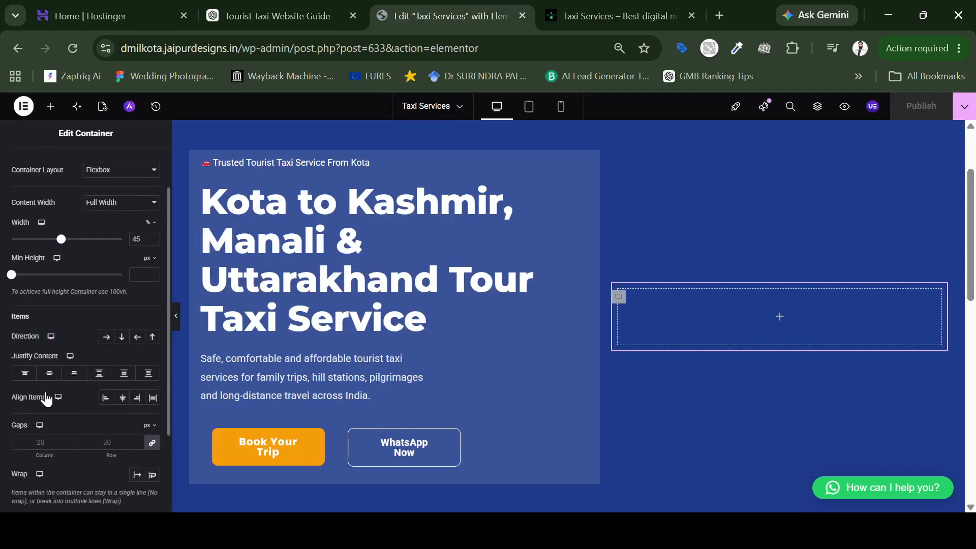
{"action": "scroll", "coordinate": [43, 396], "scroll_direction": "up", "scroll_amount": 2}
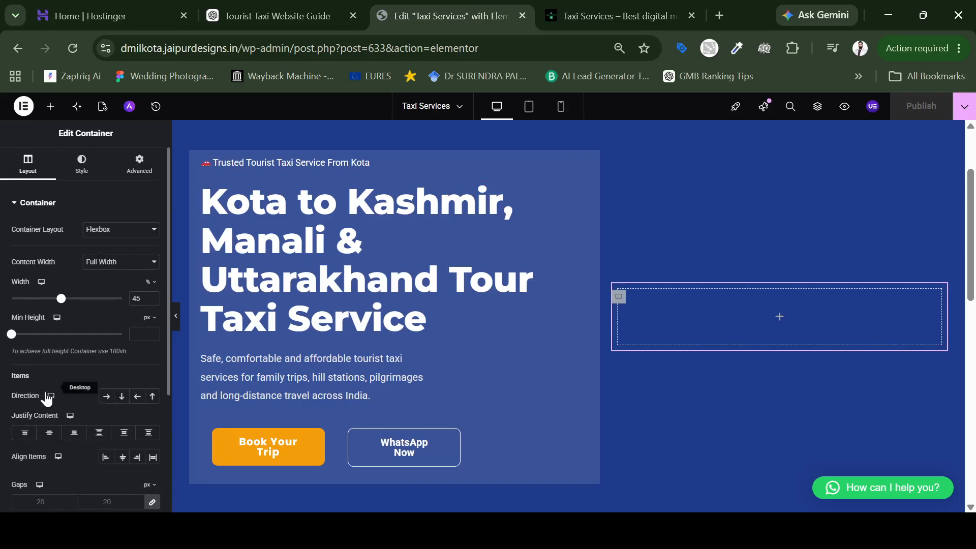
{"action": "left_click", "coordinate": [141, 166]}
{"action": "scroll", "coordinate": [51, 407], "scroll_direction": "down", "scroll_amount": 1}
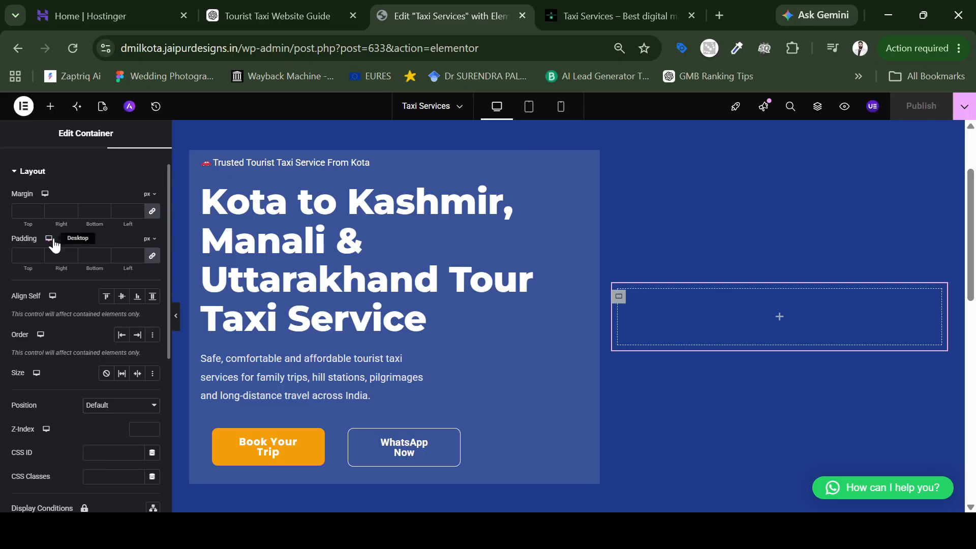
{"action": "scroll", "coordinate": [50, 188], "scroll_direction": "up", "scroll_amount": 1}
{"action": "left_click", "coordinate": [28, 164]}
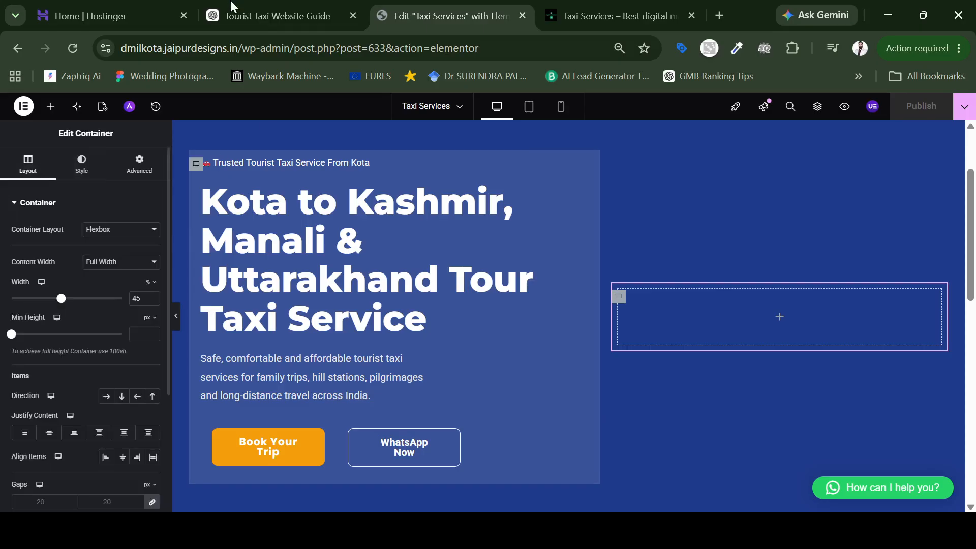
Send ChatGPT the prompt "image aap bana do right section ke liye.. jo size apko chaiye.. waise.. premium image bana do.."
{"action": "left_click", "coordinate": [222, 6]}
{"action": "scroll", "coordinate": [481, 331], "scroll_direction": "down", "scroll_amount": 1}
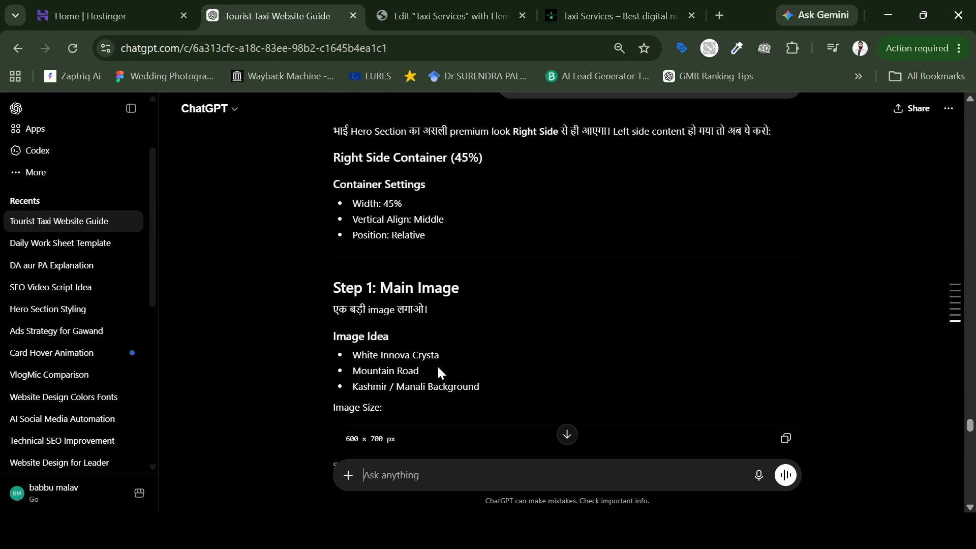
{"action": "left_click", "coordinate": [384, 475]}
{"action": "type", "text": "image aap bana do right section ke liy"}
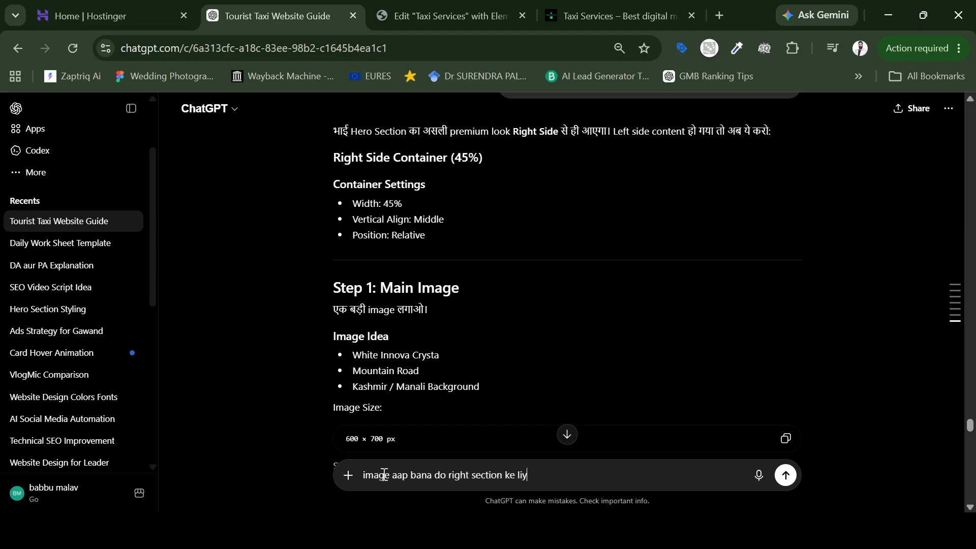
{"action": "type", "text": "e.. jo size apko chaiye.. wai"}
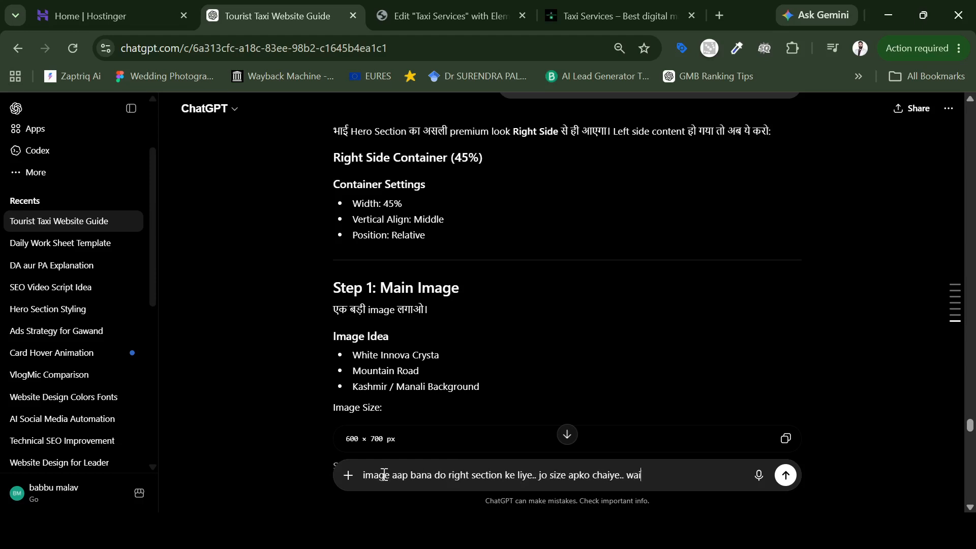
{"action": "type", "text": "se.. premium image ban"}
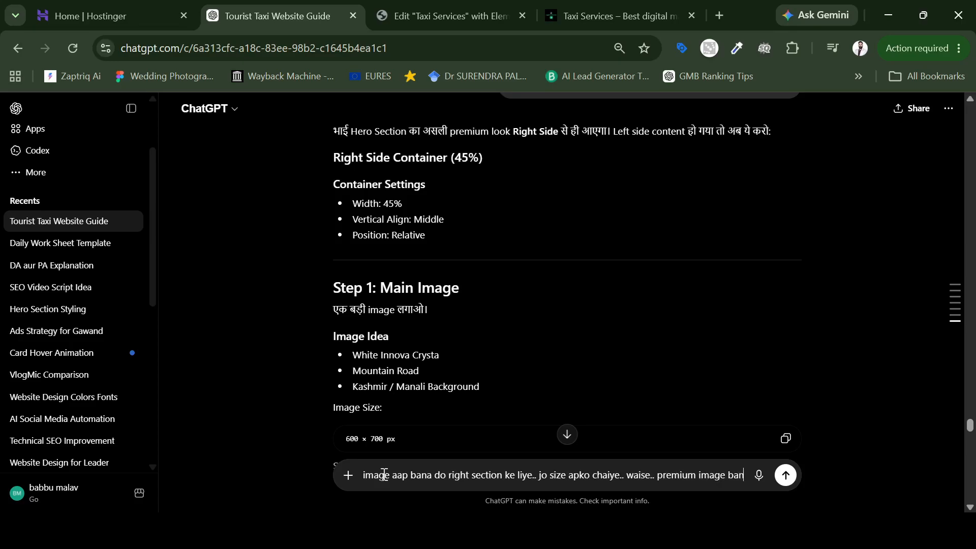
{"action": "type", "text": "a do.."}
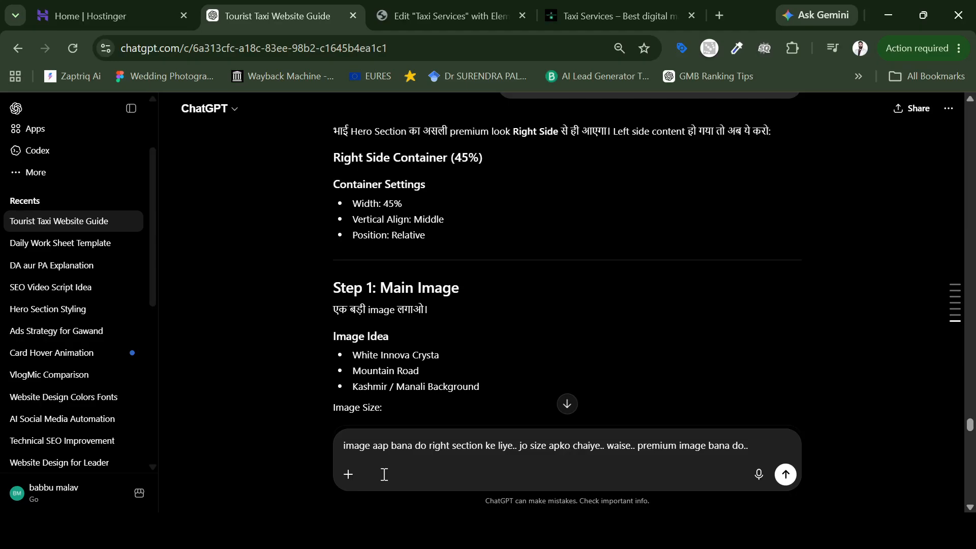
{"action": "key", "text": "Return"}
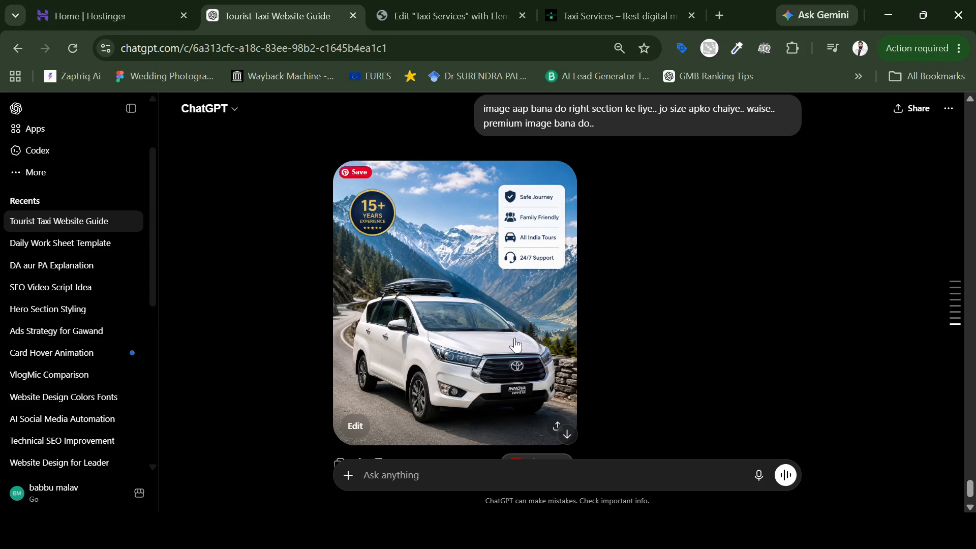
Examine the generated taxi image and ChatGPT's suggested Elementor structure for the hero's right container
{"action": "scroll", "coordinate": [515, 344], "scroll_direction": "down", "scroll_amount": 1}
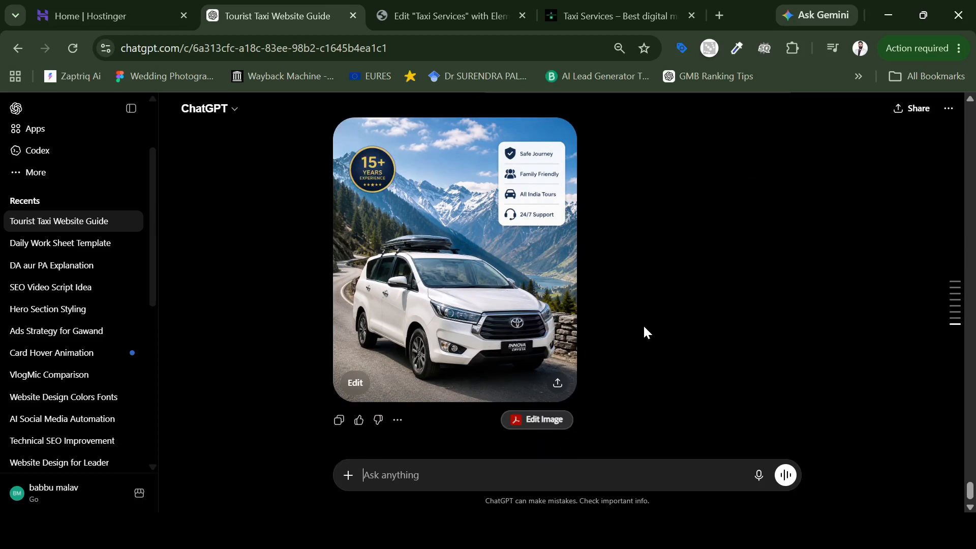
{"action": "scroll", "coordinate": [643, 327], "scroll_direction": "up", "scroll_amount": 3}
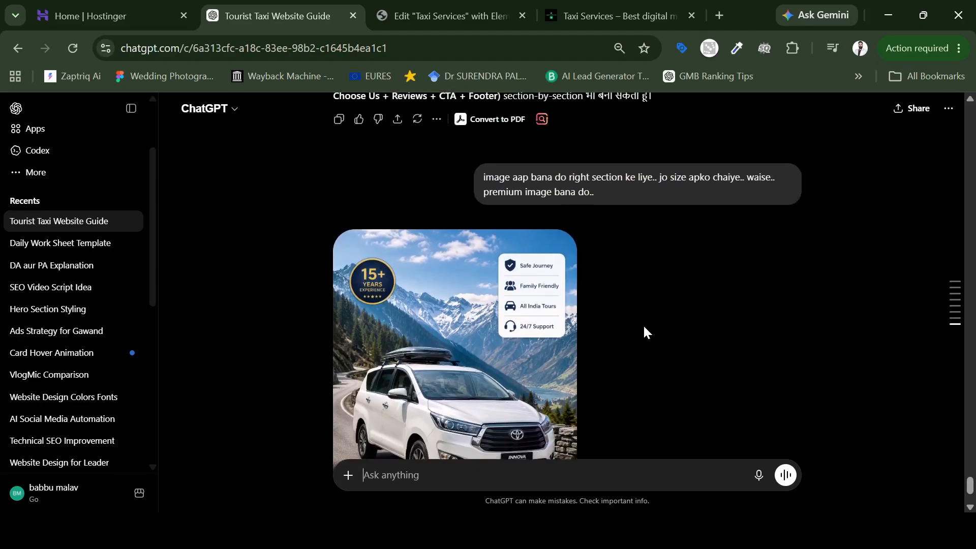
{"action": "scroll", "coordinate": [643, 332], "scroll_direction": "up", "scroll_amount": 5}
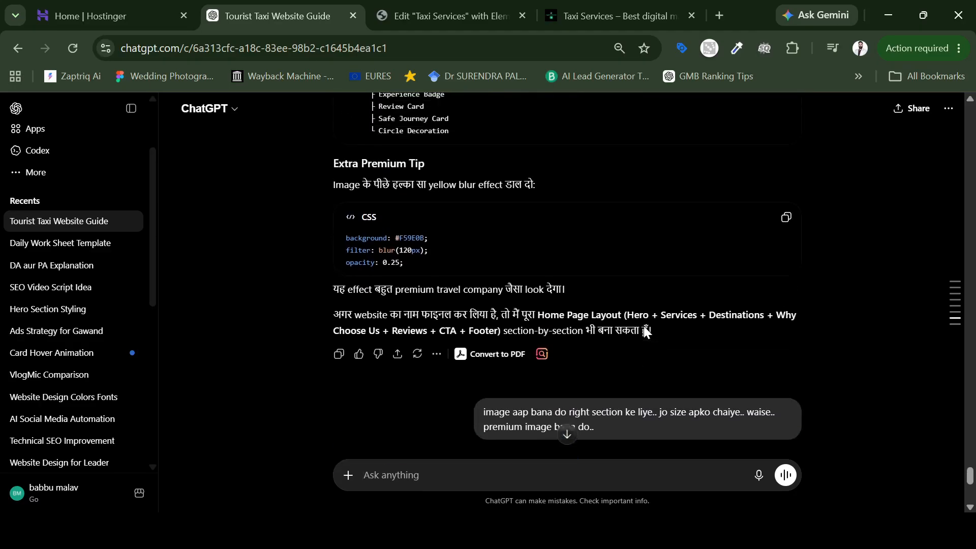
{"action": "scroll", "coordinate": [644, 330], "scroll_direction": "up", "scroll_amount": 2}
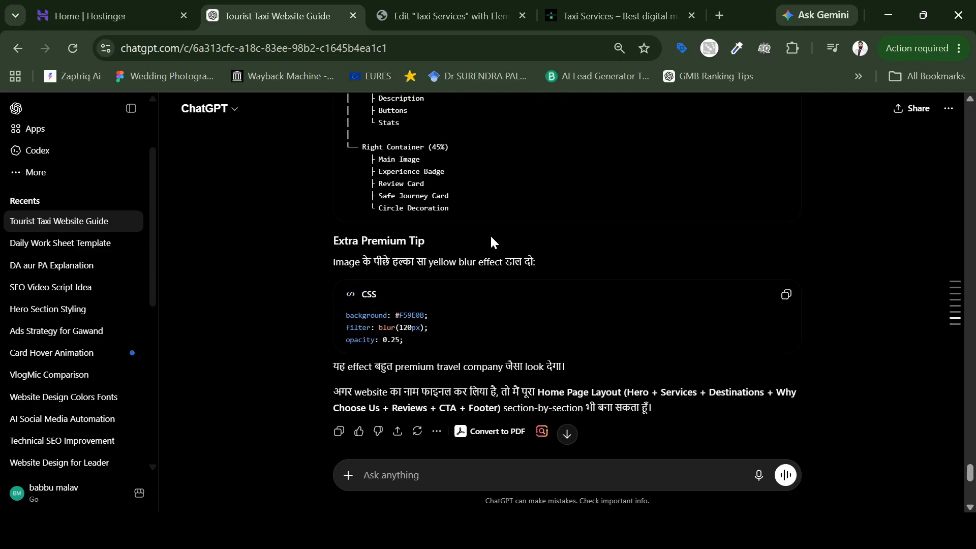
{"action": "scroll", "coordinate": [491, 241], "scroll_direction": "up", "scroll_amount": 3}
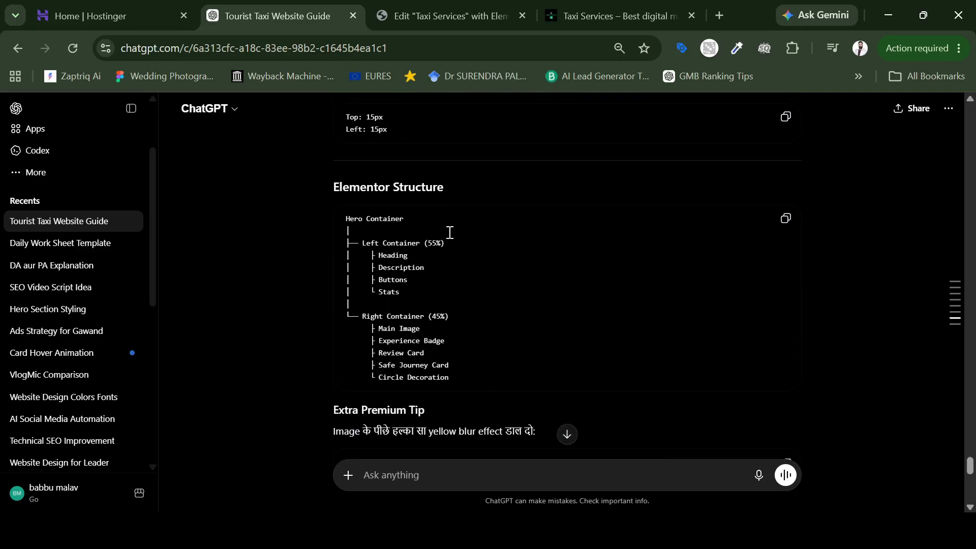
{"action": "scroll", "coordinate": [450, 232], "scroll_direction": "down", "scroll_amount": 2}
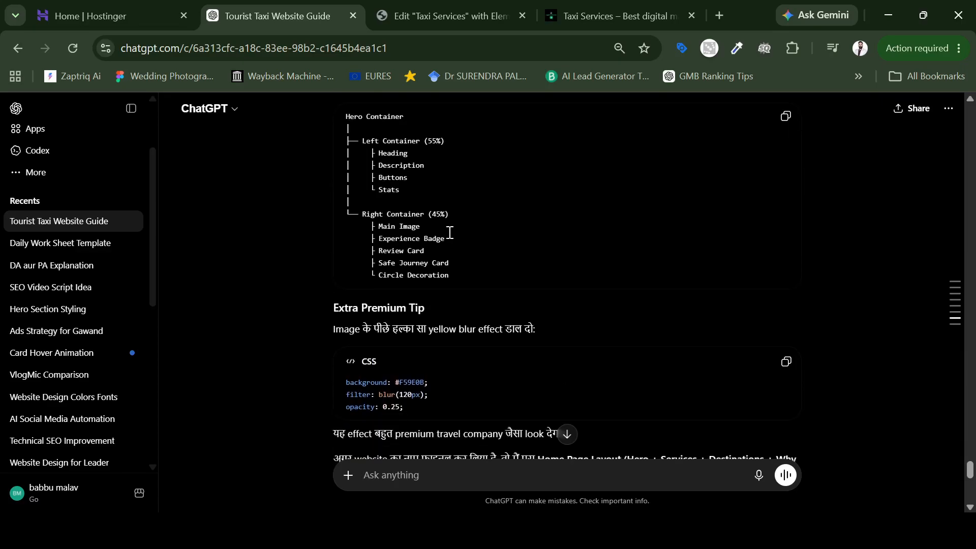
{"action": "scroll", "coordinate": [450, 233], "scroll_direction": "down", "scroll_amount": 1}
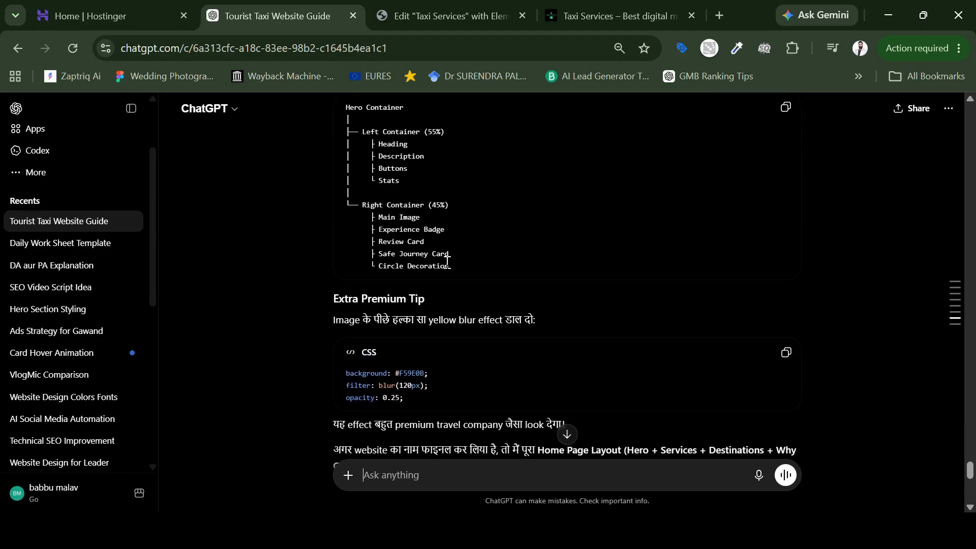
Download the generated white Innova mountain-road image from ChatGPT
{"action": "scroll", "coordinate": [448, 260], "scroll_direction": "down", "scroll_amount": 9}
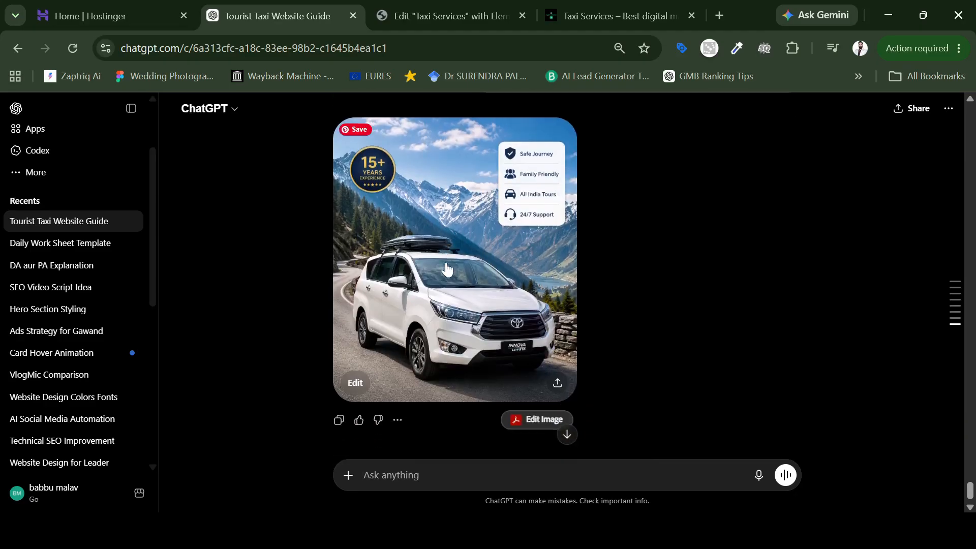
{"action": "left_click", "coordinate": [558, 383]}
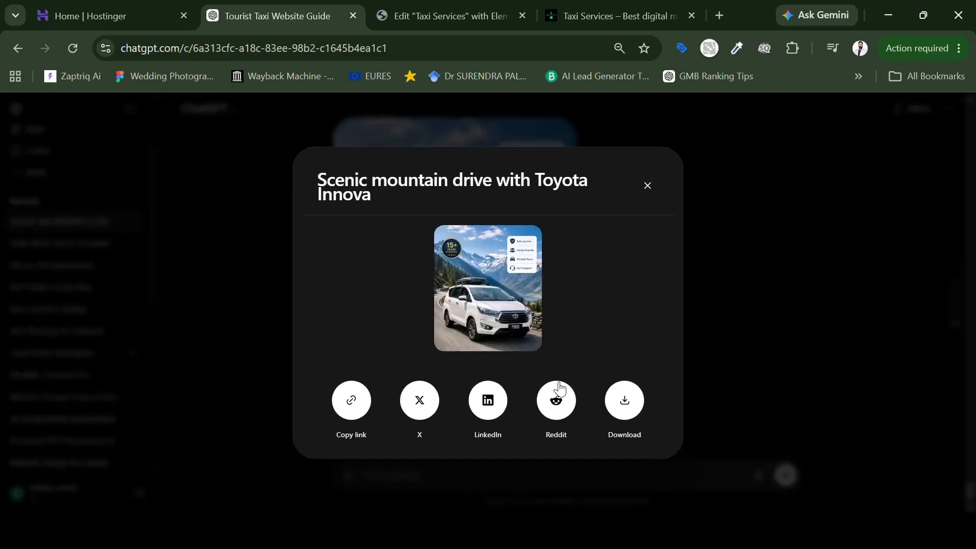
{"action": "left_click", "coordinate": [637, 416]}
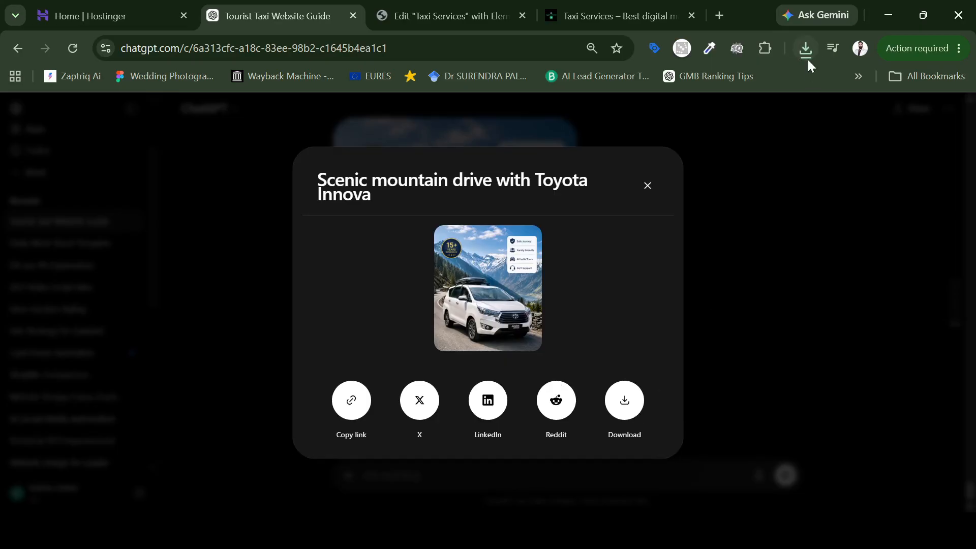
In the Elementor editor, add an Image widget to the hero's empty right container
{"action": "left_click", "coordinate": [414, 7]}
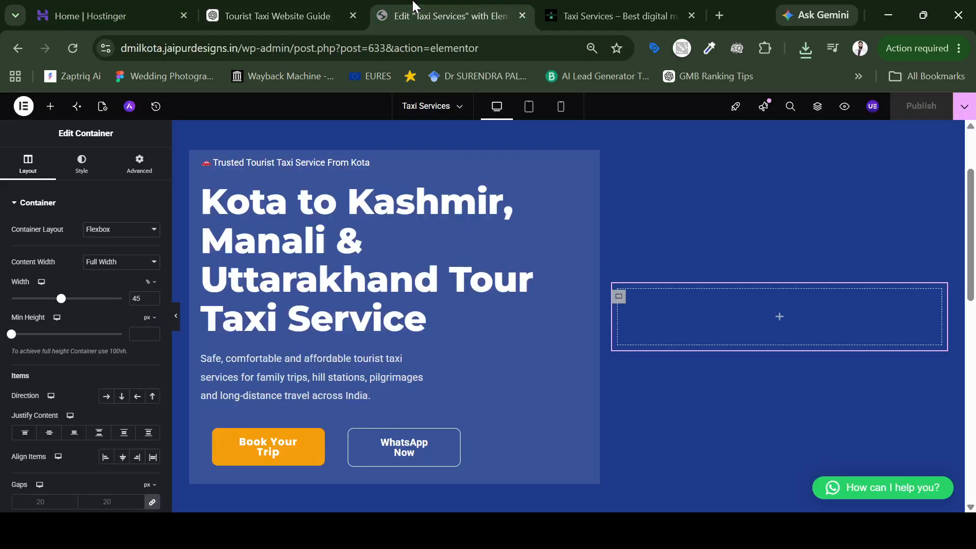
{"action": "left_click", "coordinate": [51, 108]}
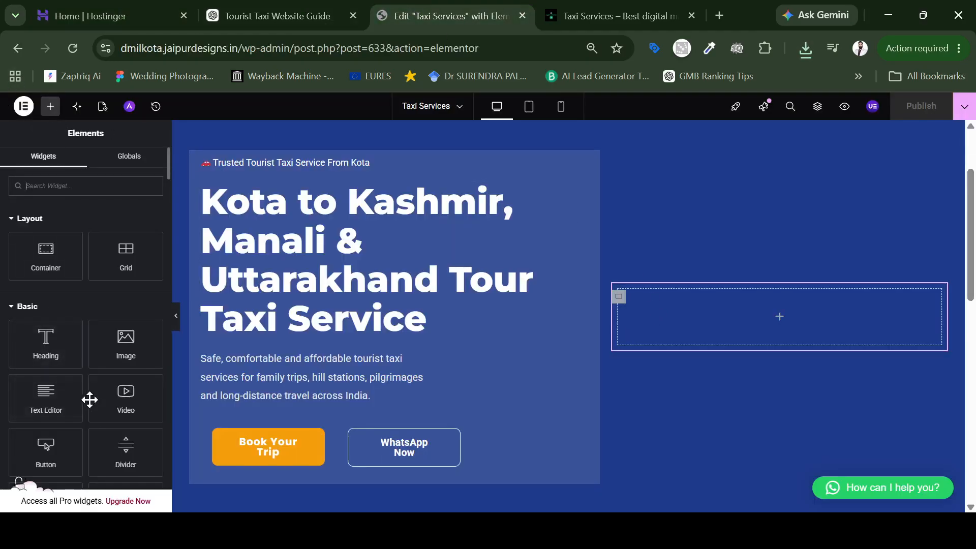
{"action": "left_click_drag", "start_coordinate": [127, 344], "coordinate": [793, 319]}
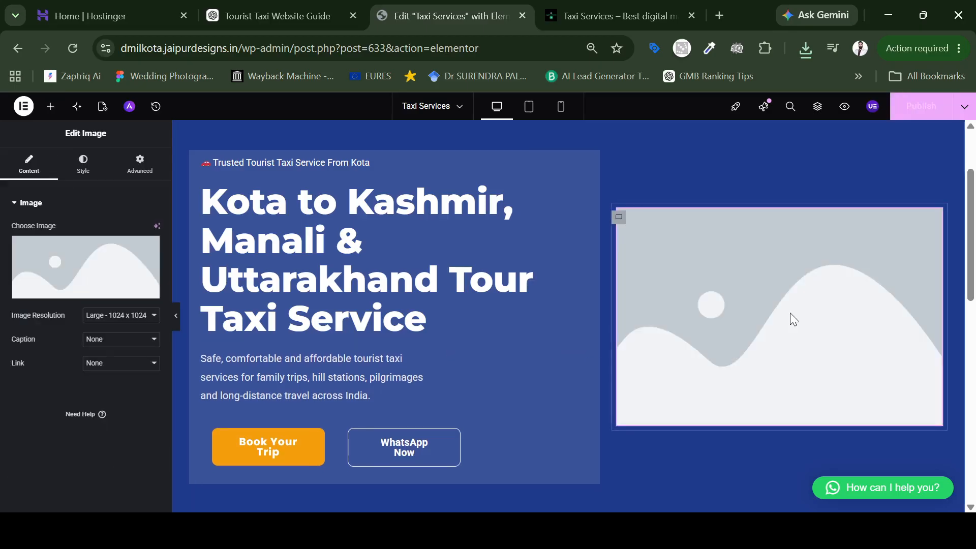
Upload the downloaded ChatGPT Innova image to the media library and insert it into the hero's Image widget
{"action": "left_click", "coordinate": [77, 268]}
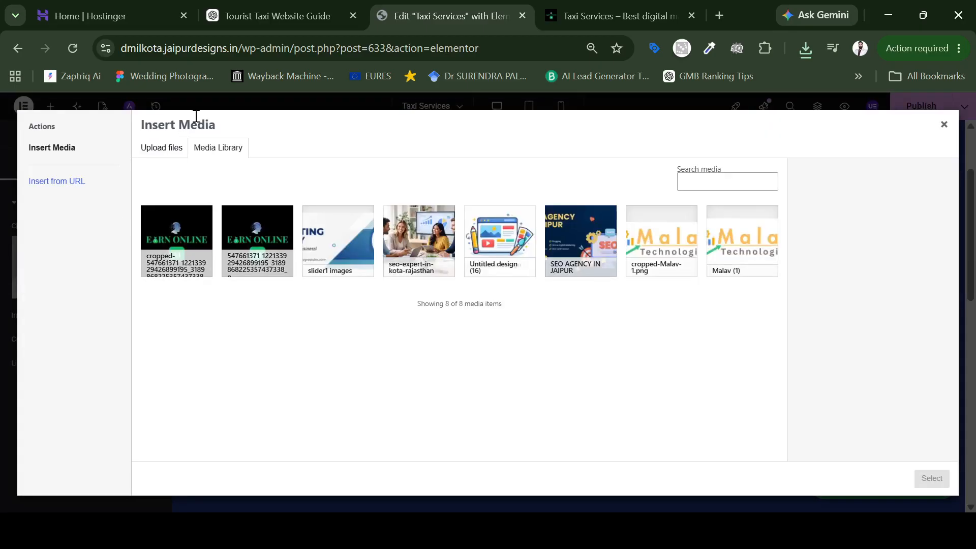
{"action": "left_click", "coordinate": [163, 151]}
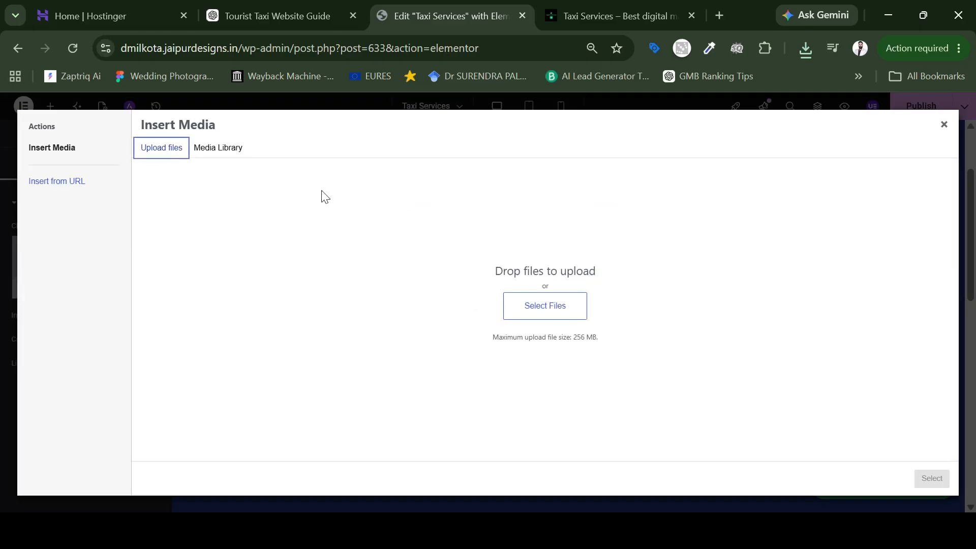
{"action": "left_click", "coordinate": [552, 309]}
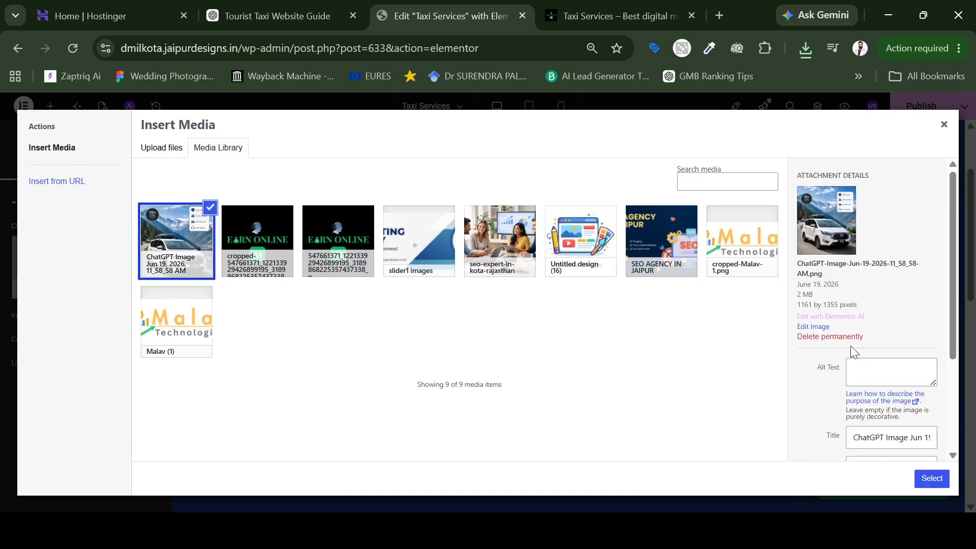
{"action": "left_click", "coordinate": [932, 478]}
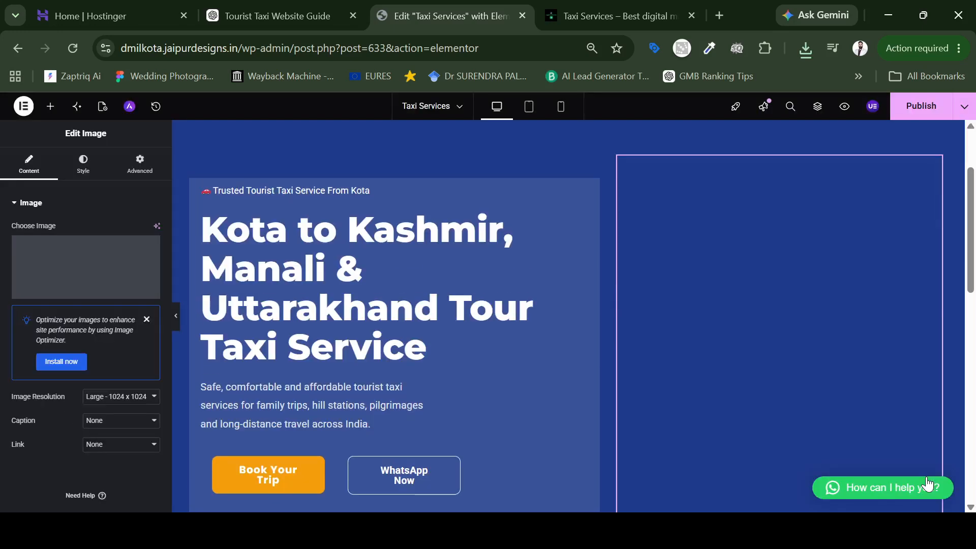
{"action": "scroll", "coordinate": [509, 352], "scroll_direction": "down", "scroll_amount": 2}
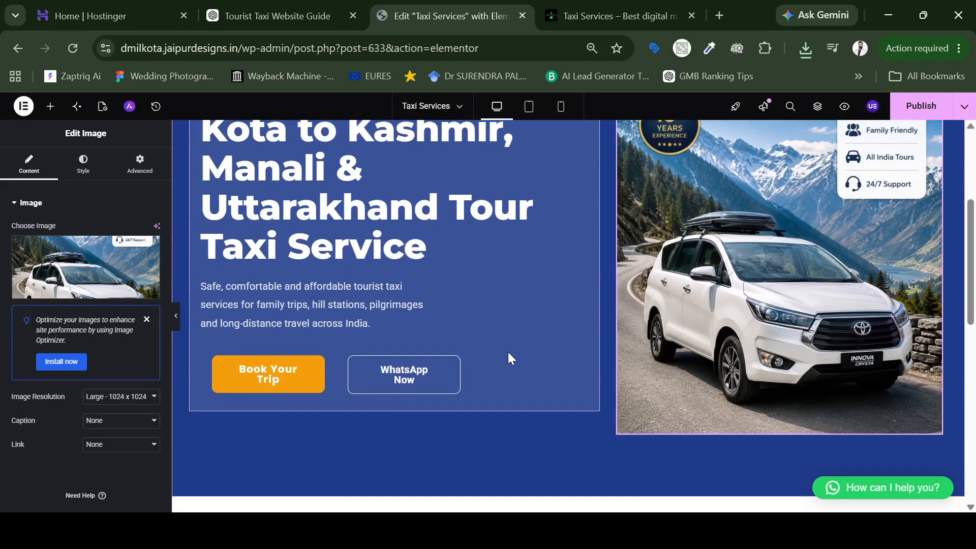
{"action": "scroll", "coordinate": [507, 352], "scroll_direction": "up", "scroll_amount": 2}
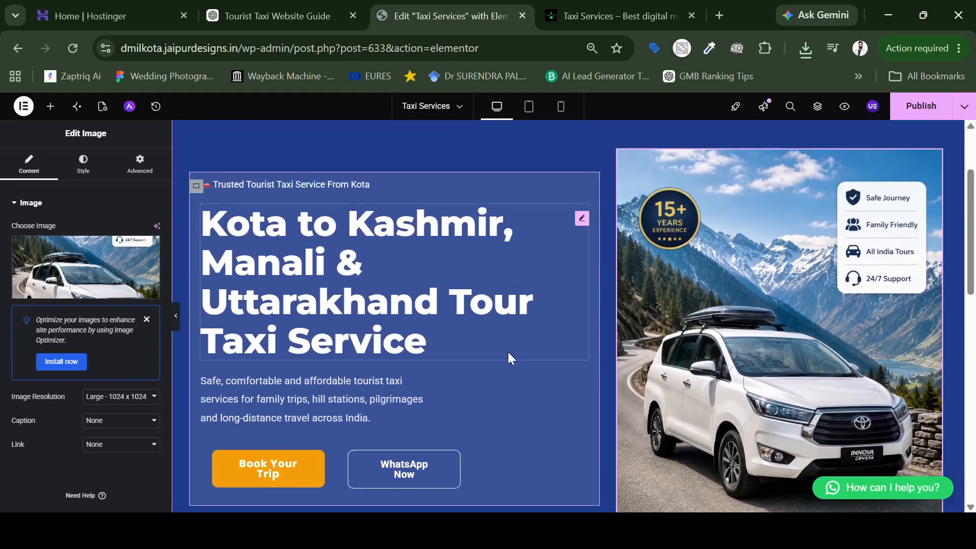
Publish the Taxi Services page with the taxi image and reload its live version
{"action": "left_click", "coordinate": [921, 106]}
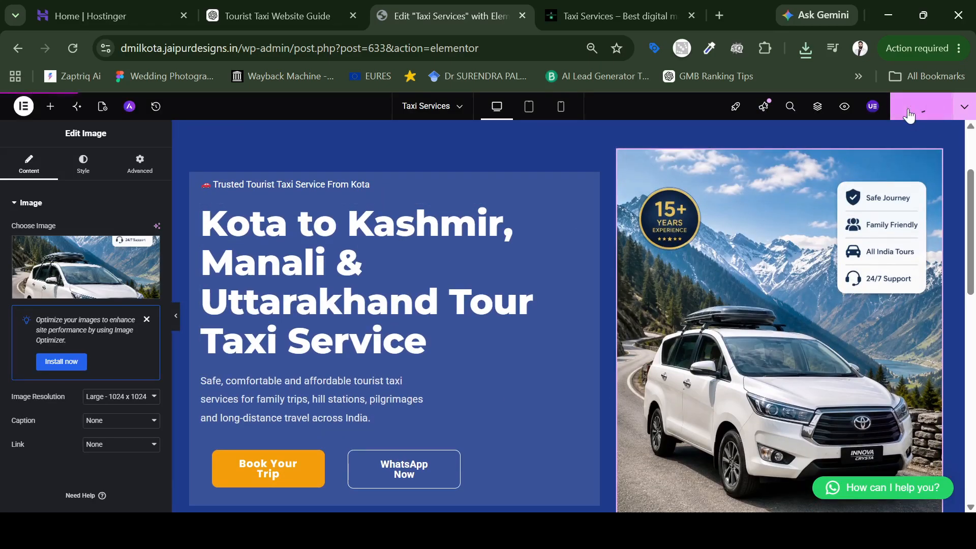
{"action": "left_click", "coordinate": [584, 7]}
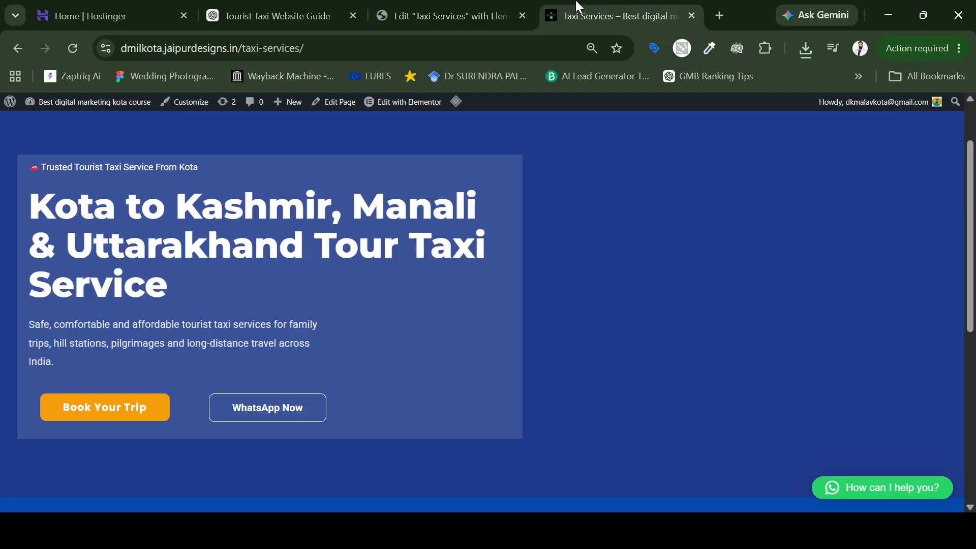
{"action": "key", "text": "F5"}
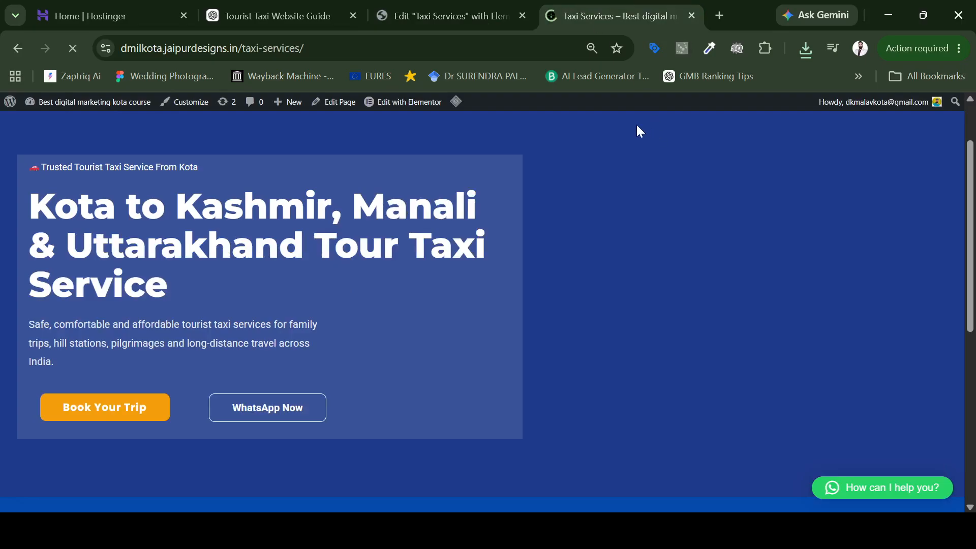
Examine the live hero section, comparing the text container's spacing and height with the taxi image
{"action": "scroll", "coordinate": [537, 255], "scroll_direction": "up", "scroll_amount": 3}
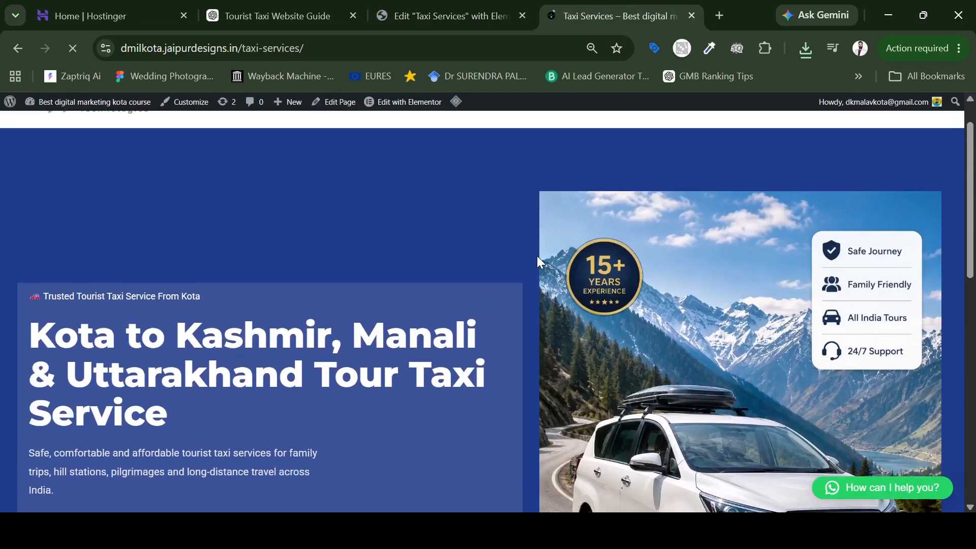
{"action": "scroll", "coordinate": [536, 255], "scroll_direction": "down", "scroll_amount": 1}
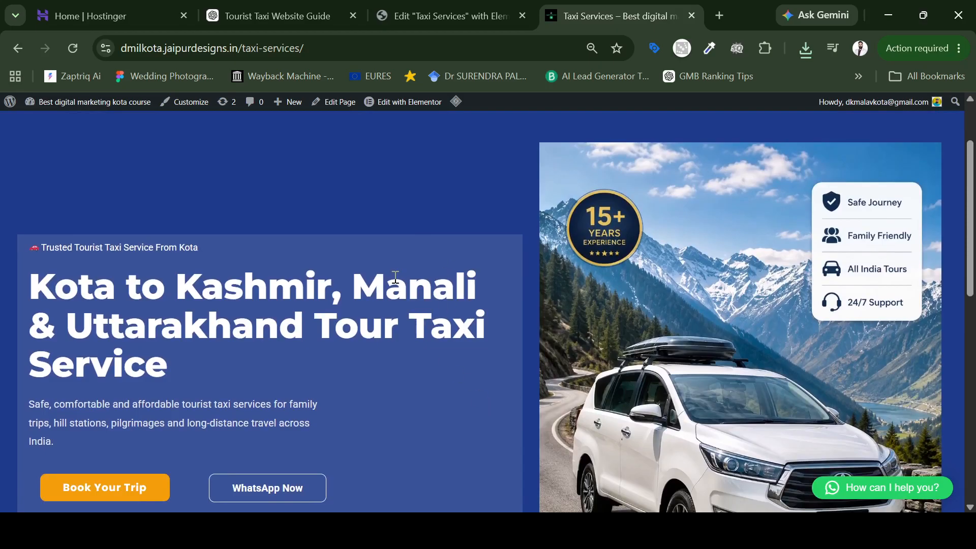
{"action": "scroll", "coordinate": [394, 277], "scroll_direction": "down", "scroll_amount": 5}
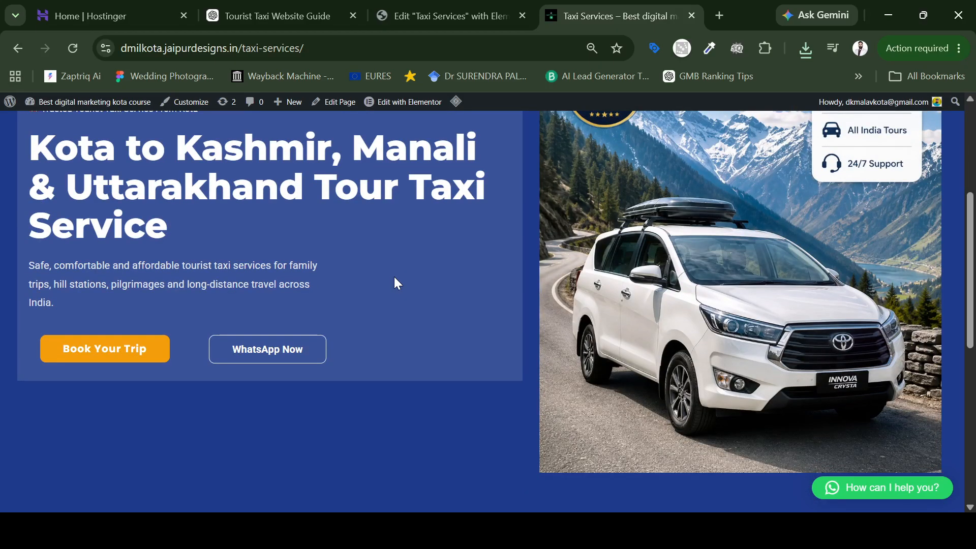
{"action": "scroll", "coordinate": [395, 283], "scroll_direction": "down", "scroll_amount": 1}
{"action": "scroll", "coordinate": [395, 283], "scroll_direction": "up", "scroll_amount": 1}
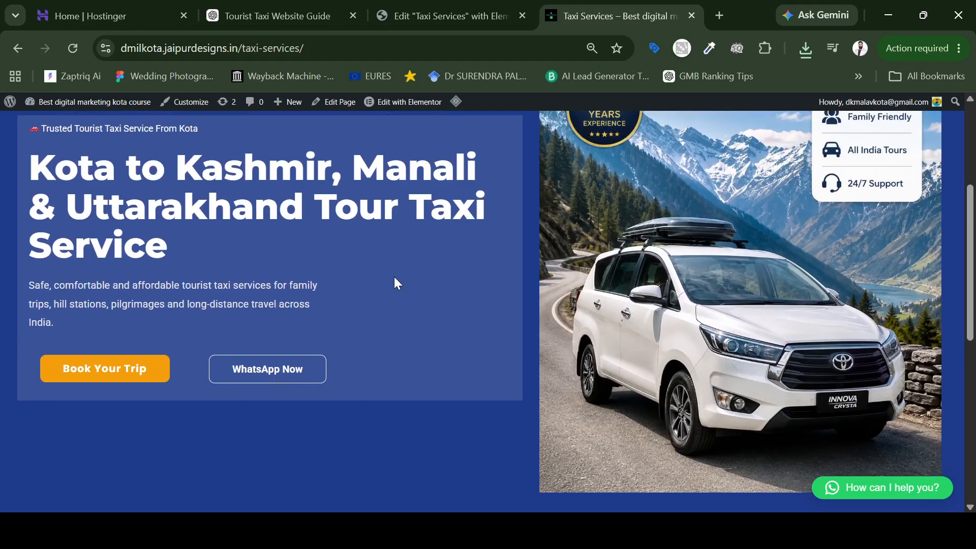
{"action": "scroll", "coordinate": [429, 272], "scroll_direction": "up", "scroll_amount": 2}
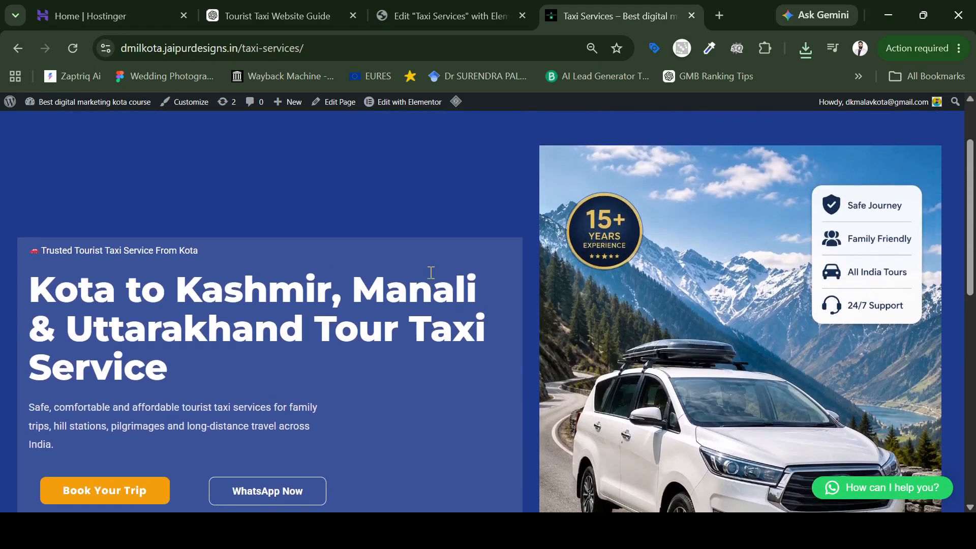
{"action": "scroll", "coordinate": [429, 272], "scroll_direction": "down", "scroll_amount": 2}
{"action": "scroll", "coordinate": [430, 277], "scroll_direction": "down", "scroll_amount": 3}
{"action": "scroll", "coordinate": [430, 278], "scroll_direction": "up", "scroll_amount": 4}
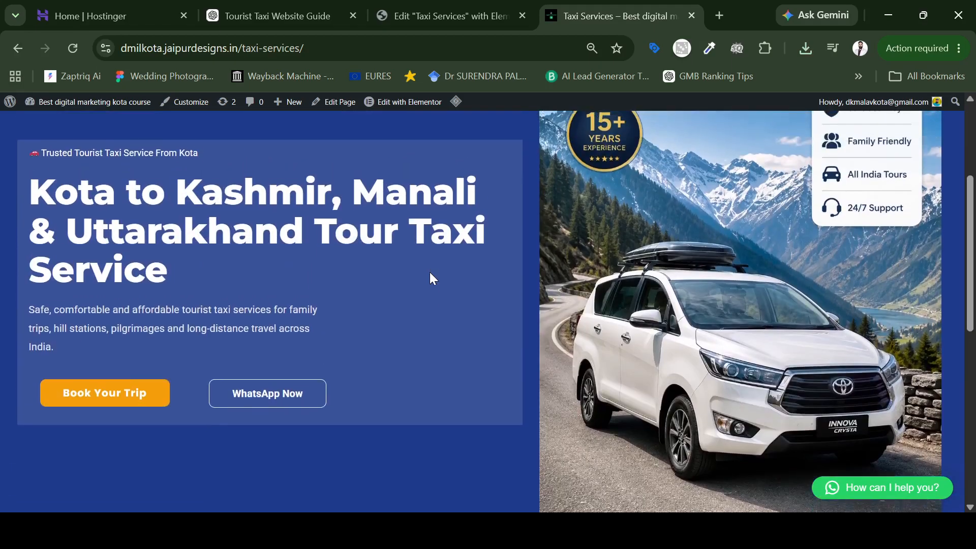
{"action": "scroll", "coordinate": [430, 274], "scroll_direction": "up", "scroll_amount": 1}
{"action": "scroll", "coordinate": [430, 278], "scroll_direction": "down", "scroll_amount": 1}
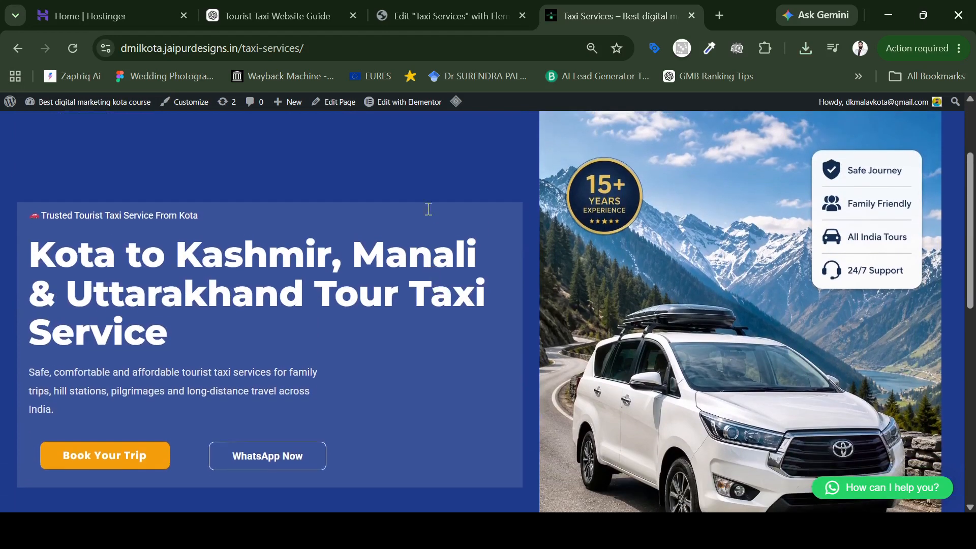
Back in the Elementor editor, link the outer hero container's padding values and set all four sides to 0 px
{"action": "left_click", "coordinate": [421, 7]}
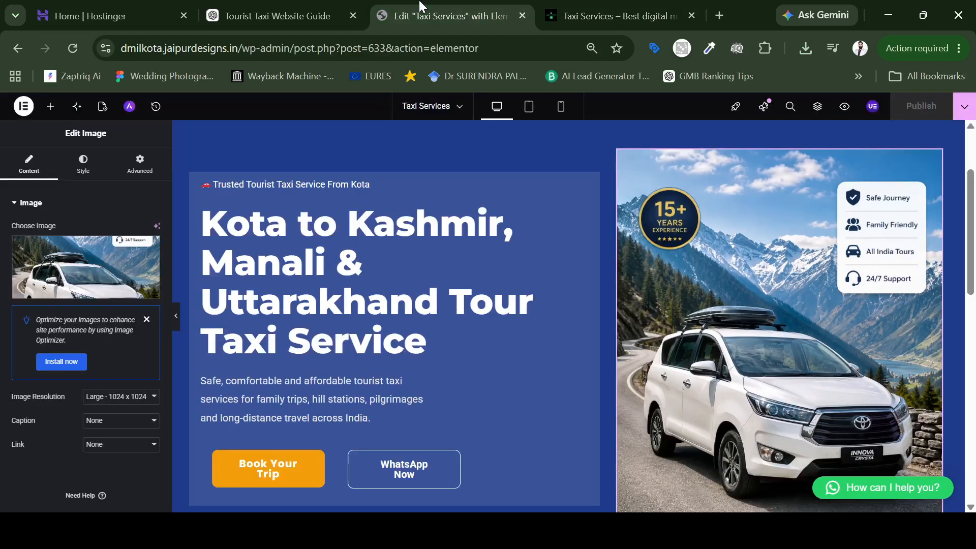
{"action": "scroll", "coordinate": [346, 221], "scroll_direction": "up", "scroll_amount": 2}
{"action": "scroll", "coordinate": [347, 224], "scroll_direction": "down", "scroll_amount": 1}
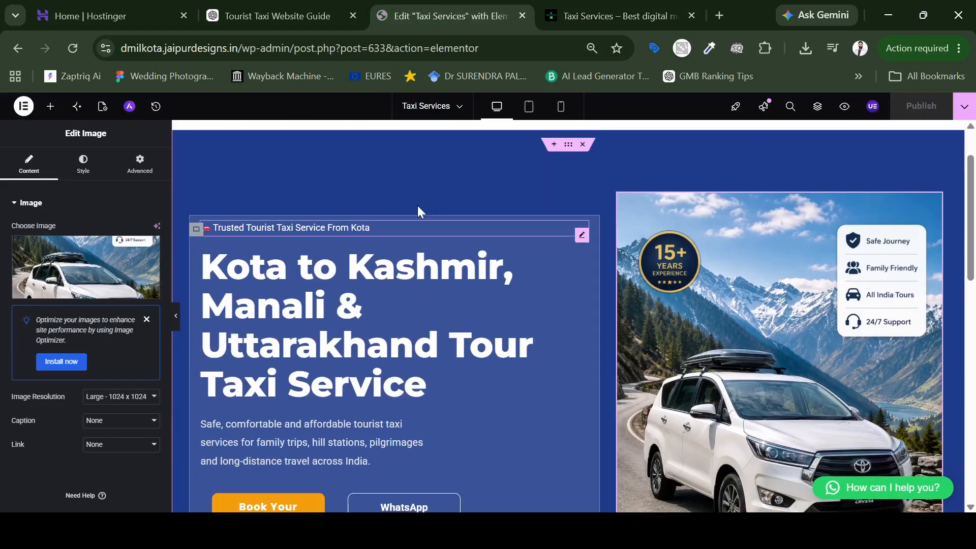
{"action": "left_click", "coordinate": [298, 174]}
{"action": "left_click", "coordinate": [138, 165]}
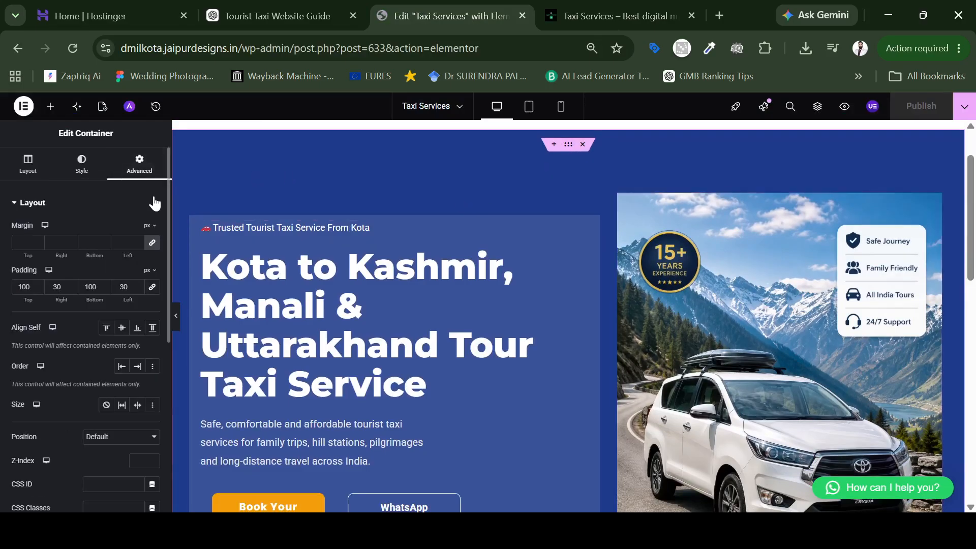
{"action": "left_click", "coordinate": [152, 288]}
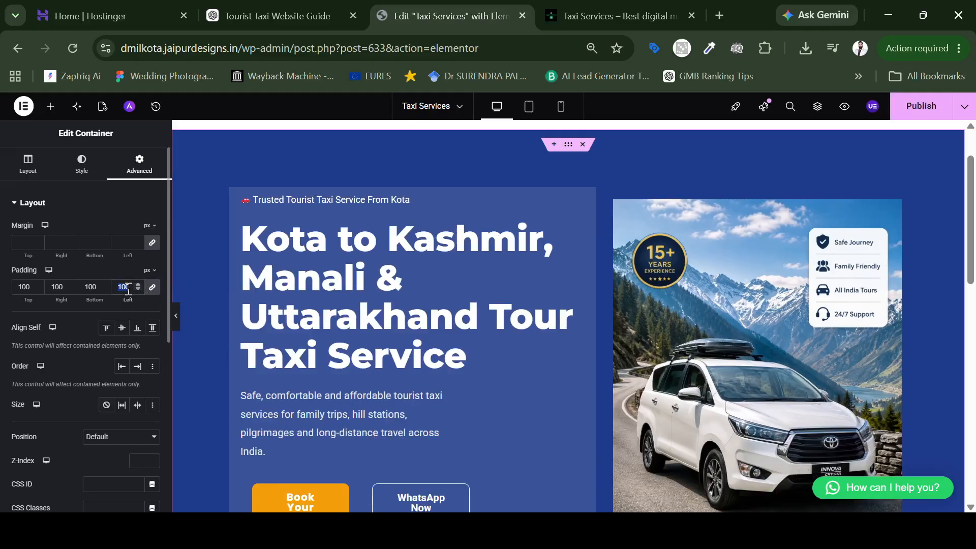
{"action": "type", "text": "0"}
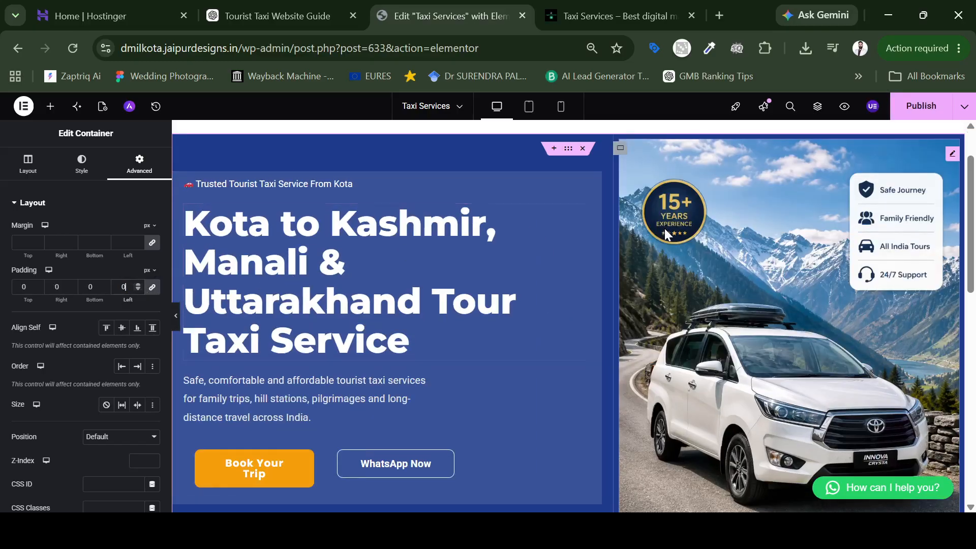
Set the taxi image's width to 85% in the hero's right container
{"action": "left_click", "coordinate": [622, 153]}
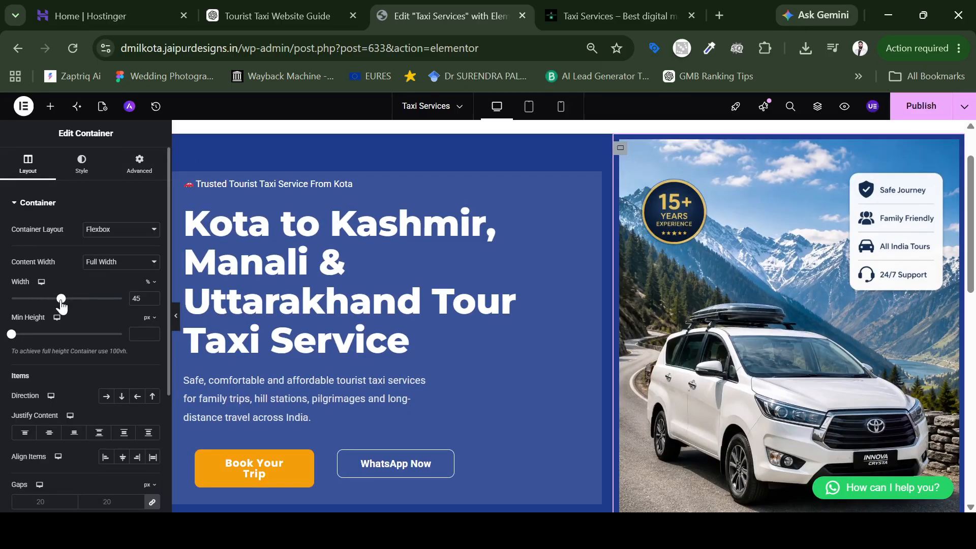
{"action": "left_click", "coordinate": [703, 257]}
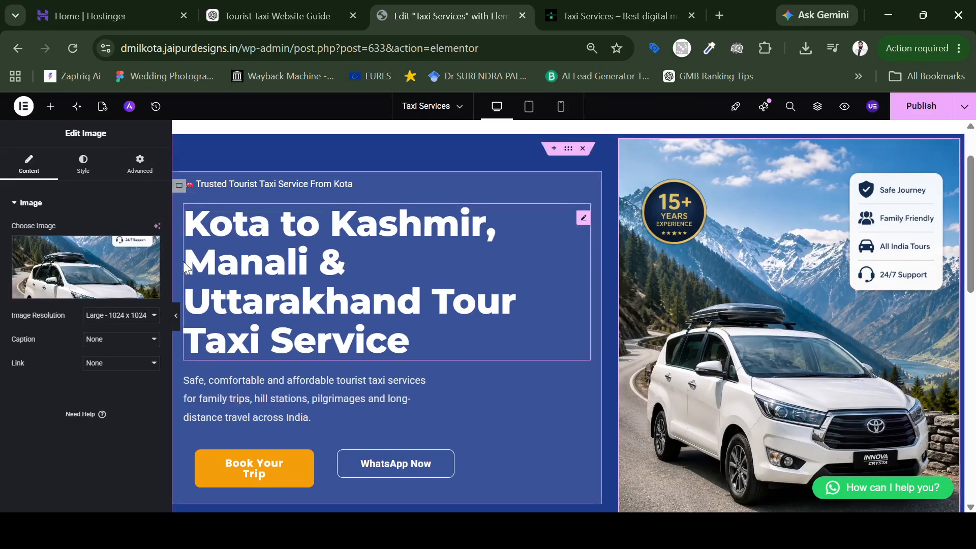
{"action": "left_click", "coordinate": [82, 168]}
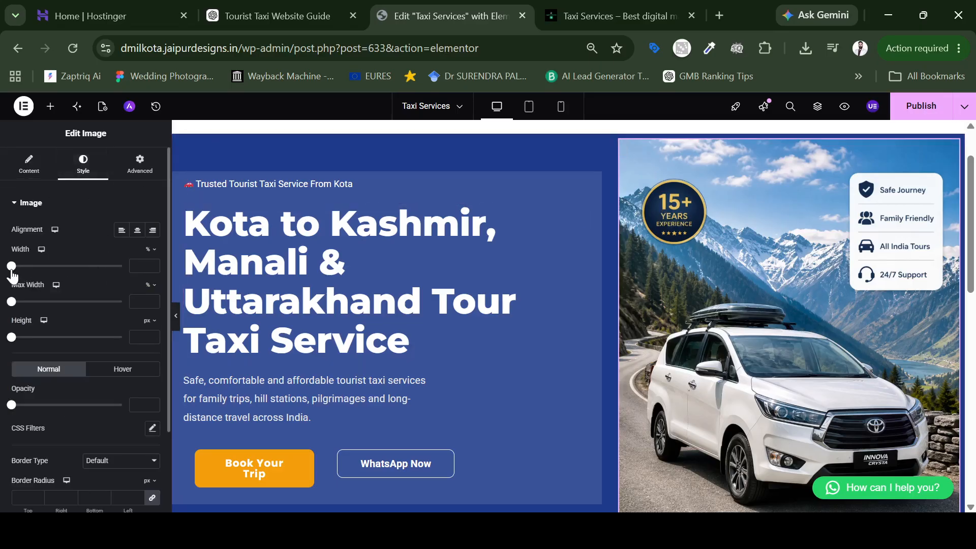
{"action": "left_click_drag", "start_coordinate": [13, 275], "coordinate": [106, 277]}
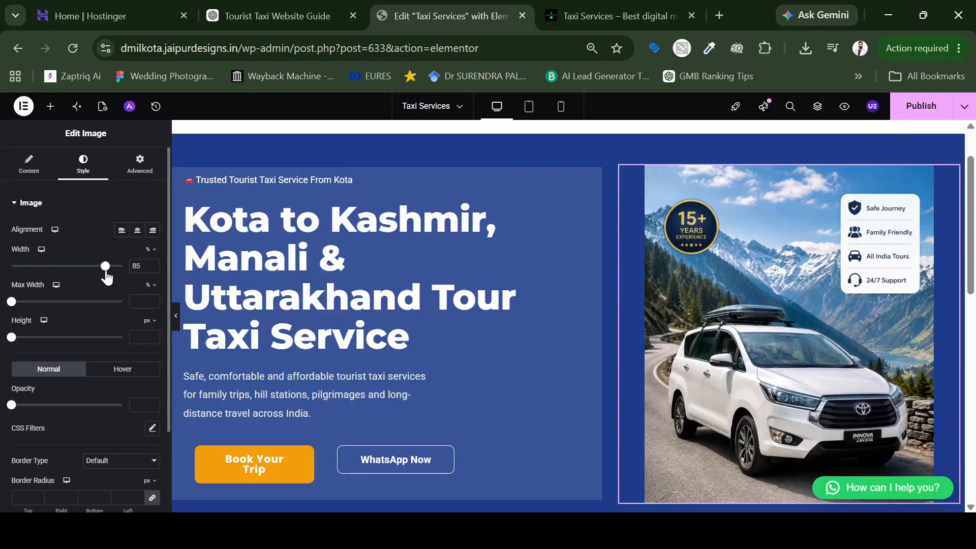
Publish the padding and image width changes and reload the live Taxi Services page to check them
{"action": "left_click", "coordinate": [909, 118]}
{"action": "left_click", "coordinate": [629, 5]}
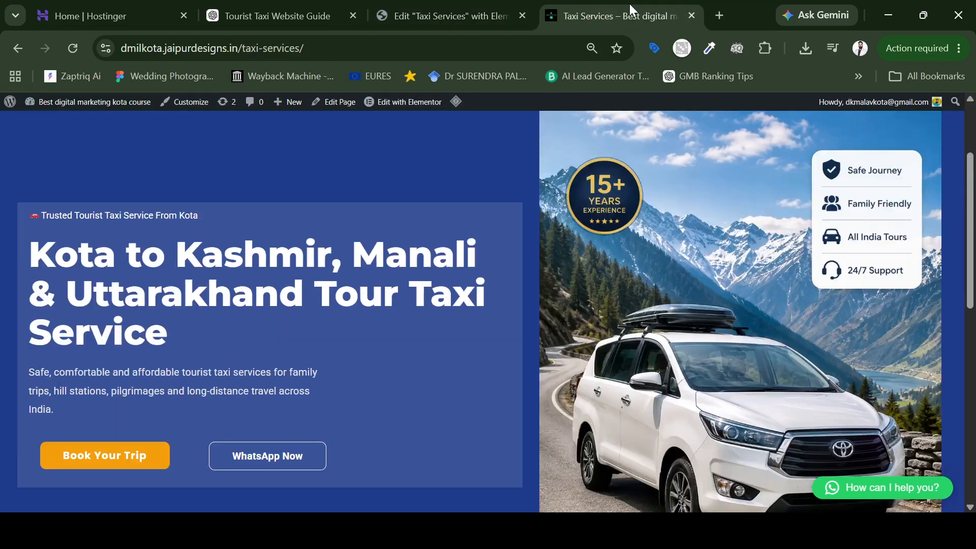
{"action": "key", "text": "F5"}
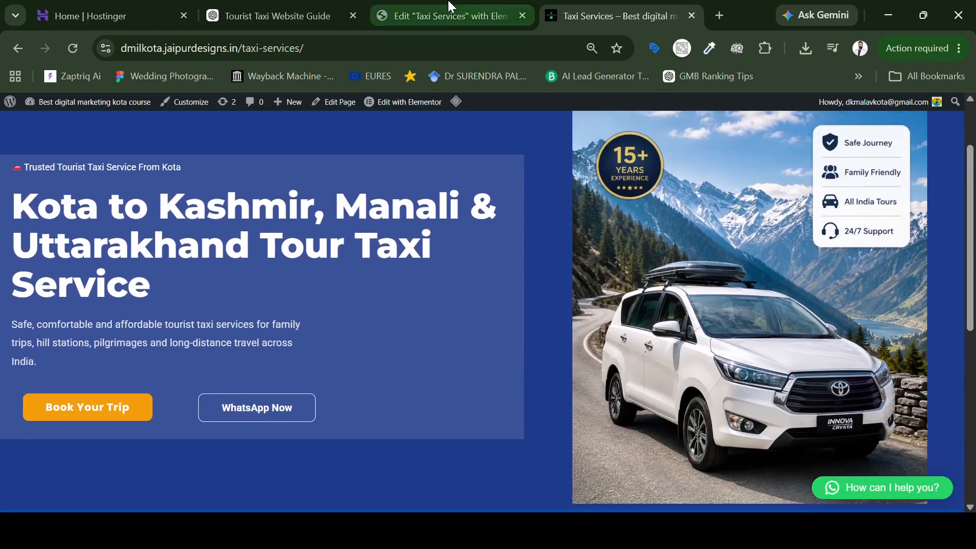
In the Elementor editor, set the hero text container's top and bottom padding to 50 px
{"action": "left_click", "coordinate": [448, 11]}
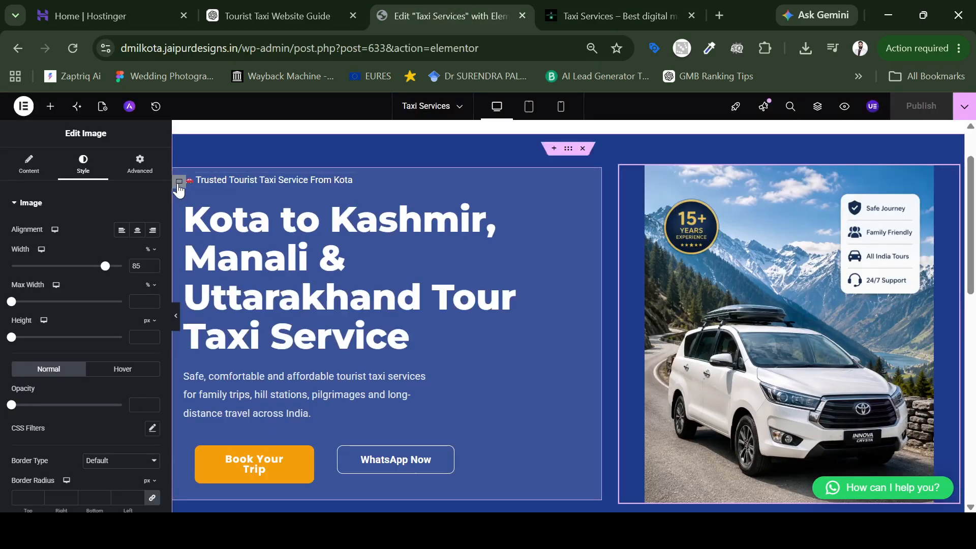
{"action": "left_click", "coordinate": [178, 183]}
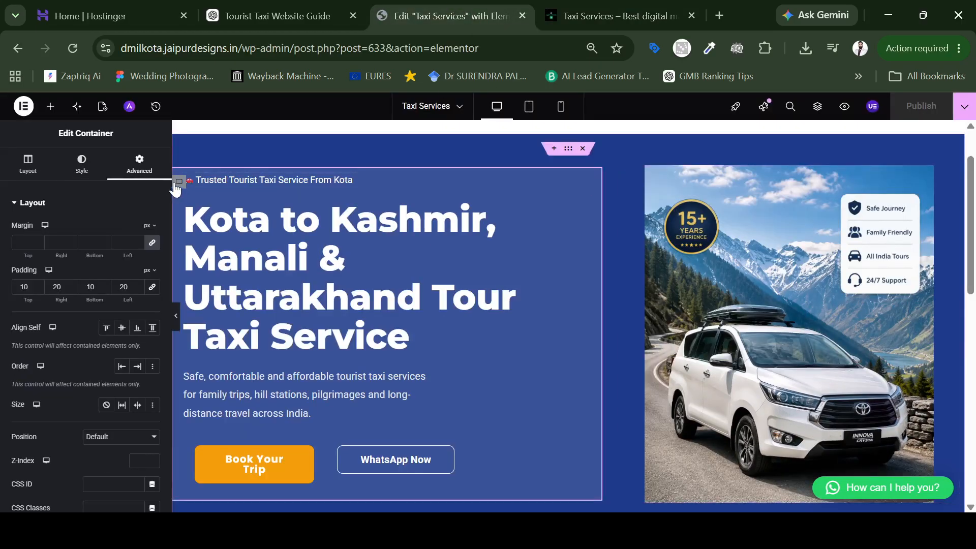
{"action": "double_click", "coordinate": [28, 292]}
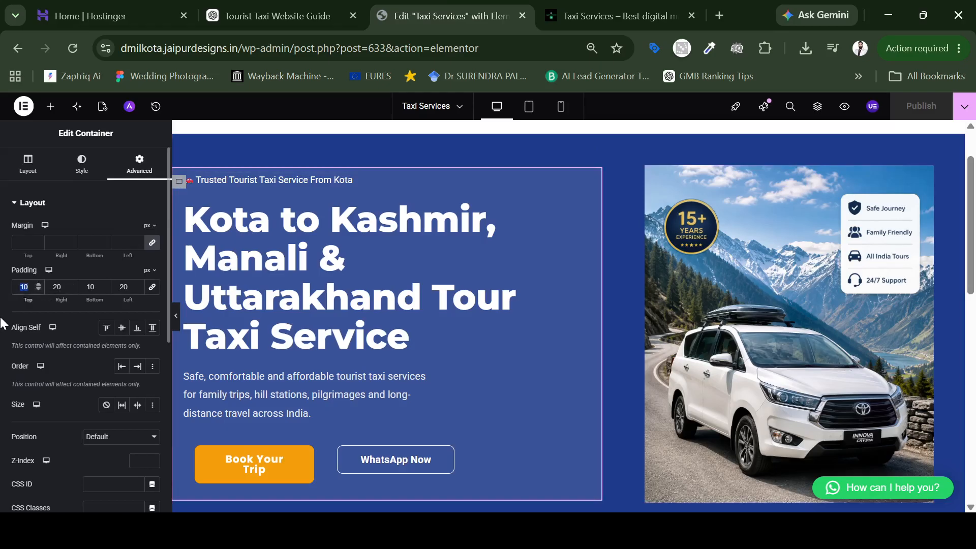
{"action": "type", "text": "50"}
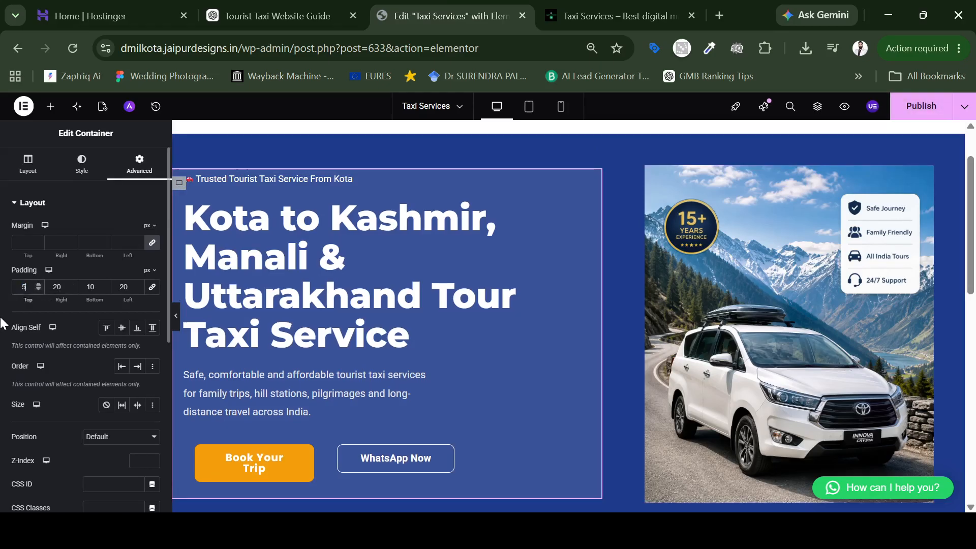
{"action": "double_click", "coordinate": [98, 283]}
{"action": "type", "text": "50"}
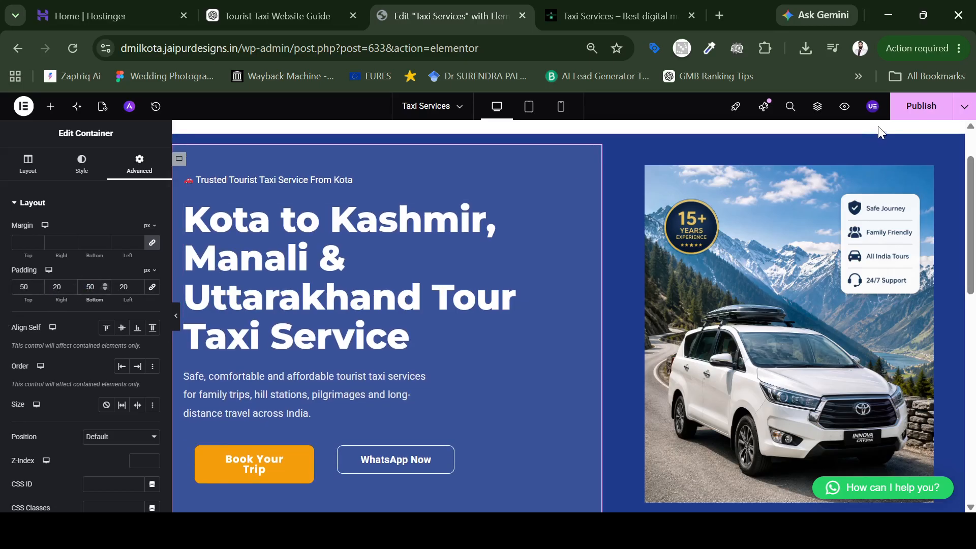
Publish the text container's new padding and check the hero section on the reloaded live page
{"action": "left_click", "coordinate": [922, 108]}
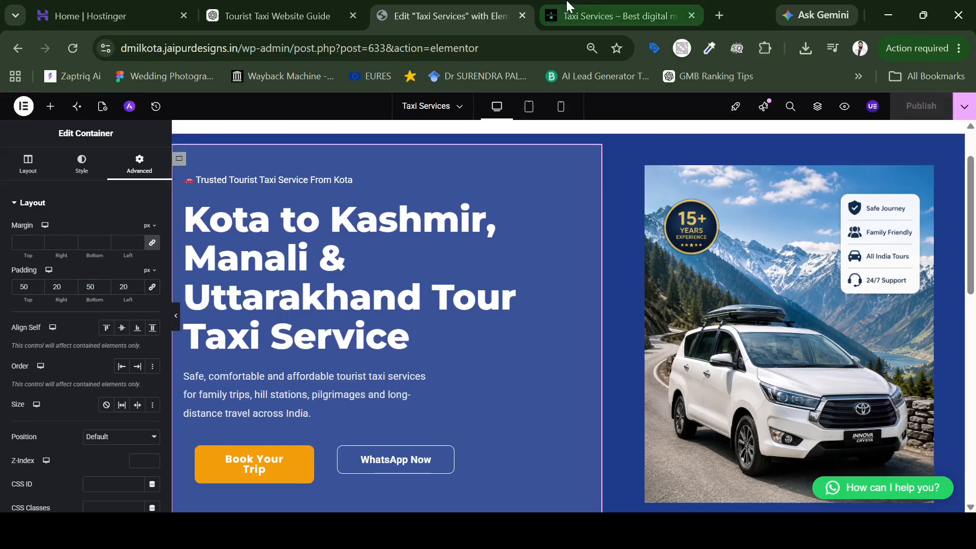
{"action": "left_click", "coordinate": [569, 7]}
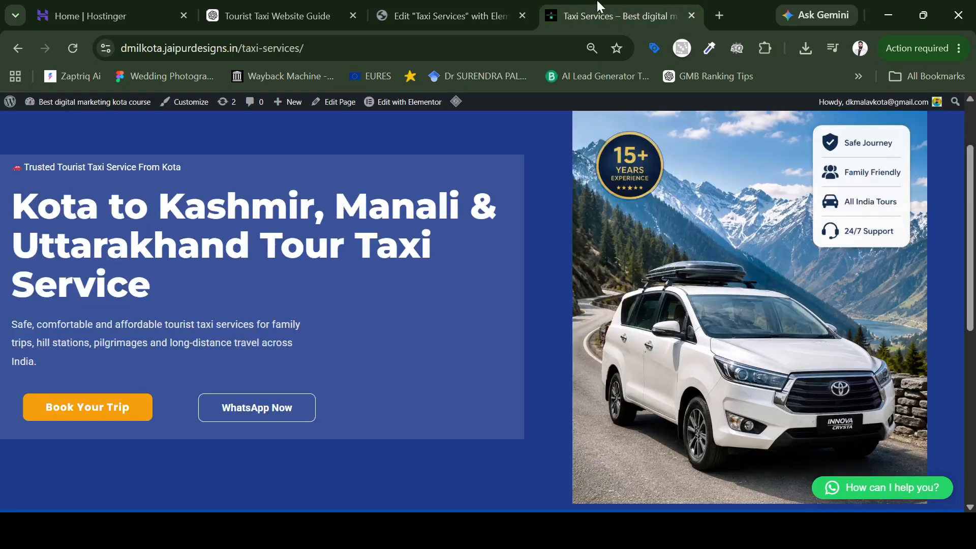
{"action": "key", "text": "ctrl+r"}
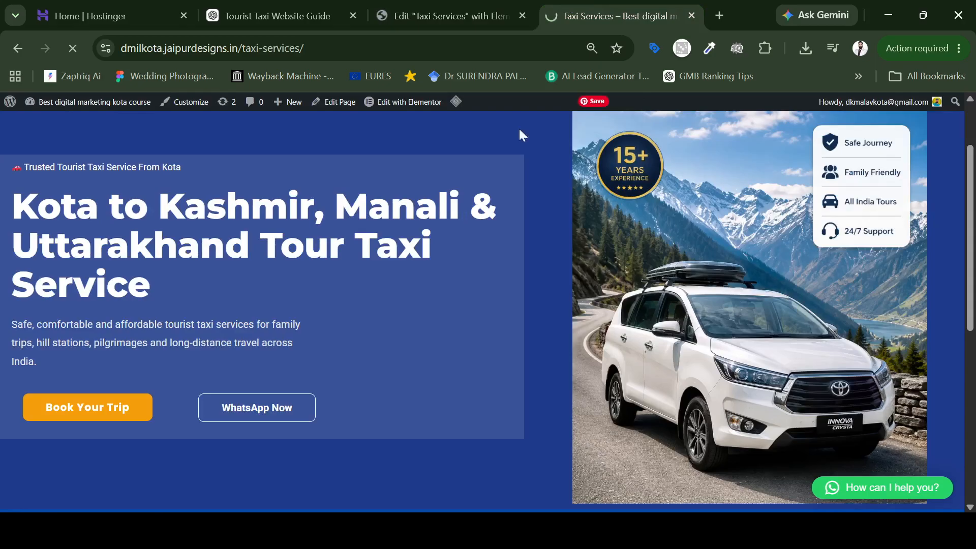
{"action": "scroll", "coordinate": [419, 184], "scroll_direction": "up", "scroll_amount": 2}
{"action": "scroll", "coordinate": [420, 185], "scroll_direction": "down", "scroll_amount": 1}
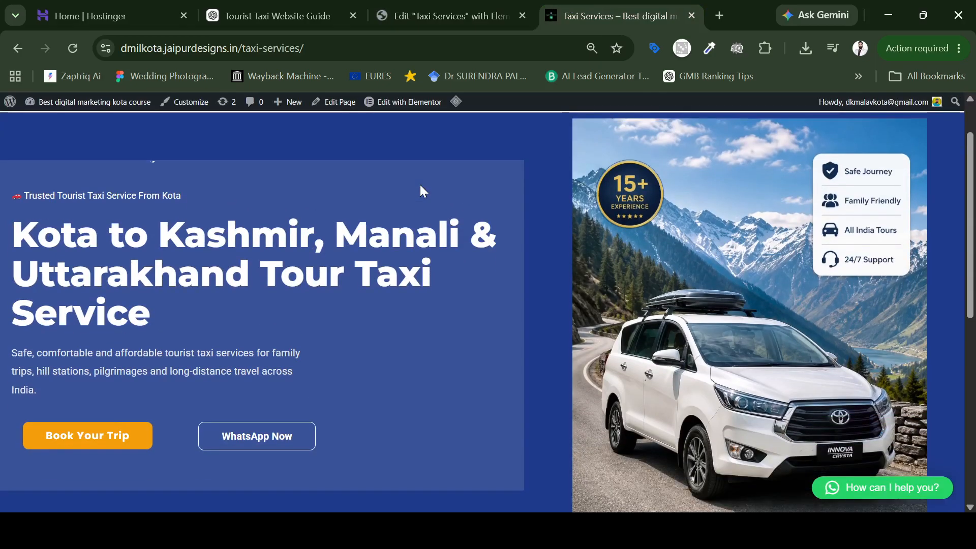
In the Elementor editor, set the minimum height of the hero's image container and text container to 600 px each
{"action": "left_click", "coordinate": [453, 7]}
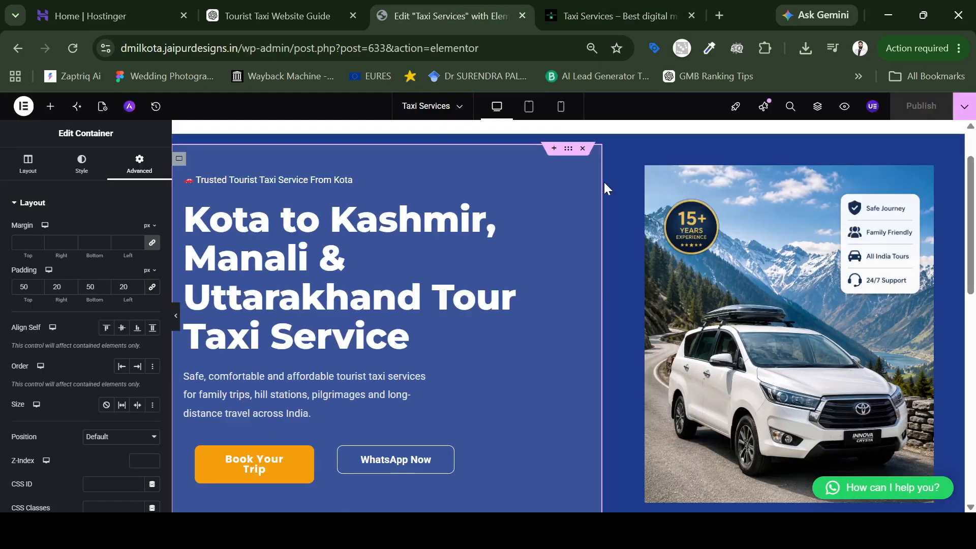
{"action": "left_click", "coordinate": [619, 175]}
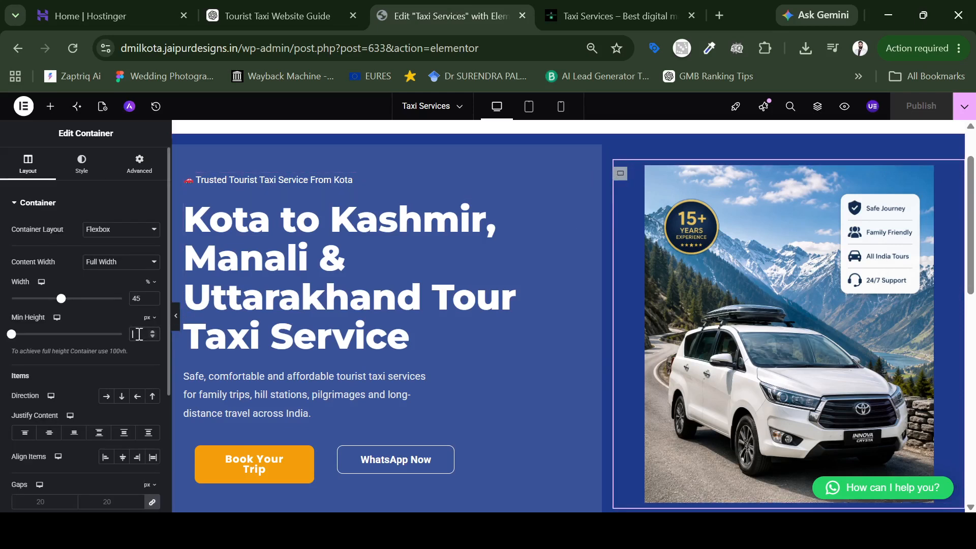
{"action": "type", "text": "600"}
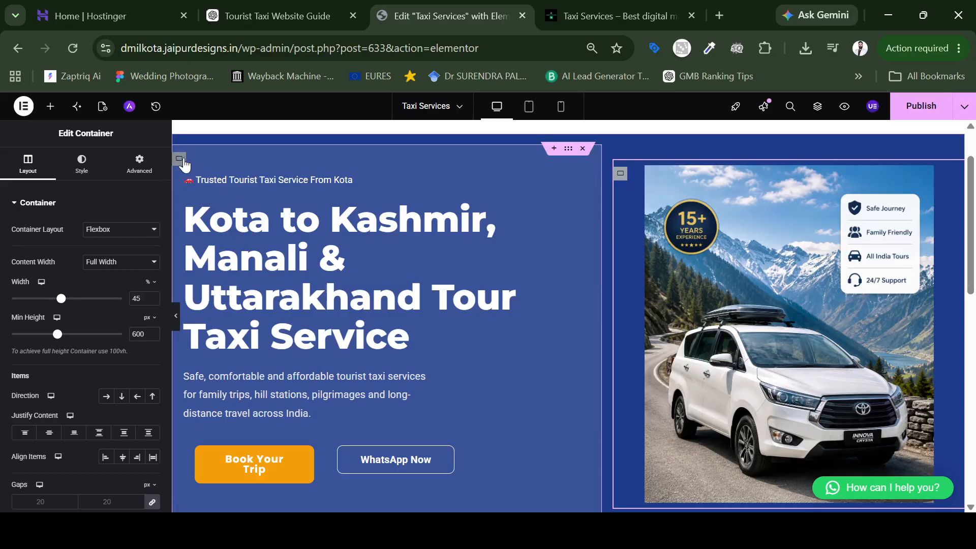
{"action": "left_click", "coordinate": [179, 159]}
{"action": "left_click", "coordinate": [28, 165]}
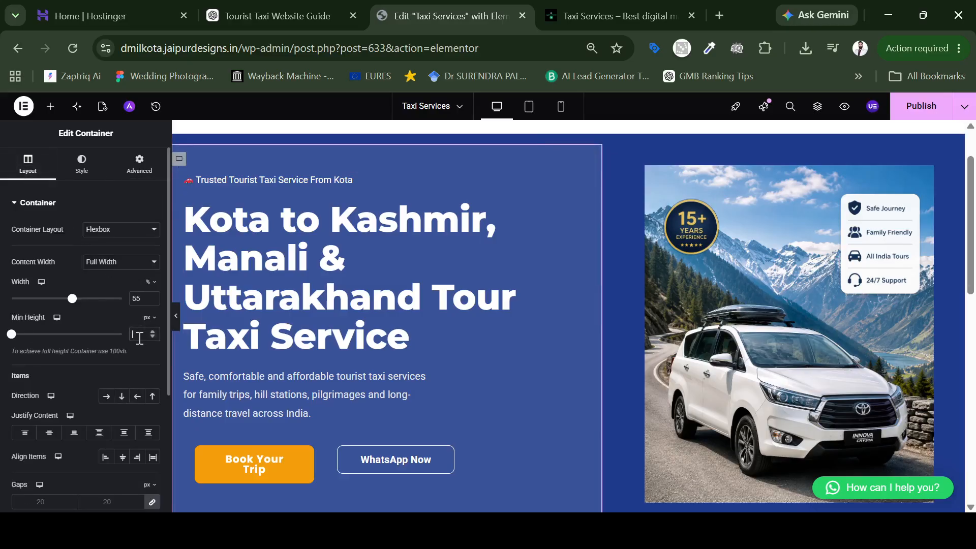
{"action": "left_click", "coordinate": [139, 338]}
{"action": "type", "text": "600"}
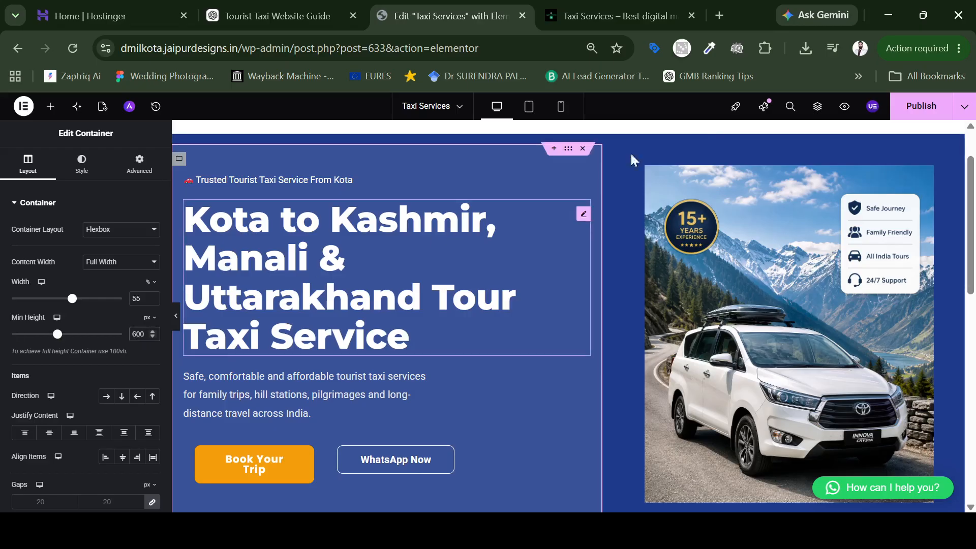
Publish the new container heights and check the hero section's layout on the reloaded live Taxi Services page
{"action": "left_click", "coordinate": [921, 106]}
{"action": "left_click", "coordinate": [584, 20]}
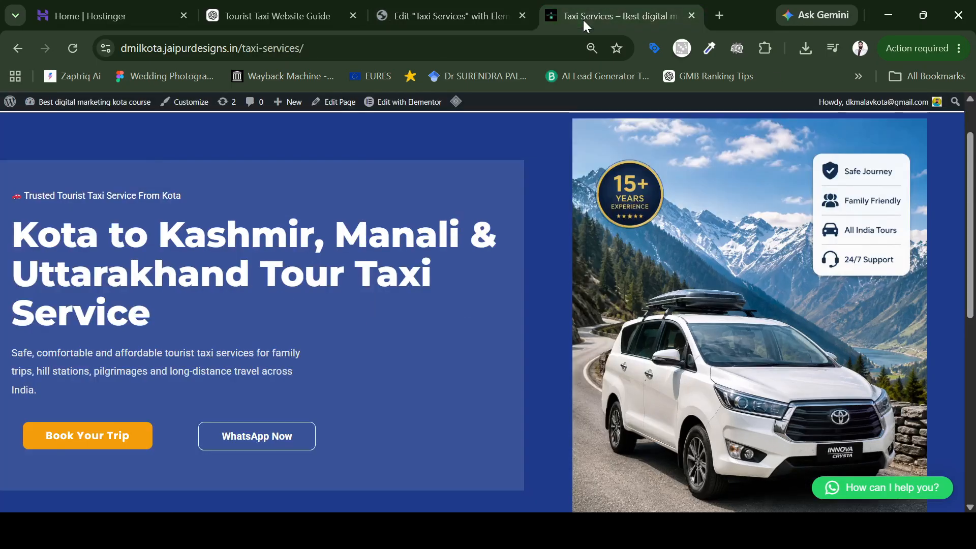
{"action": "key", "text": "F5"}
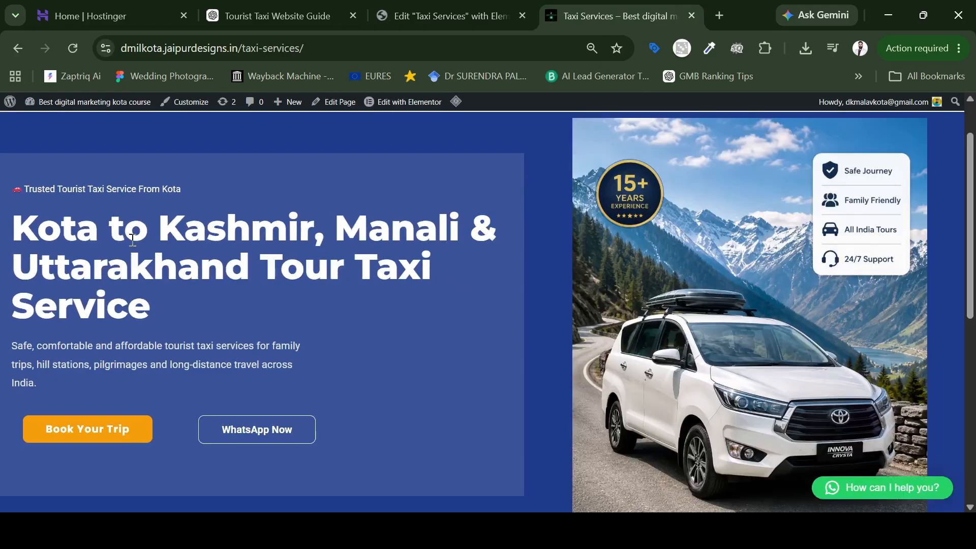
{"action": "scroll", "coordinate": [133, 239], "scroll_direction": "down", "scroll_amount": 1}
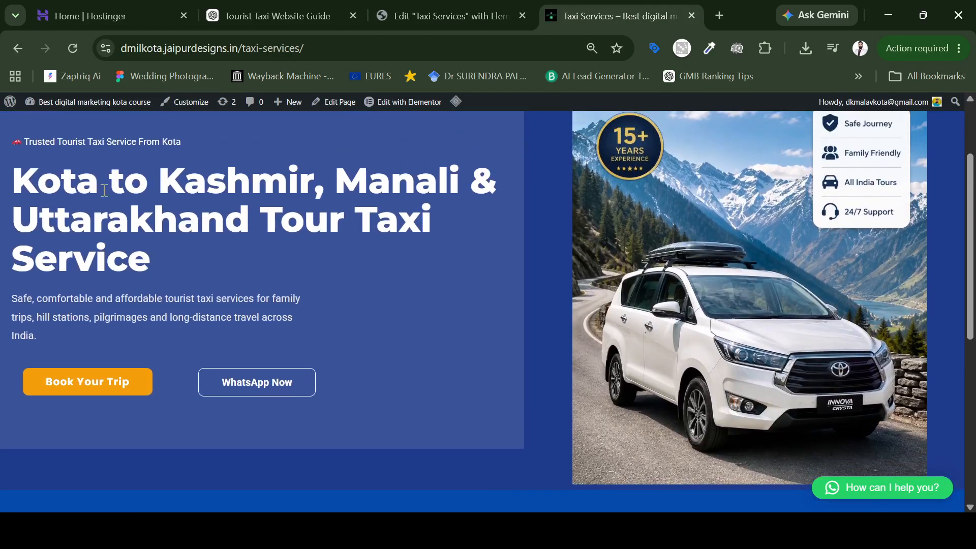
{"action": "scroll", "coordinate": [154, 261], "scroll_direction": "up", "scroll_amount": 1}
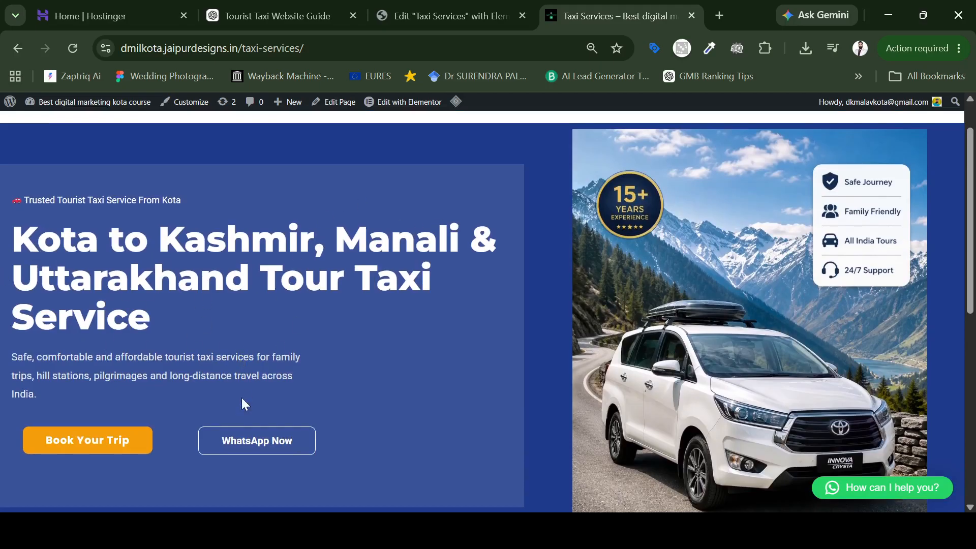
{"action": "scroll", "coordinate": [172, 327], "scroll_direction": "down", "scroll_amount": 1}
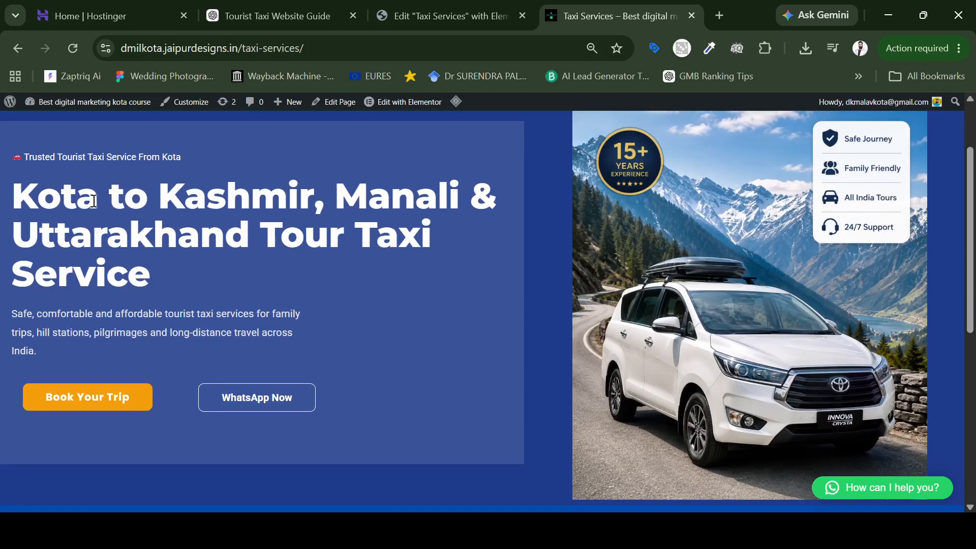
{"action": "scroll", "coordinate": [733, 289], "scroll_direction": "up", "scroll_amount": 2}
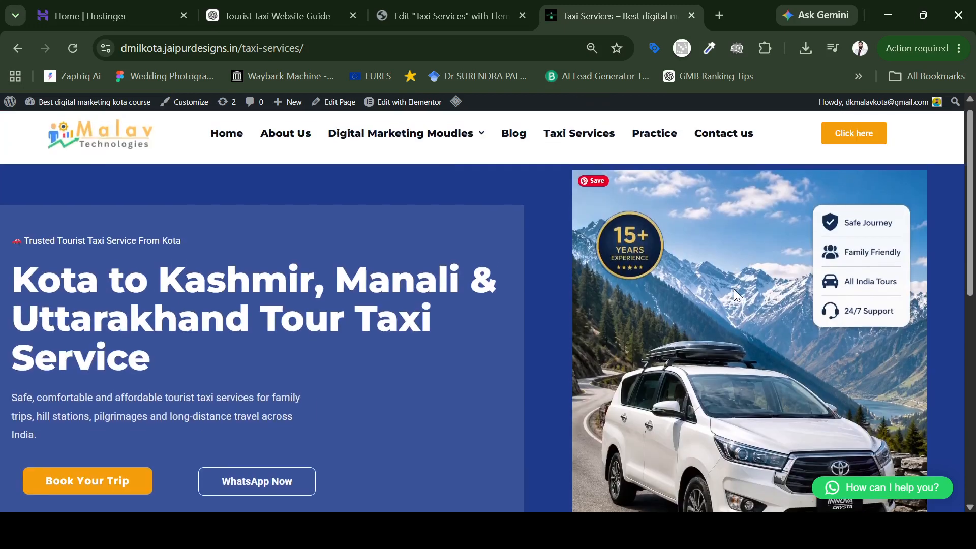
{"action": "scroll", "coordinate": [734, 289], "scroll_direction": "down", "scroll_amount": 1}
Look at the area below the hero in the Elementor editor, and ask ChatGPT "hero section ne niche kya banaye.." in the taxi website conversation
{"action": "left_click", "coordinate": [514, 6]}
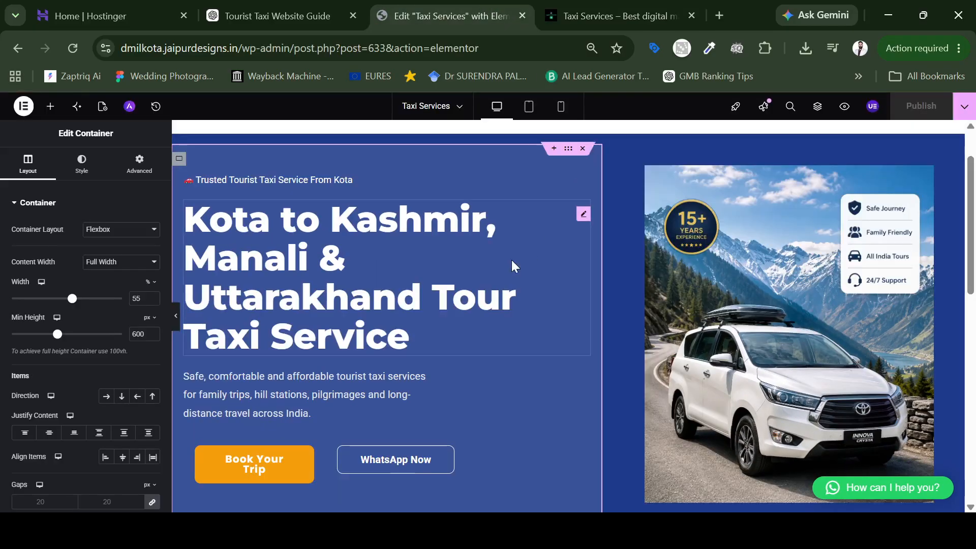
{"action": "scroll", "coordinate": [510, 260], "scroll_direction": "down", "scroll_amount": 4}
{"action": "scroll", "coordinate": [510, 263], "scroll_direction": "down", "scroll_amount": 1}
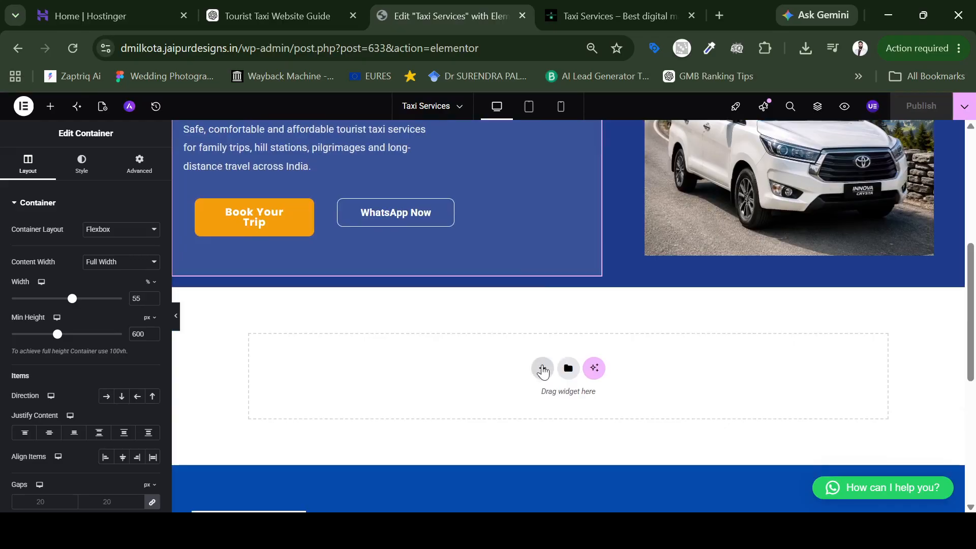
{"action": "left_click", "coordinate": [320, 6]}
{"action": "left_click", "coordinate": [645, 195]}
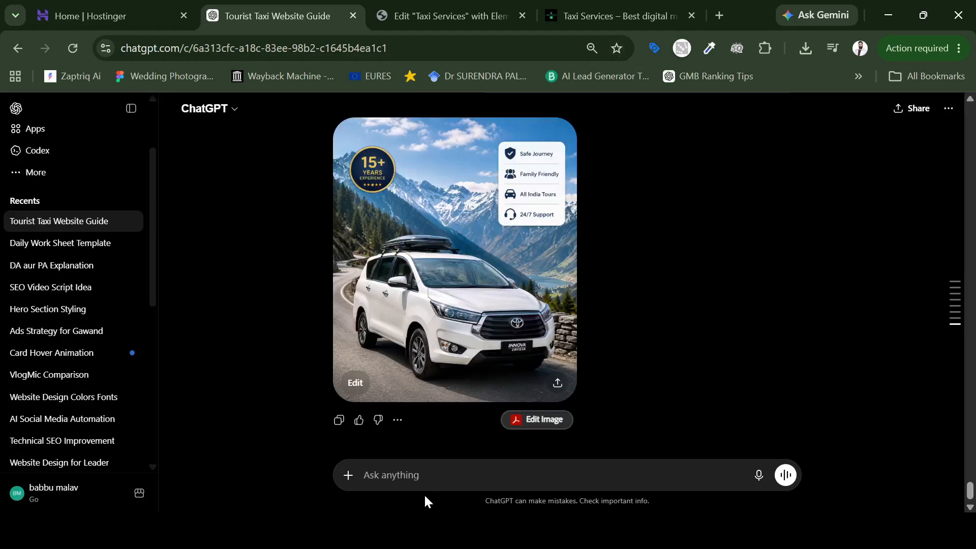
{"action": "type", "text": "h"}
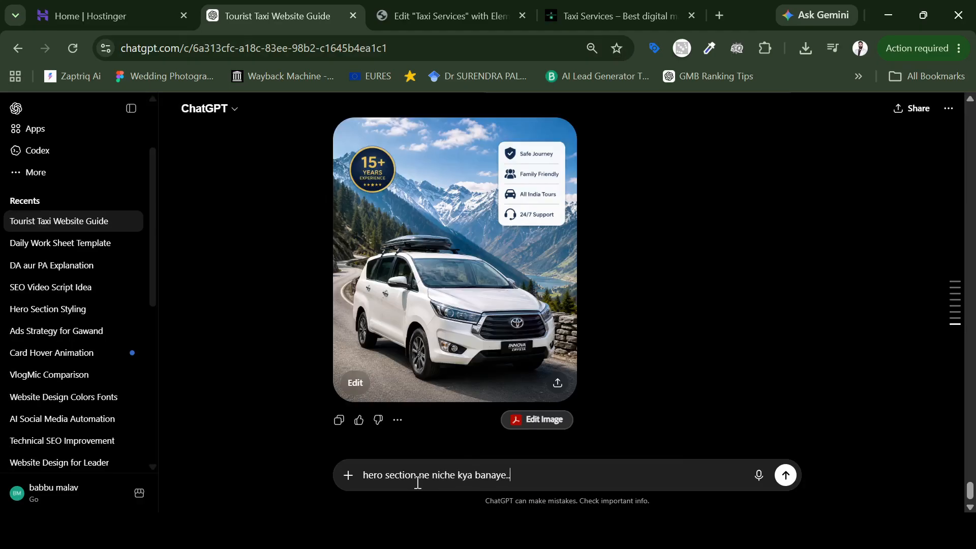
{"action": "key", "text": "Return"}
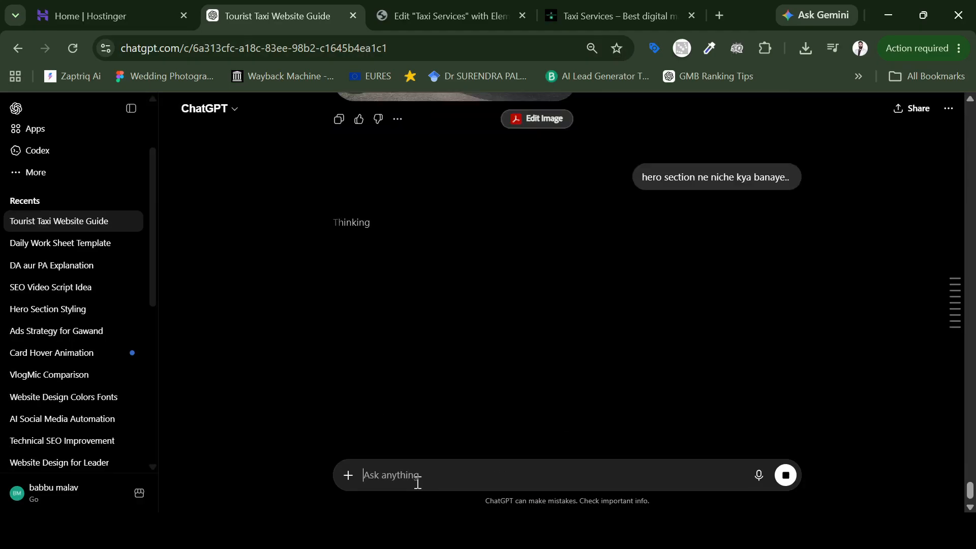
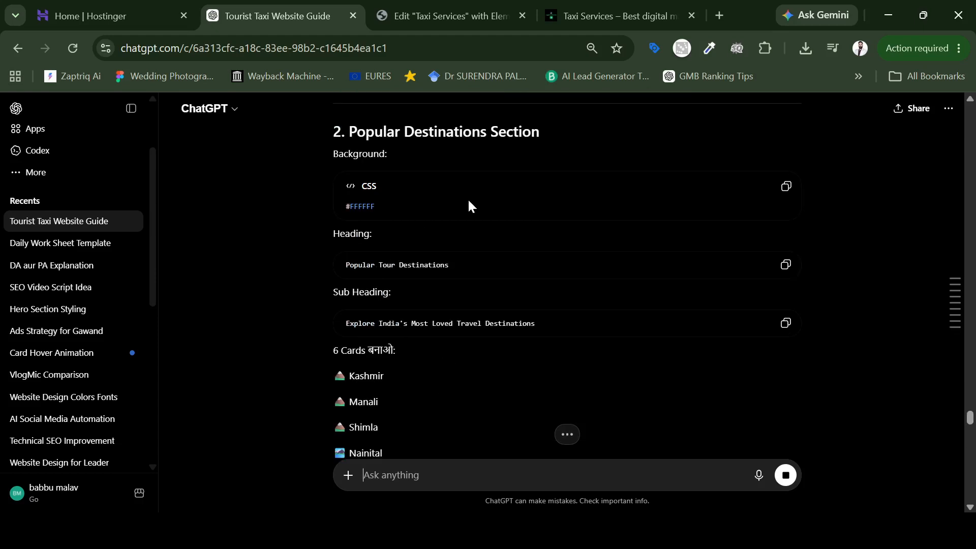
In the Elementor editor, add a new container below the hero section and set its content width to Full Width
{"action": "scroll", "coordinate": [467, 204], "scroll_direction": "up", "scroll_amount": 2}
{"action": "left_click", "coordinate": [462, 6]}
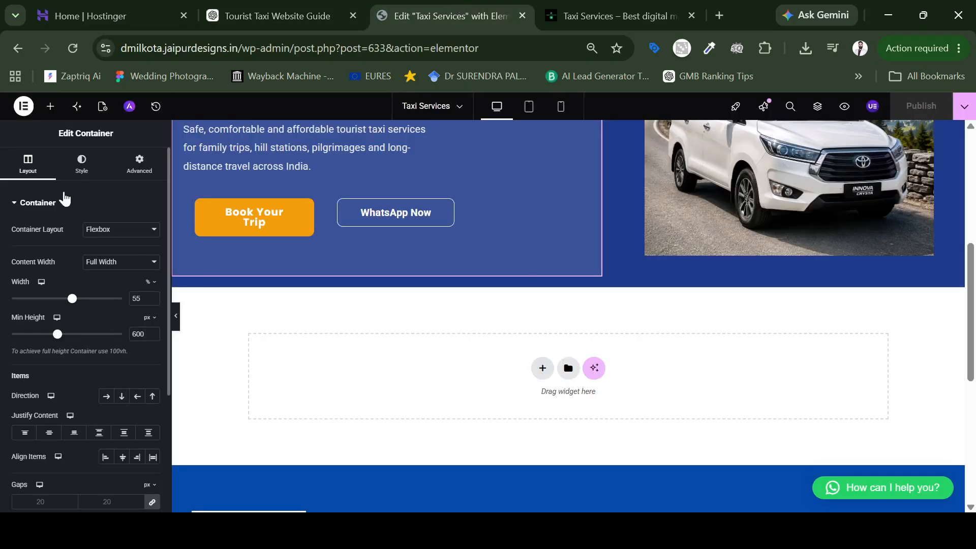
{"action": "left_click", "coordinate": [49, 111]}
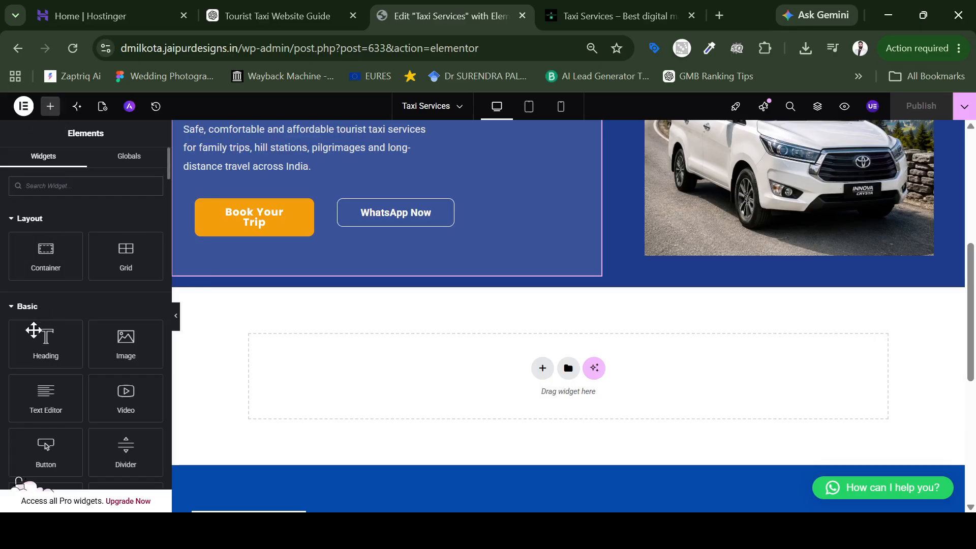
{"action": "left_click_drag", "start_coordinate": [52, 256], "coordinate": [529, 371]}
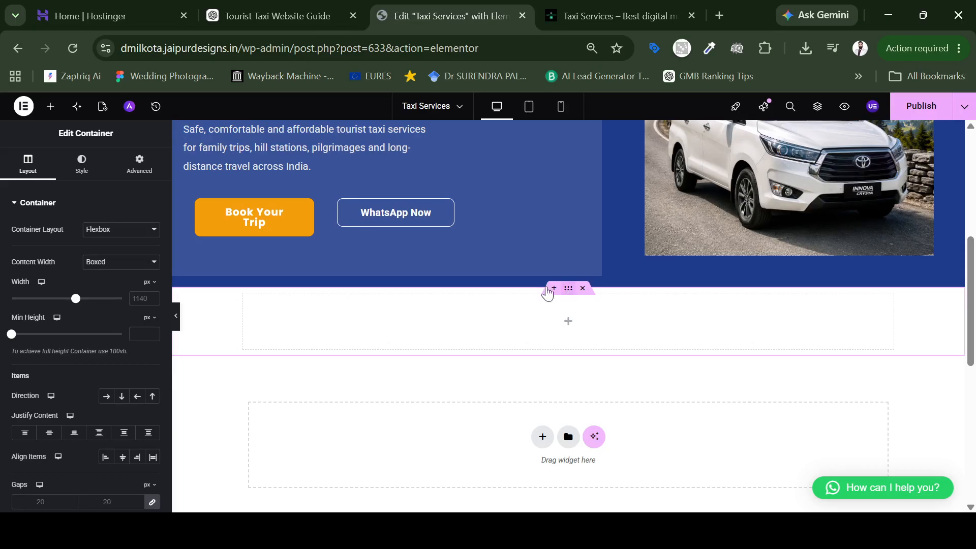
{"action": "left_click", "coordinate": [122, 299]}
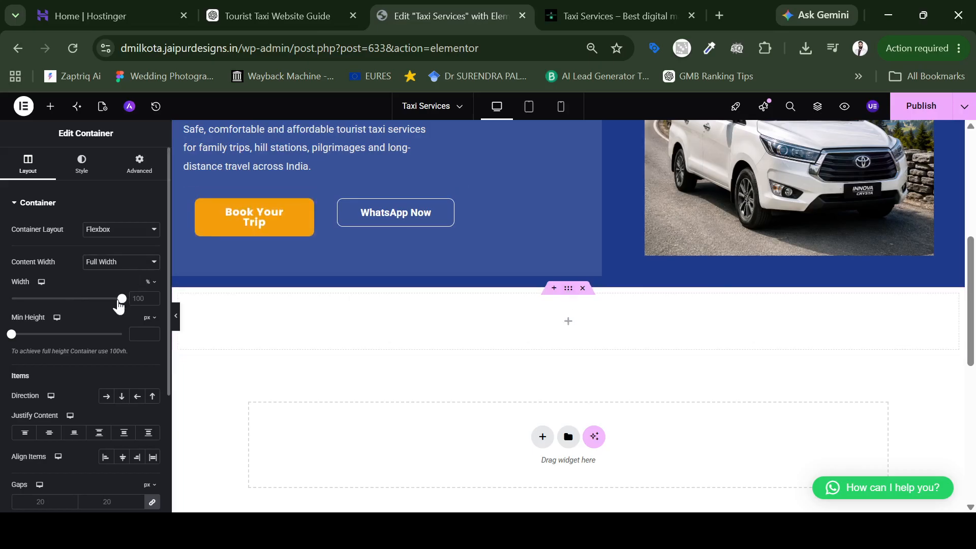
Add a heading to the new container, paste in ChatGPT's suggested title "Popular Tour Destinations", and center it
{"action": "left_click", "coordinate": [49, 107]}
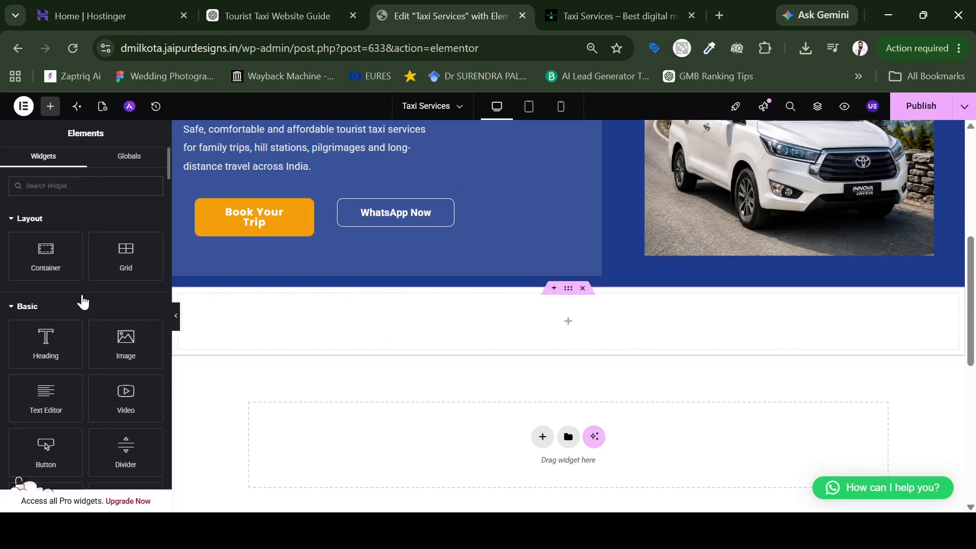
{"action": "left_click_drag", "start_coordinate": [46, 338], "coordinate": [442, 311]}
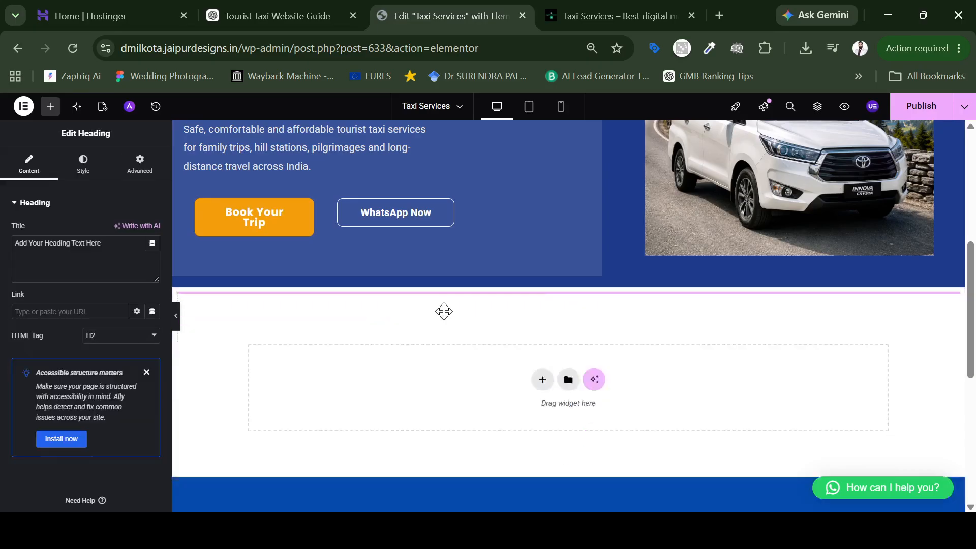
{"action": "left_click", "coordinate": [256, 8]}
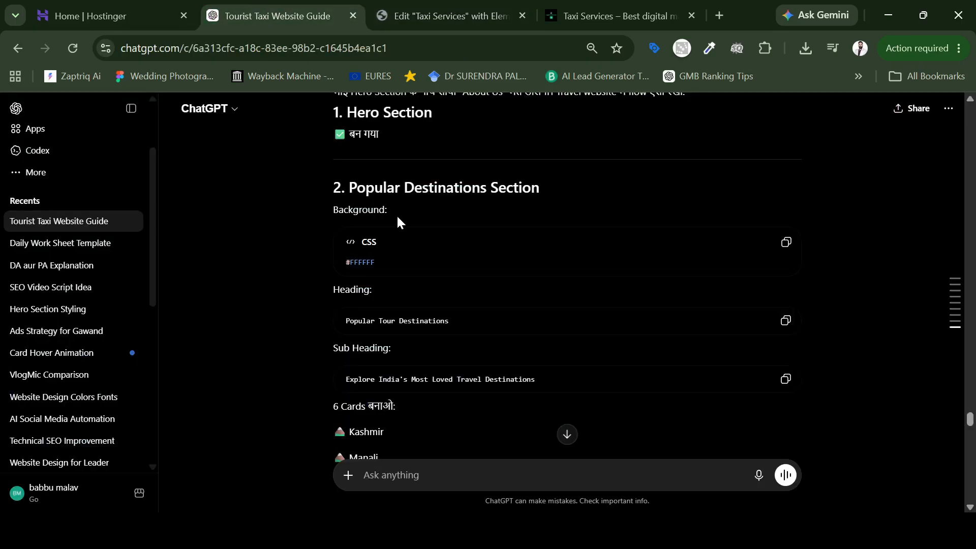
{"action": "left_click", "coordinate": [782, 320]}
{"action": "left_click", "coordinate": [416, 9]}
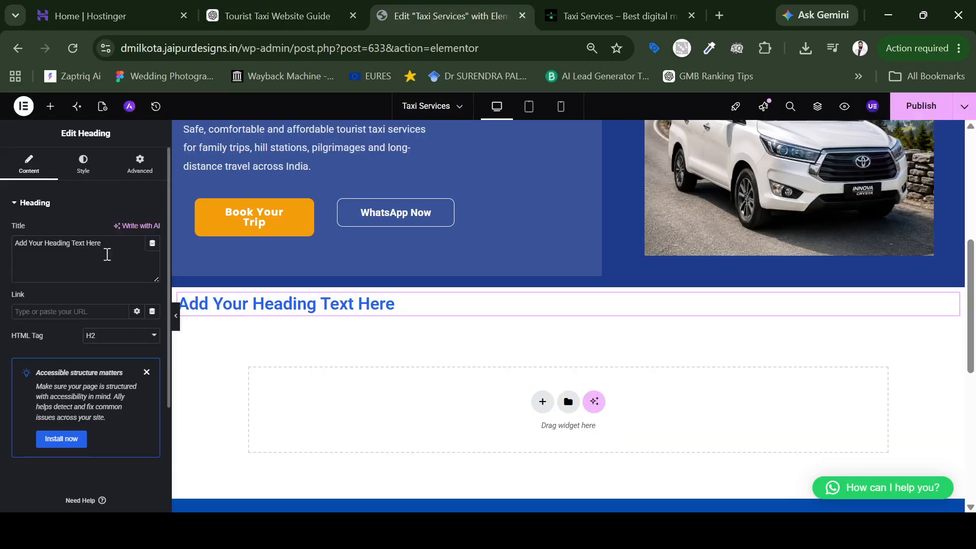
{"action": "key", "text": "ctrl+a"}
{"action": "key", "text": "ctrl+v"}
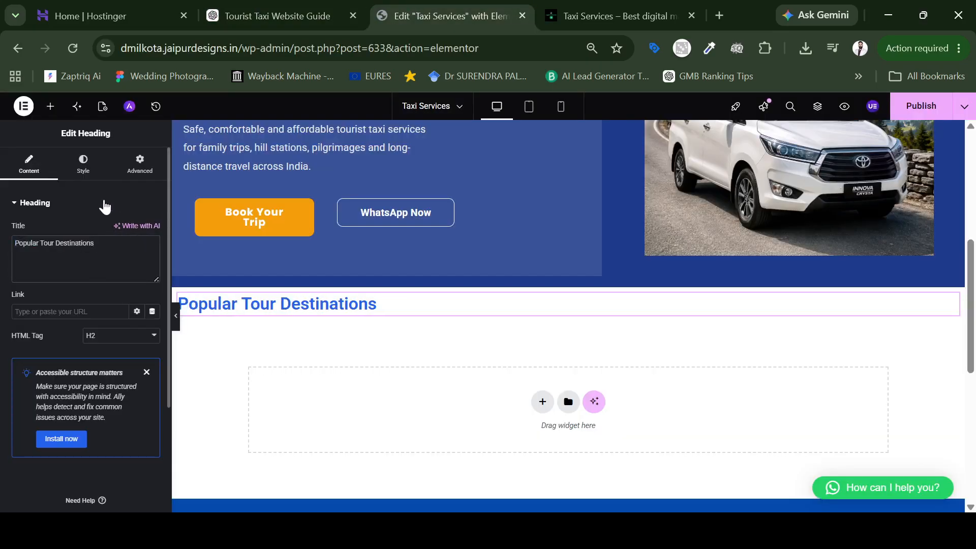
{"action": "left_click", "coordinate": [88, 167]}
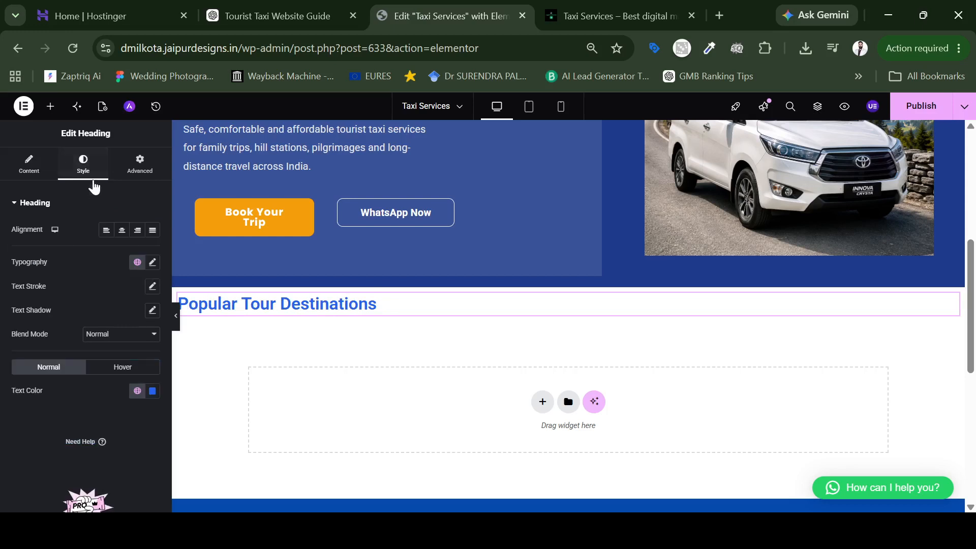
{"action": "left_click", "coordinate": [121, 230]}
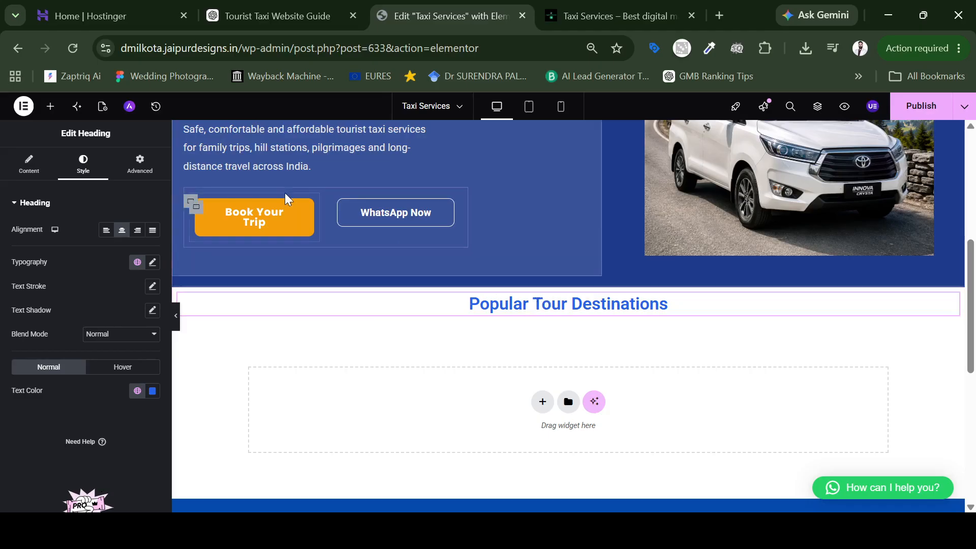
Give the heading's container a top margin of 50 px, with 0 on the other sides
{"action": "left_click", "coordinate": [141, 163]}
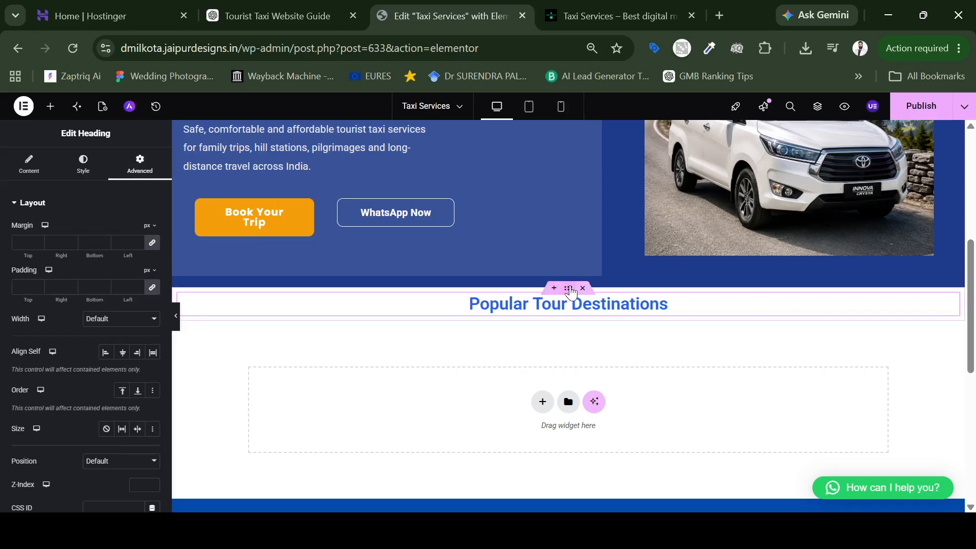
{"action": "left_click", "coordinate": [569, 290]}
{"action": "left_click", "coordinate": [140, 172]}
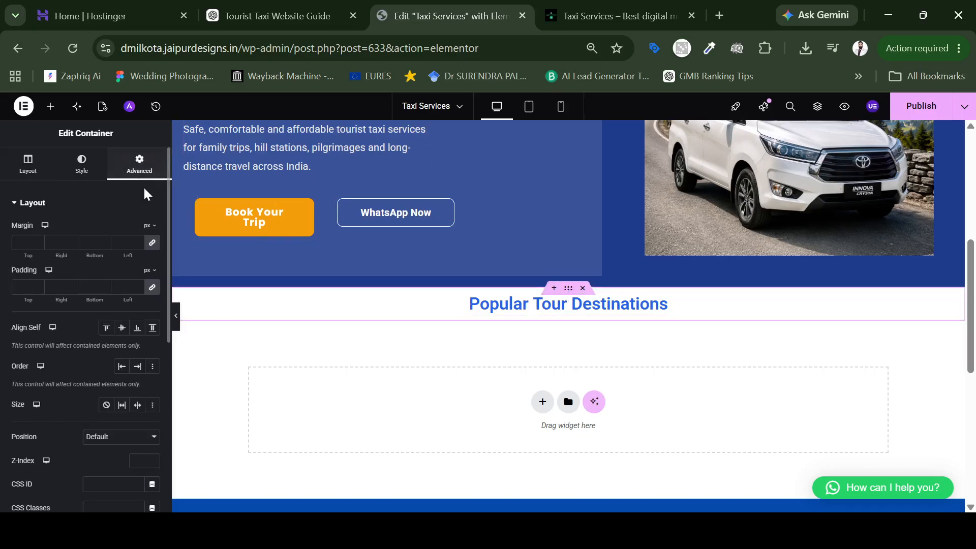
{"action": "left_click", "coordinate": [28, 242]}
{"action": "type", "text": "0"}
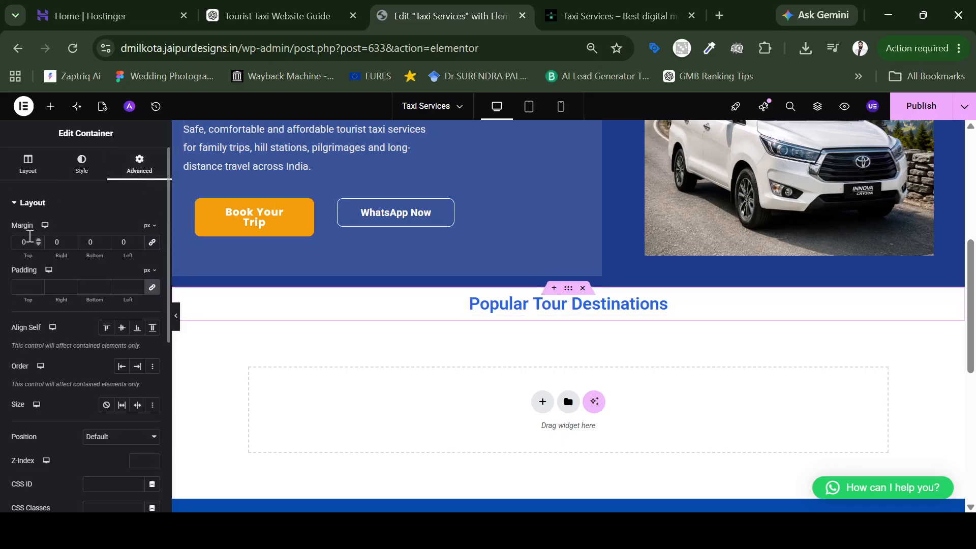
{"action": "type", "text": "50"}
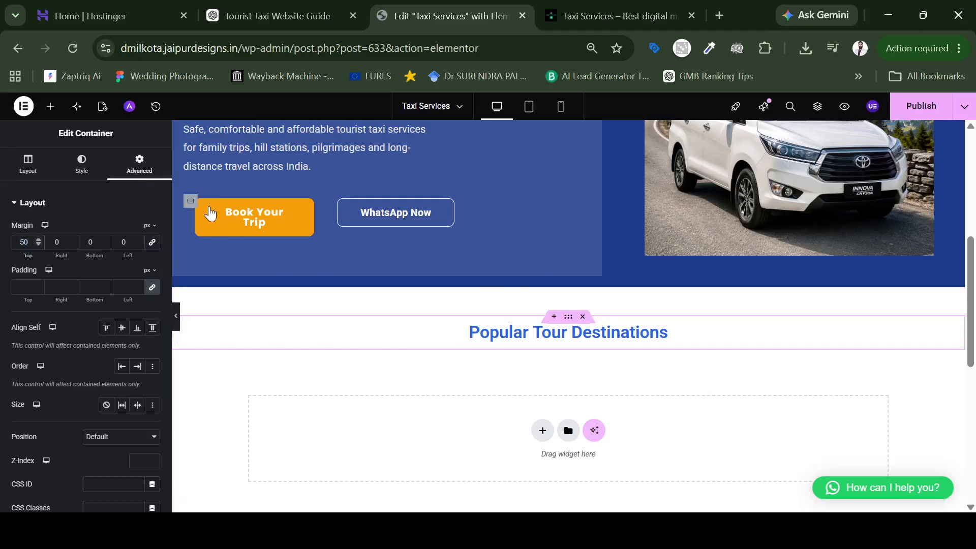
Change the font family of the "Popular Tour Destinations" heading to Montserrat
{"action": "left_click", "coordinate": [502, 338]}
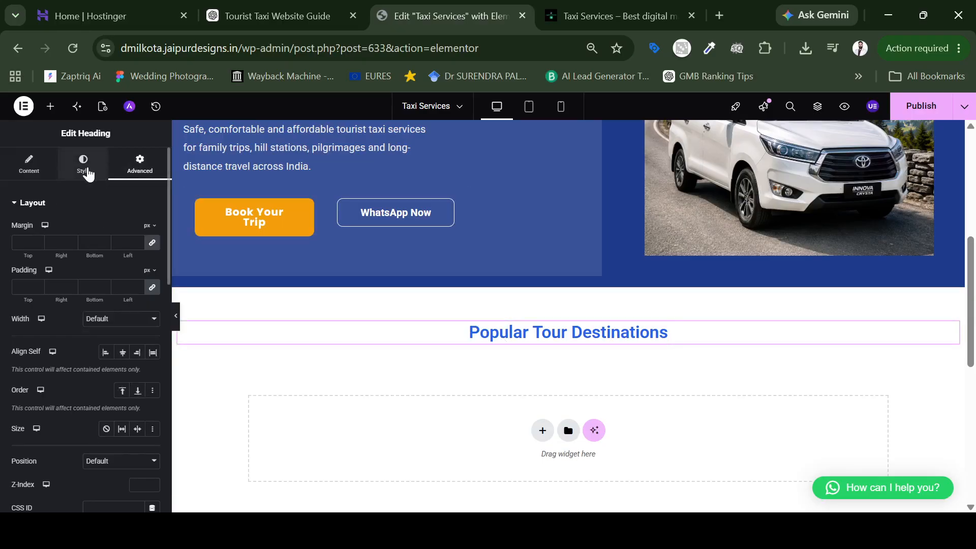
{"action": "left_click", "coordinate": [88, 169]}
{"action": "left_click", "coordinate": [153, 262]}
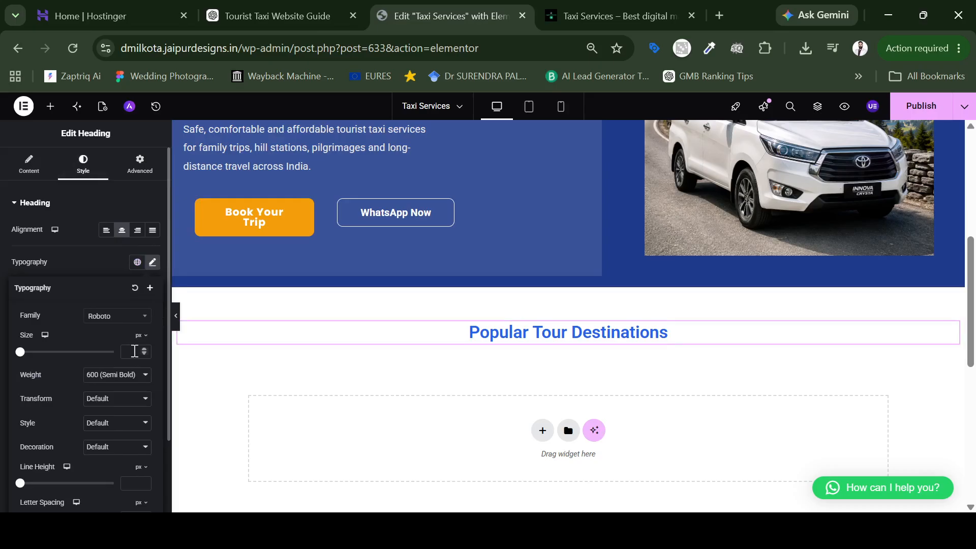
{"action": "left_click", "coordinate": [122, 325]}
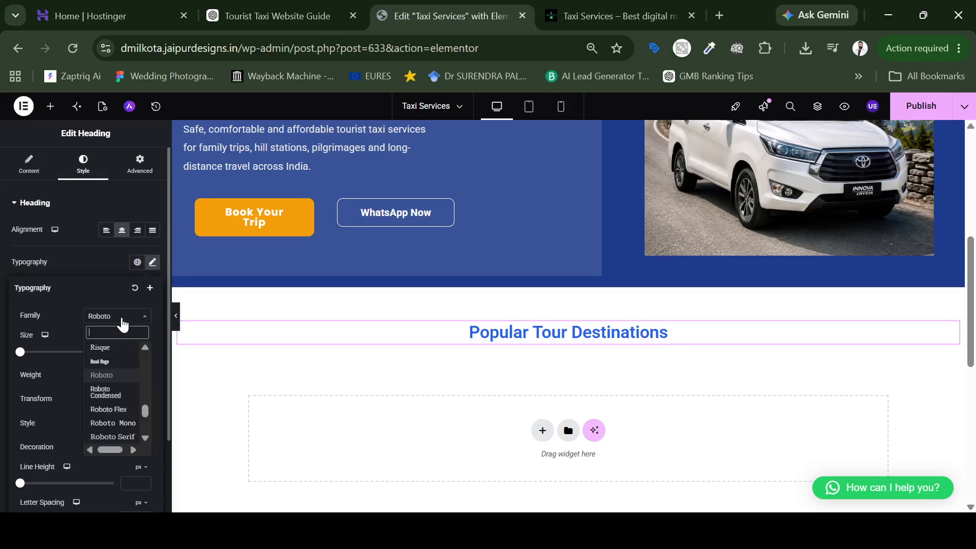
{"action": "type", "text": "mo"}
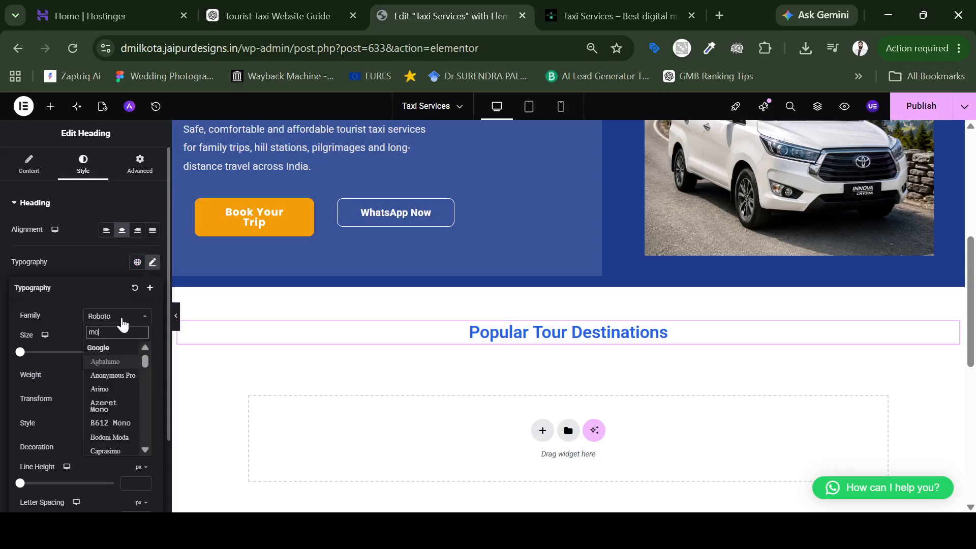
{"action": "type", "text": "nst"}
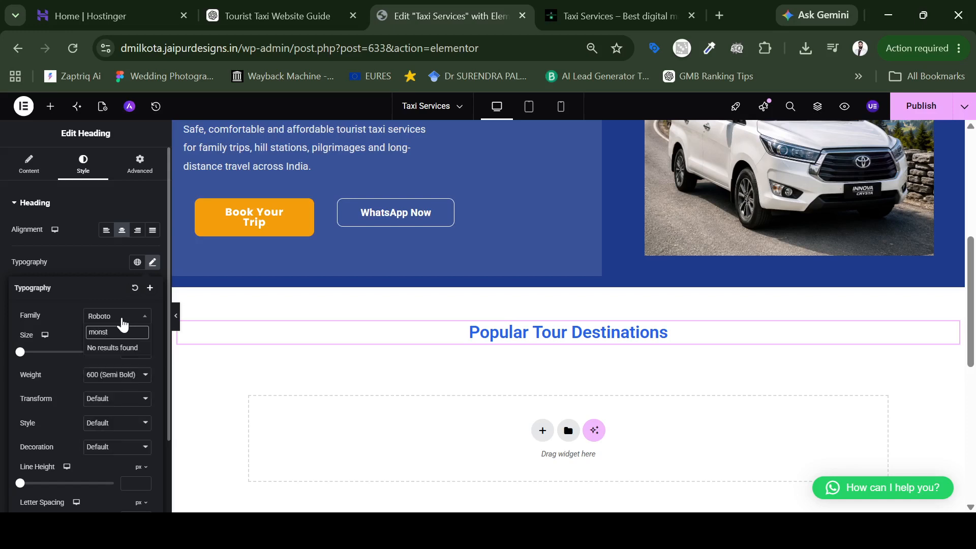
{"action": "key", "text": "BackSpace"}
{"action": "key", "text": "BackSpace"}
{"action": "type", "text": "ts"}
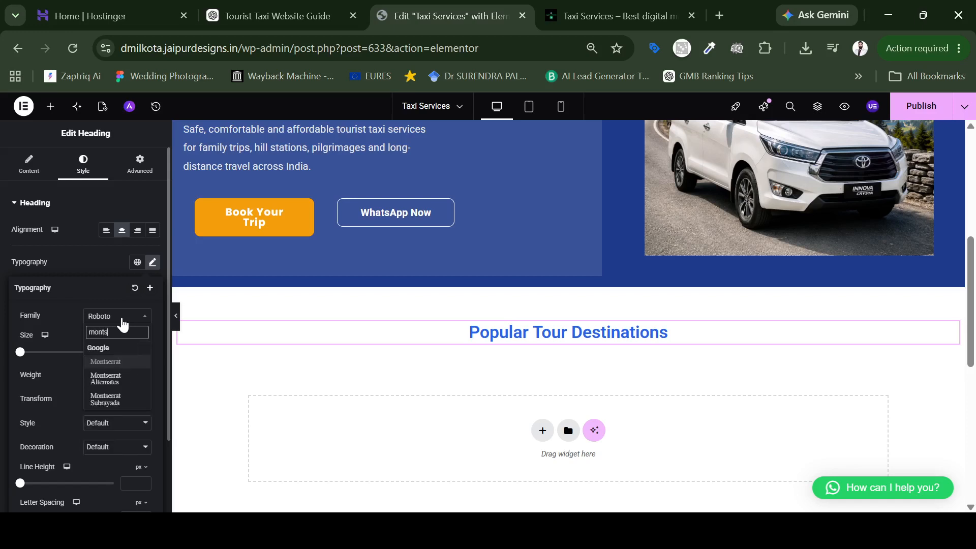
{"action": "left_click", "coordinate": [106, 361]}
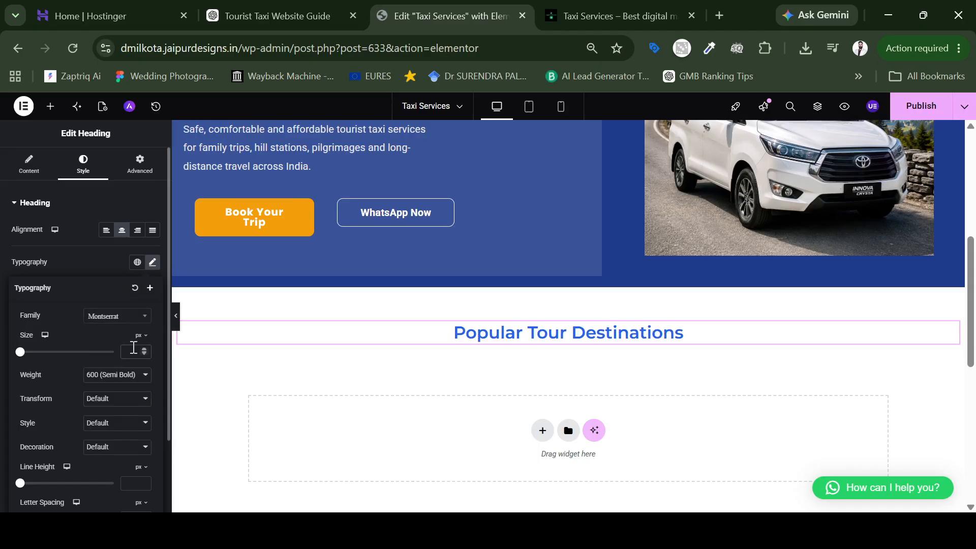
Set the heading's font size to 46 px and its weight to 700 (Bold), and publish the page
{"action": "left_click", "coordinate": [133, 349]}
{"action": "type", "text": "46"}
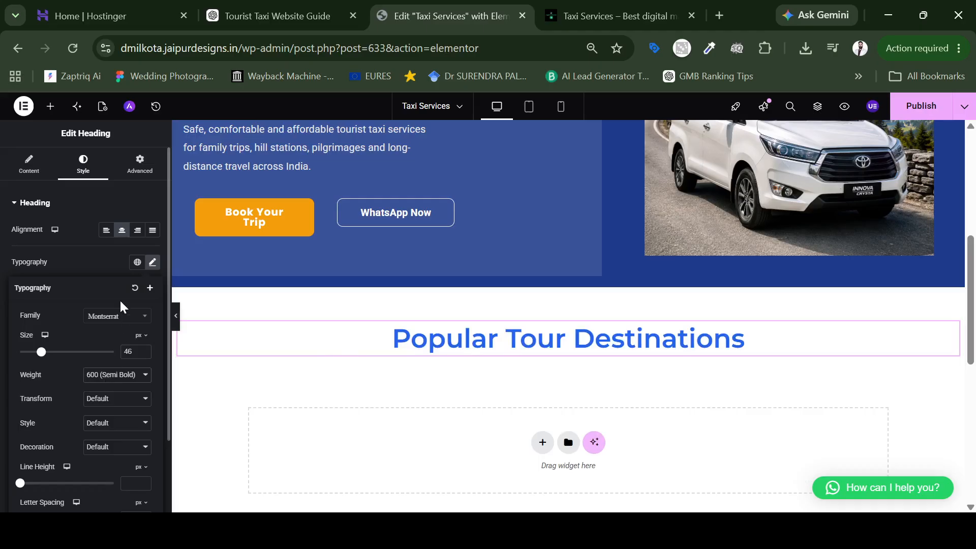
{"action": "left_click", "coordinate": [113, 267]}
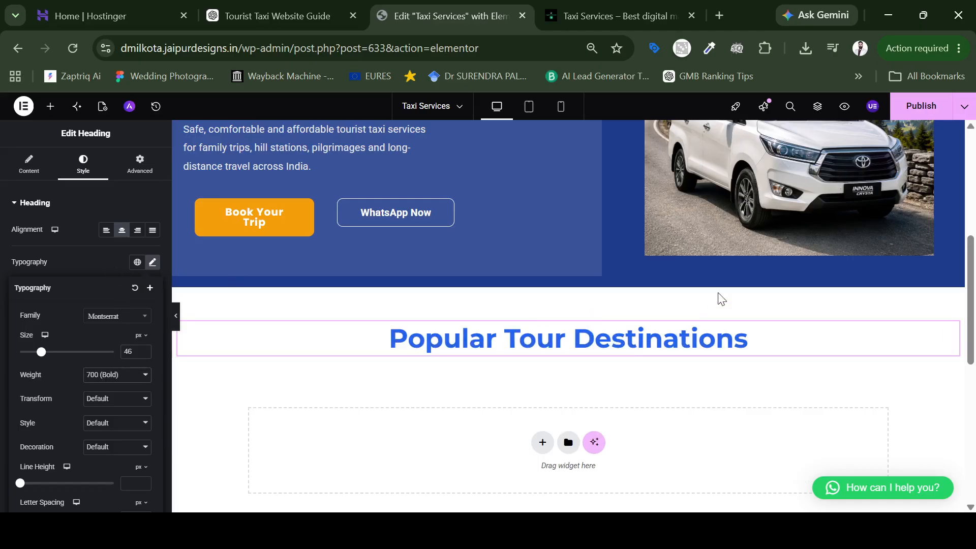
{"action": "left_click", "coordinate": [922, 106]}
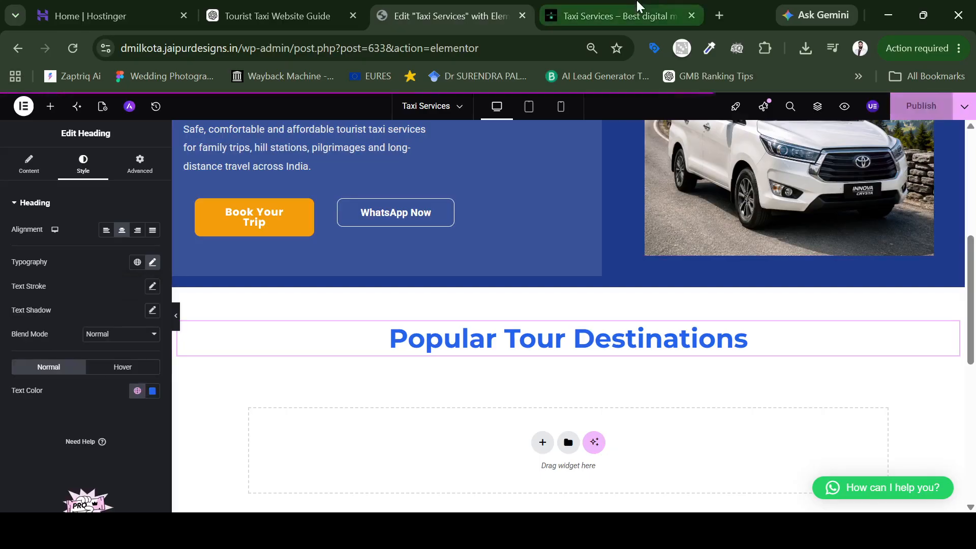
Copy the sub heading "Explore India's Most Loved Travel Destinations" from ChatGPT and place it in a new Text Editor widget below the heading
{"action": "left_click", "coordinate": [261, 7]}
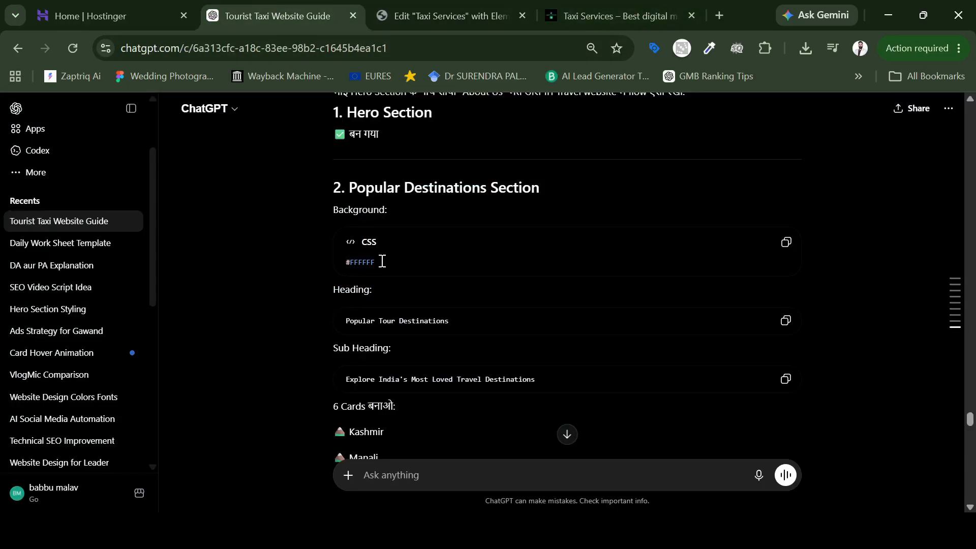
{"action": "left_click_drag", "start_coordinate": [379, 260], "coordinate": [330, 269]}
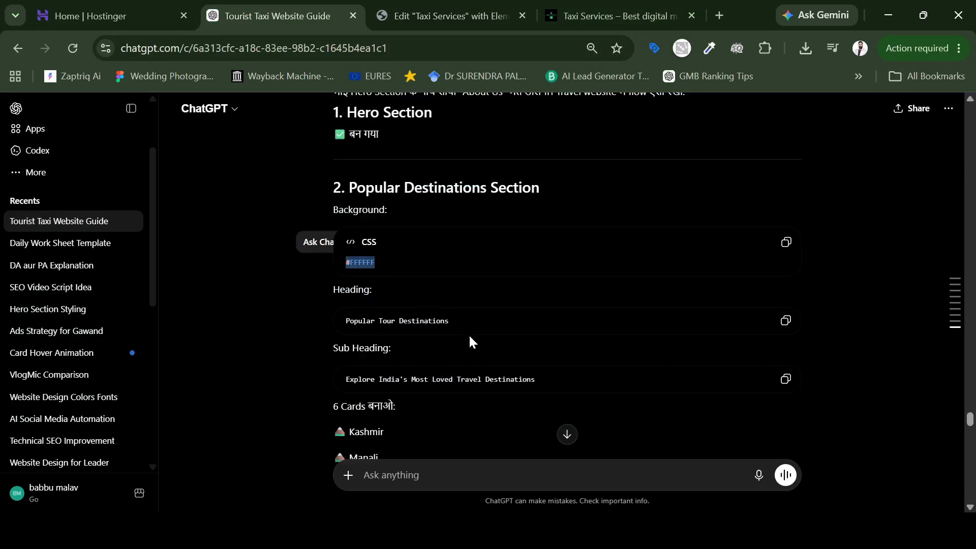
{"action": "scroll", "coordinate": [468, 334], "scroll_direction": "down", "scroll_amount": 2}
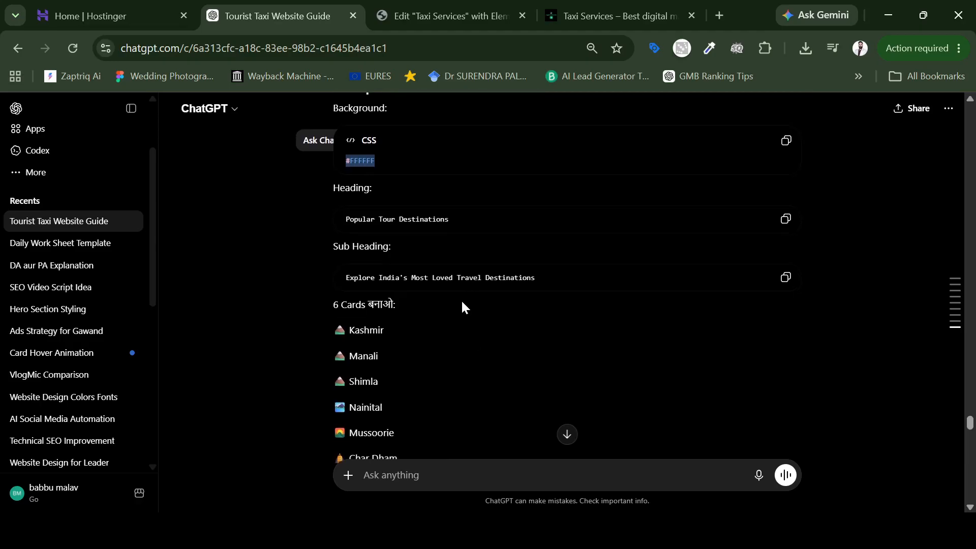
{"action": "left_click", "coordinate": [786, 277]}
{"action": "left_click", "coordinate": [450, 15]}
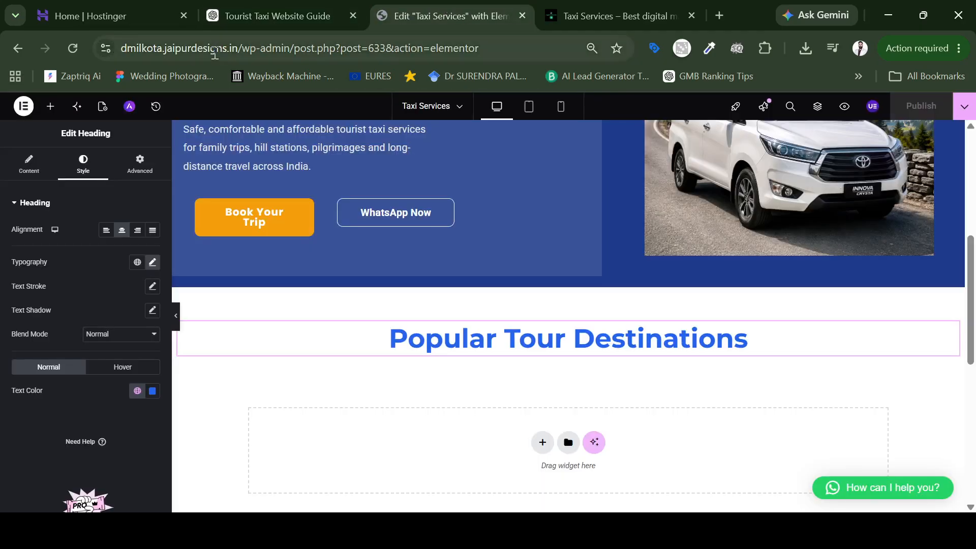
{"action": "left_click", "coordinate": [51, 110]}
{"action": "left_click_drag", "start_coordinate": [45, 402], "coordinate": [518, 344]}
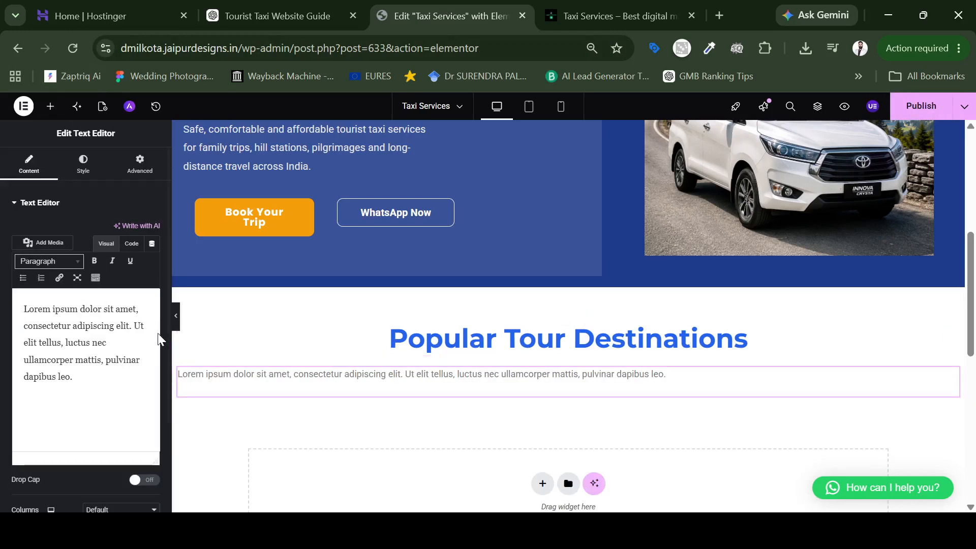
{"action": "double_click", "coordinate": [108, 359]}
{"action": "key", "text": "ctrl+a"}
{"action": "key", "text": "ctrl+v"}
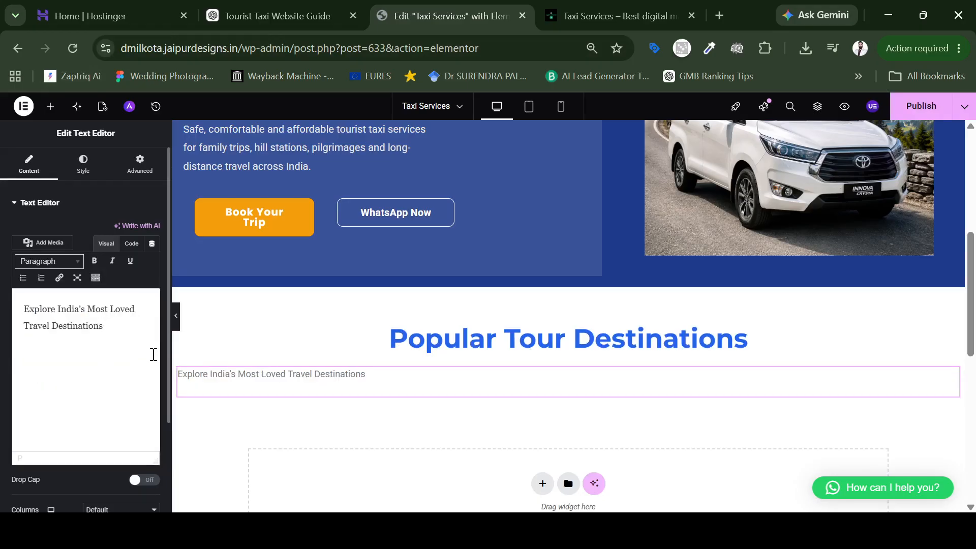
Set the sub heading text's paragraph spacing to 0 px and center-align it
{"action": "left_click", "coordinate": [84, 171]}
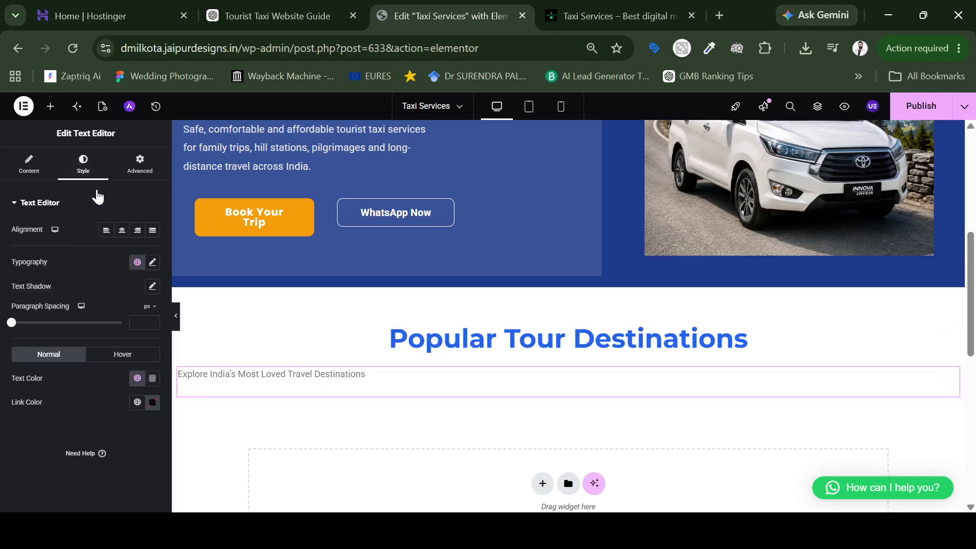
{"action": "left_click", "coordinate": [139, 320]}
{"action": "type", "text": "0"}
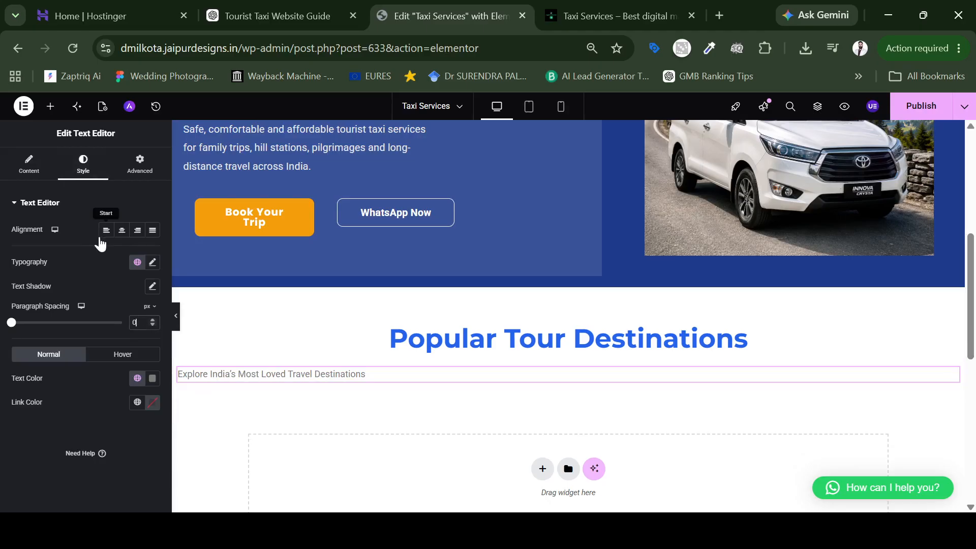
{"action": "left_click", "coordinate": [122, 231]}
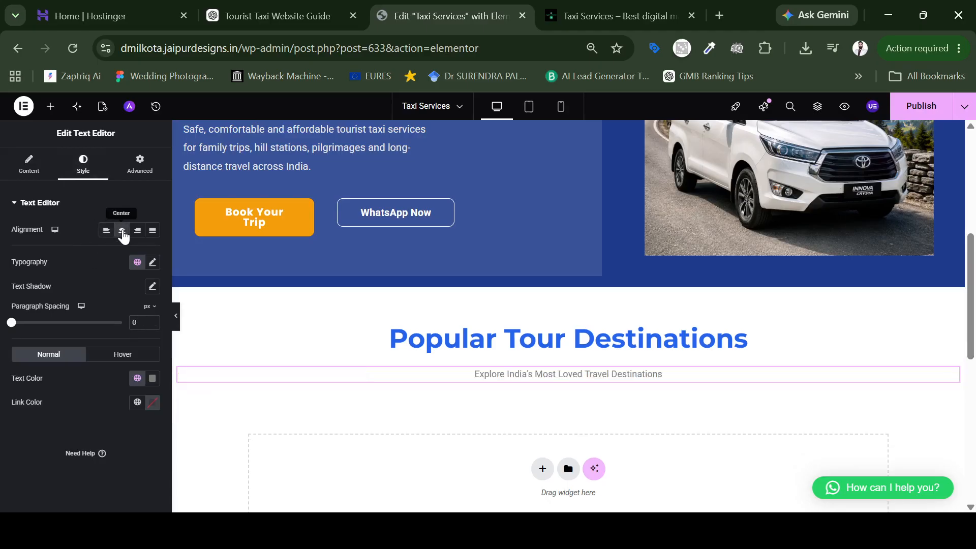
Check ChatGPT's list of six destination cards and the elements each card needs, and return to the Elementor editor
{"action": "left_click", "coordinate": [279, 6]}
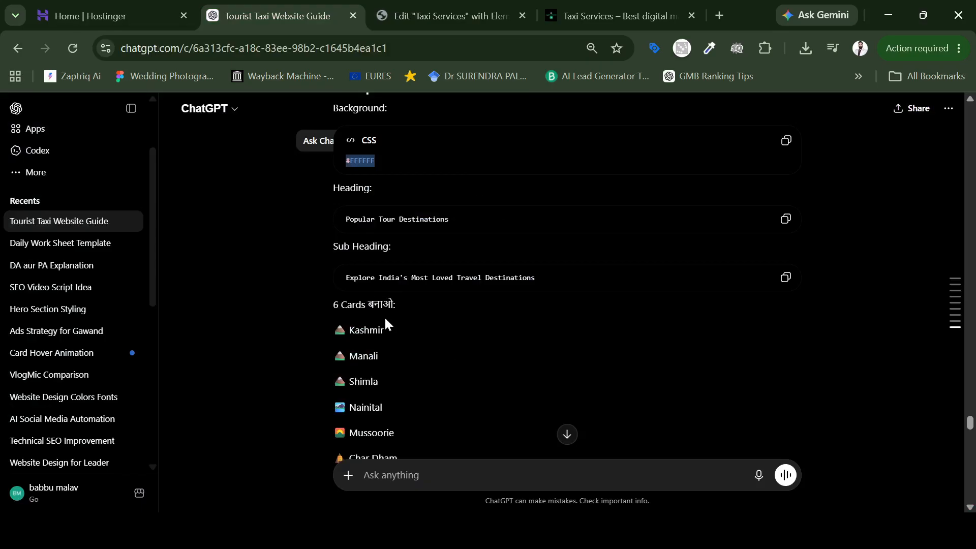
{"action": "scroll", "coordinate": [385, 320], "scroll_direction": "down", "scroll_amount": 1}
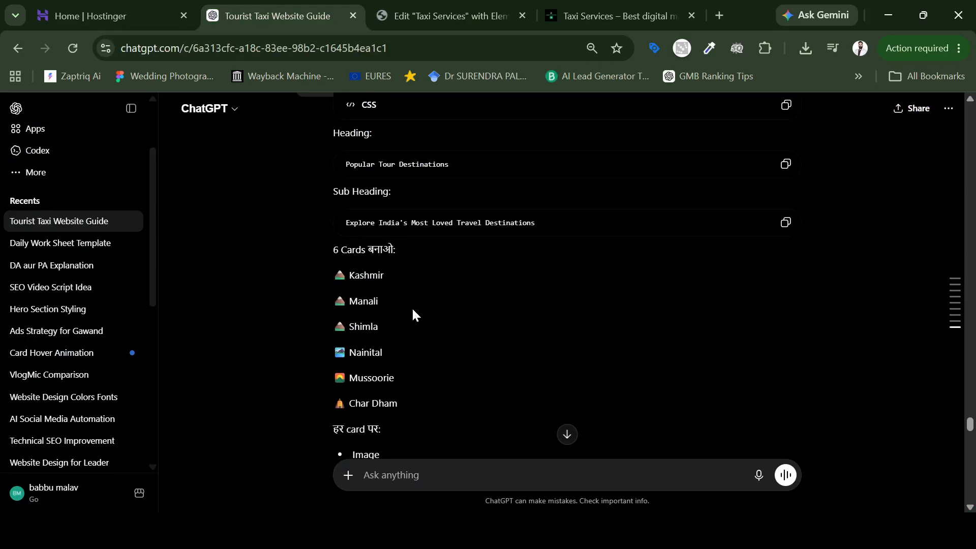
{"action": "scroll", "coordinate": [412, 310], "scroll_direction": "down", "scroll_amount": 1}
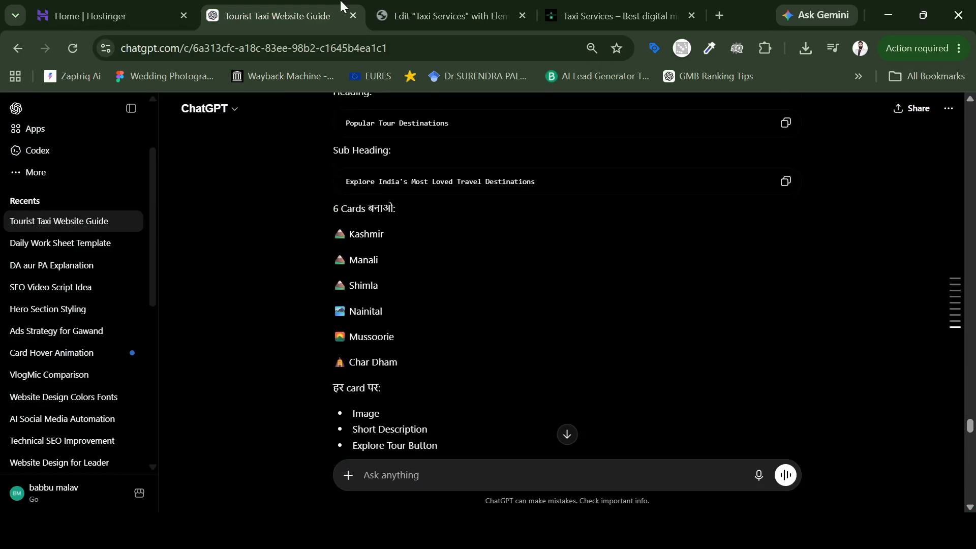
{"action": "left_click", "coordinate": [427, 7]}
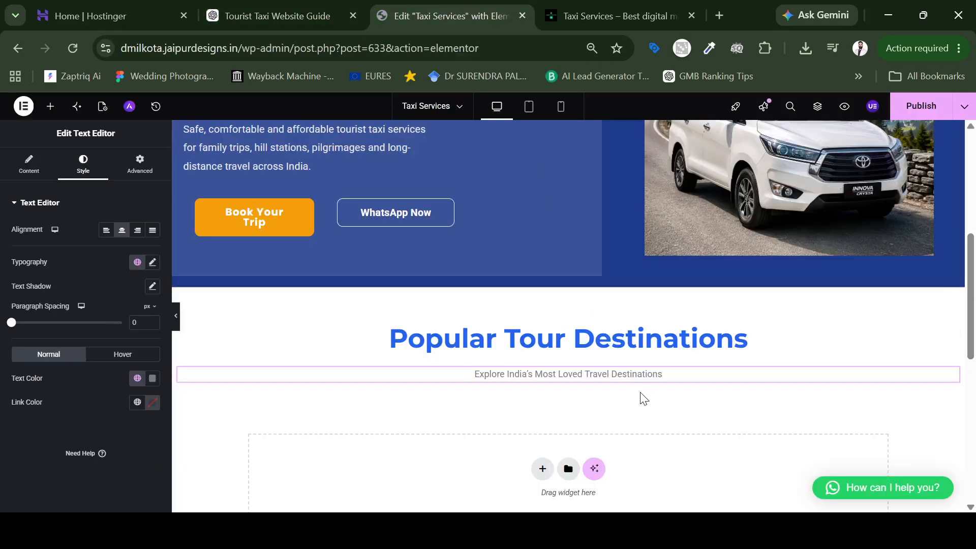
{"action": "scroll", "coordinate": [641, 398], "scroll_direction": "down", "scroll_amount": 2}
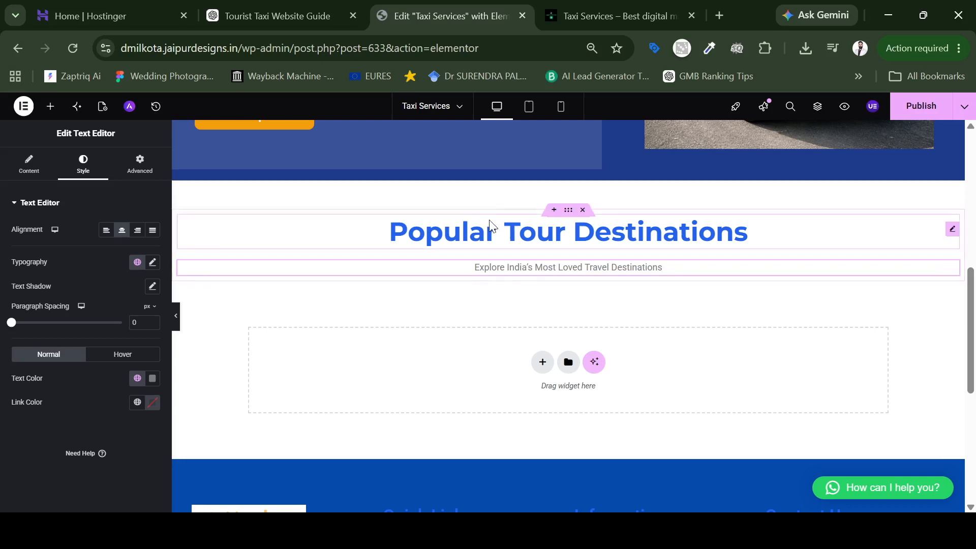
{"action": "scroll", "coordinate": [618, 254], "scroll_direction": "down", "scroll_amount": 1}
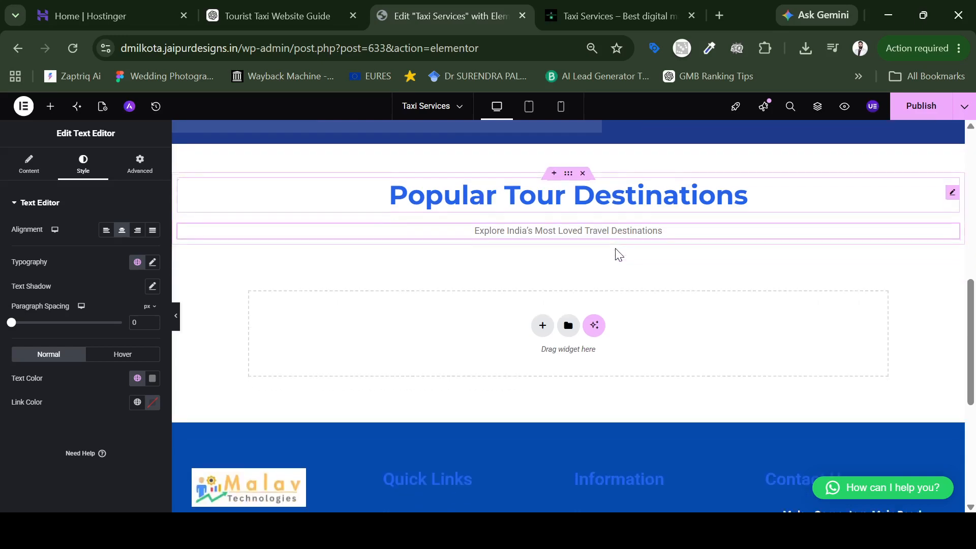
{"action": "left_click", "coordinate": [543, 324]}
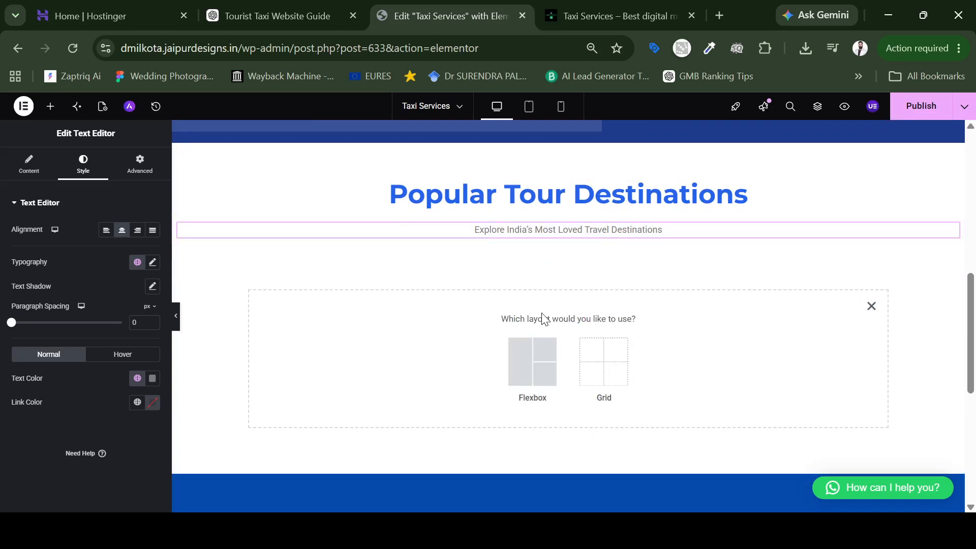
{"action": "left_click", "coordinate": [529, 353]}
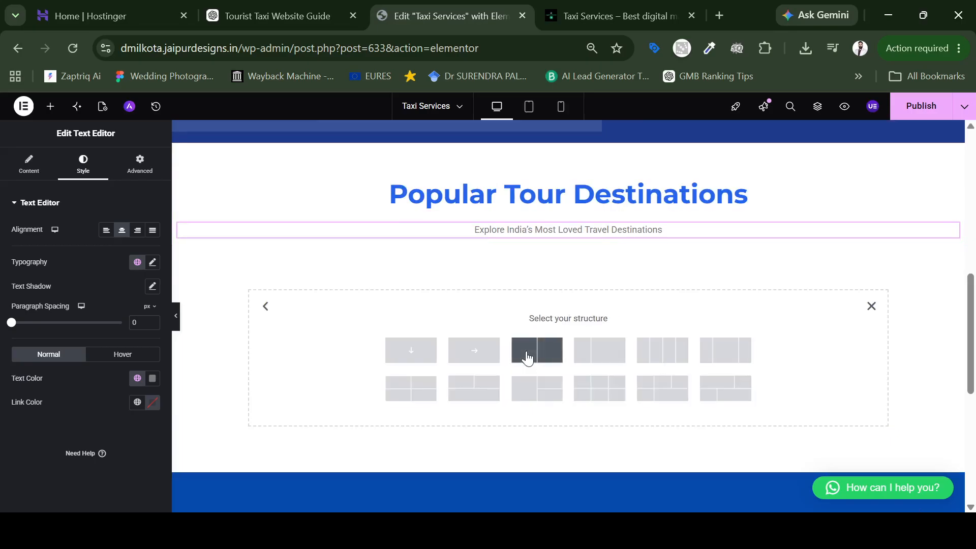
{"action": "left_click", "coordinate": [605, 393]}
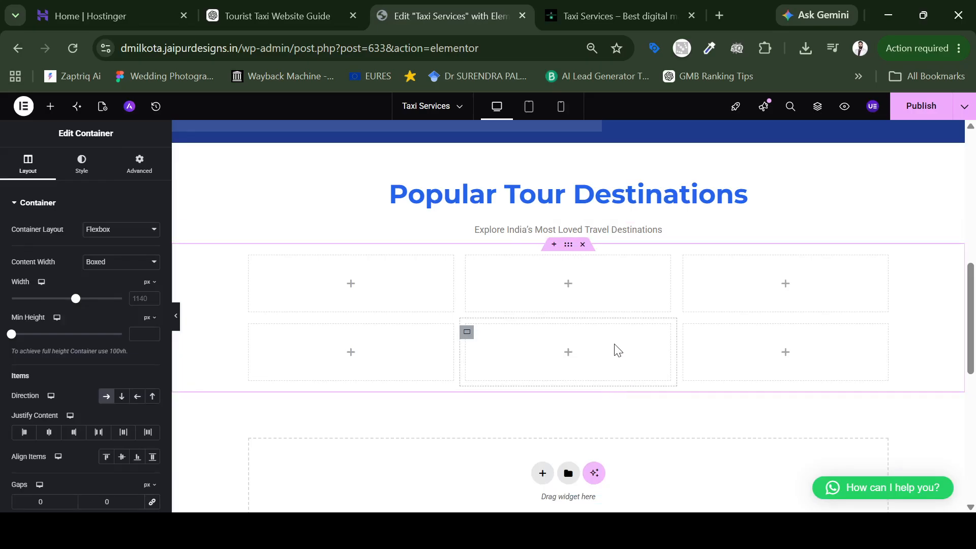
{"action": "left_click", "coordinate": [583, 246]}
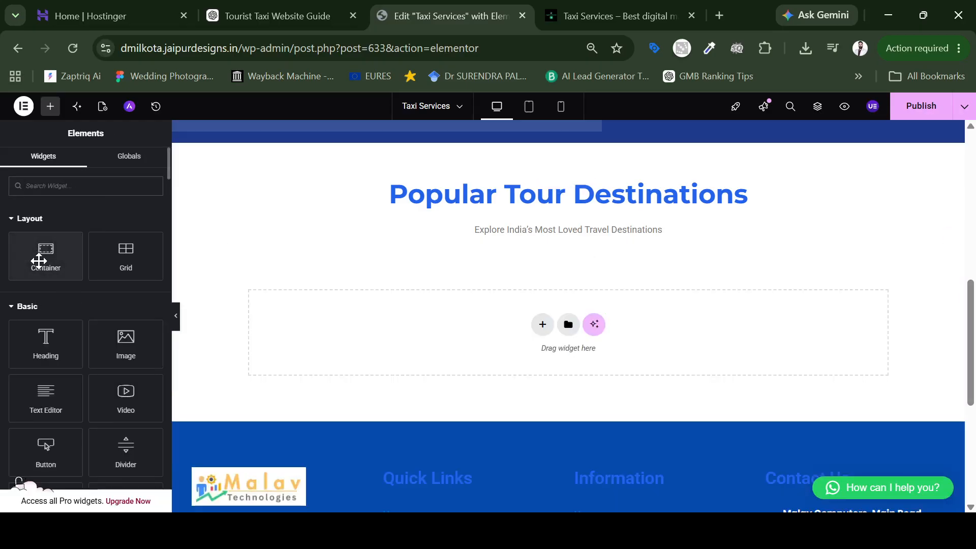
Place a new container below the sub heading with Full Width content, 100% width and a vertical column direction
{"action": "left_click_drag", "start_coordinate": [40, 260], "coordinate": [564, 330]}
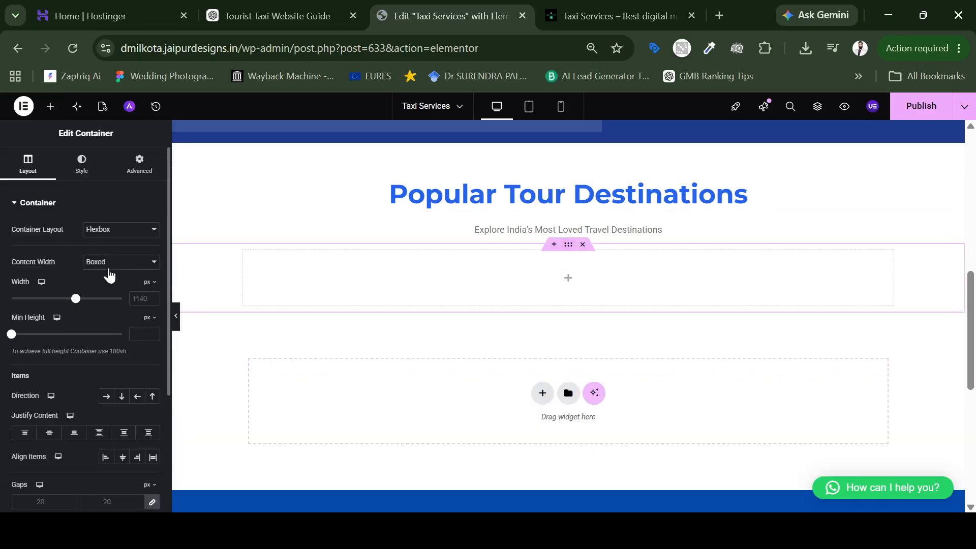
{"action": "left_click", "coordinate": [108, 271]}
{"action": "left_click", "coordinate": [110, 294]}
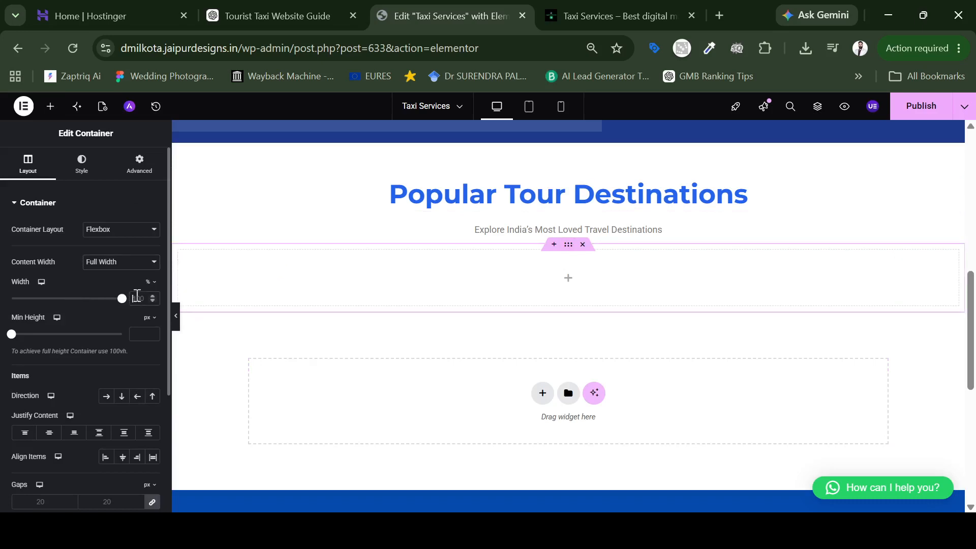
{"action": "left_click", "coordinate": [137, 298]}
{"action": "type", "text": "100"}
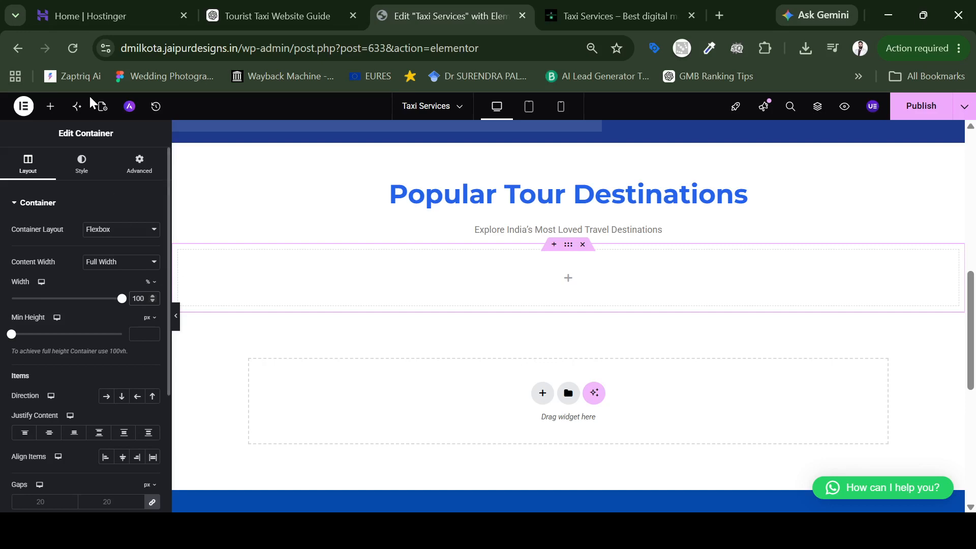
{"action": "left_click", "coordinate": [50, 108]}
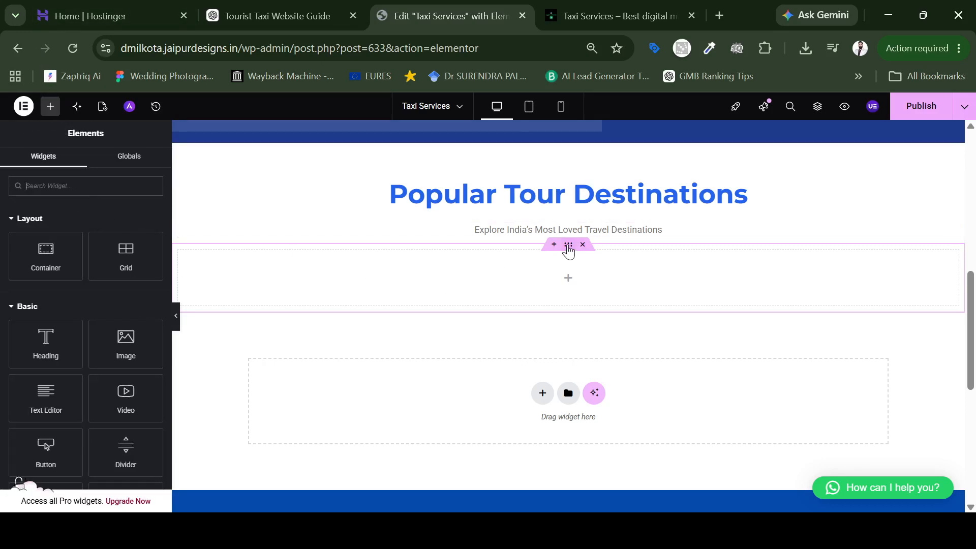
{"action": "left_click", "coordinate": [568, 246]}
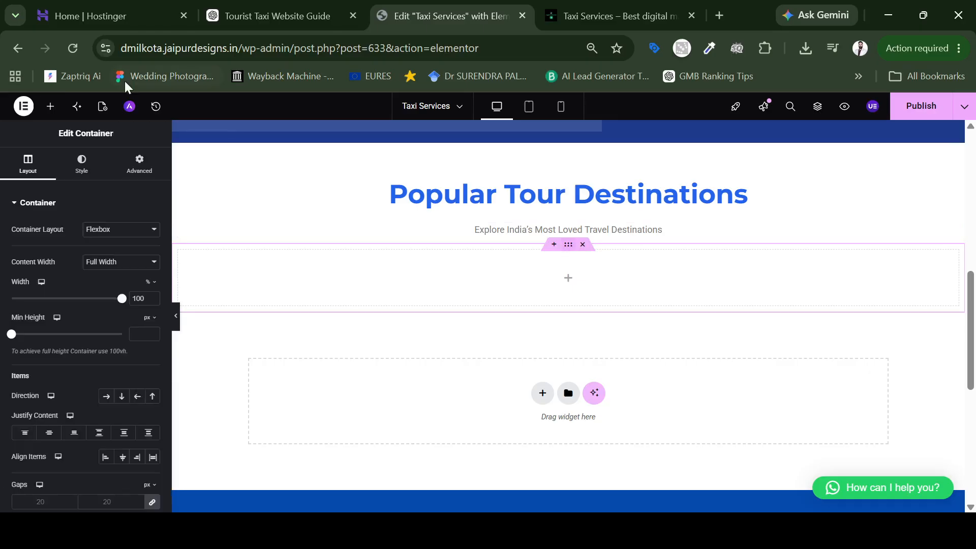
{"action": "left_click", "coordinate": [122, 398]}
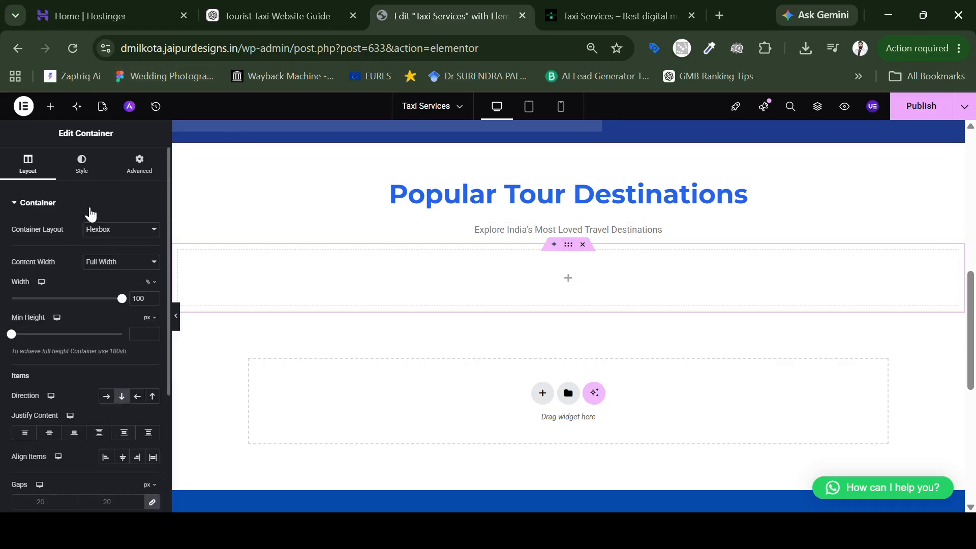
Nest a boxed container inside the full-width container and set its direction to a horizontal row
{"action": "left_click", "coordinate": [51, 107]}
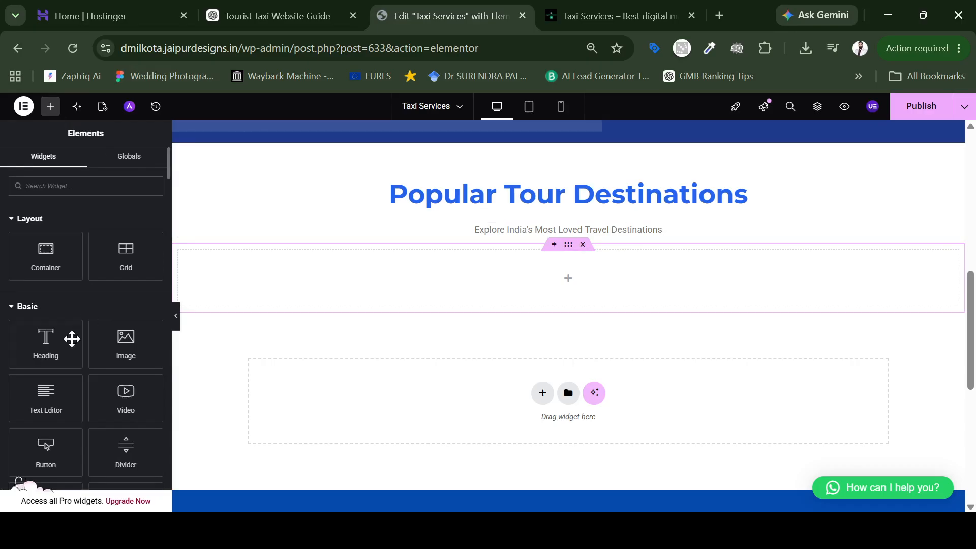
{"action": "left_click_drag", "start_coordinate": [38, 254], "coordinate": [389, 280]}
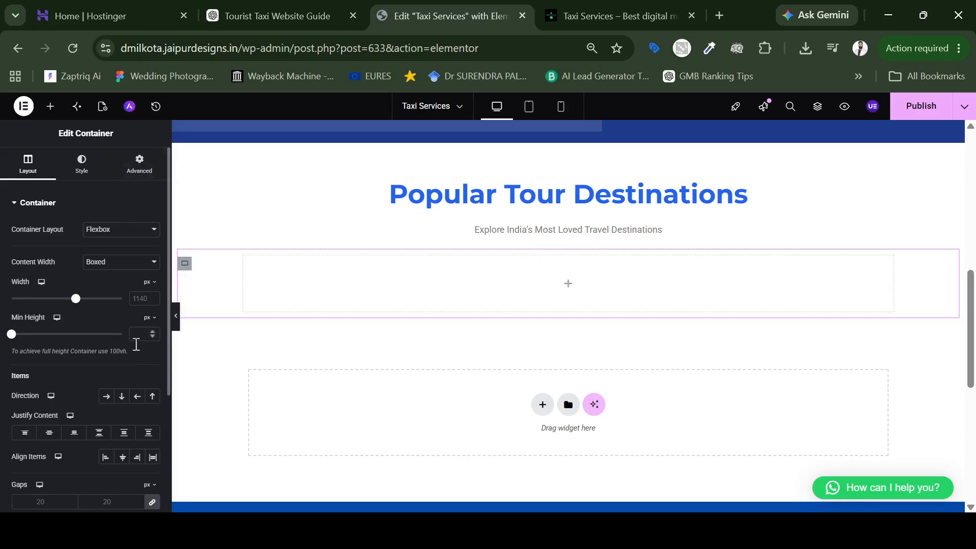
{"action": "left_click", "coordinate": [106, 397]}
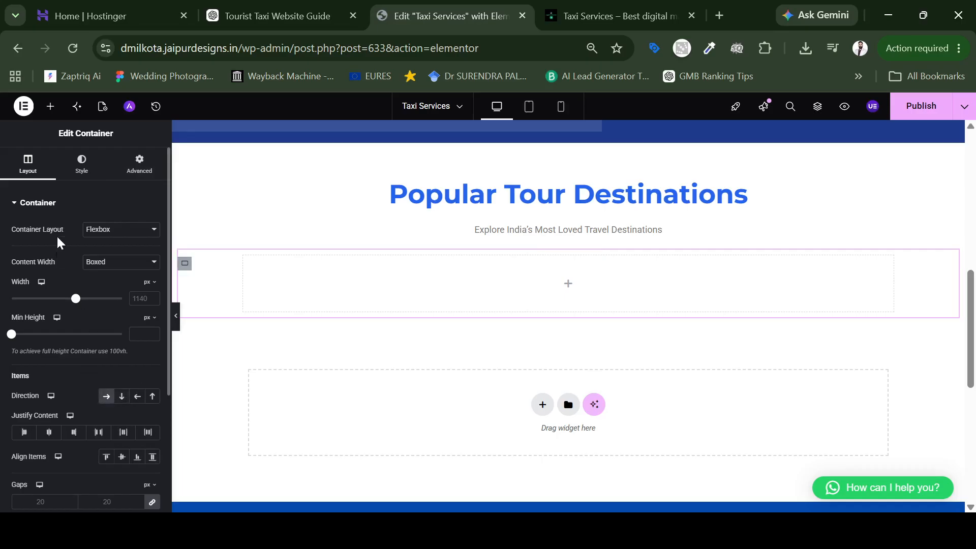
Add a container inside the row container and duplicate it twice to form three equal card columns
{"action": "left_click", "coordinate": [50, 106]}
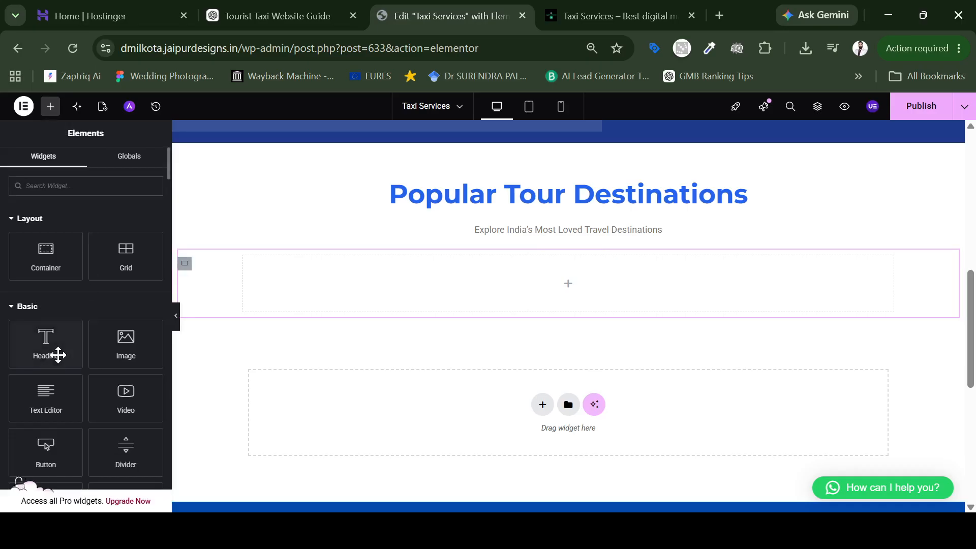
{"action": "left_click_drag", "start_coordinate": [40, 257], "coordinate": [335, 298]}
{"action": "right_click", "coordinate": [339, 295]}
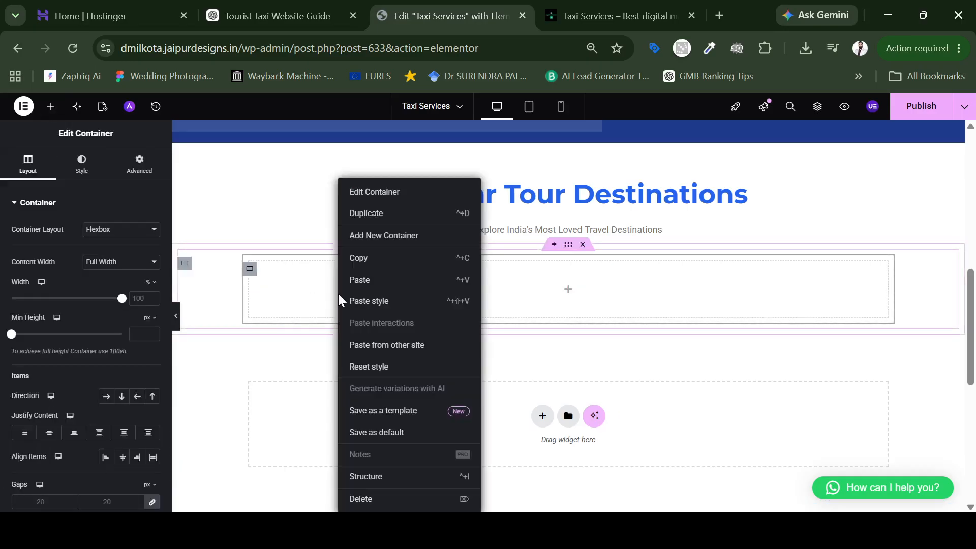
{"action": "left_click", "coordinate": [369, 213]}
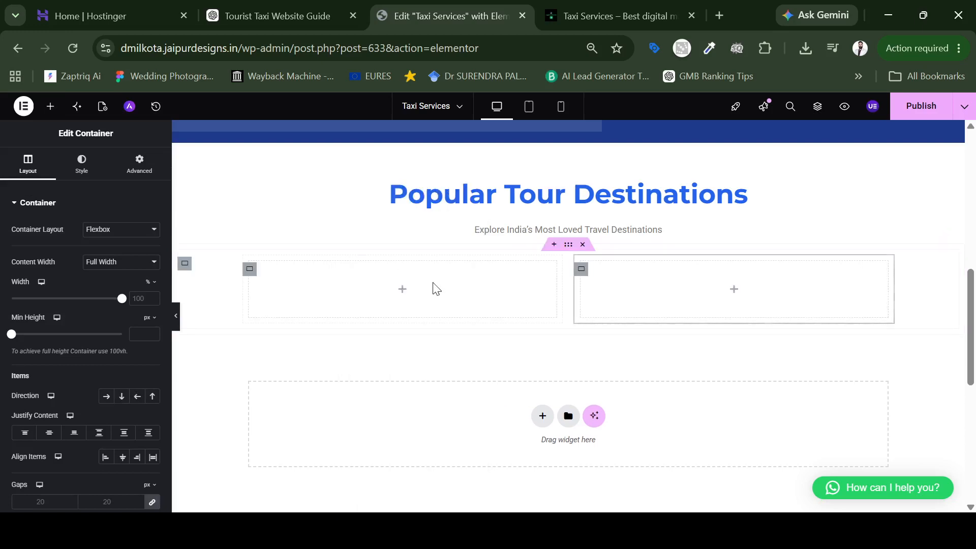
{"action": "right_click", "coordinate": [438, 286]}
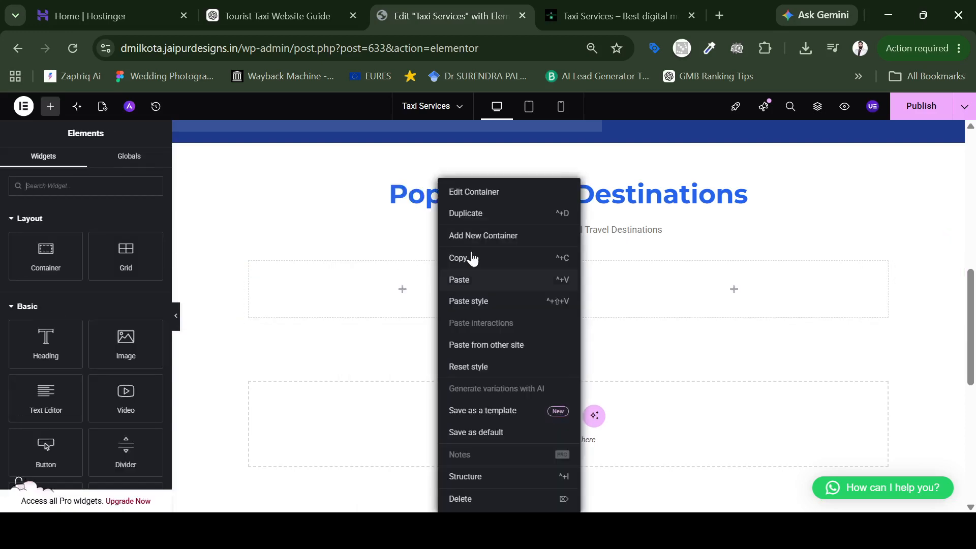
{"action": "left_click", "coordinate": [481, 214]}
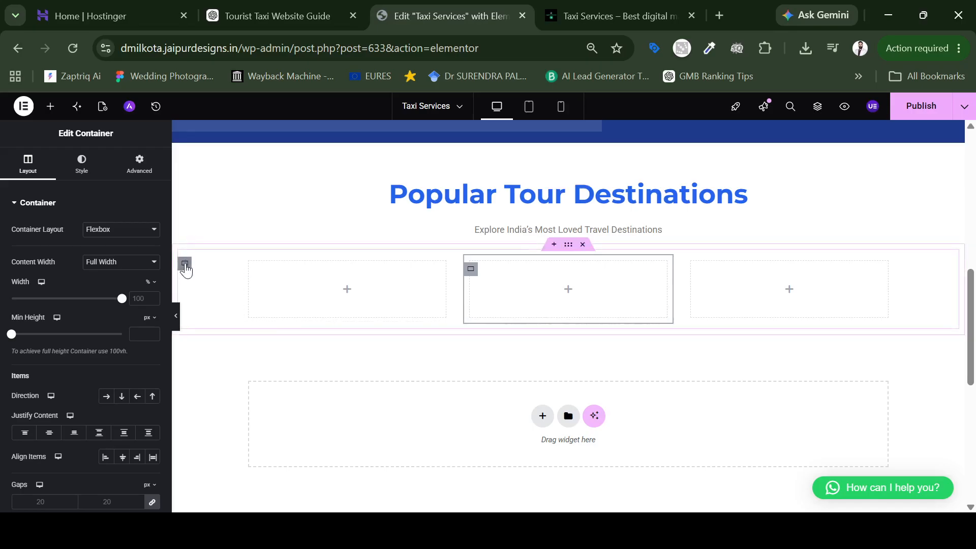
Duplicate the three-column row container to create a second row of cards beneath it
{"action": "left_click", "coordinate": [186, 265]}
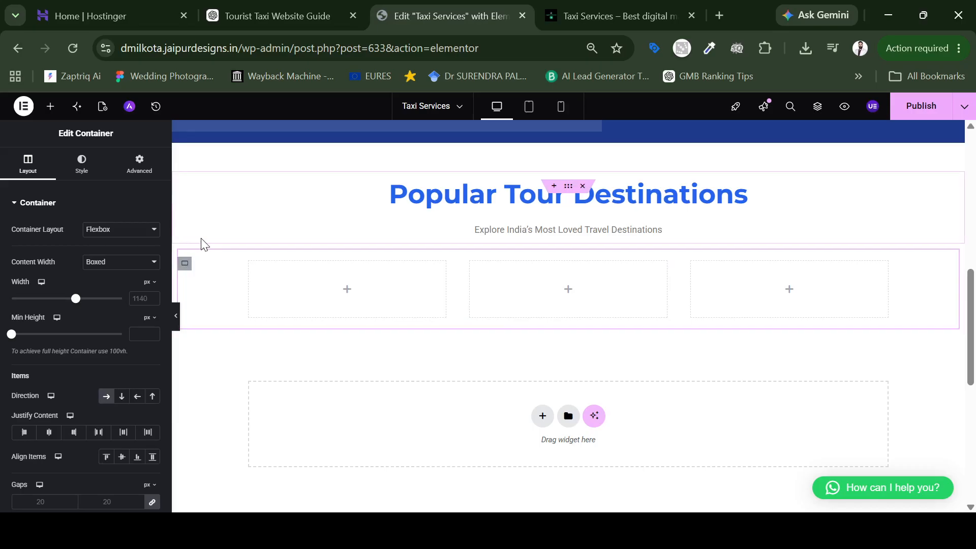
{"action": "right_click", "coordinate": [184, 264]}
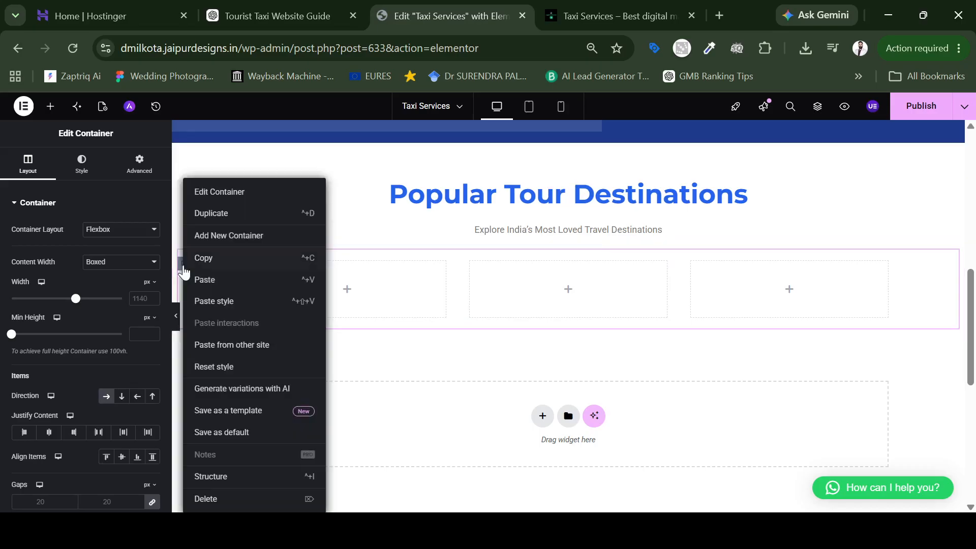
{"action": "left_click", "coordinate": [231, 213]}
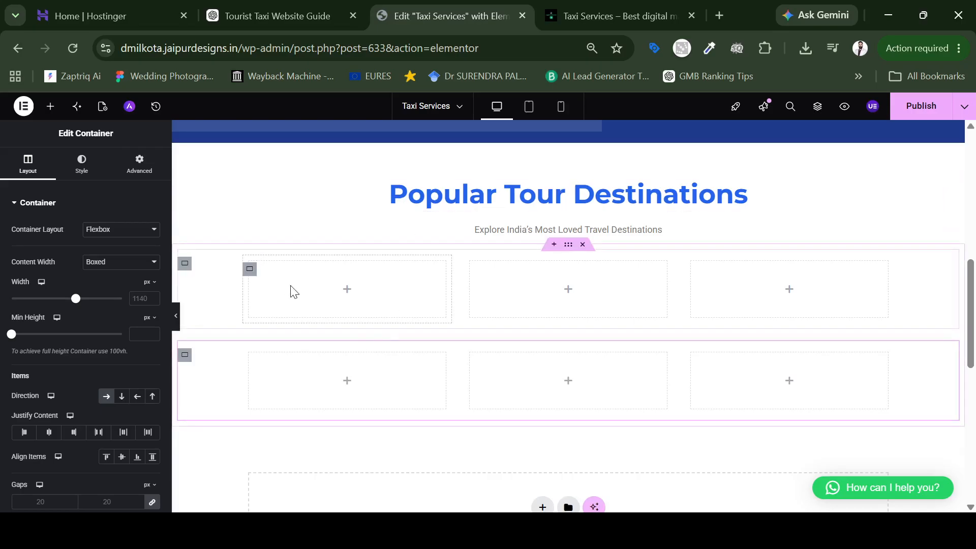
Set the minimum height of the first row's first card container to 300 px
{"action": "left_click", "coordinate": [249, 269]}
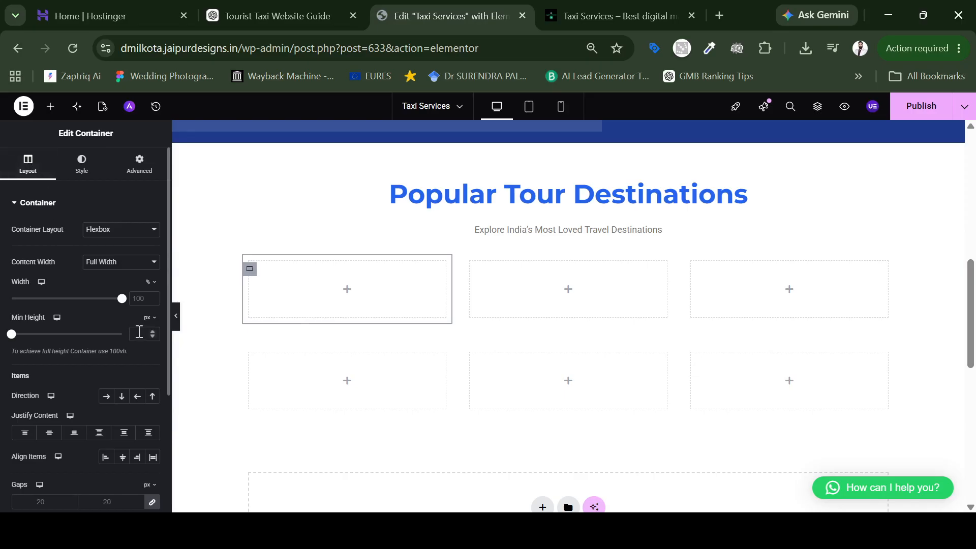
{"action": "left_click", "coordinate": [139, 331]}
{"action": "type", "text": "300"}
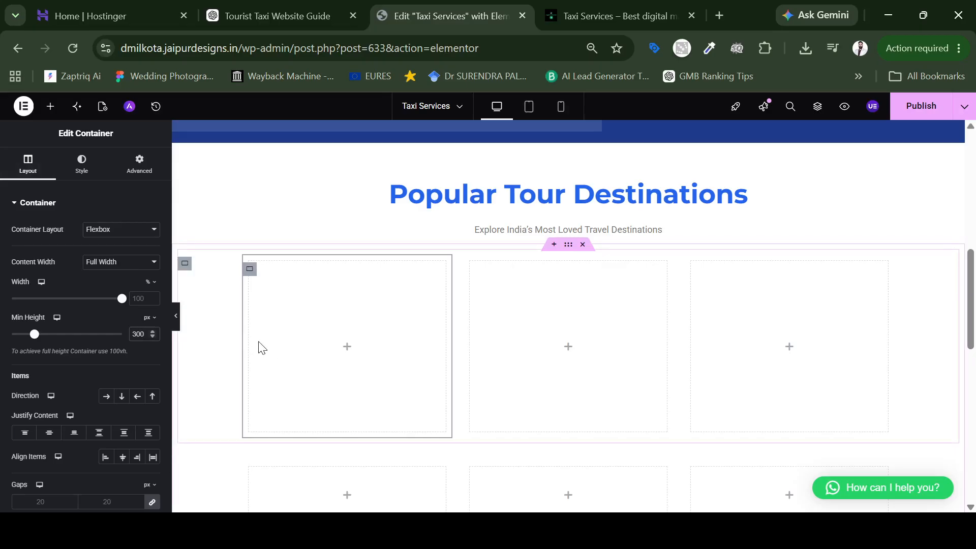
Switch to ChatGPT and send it the copied six-card destination list and per-card requirements with the request "ye banwa do"
{"action": "left_click", "coordinate": [269, 9]}
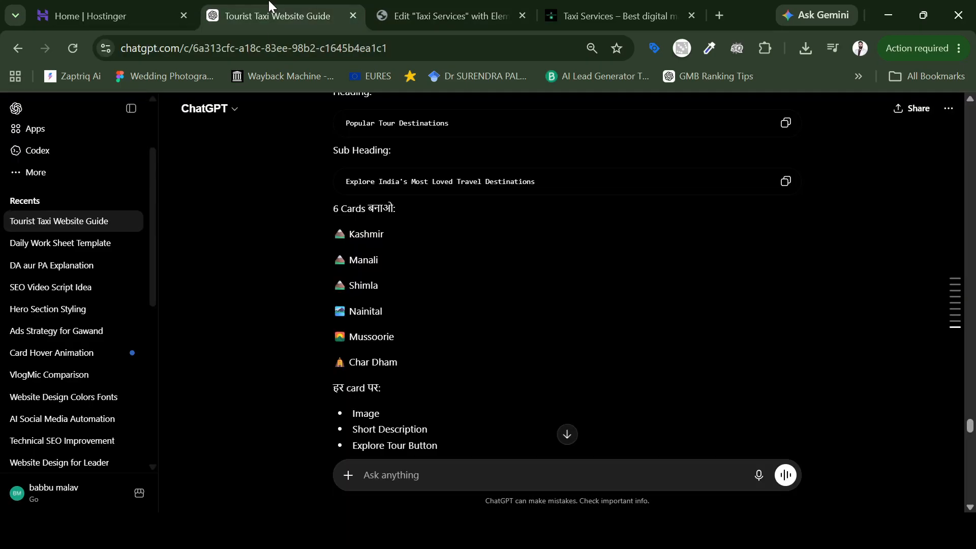
{"action": "left_click", "coordinate": [403, 298]}
{"action": "scroll", "coordinate": [448, 304], "scroll_direction": "down", "scroll_amount": 1}
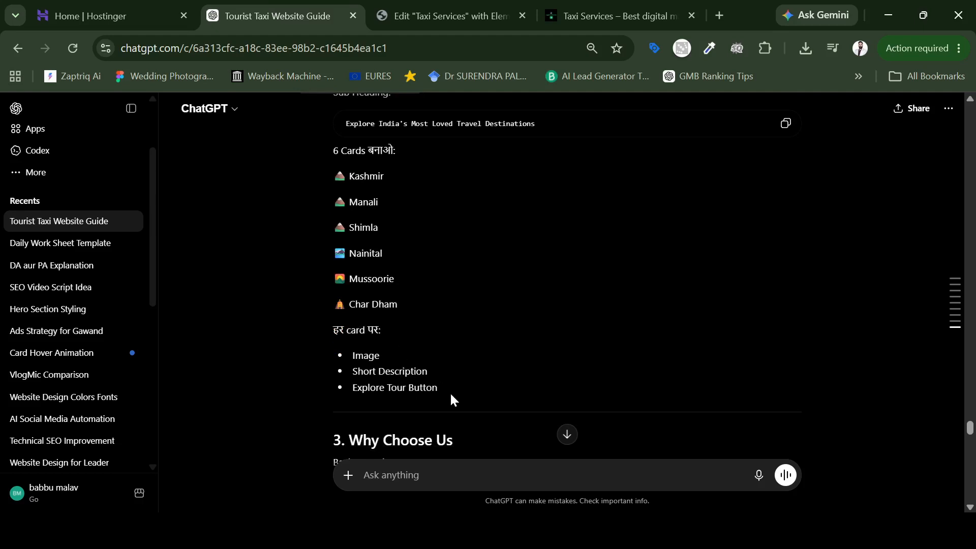
{"action": "scroll", "coordinate": [451, 399], "scroll_direction": "down", "scroll_amount": 4}
{"action": "scroll", "coordinate": [451, 399], "scroll_direction": "up", "scroll_amount": 2}
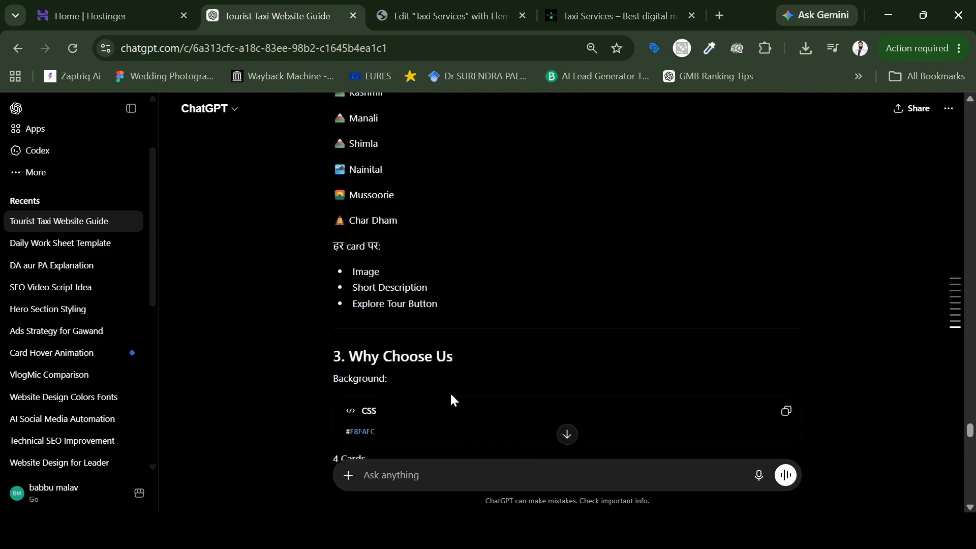
{"action": "scroll", "coordinate": [451, 399], "scroll_direction": "up", "scroll_amount": 2}
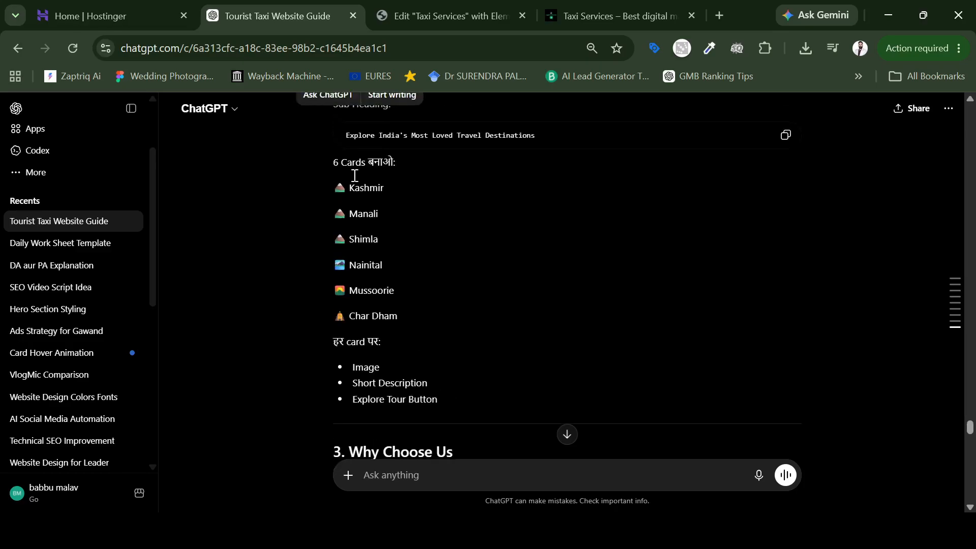
{"action": "left_click_drag", "start_coordinate": [355, 176], "coordinate": [442, 402]}
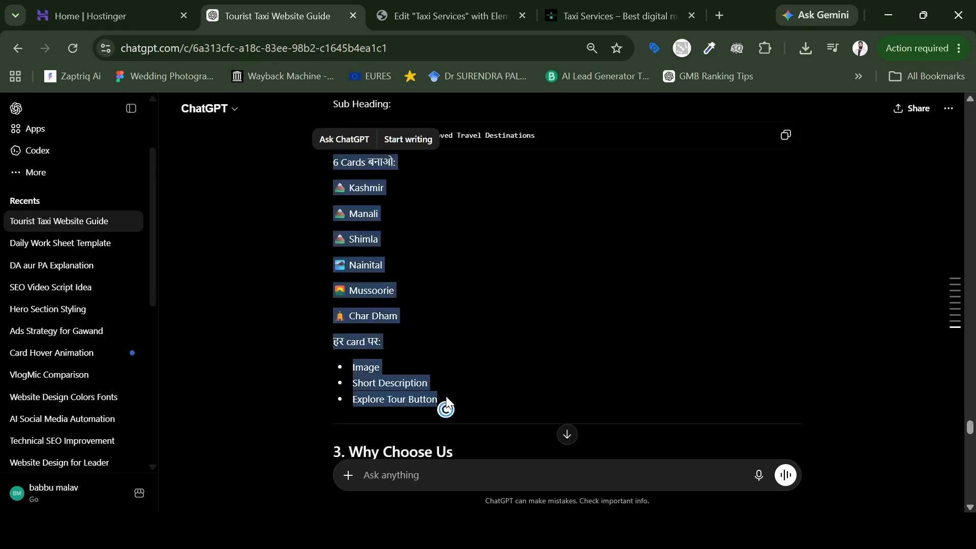
{"action": "left_click", "coordinate": [411, 474]}
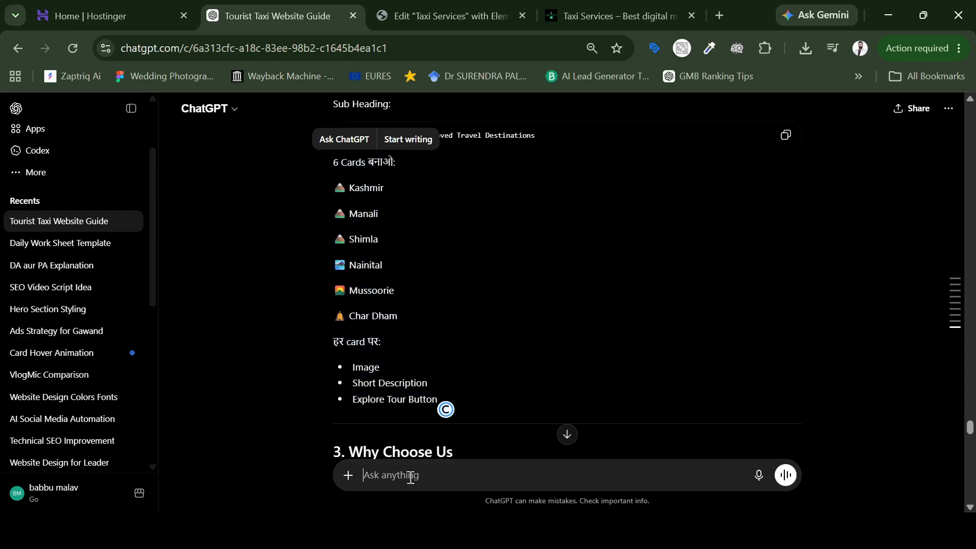
{"action": "type", "text": "6 Cards बनाओ:  🏔 Kashmir  🏔 Manali  🏔 Shimla  🏞 Nainital  🌅 Mussoorie  🛕 Char Dham  हर card पर:  Image Short Description Explore Tour Button"}
{"action": "type", "text": "ye banwa do"}
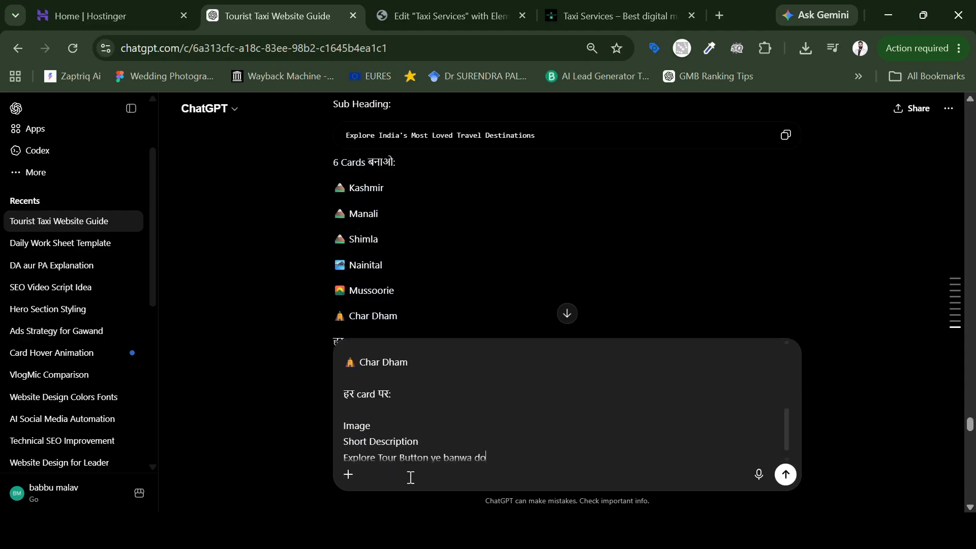
{"action": "key", "text": "Return"}
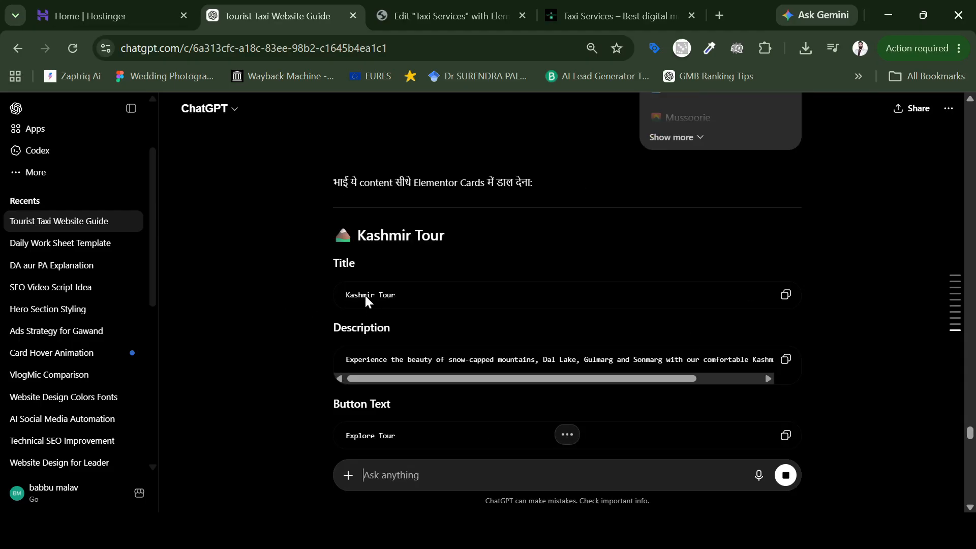
Copy the Kashmir title from ChatGPT and add a Heading reading "Kashmir Tour" to the first card in Elementor
{"action": "left_click", "coordinate": [786, 295]}
{"action": "left_click", "coordinate": [457, 11]}
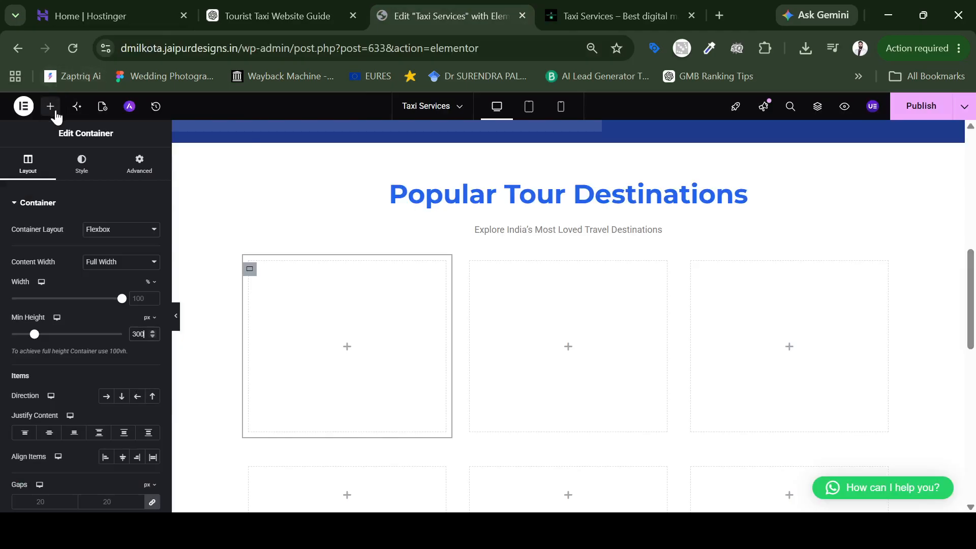
{"action": "left_click", "coordinate": [50, 106]}
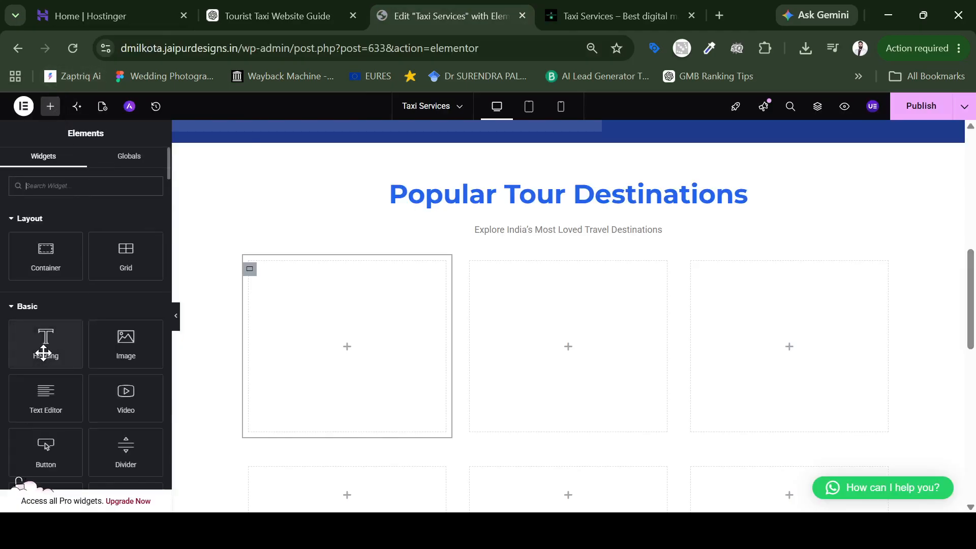
{"action": "left_click_drag", "start_coordinate": [53, 356], "coordinate": [341, 347]}
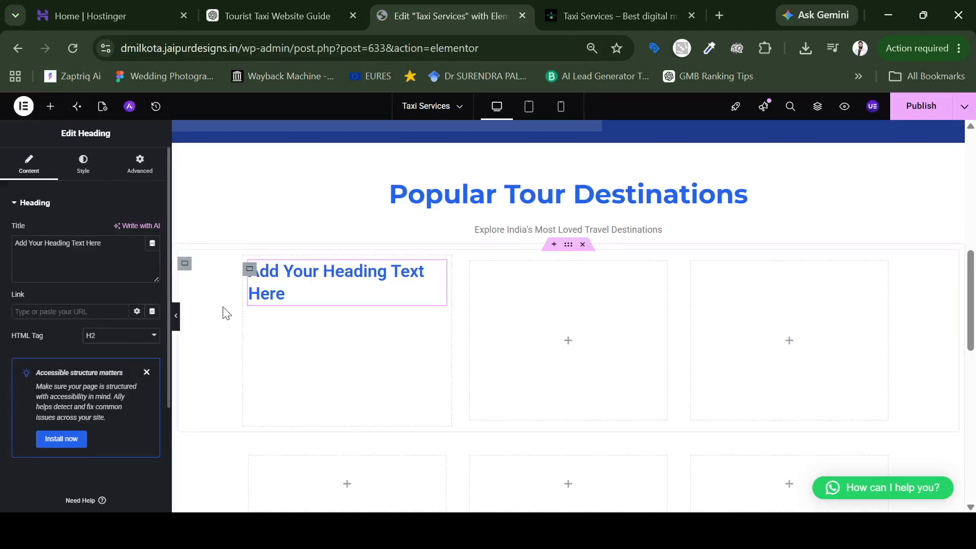
{"action": "triple_click", "coordinate": [77, 249]}
{"action": "type", "text": "Kashmir Tour"}
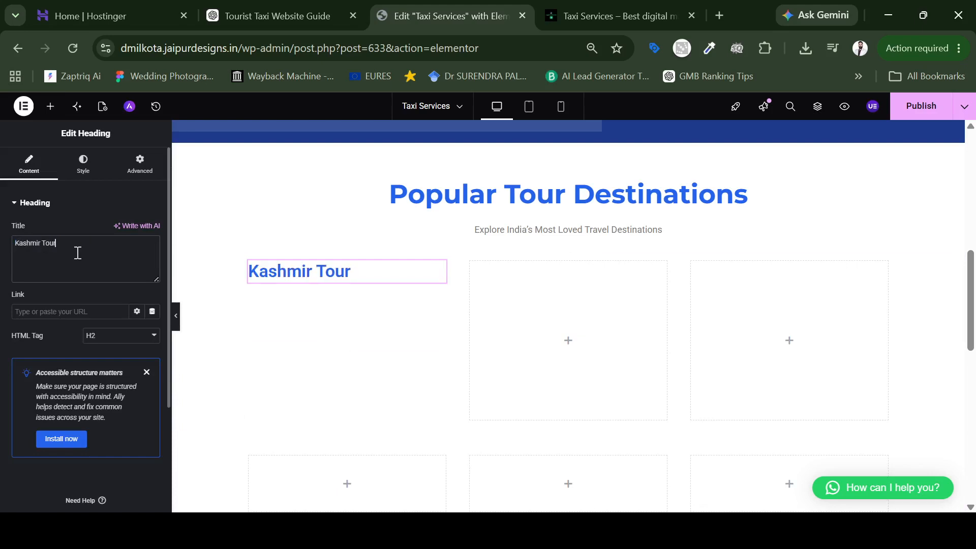
Center-align the Kashmir Tour heading and center the first card container's content with Justify Content and Align Items
{"action": "left_click", "coordinate": [81, 169]}
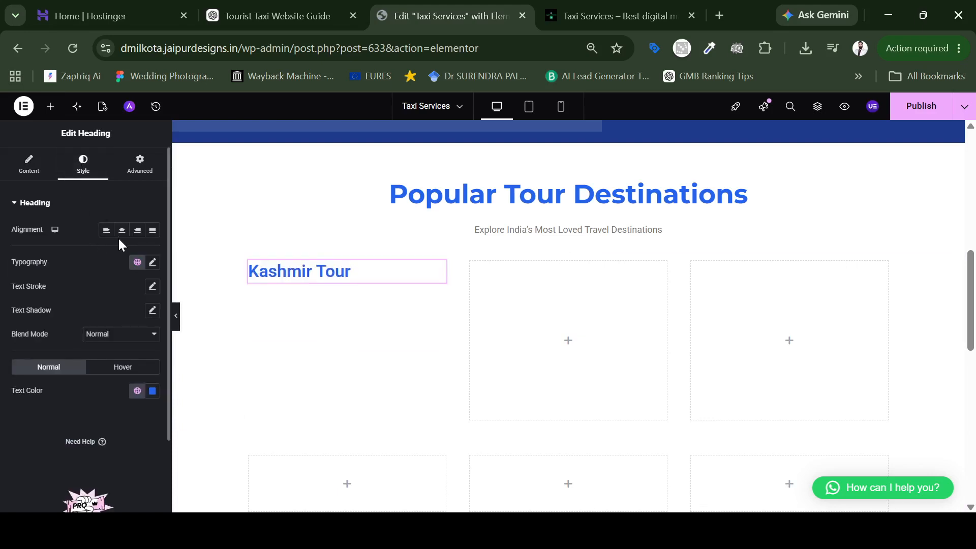
{"action": "left_click", "coordinate": [121, 230]}
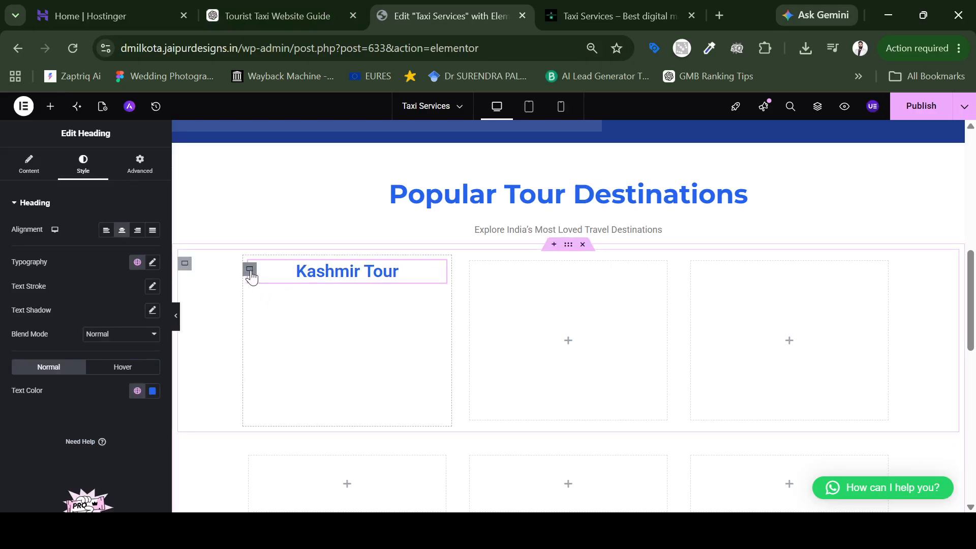
{"action": "left_click", "coordinate": [250, 270]}
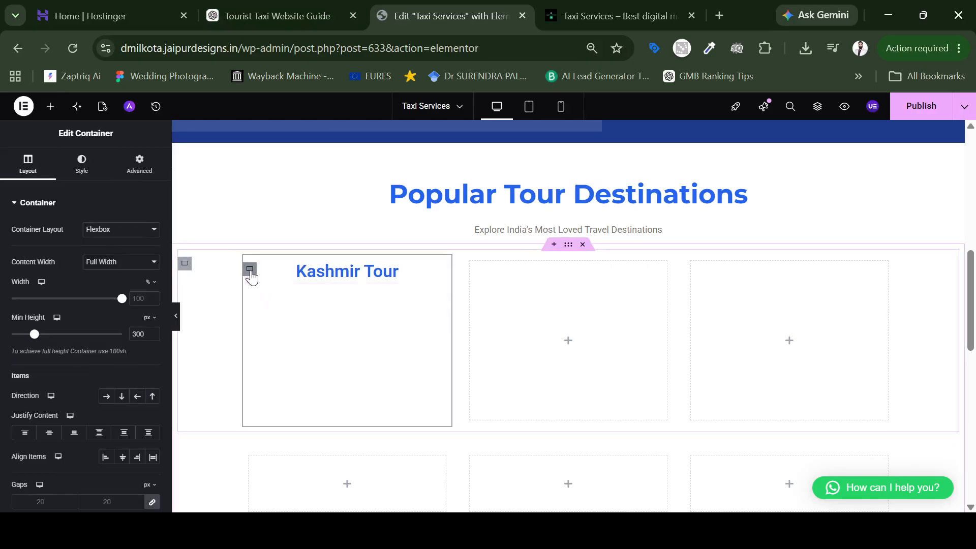
{"action": "left_click", "coordinate": [50, 435]}
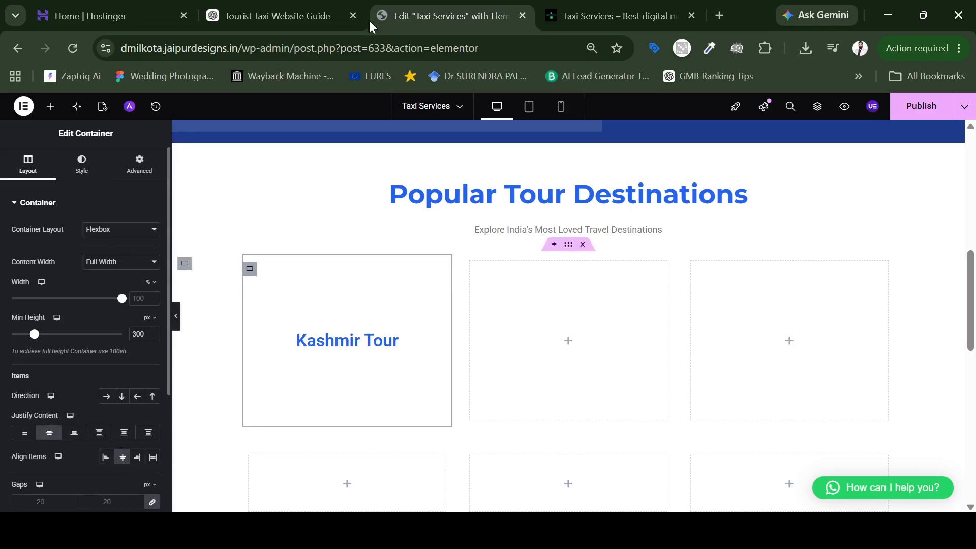
Copy the Kashmir description from ChatGPT and add it as a Text Editor widget below the Kashmir Tour heading
{"action": "left_click", "coordinate": [232, 4]}
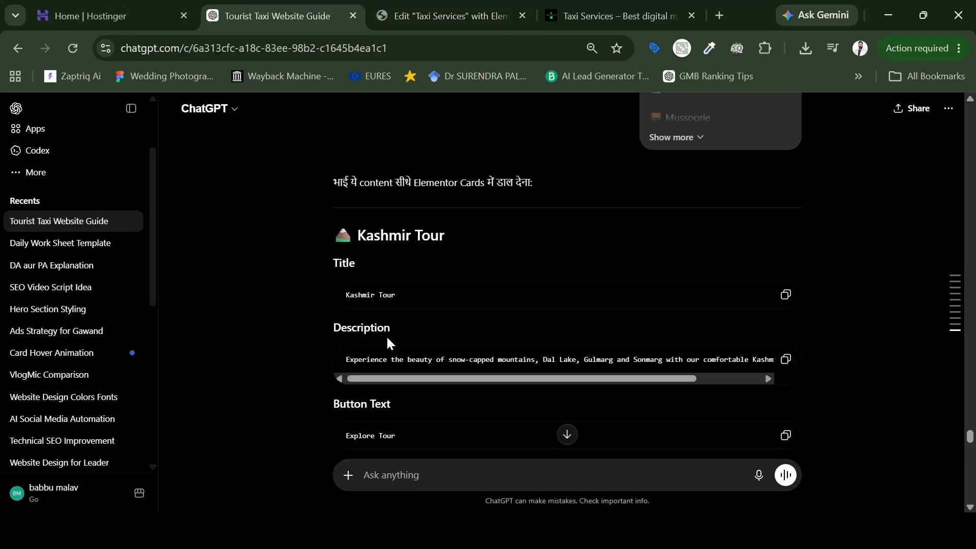
{"action": "left_click", "coordinate": [787, 360]}
{"action": "left_click", "coordinate": [426, 16]}
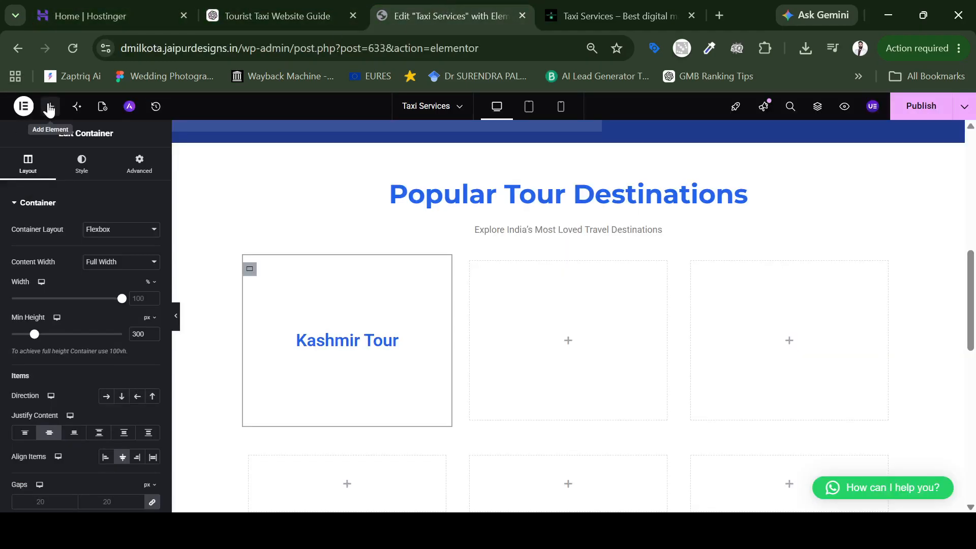
{"action": "left_click", "coordinate": [50, 107]}
{"action": "left_click_drag", "start_coordinate": [46, 399], "coordinate": [359, 343]}
{"action": "triple_click", "coordinate": [88, 337]}
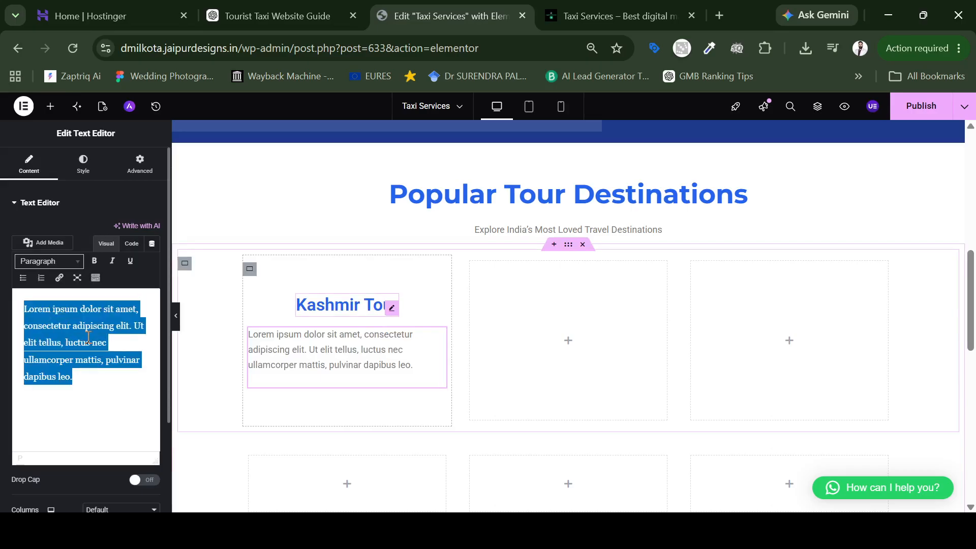
{"action": "key", "text": "ctrl+v"}
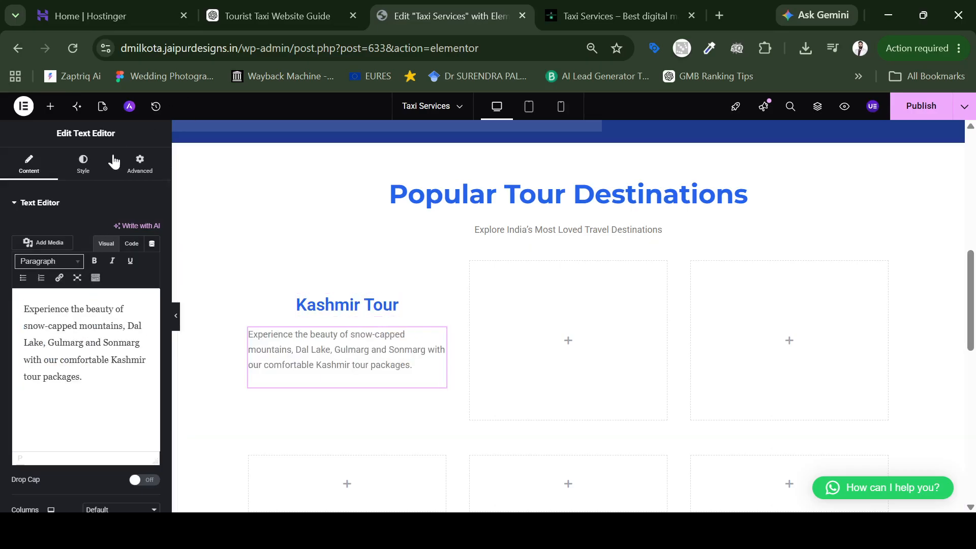
Set the Kashmir description's paragraph spacing to 0 px and center-align its text
{"action": "left_click", "coordinate": [82, 163]}
{"action": "left_click", "coordinate": [144, 323]}
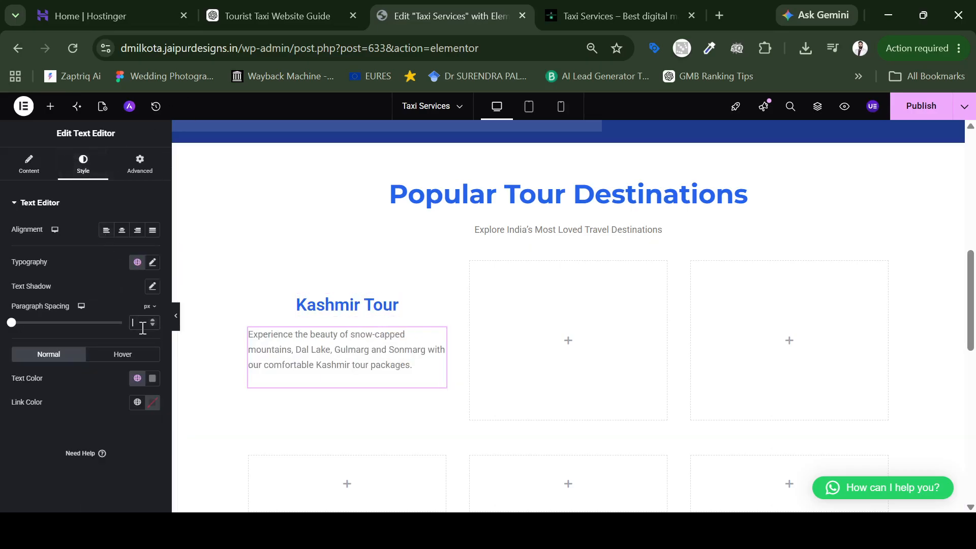
{"action": "type", "text": "0"}
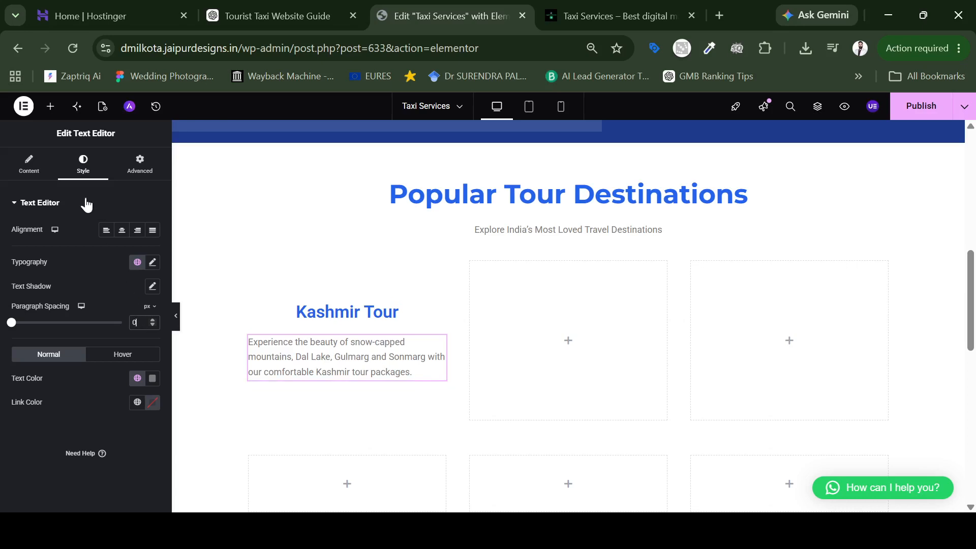
{"action": "left_click", "coordinate": [123, 232]}
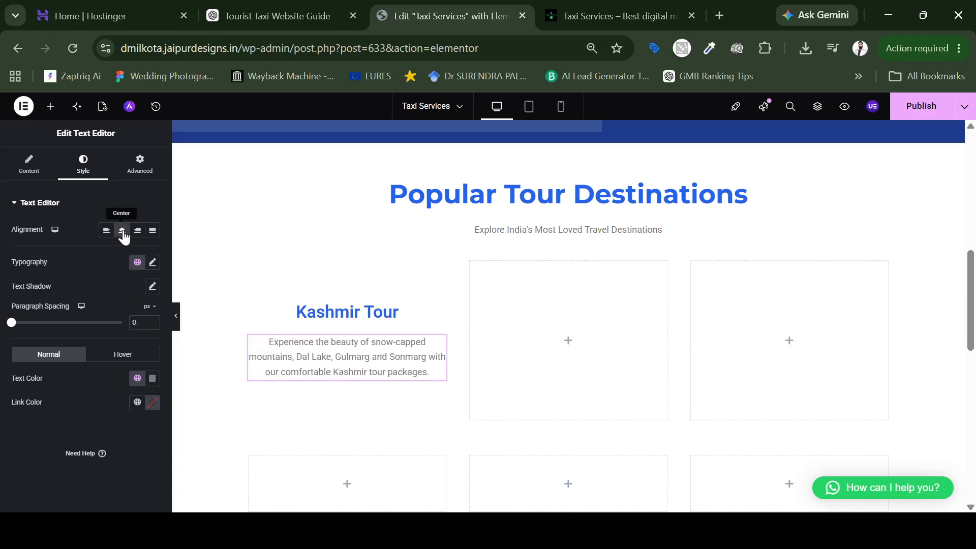
Copy the Kashmir button text from ChatGPT and add a Button labelled "Explore Tour" beneath the card's description
{"action": "left_click", "coordinate": [287, 5]}
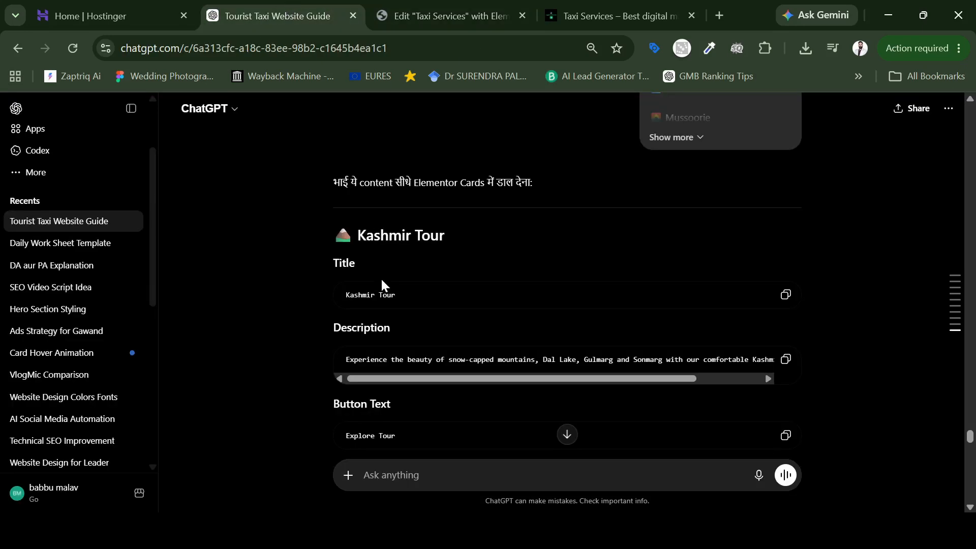
{"action": "scroll", "coordinate": [412, 342], "scroll_direction": "down", "scroll_amount": 2}
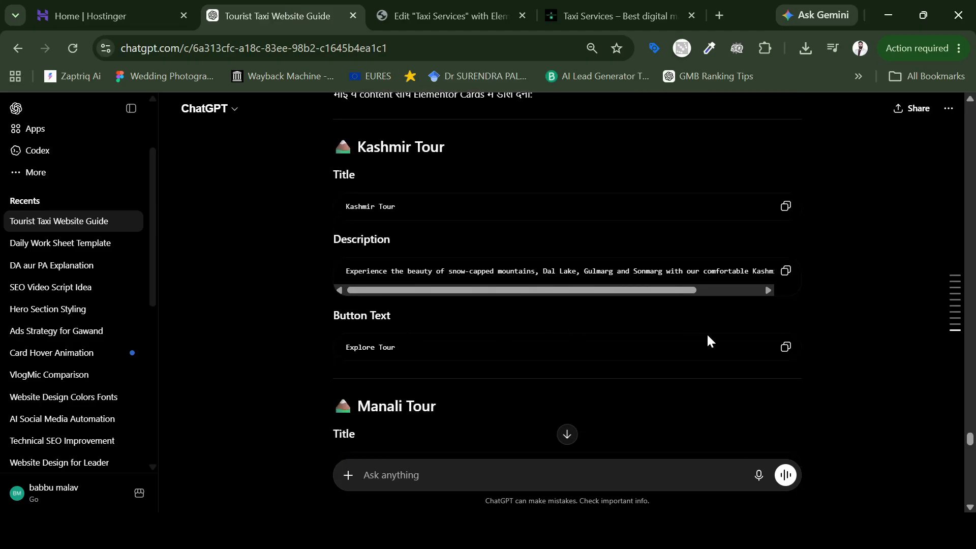
{"action": "left_click", "coordinate": [786, 347]}
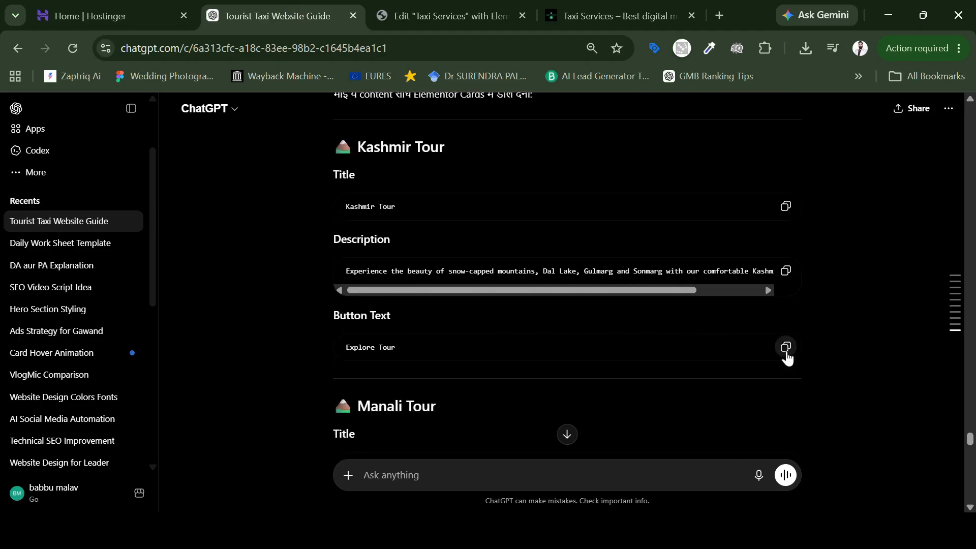
{"action": "left_click", "coordinate": [468, 18]}
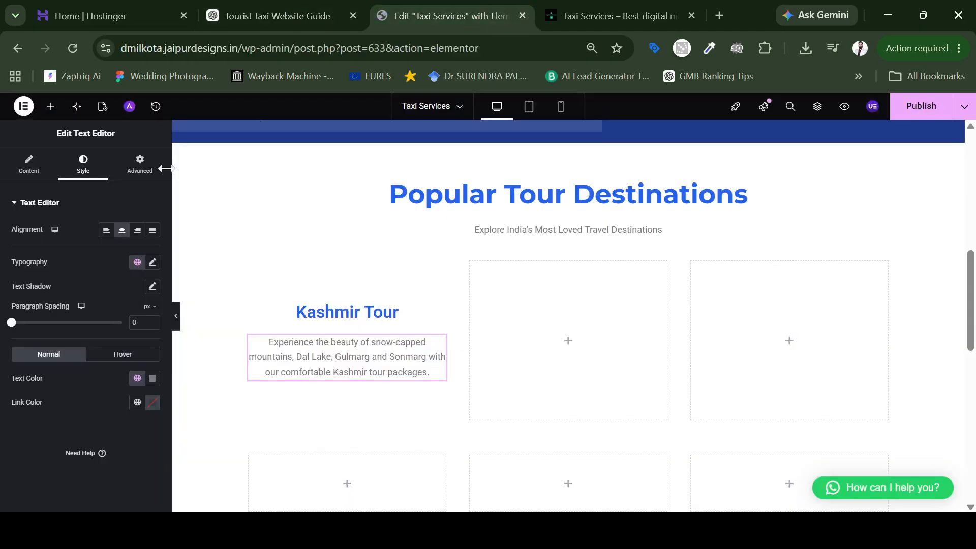
{"action": "left_click", "coordinate": [57, 116]}
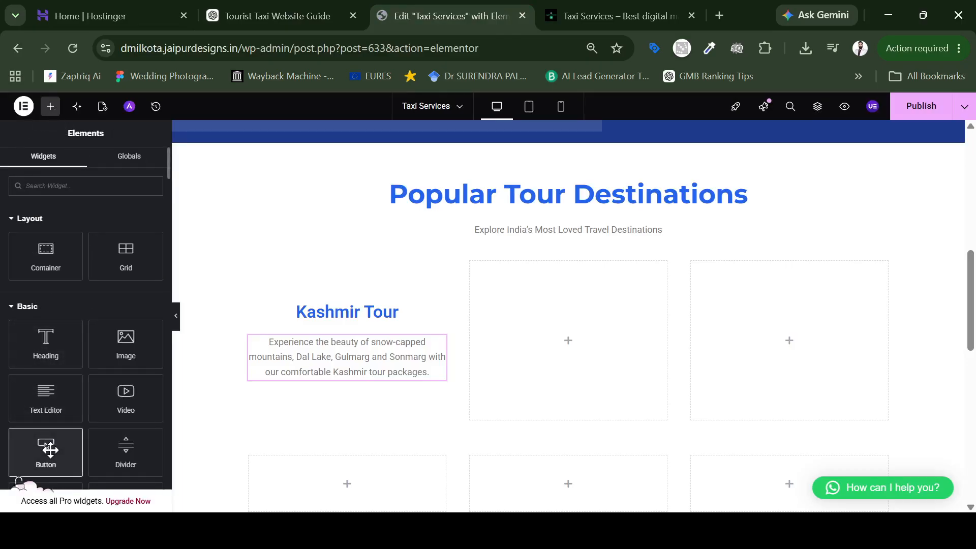
{"action": "left_click_drag", "start_coordinate": [50, 450], "coordinate": [346, 366]}
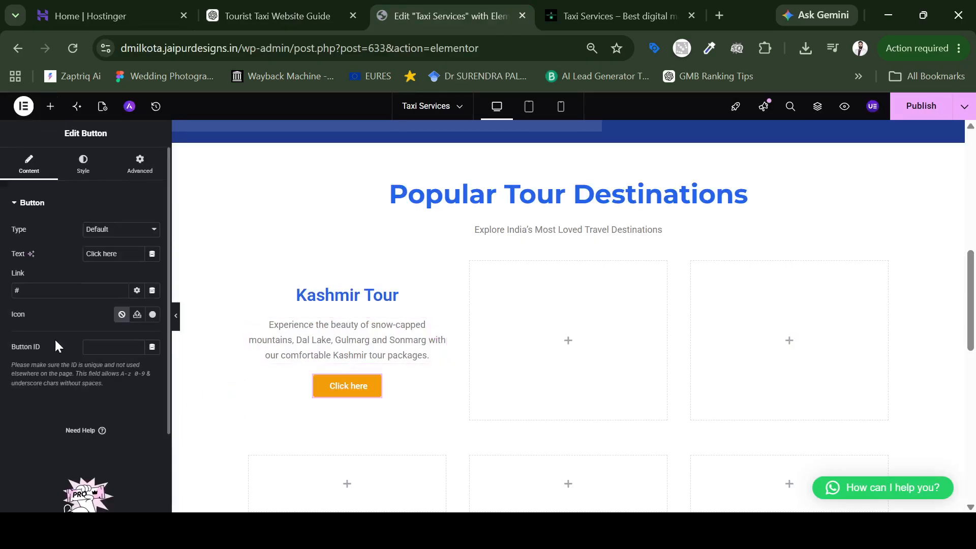
{"action": "triple_click", "coordinate": [119, 254]}
{"action": "type", "text": "Explore Tour"}
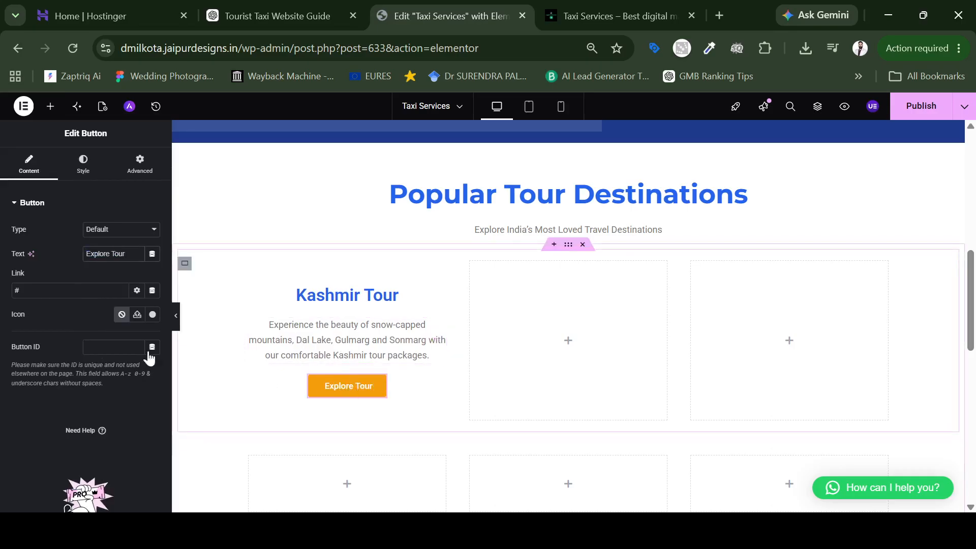
{"action": "left_click", "coordinate": [52, 287]}
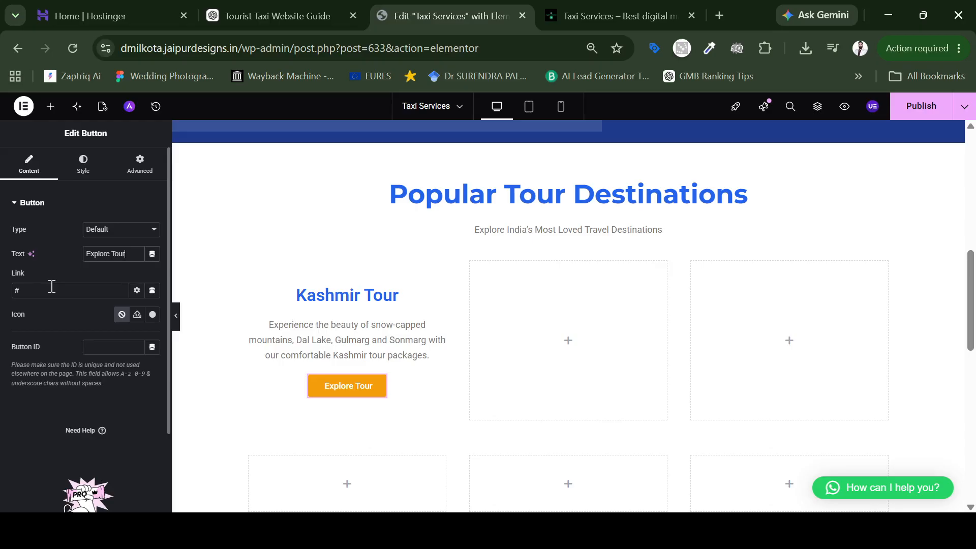
{"action": "left_click", "coordinate": [280, 7]}
{"action": "scroll", "coordinate": [503, 340], "scroll_direction": "down", "scroll_amount": 2}
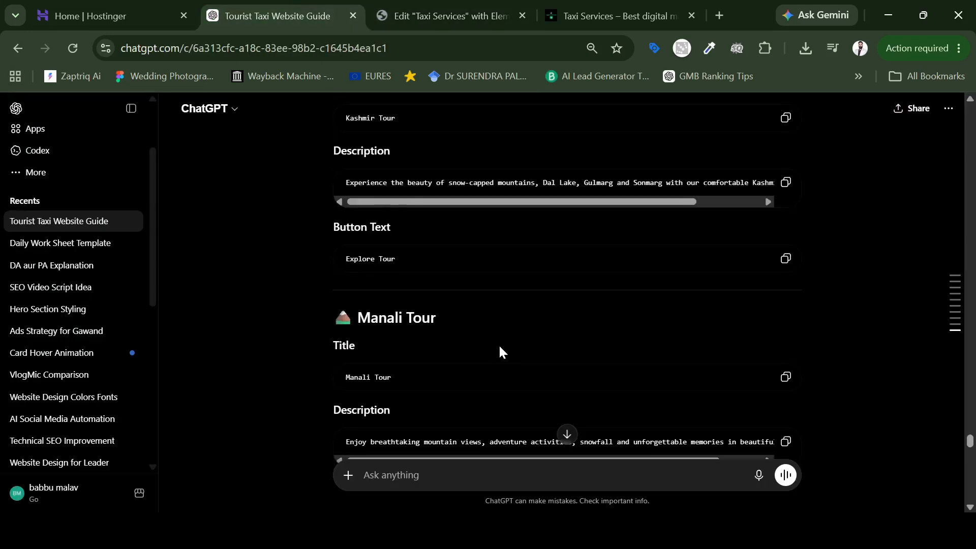
{"action": "scroll", "coordinate": [502, 351], "scroll_direction": "up", "scroll_amount": 3}
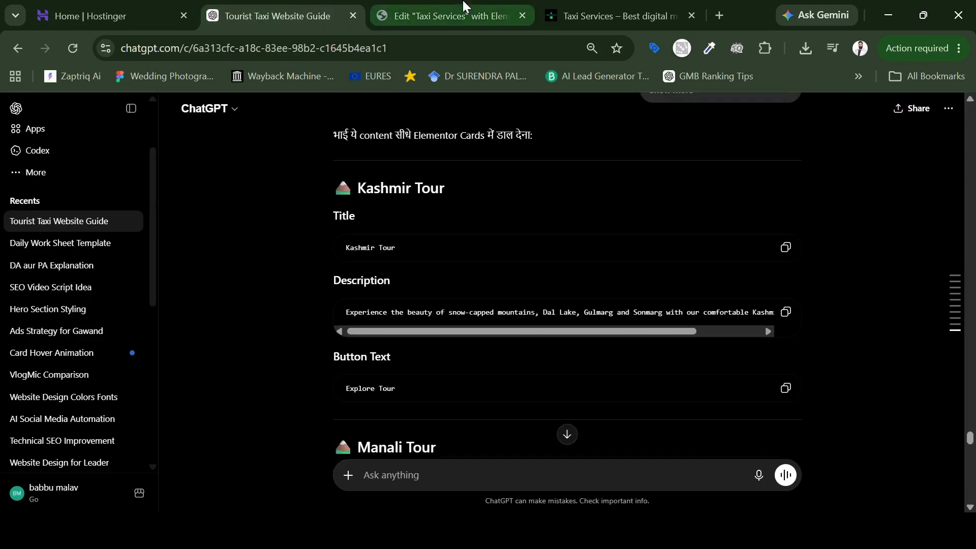
{"action": "left_click", "coordinate": [464, 6]}
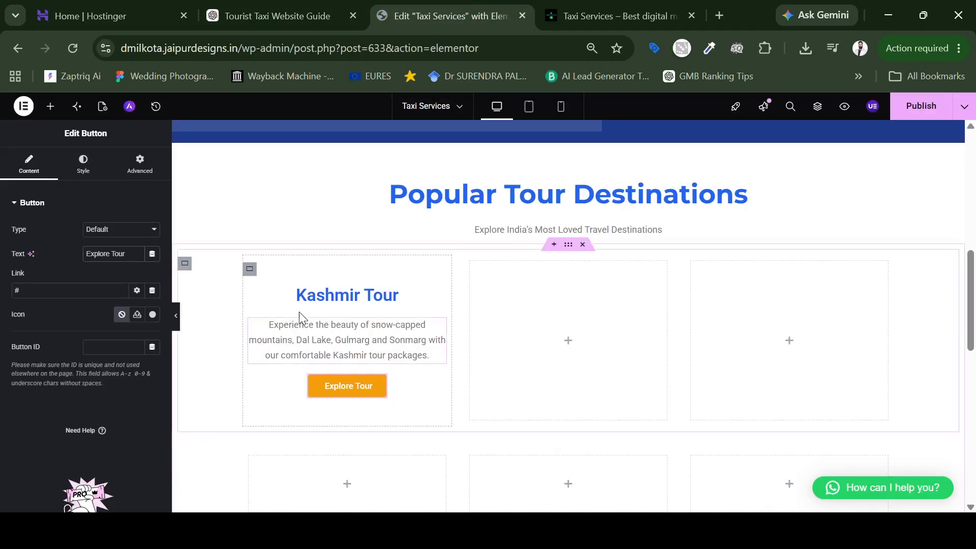
Give the Kashmir card container a classic background with the dusty pink color #C6ADAD
{"action": "left_click", "coordinate": [250, 270]}
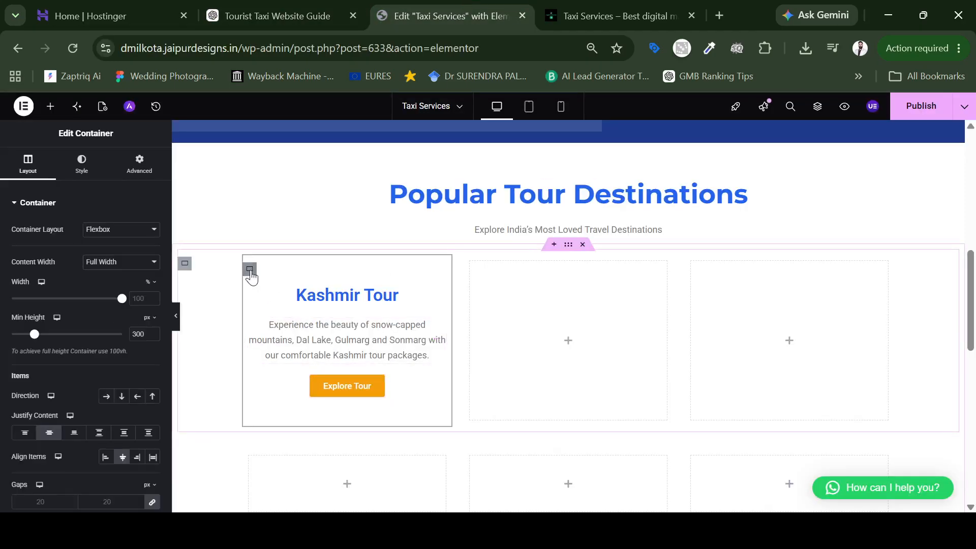
{"action": "left_click", "coordinate": [81, 165]}
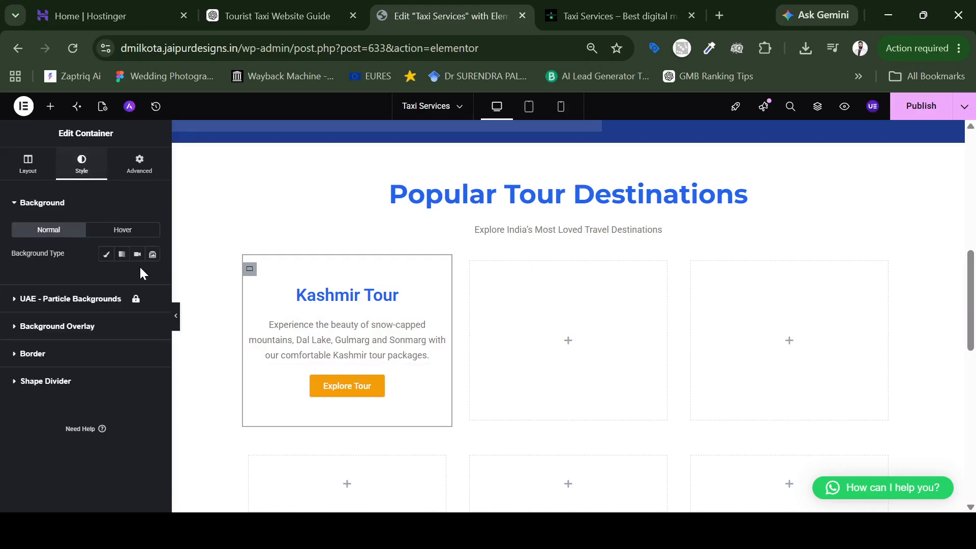
{"action": "left_click", "coordinate": [107, 256]}
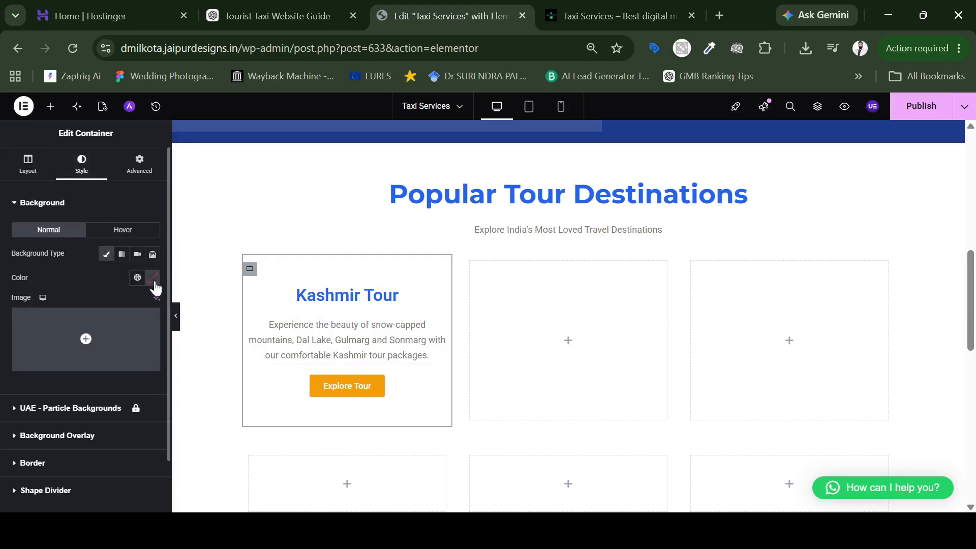
{"action": "left_click", "coordinate": [153, 277]}
{"action": "left_click", "coordinate": [125, 347]}
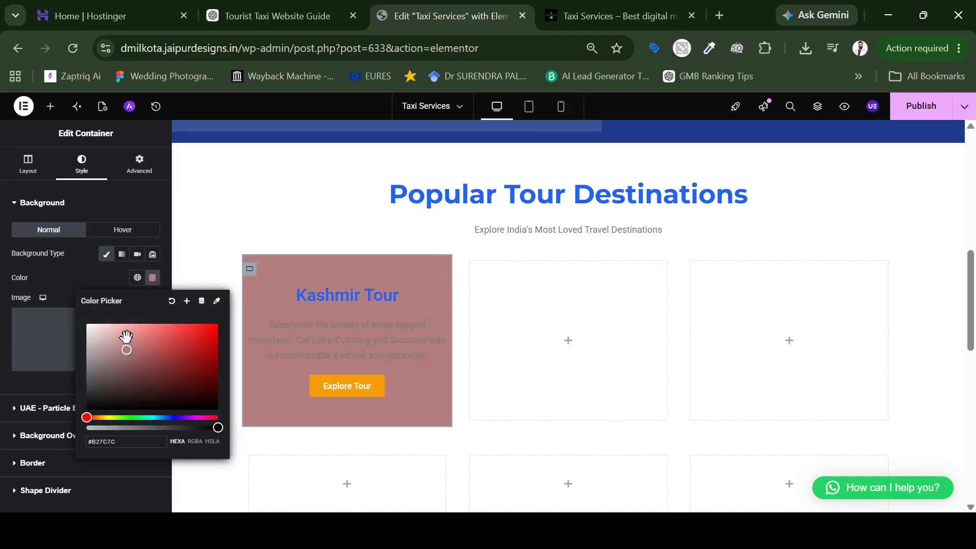
{"action": "left_click", "coordinate": [127, 336]}
{"action": "left_click_drag", "start_coordinate": [127, 337], "coordinate": [102, 341]}
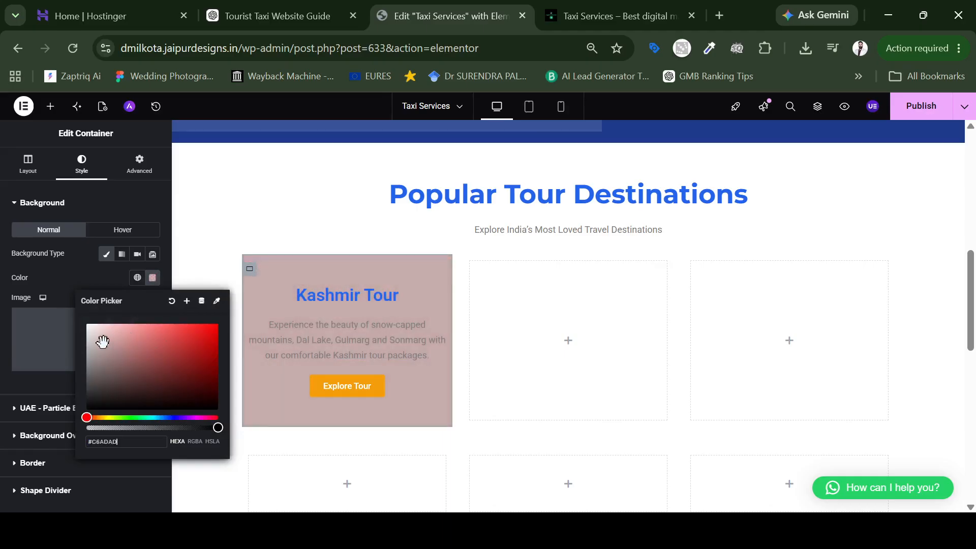
Change the Kashmir Tour heading's text color to black (#000000)
{"action": "left_click", "coordinate": [321, 297]}
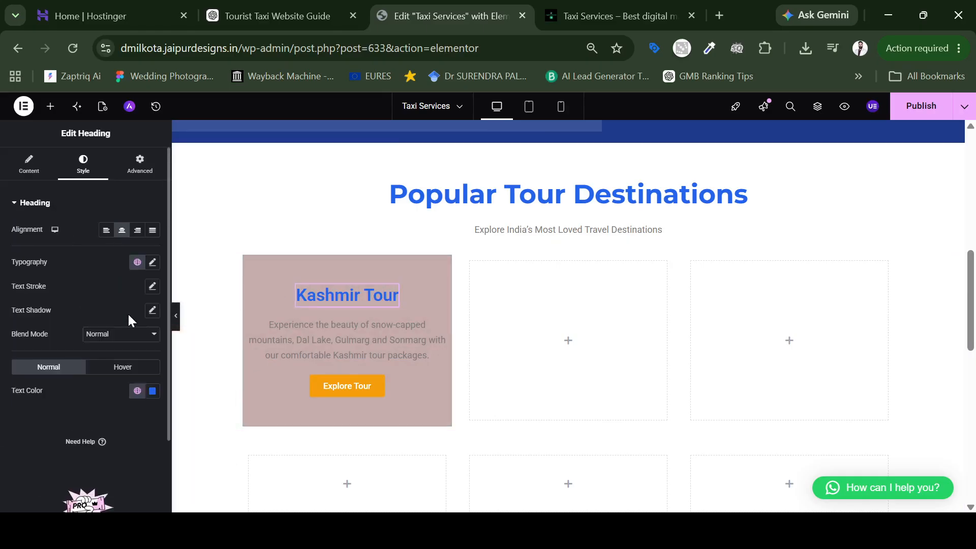
{"action": "left_click", "coordinate": [152, 390]}
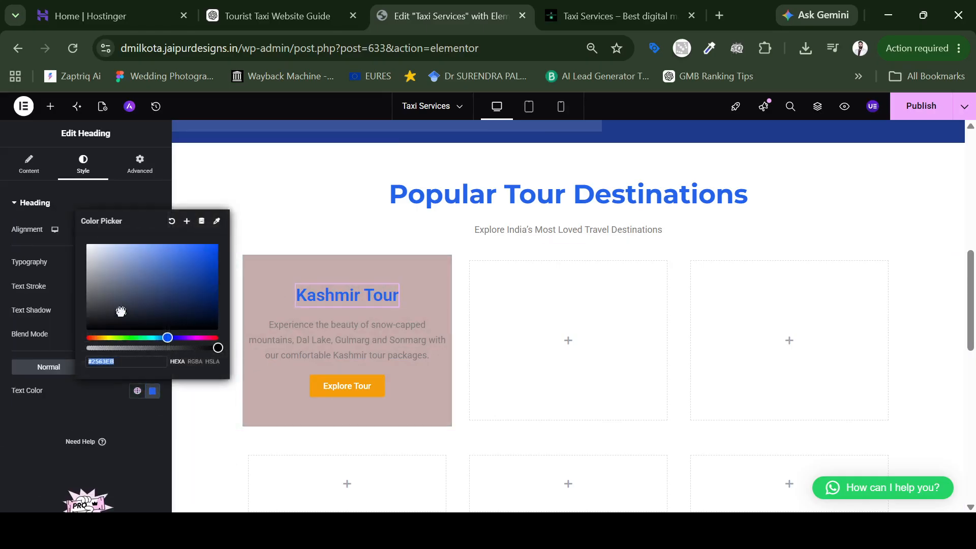
{"action": "left_click_drag", "start_coordinate": [120, 312], "coordinate": [243, 346]}
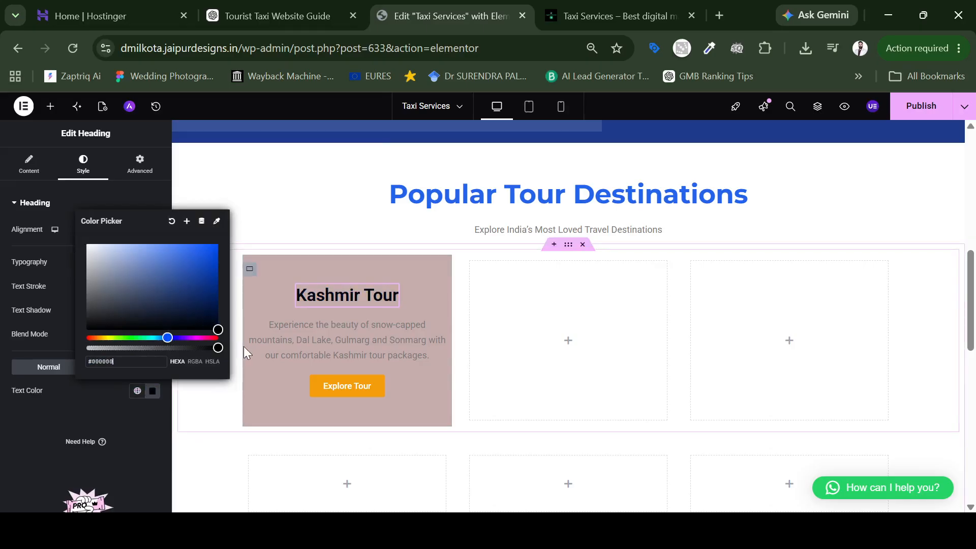
{"action": "left_click", "coordinate": [51, 442]}
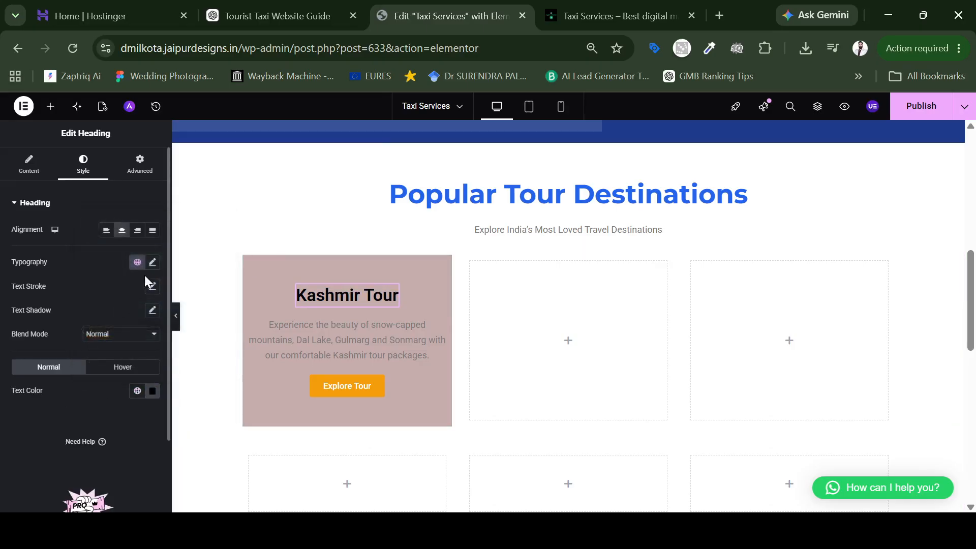
Set the Kashmir Tour heading's typography to the Poppins family with weight 700 (Bold)
{"action": "left_click", "coordinate": [152, 265]}
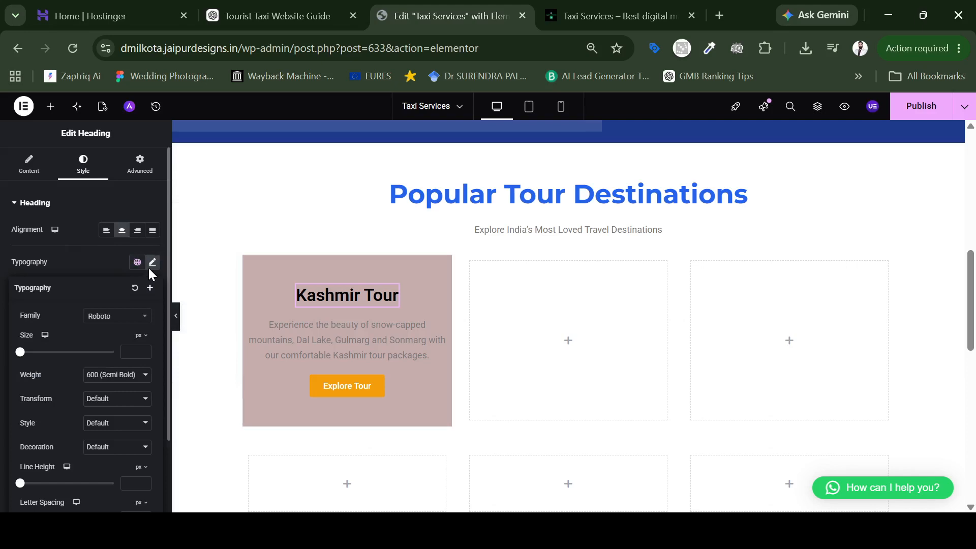
{"action": "left_click", "coordinate": [111, 320]}
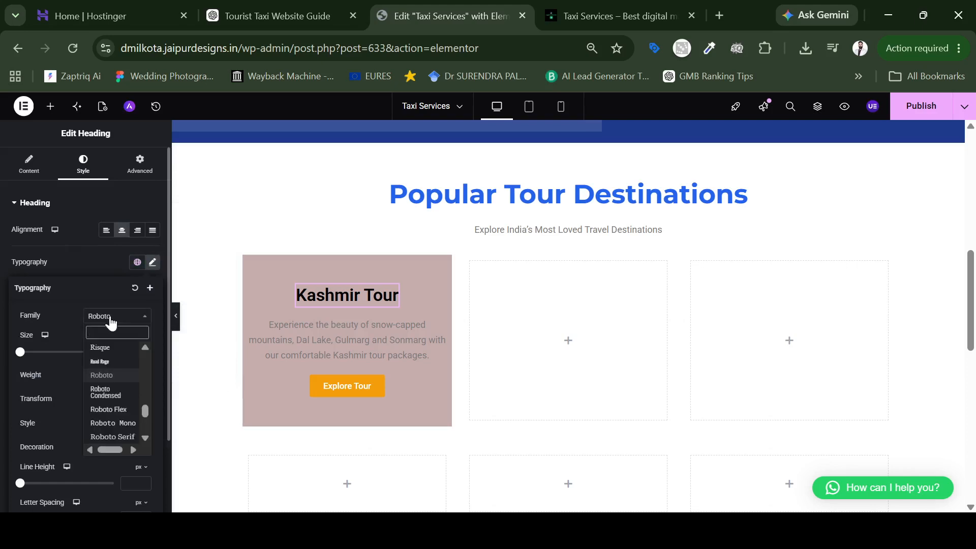
{"action": "type", "text": "popp"}
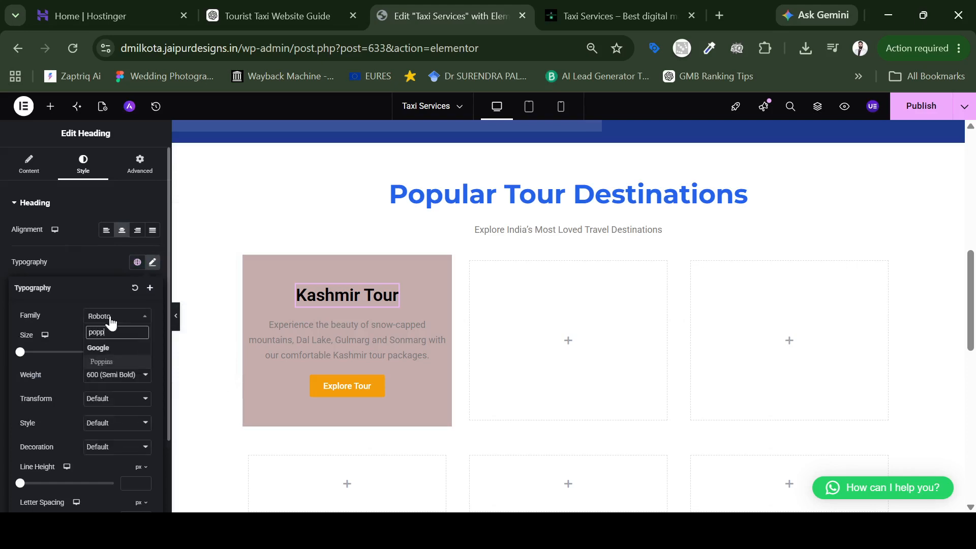
{"action": "left_click", "coordinate": [111, 363]}
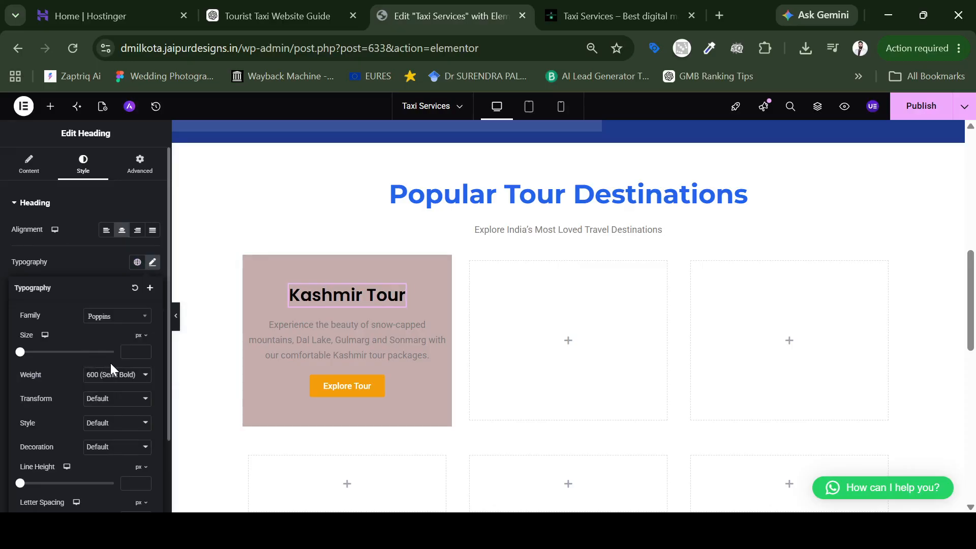
{"action": "left_click", "coordinate": [105, 269]}
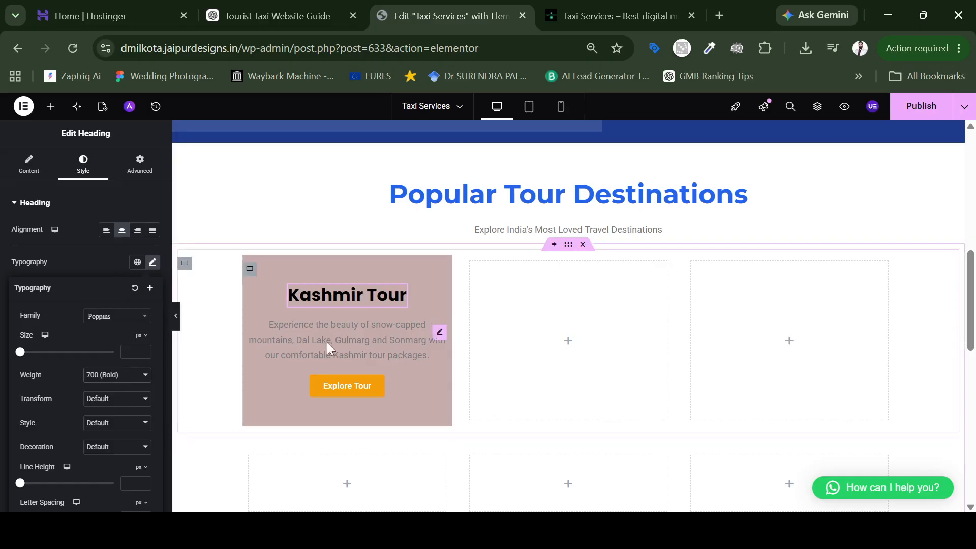
Set the Kashmir description's font size to 16 px
{"action": "left_click", "coordinate": [328, 356]}
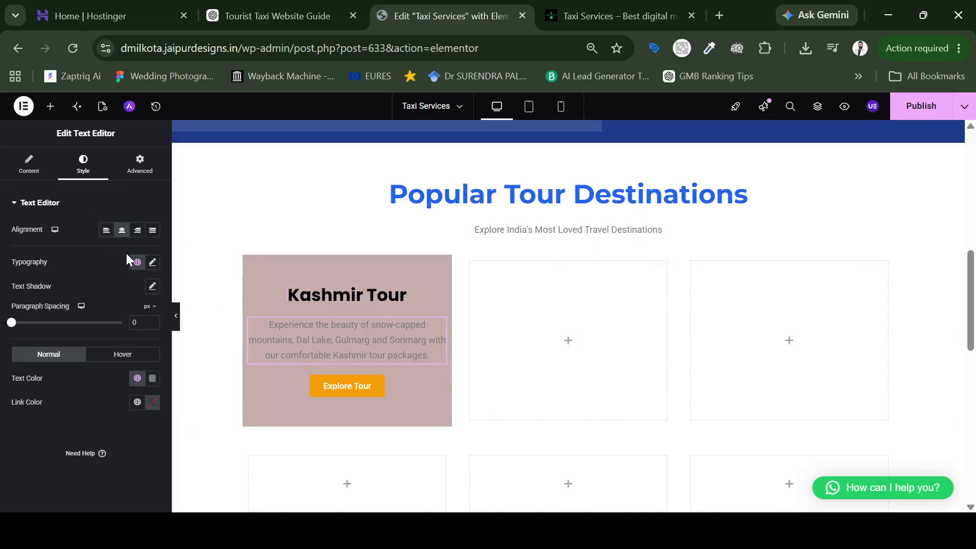
{"action": "left_click", "coordinate": [153, 261]}
{"action": "left_click", "coordinate": [134, 352]}
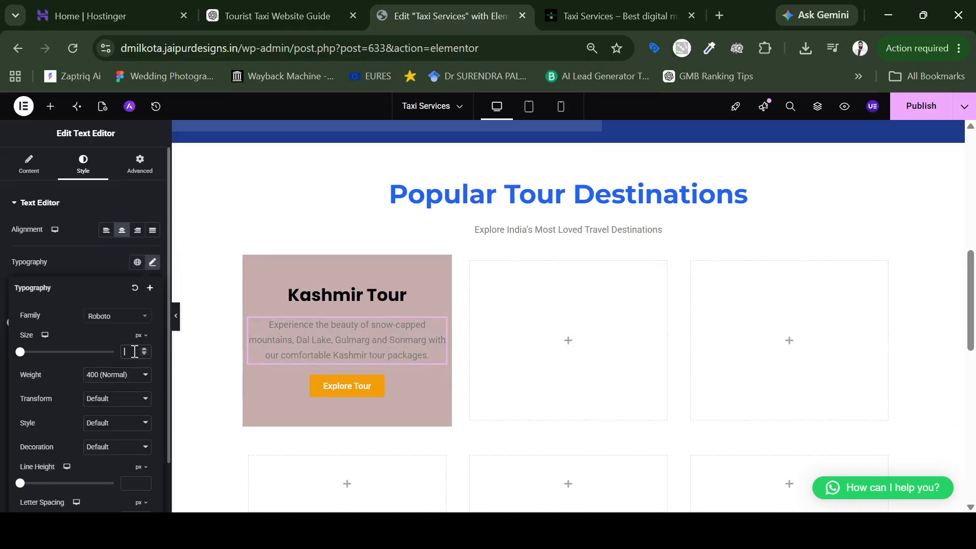
{"action": "type", "text": "16"}
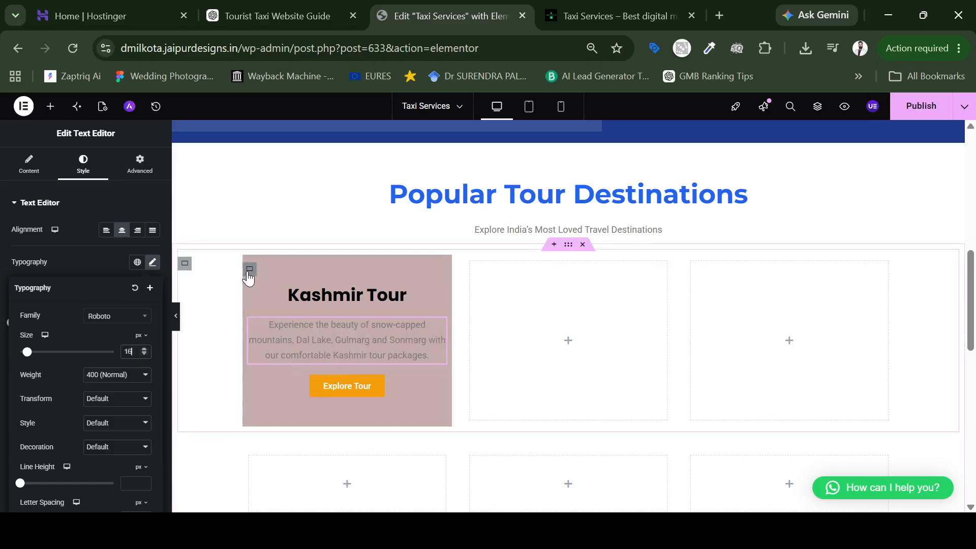
Set the Kashmir card container's padding to 20 px on all sides and publish the page
{"action": "left_click", "coordinate": [249, 271]}
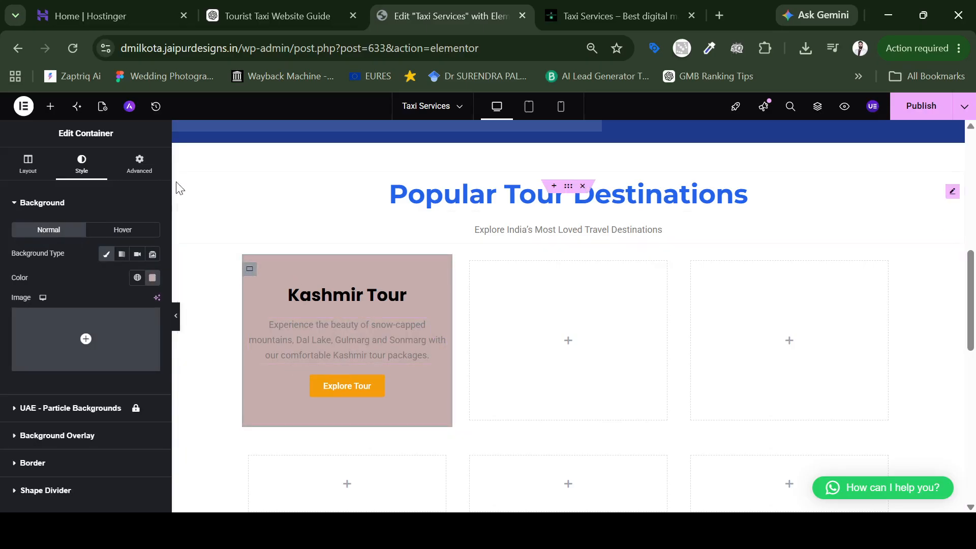
{"action": "left_click", "coordinate": [139, 164]}
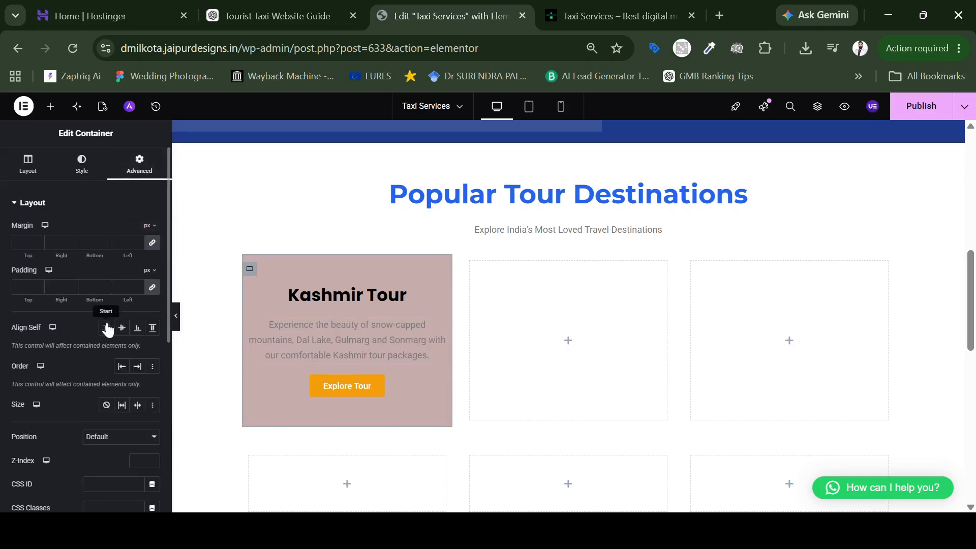
{"action": "left_click", "coordinate": [19, 289]}
{"action": "type", "text": "2"}
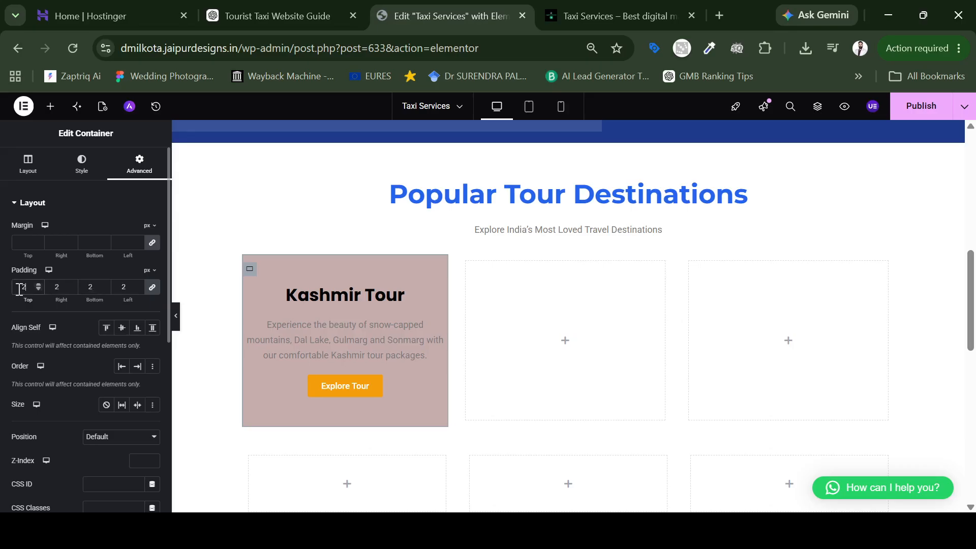
{"action": "type", "text": "0"}
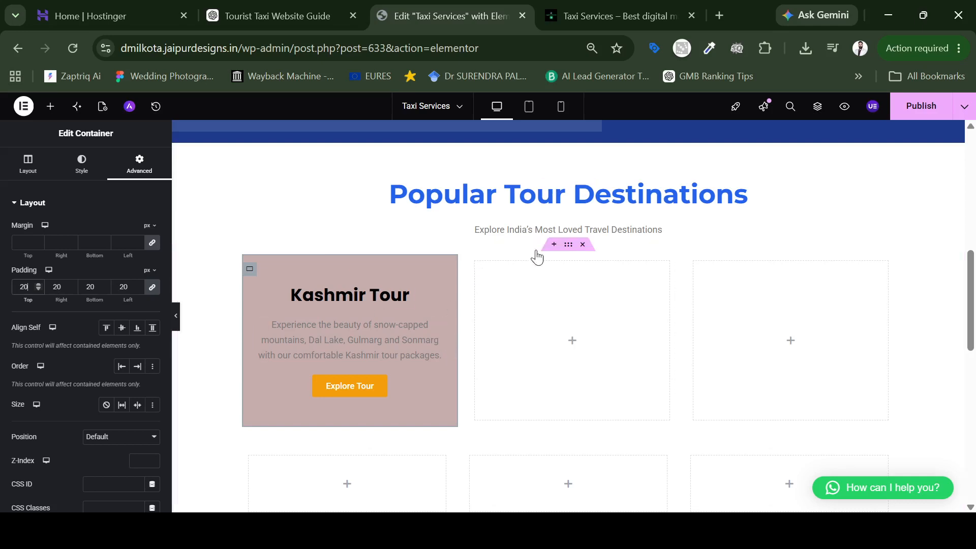
{"action": "left_click", "coordinate": [935, 100]}
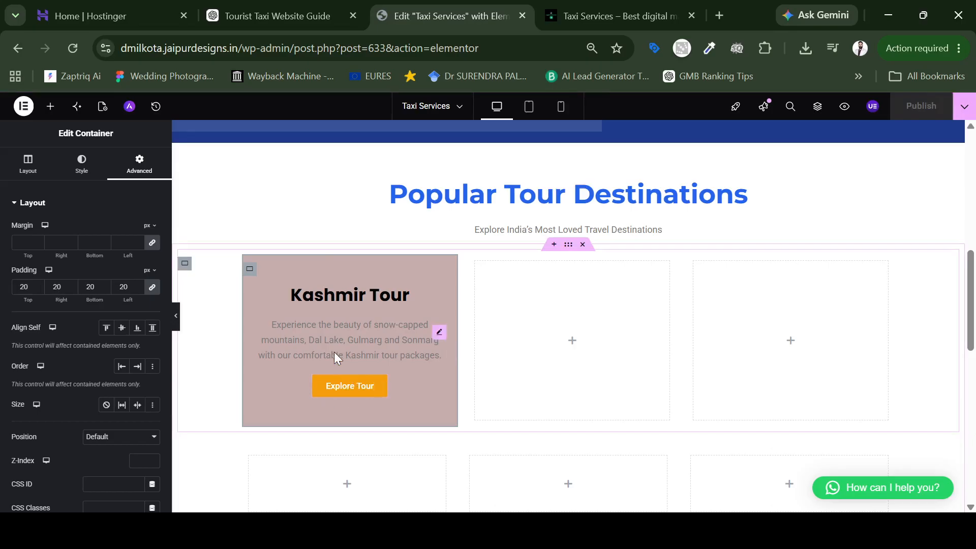
Change the Kashmir description's text color to white (#FFFFFF)
{"action": "left_click", "coordinate": [325, 332]}
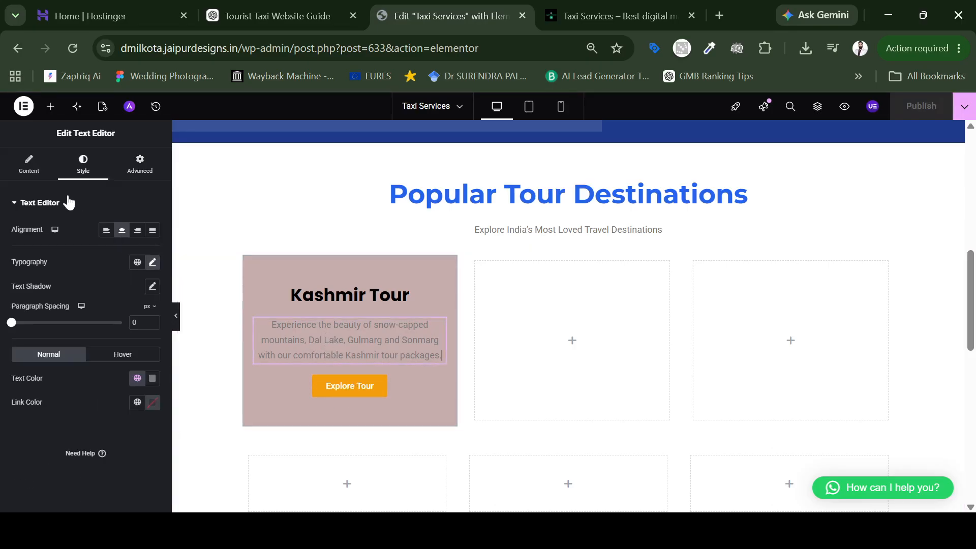
{"action": "left_click", "coordinate": [152, 378]}
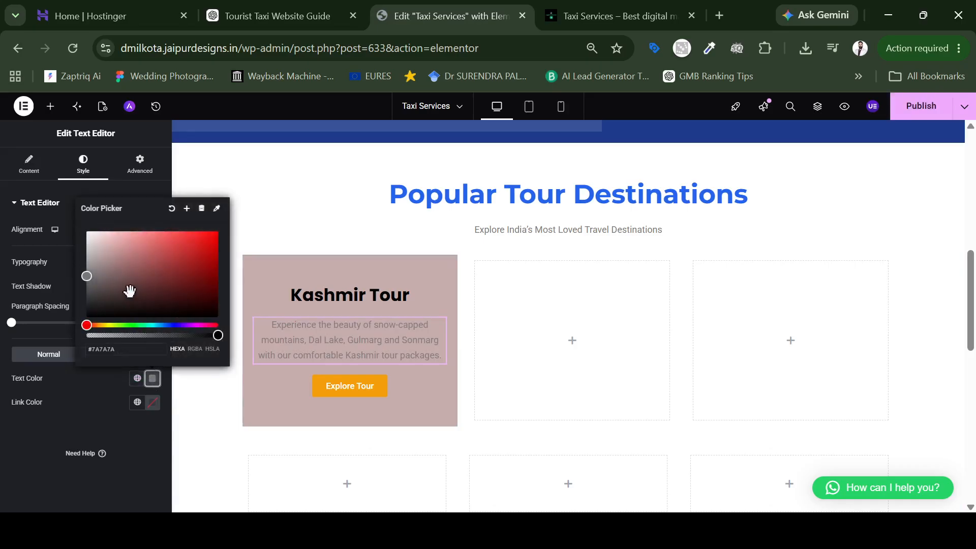
{"action": "left_click", "coordinate": [85, 233]}
{"action": "left_click_drag", "start_coordinate": [85, 233], "coordinate": [86, 231]}
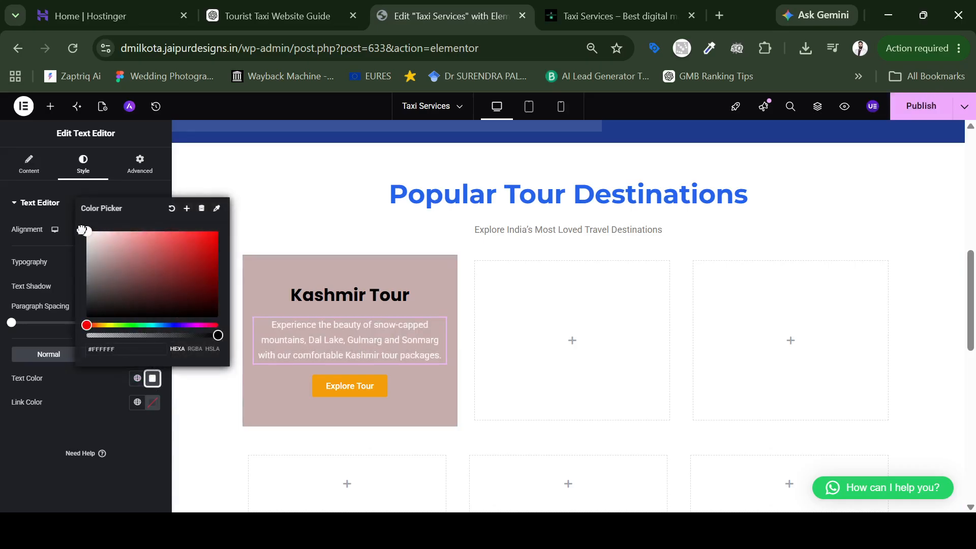
Give the Explore Tour button a black (#000000) background and a 20 px border radius on all corners
{"action": "left_click", "coordinate": [351, 401]}
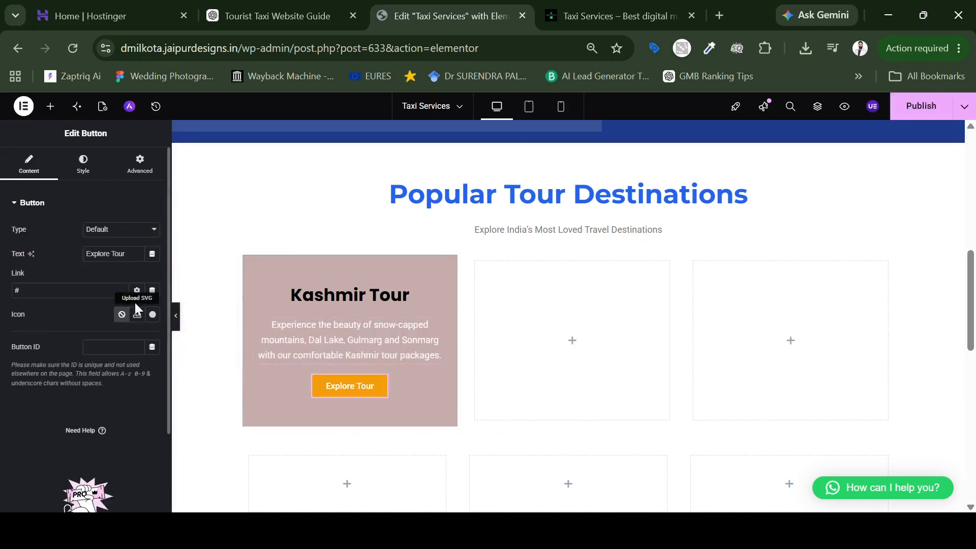
{"action": "left_click", "coordinate": [83, 166]}
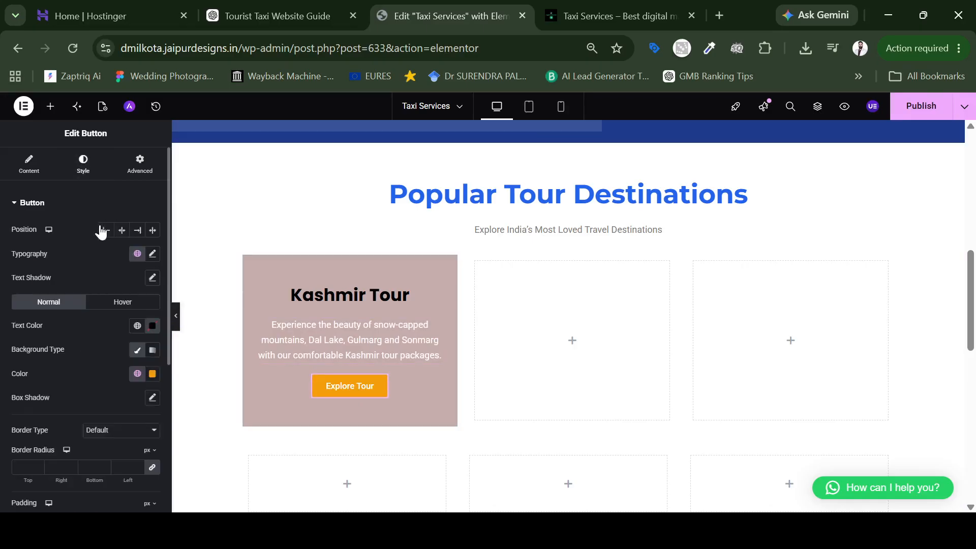
{"action": "left_click", "coordinate": [153, 374]}
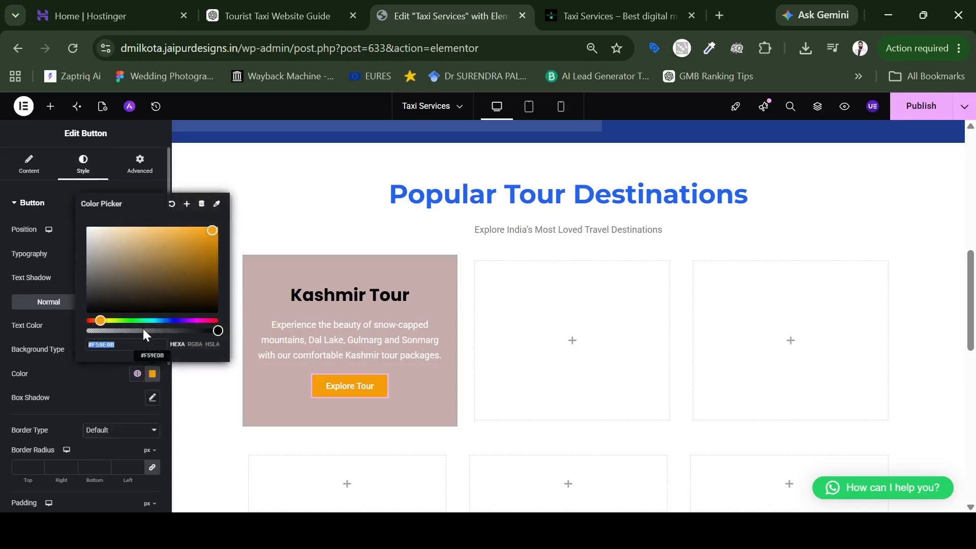
{"action": "left_click_drag", "start_coordinate": [127, 284], "coordinate": [230, 332]}
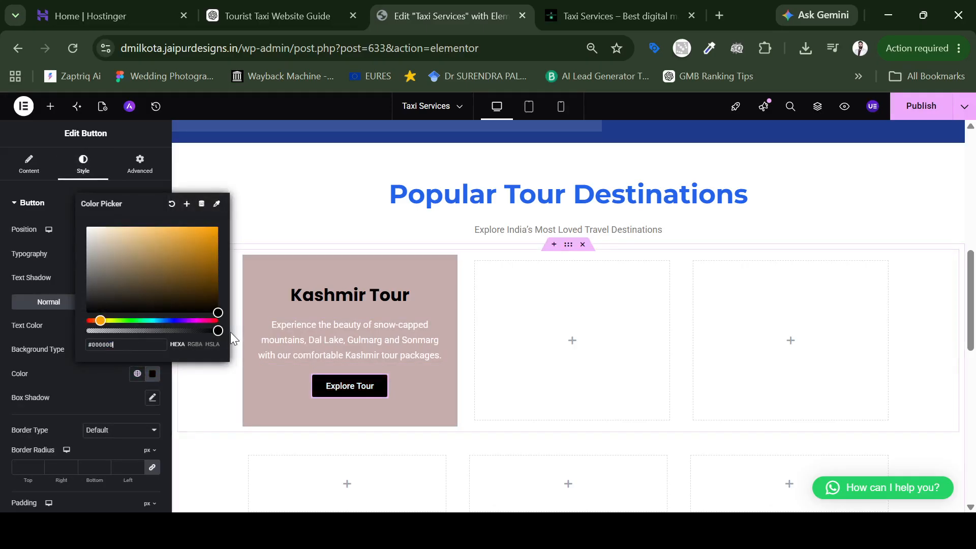
{"action": "left_click_drag", "start_coordinate": [350, 428], "coordinate": [85, 405]}
{"action": "left_click", "coordinate": [17, 470]}
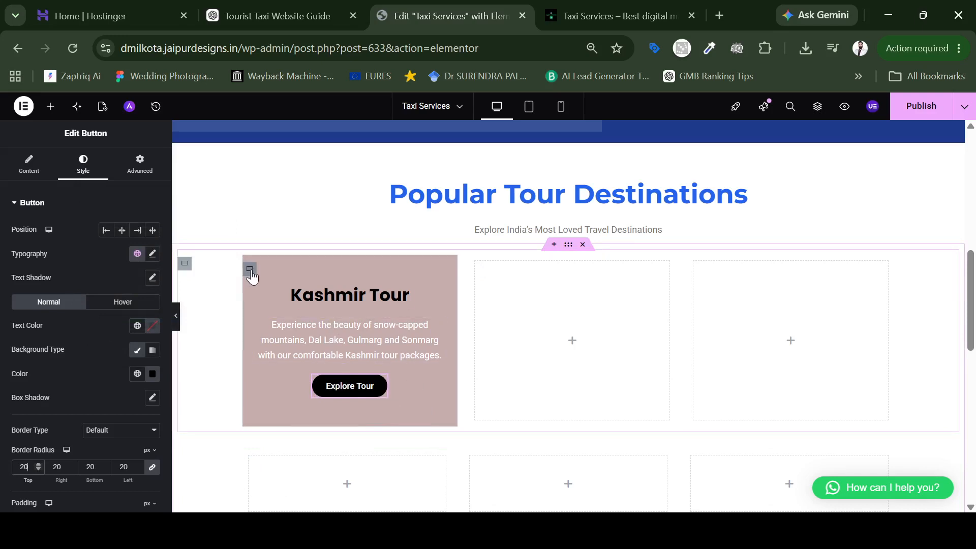
Round the Kashmir card container's corners with a 20 px border radius
{"action": "scroll", "coordinate": [83, 328], "scroll_direction": "down", "scroll_amount": 1}
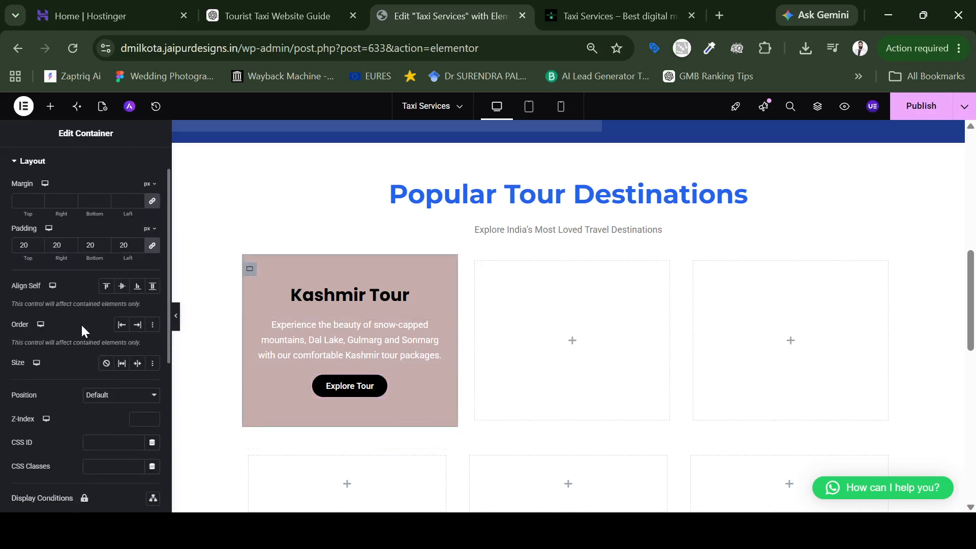
{"action": "scroll", "coordinate": [83, 327], "scroll_direction": "up", "scroll_amount": 1}
{"action": "left_click", "coordinate": [69, 175]}
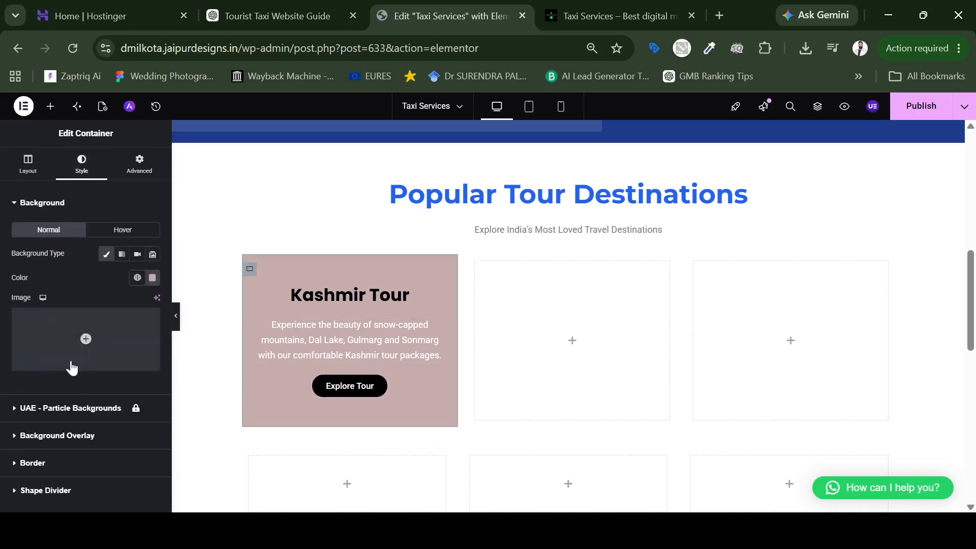
{"action": "scroll", "coordinate": [76, 366], "scroll_direction": "down", "scroll_amount": 1}
{"action": "left_click", "coordinate": [59, 401]}
{"action": "scroll", "coordinate": [53, 395], "scroll_direction": "down", "scroll_amount": 1}
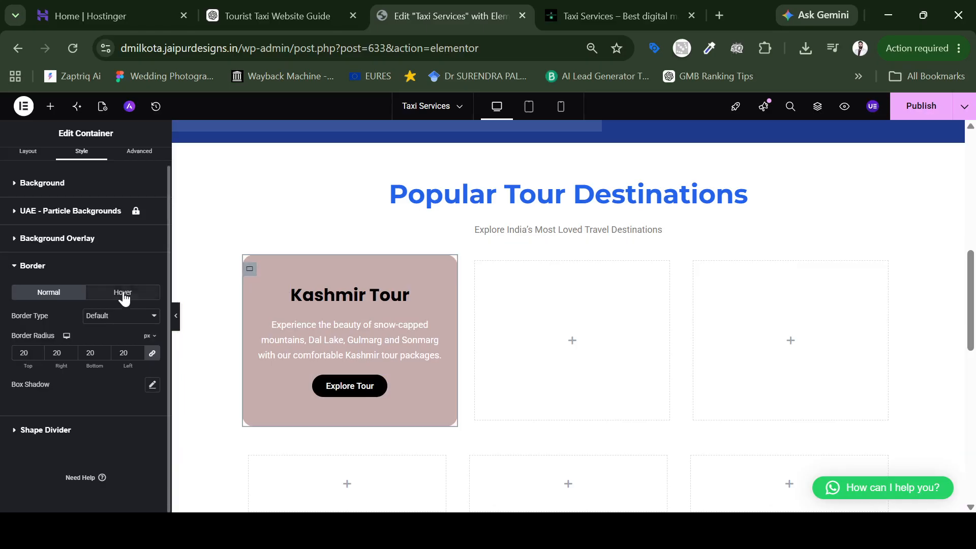
Change the Kashmir card container's background color to red (#D71D1D) and publish the page
{"action": "scroll", "coordinate": [99, 265], "scroll_direction": "up", "scroll_amount": 1}
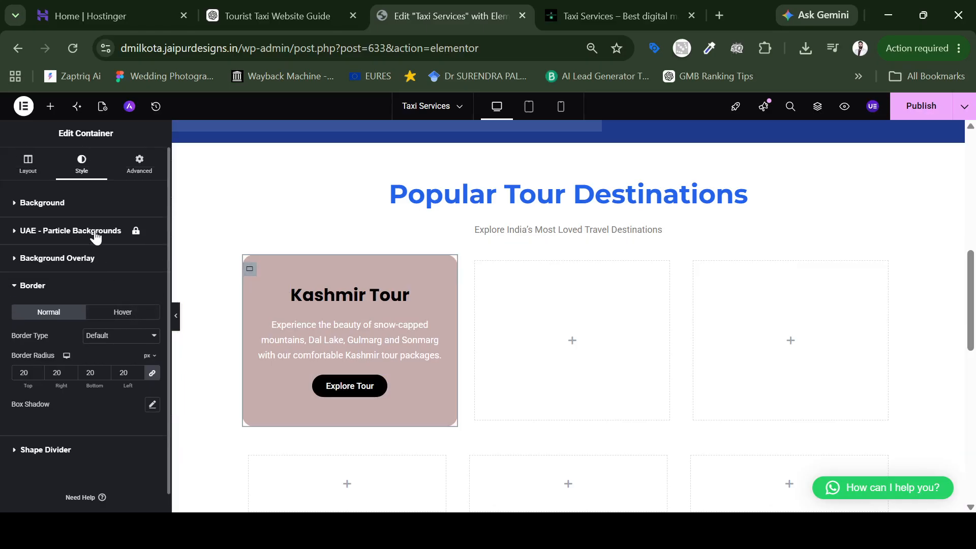
{"action": "left_click", "coordinate": [91, 213]}
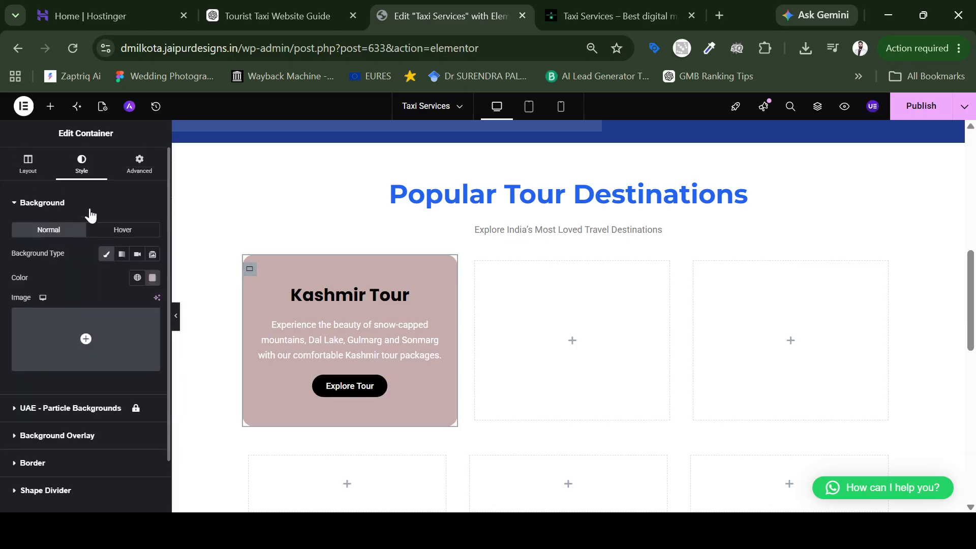
{"action": "left_click", "coordinate": [152, 278]}
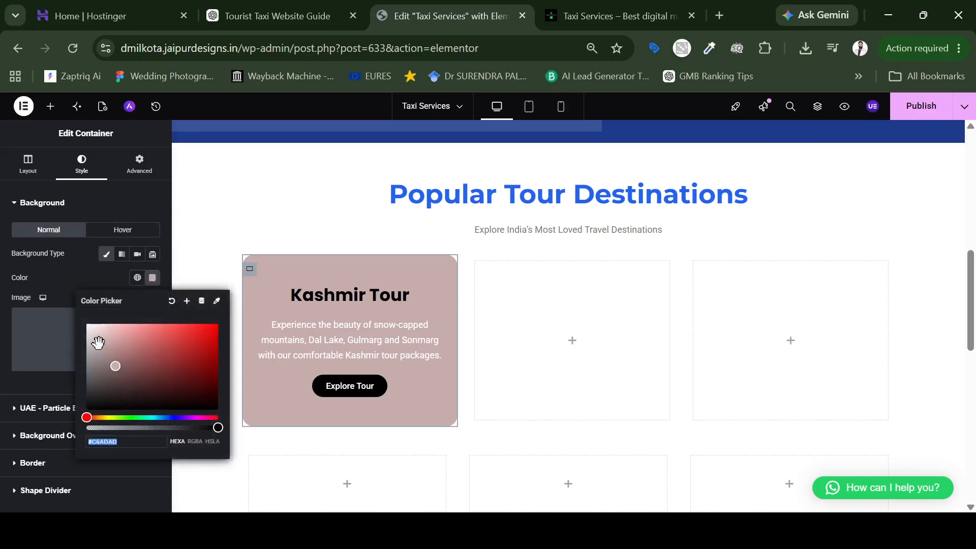
{"action": "type", "text": "#EADFDF"}
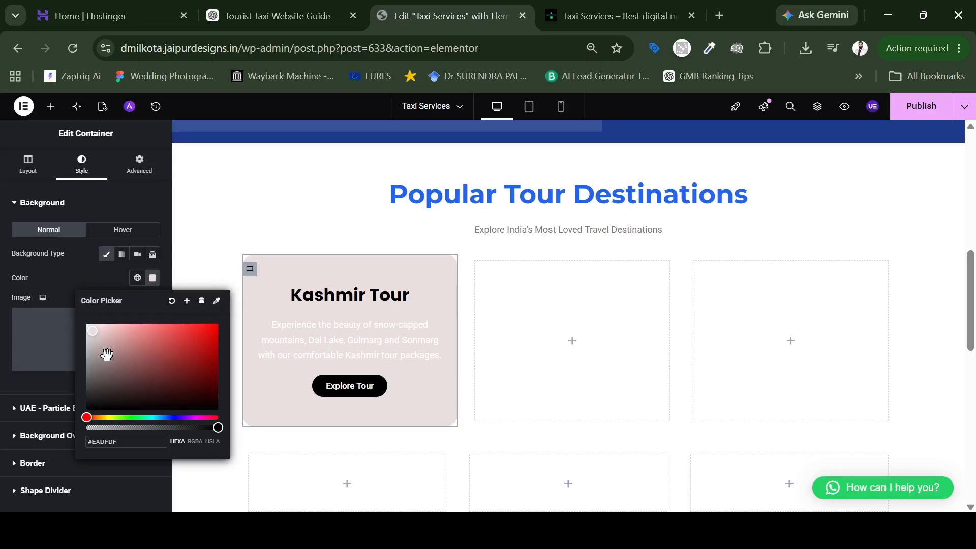
{"action": "left_click_drag", "start_coordinate": [93, 328], "coordinate": [201, 338]}
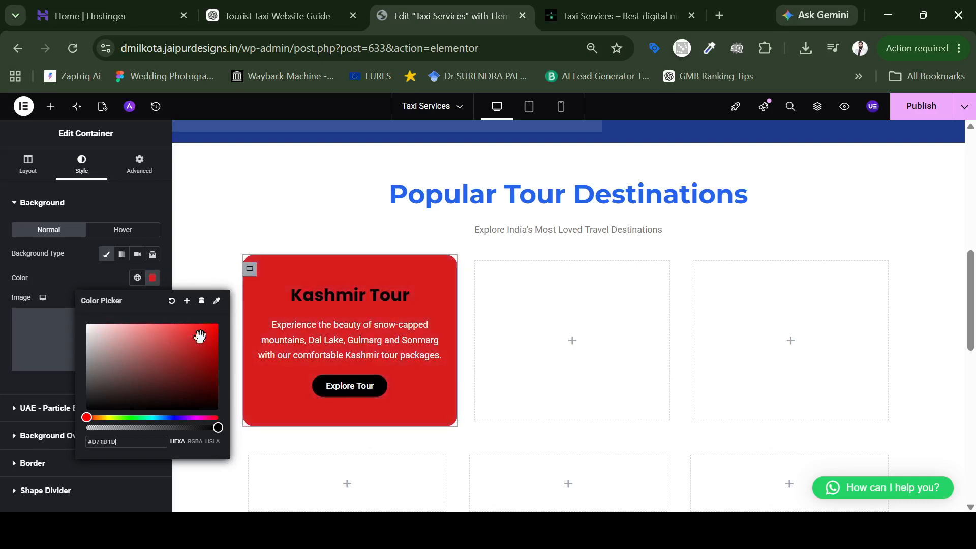
{"action": "left_click", "coordinate": [602, 340]}
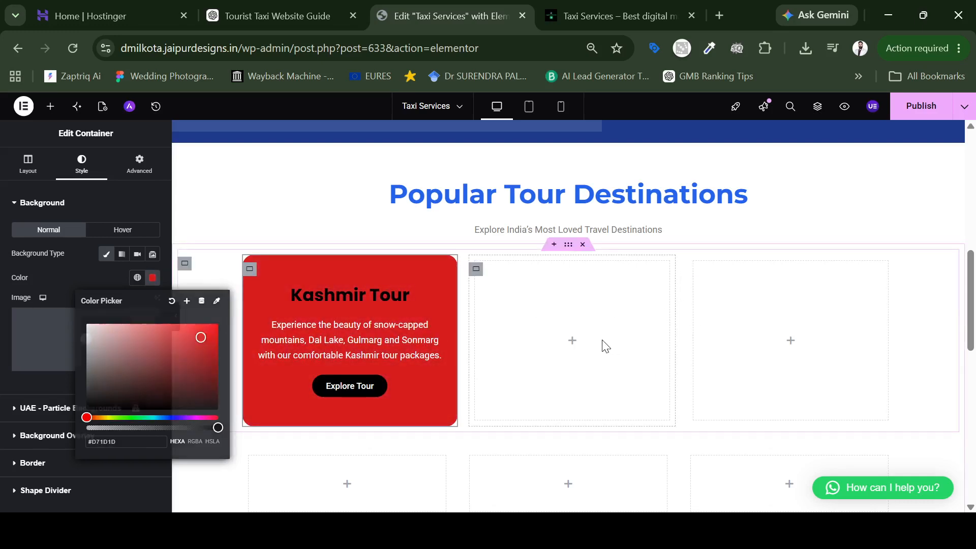
{"action": "left_click", "coordinate": [927, 109]}
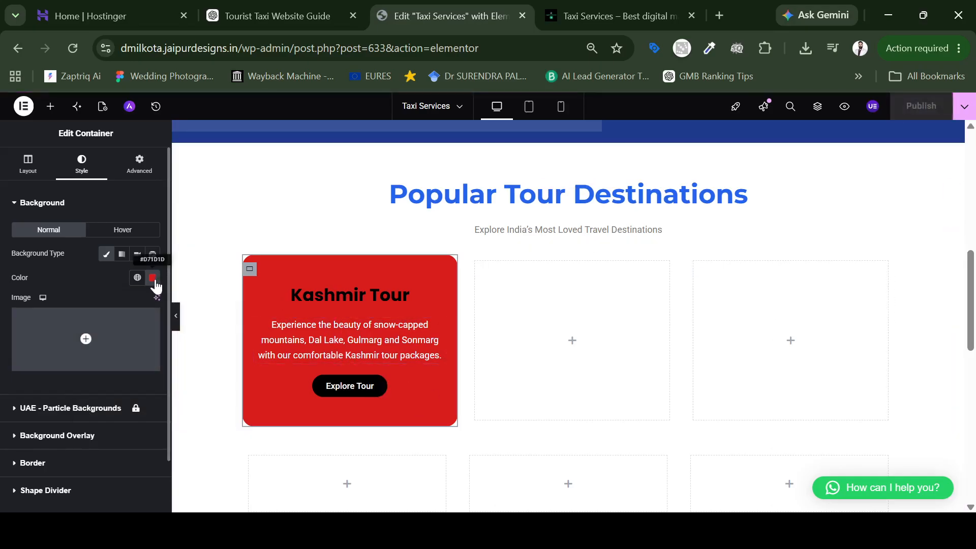
Give the Kashmir card container a classic hover background in muted brown (#906D6D) and publish the page
{"action": "left_click", "coordinate": [120, 217]}
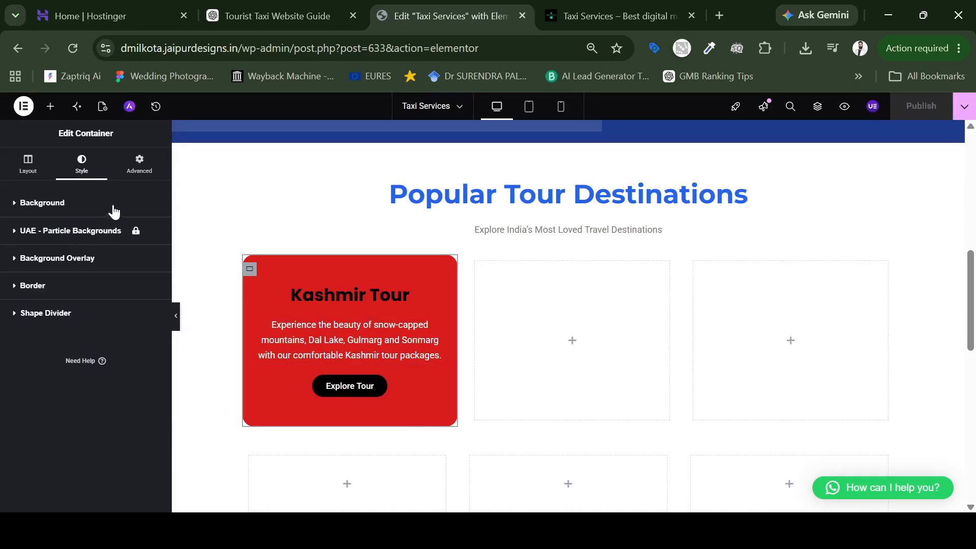
{"action": "left_click", "coordinate": [91, 217]}
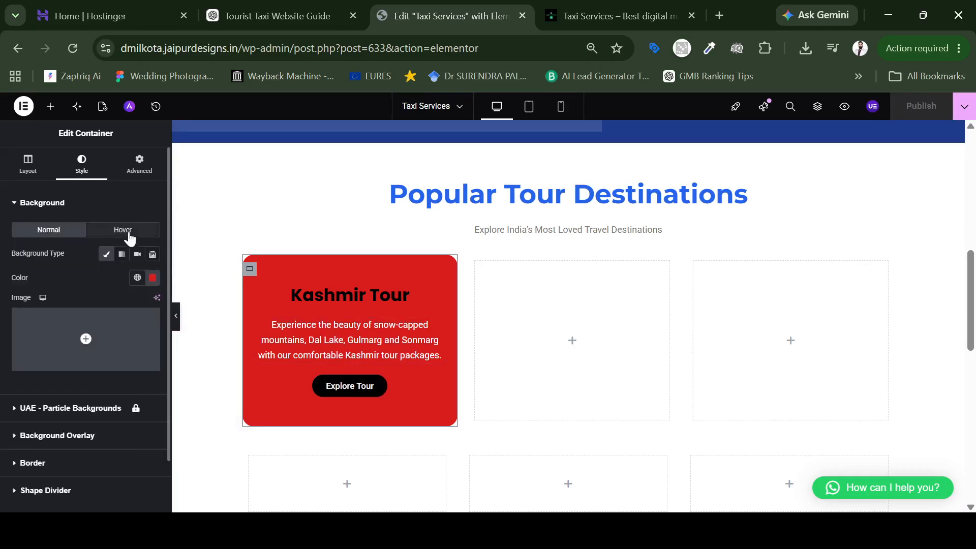
{"action": "left_click", "coordinate": [128, 234]}
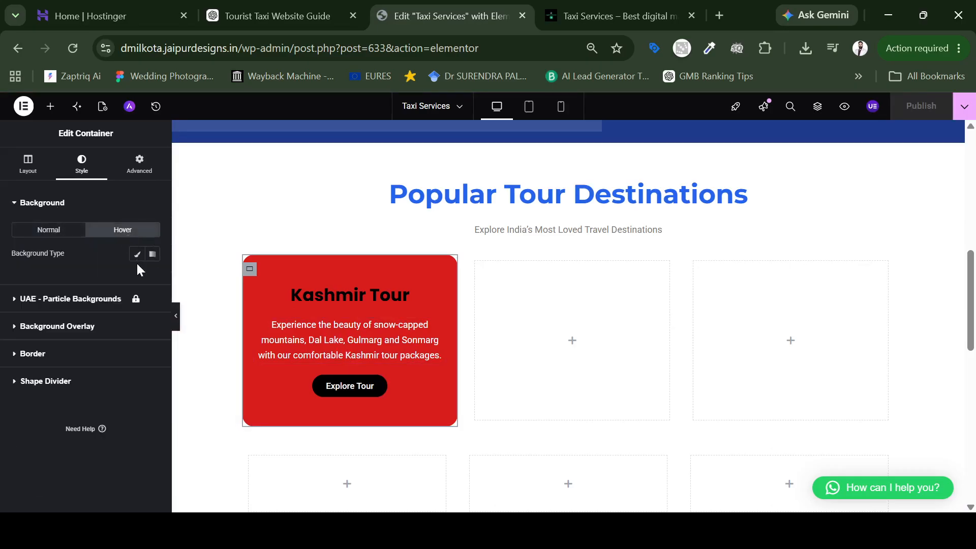
{"action": "left_click", "coordinate": [136, 255]}
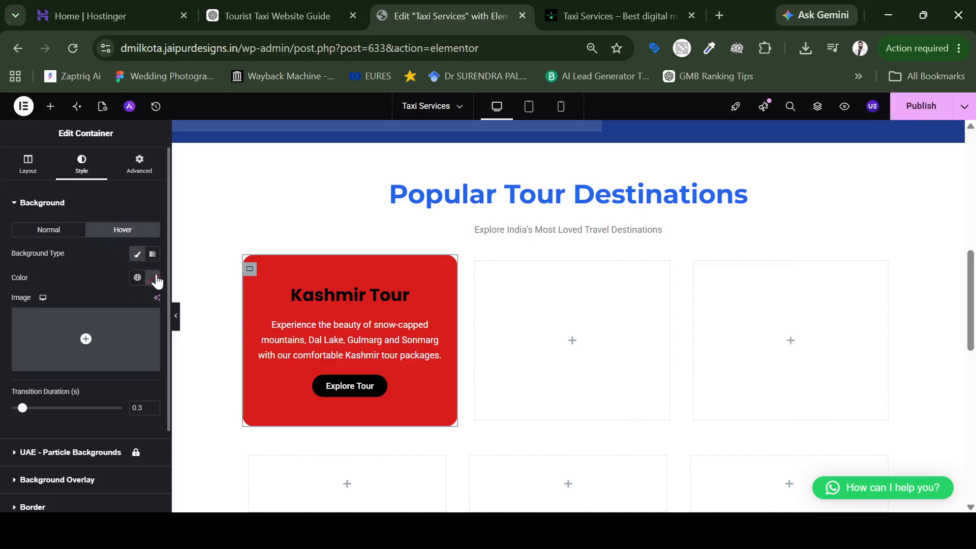
{"action": "left_click", "coordinate": [153, 278]}
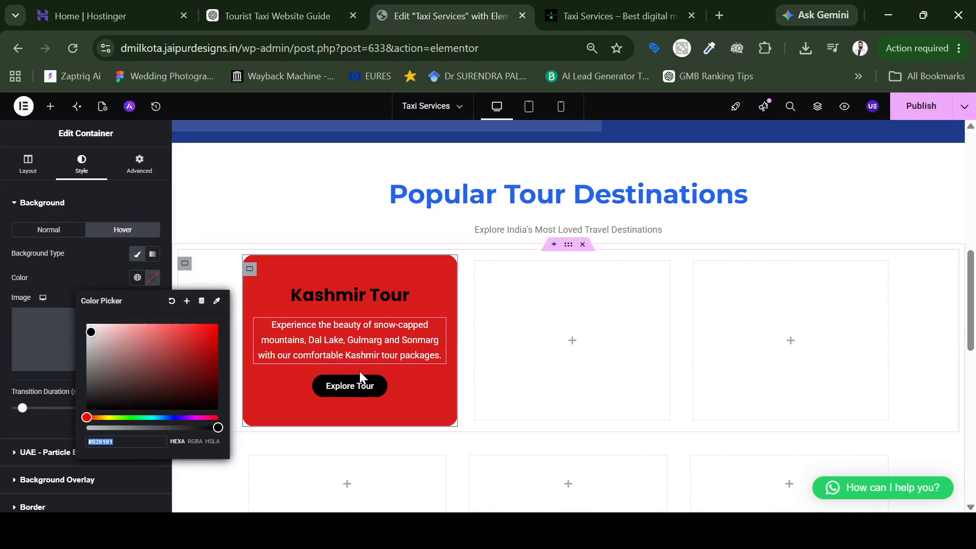
{"action": "left_click", "coordinate": [102, 352]}
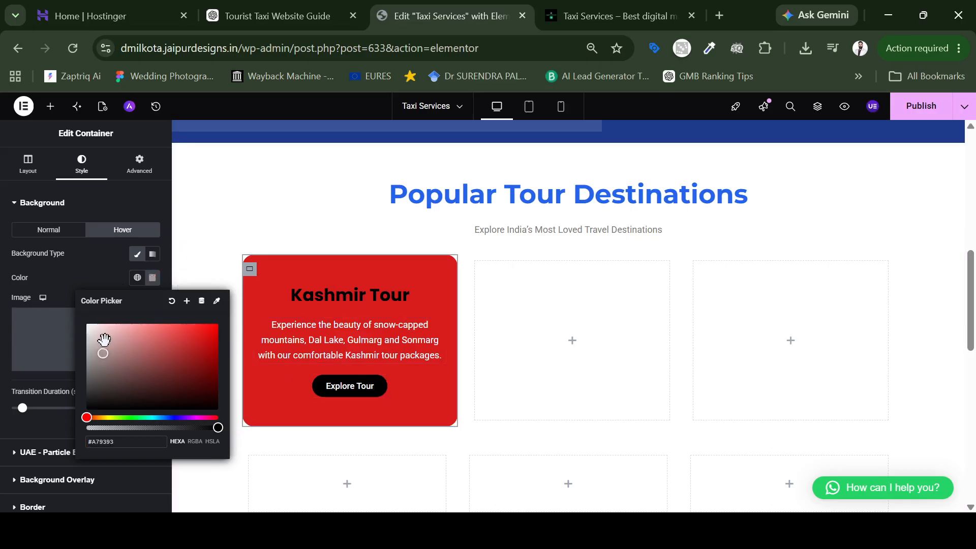
{"action": "left_click", "coordinate": [105, 332]}
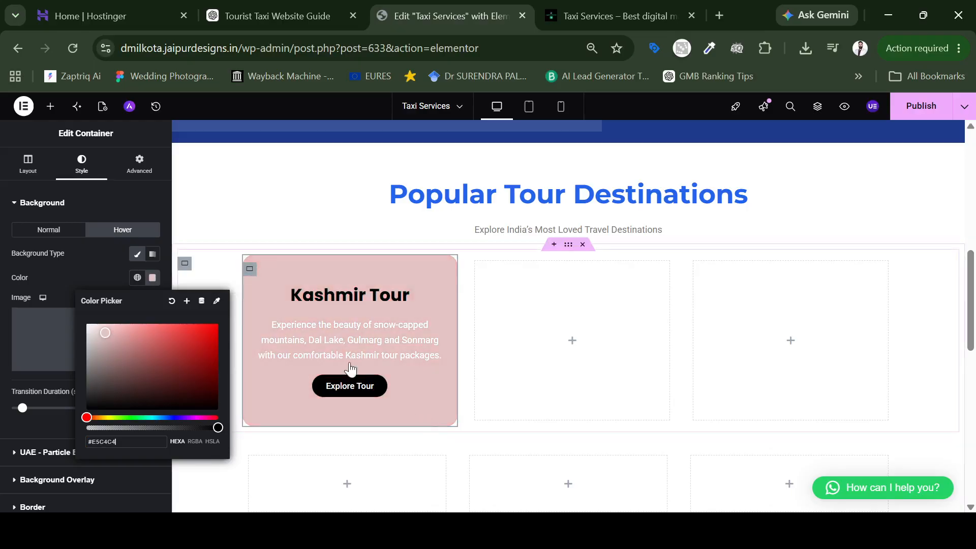
{"action": "left_click", "coordinate": [121, 393]}
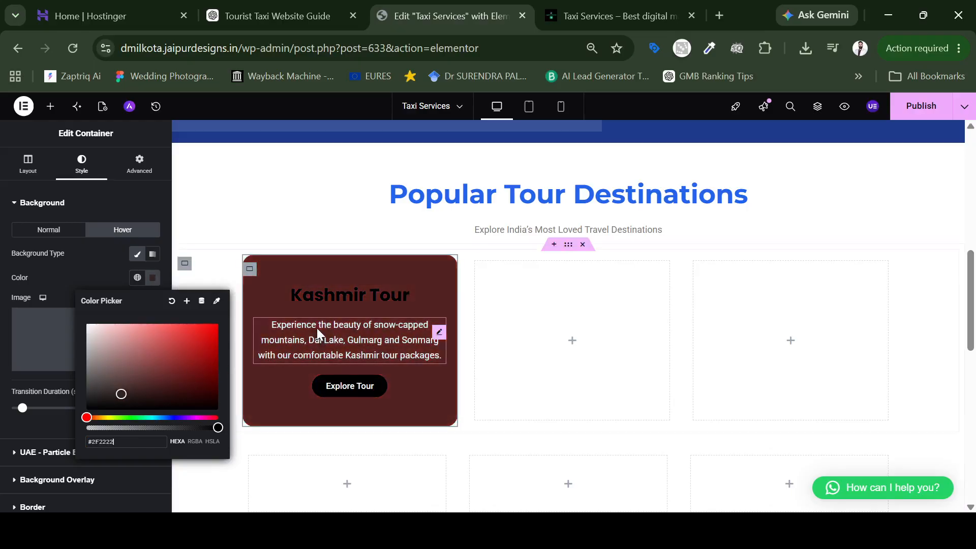
{"action": "left_click", "coordinate": [118, 362]}
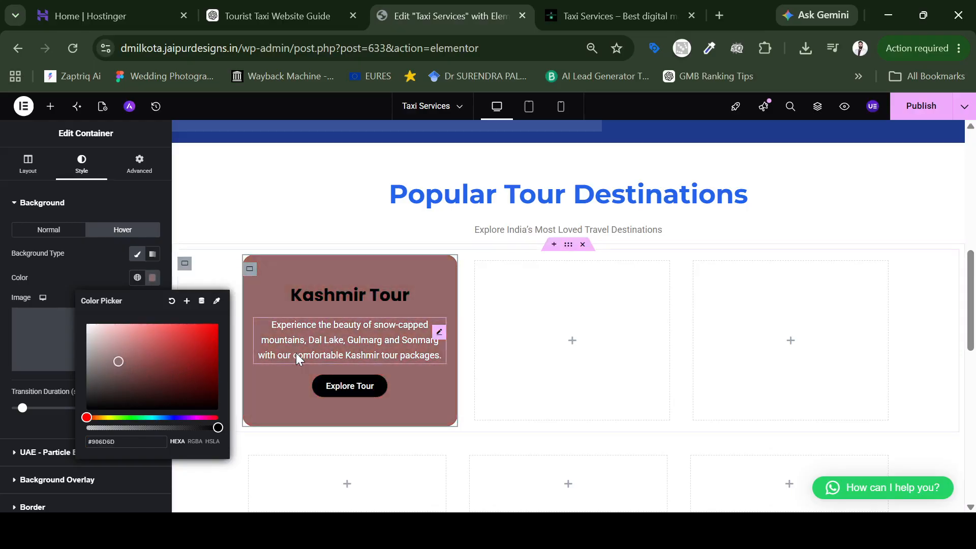
{"action": "left_click", "coordinate": [404, 383]}
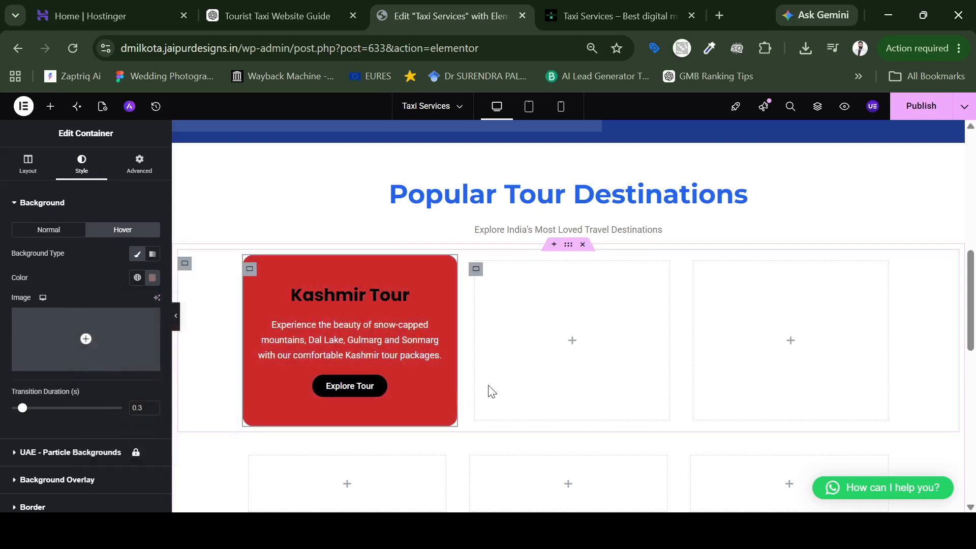
{"action": "left_click", "coordinate": [920, 108]}
Delete the two empty containers beside the Kashmir card in the first row
{"action": "scroll", "coordinate": [626, 397], "scroll_direction": "down", "scroll_amount": 2}
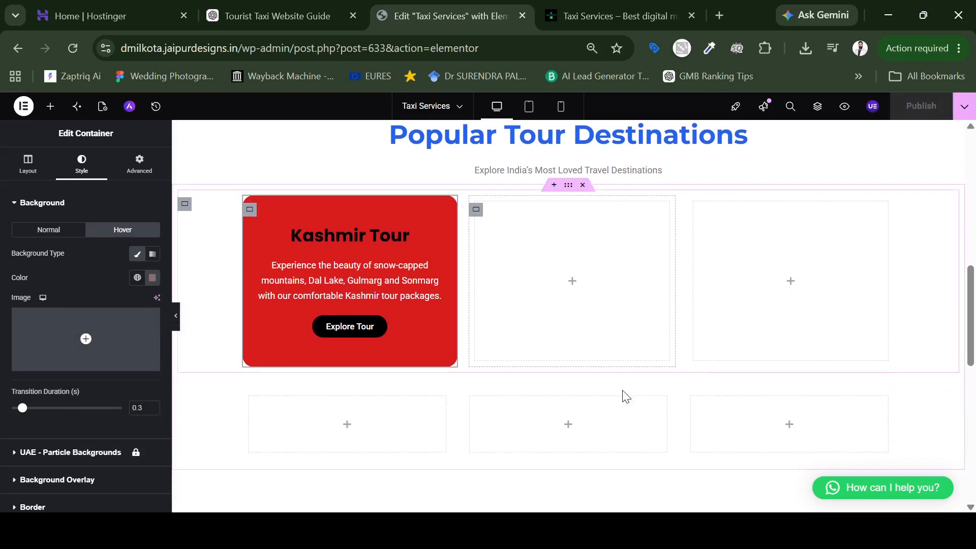
{"action": "scroll", "coordinate": [626, 395], "scroll_direction": "down", "scroll_amount": 1}
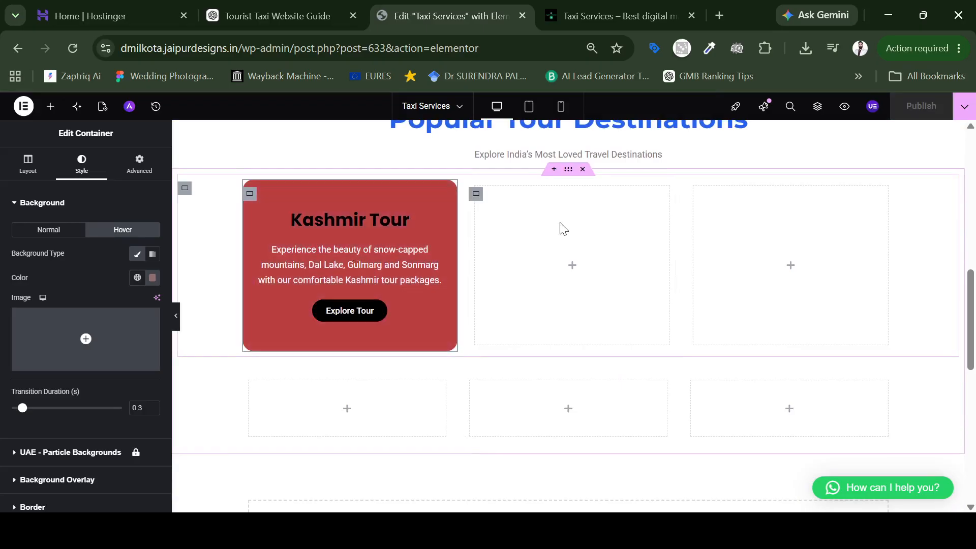
{"action": "right_click", "coordinate": [475, 195]}
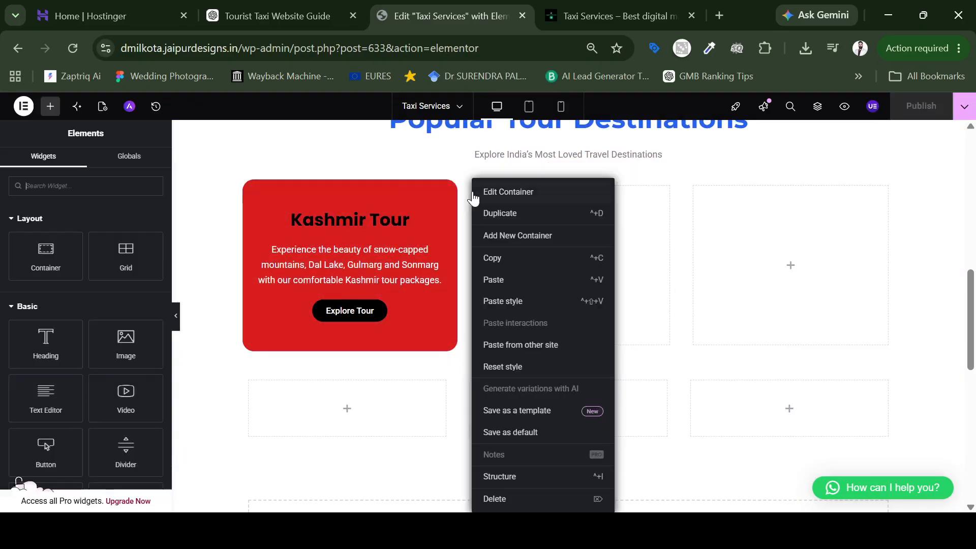
{"action": "left_click", "coordinate": [508, 498]}
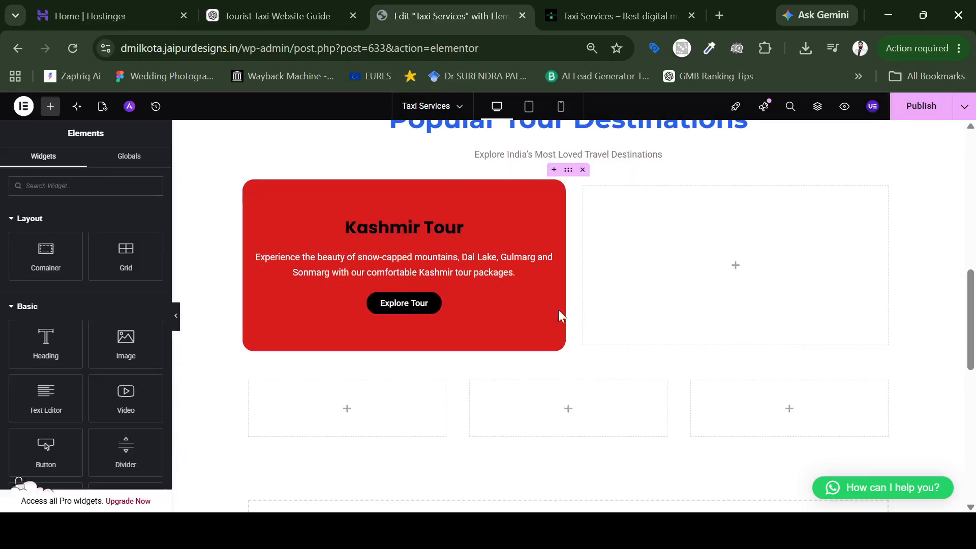
{"action": "right_click", "coordinate": [584, 203]}
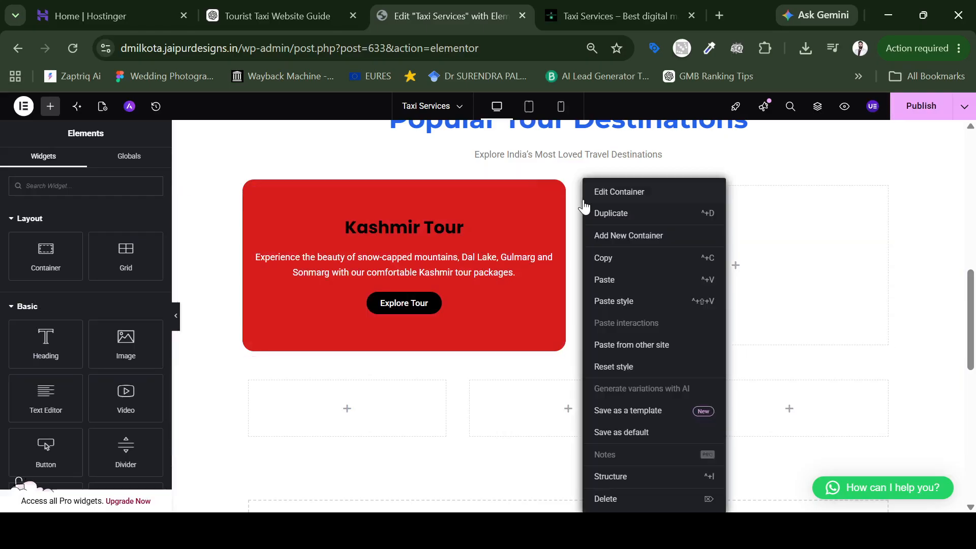
{"action": "left_click", "coordinate": [625, 497]}
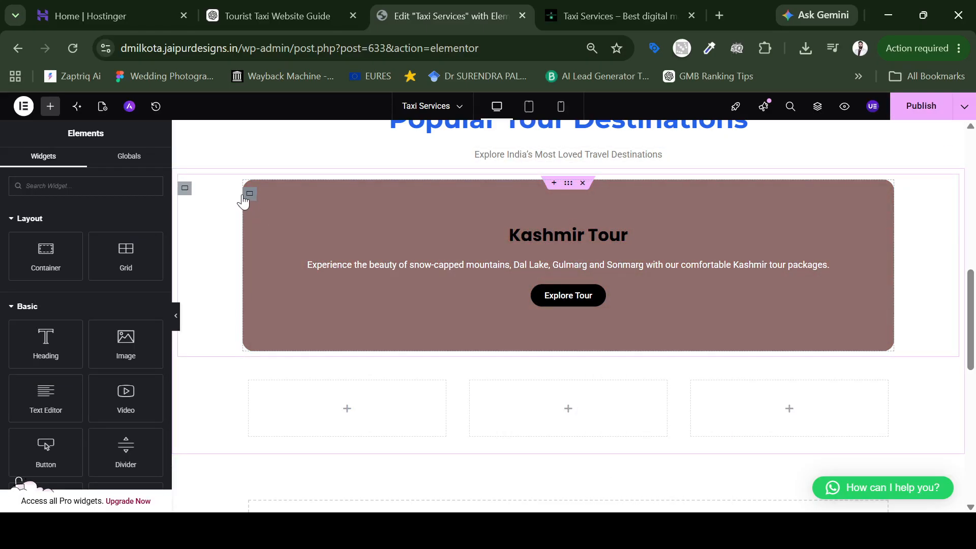
Duplicate the Kashmir card container twice to fill the first row with three cards
{"action": "right_click", "coordinate": [248, 194]}
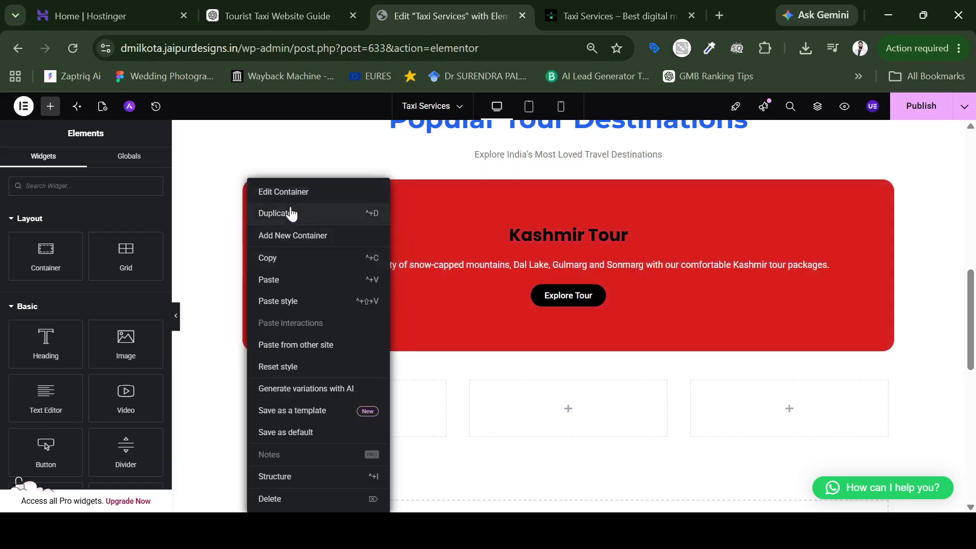
{"action": "left_click", "coordinate": [260, 212]}
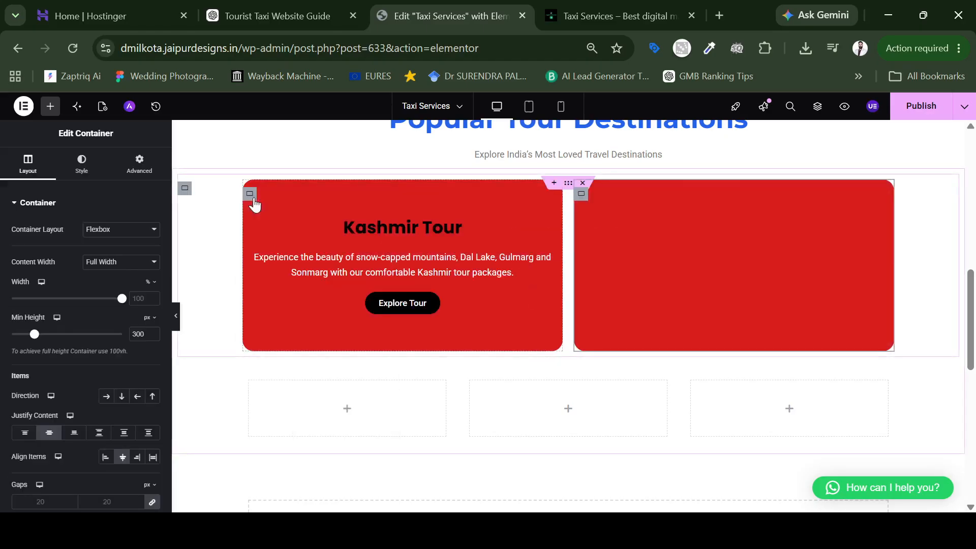
{"action": "right_click", "coordinate": [250, 197]}
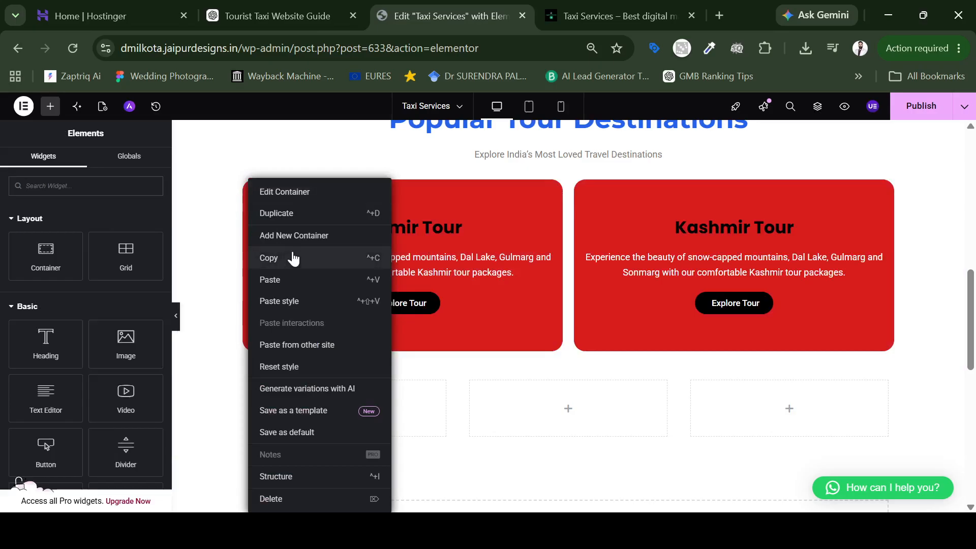
{"action": "left_click", "coordinate": [293, 217]}
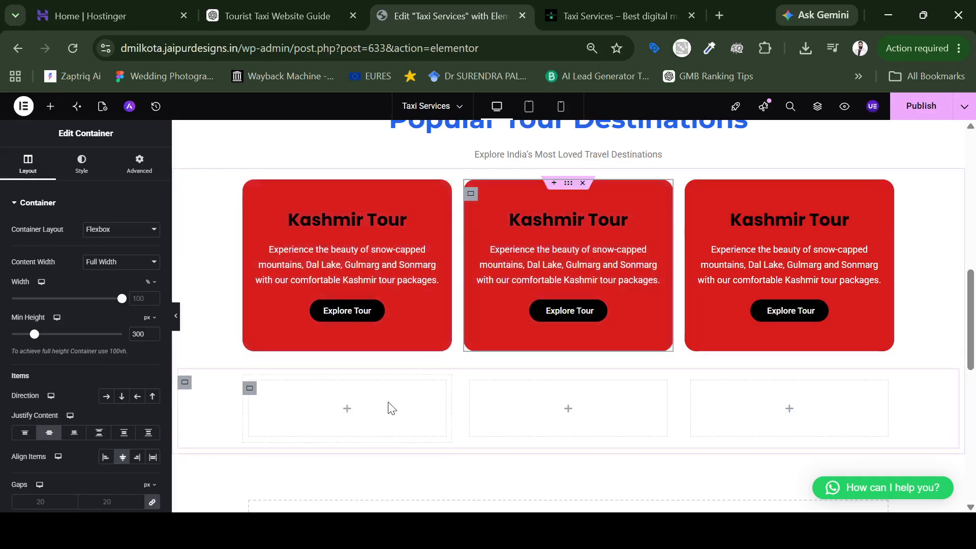
Replace the empty second row of containers with a duplicate of the three-card row
{"action": "right_click", "coordinate": [186, 390]}
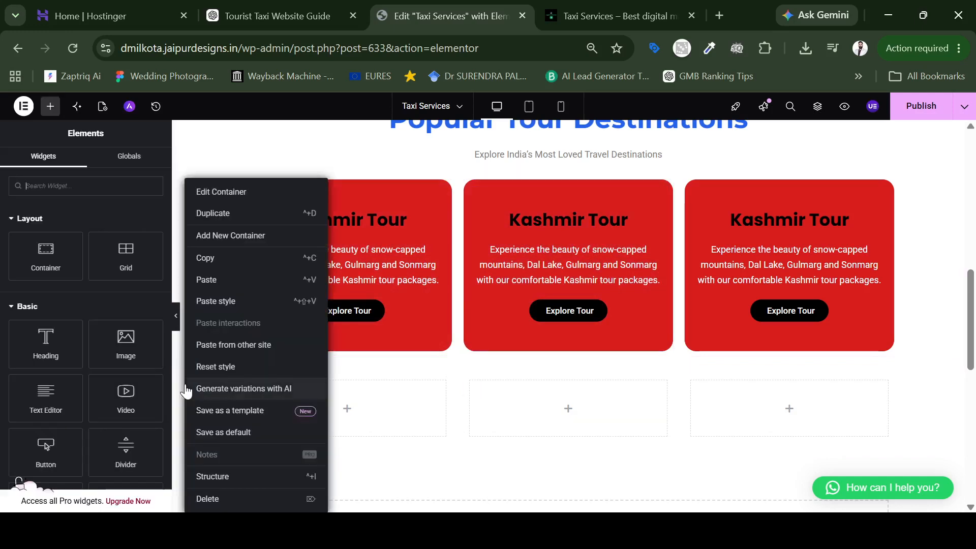
{"action": "left_click", "coordinate": [212, 498]}
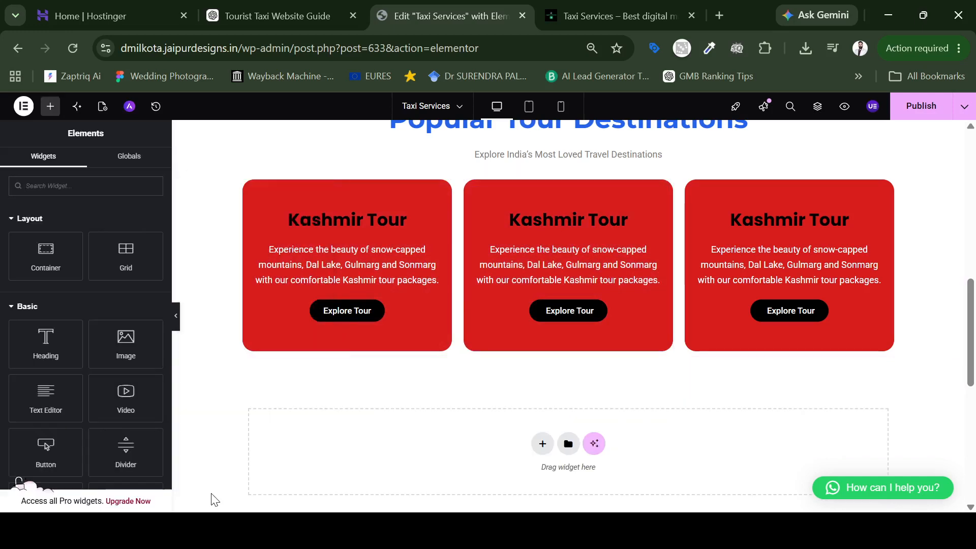
{"action": "right_click", "coordinate": [188, 198]}
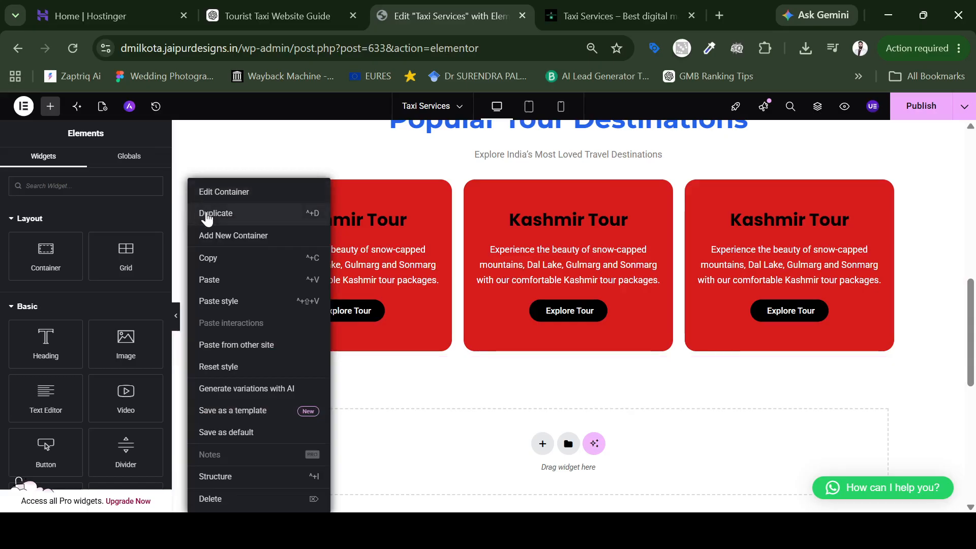
{"action": "left_click", "coordinate": [207, 214]}
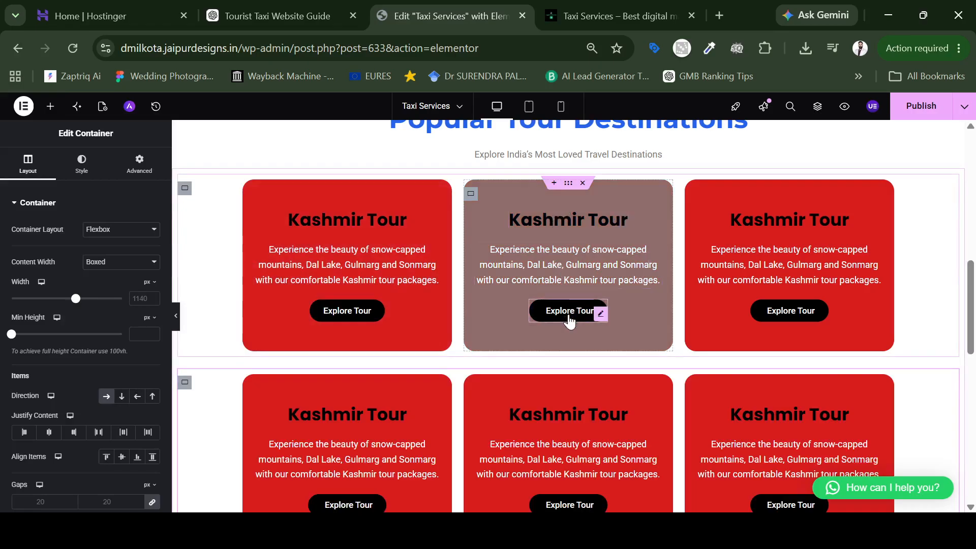
Publish the page with its six cards and switch to the live Taxi Services page
{"action": "scroll", "coordinate": [568, 320], "scroll_direction": "down", "scroll_amount": 3}
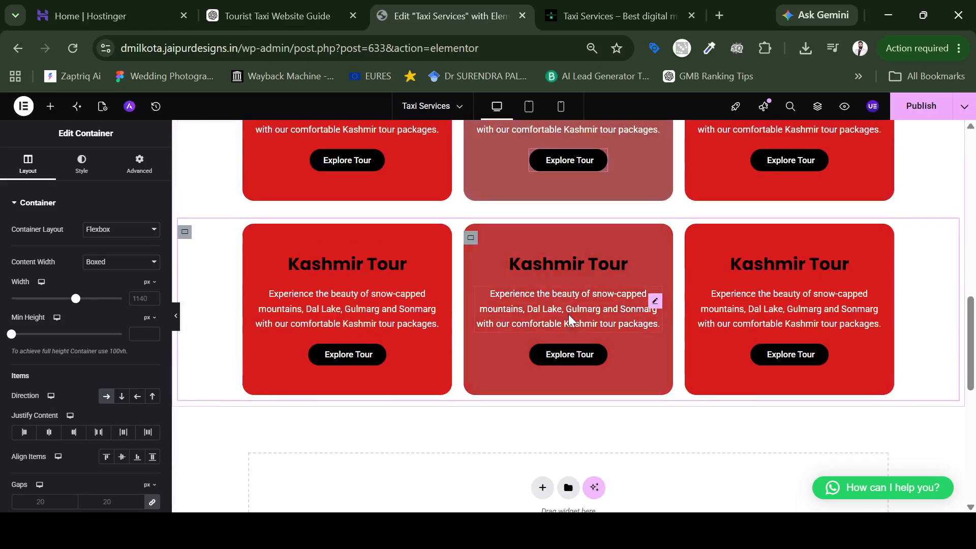
{"action": "scroll", "coordinate": [788, 252], "scroll_direction": "up", "scroll_amount": 2}
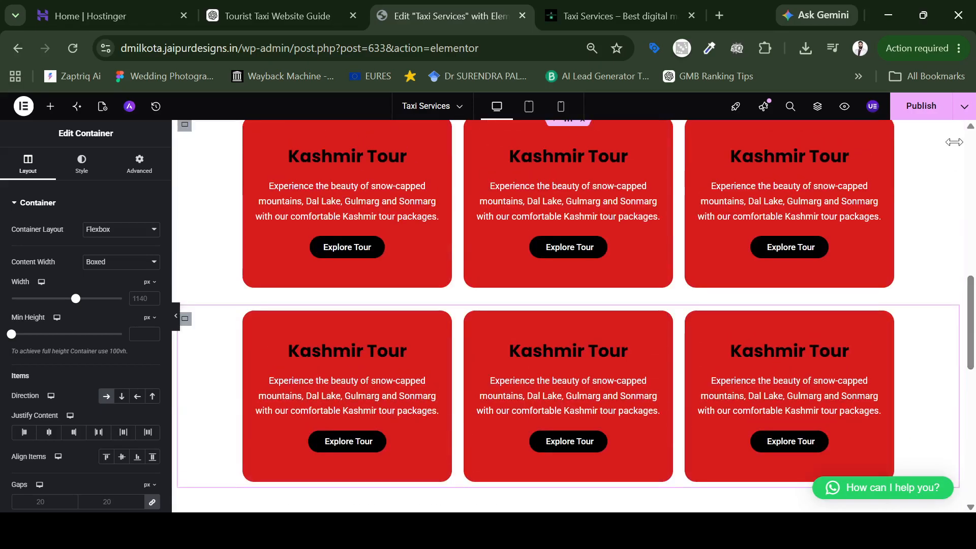
{"action": "left_click", "coordinate": [921, 107]}
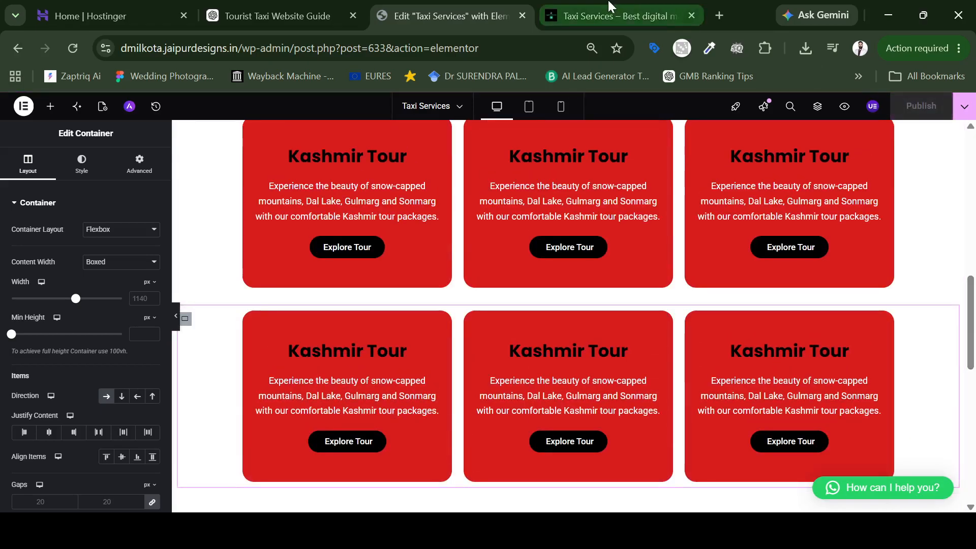
{"action": "left_click", "coordinate": [611, 7]}
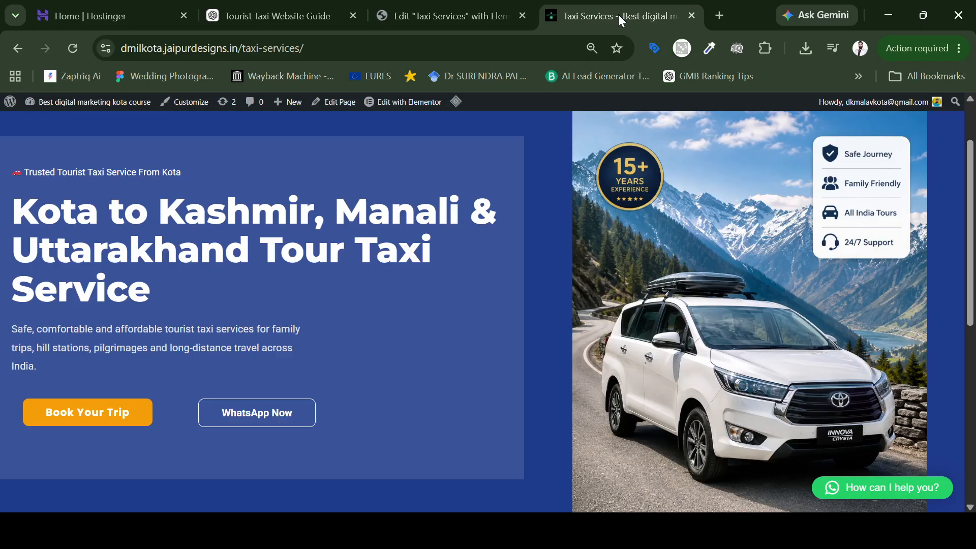
Reload the live Taxi Services page and examine the layout and hover colours of the Popular Tour Destinations cards
{"action": "key", "text": "F5"}
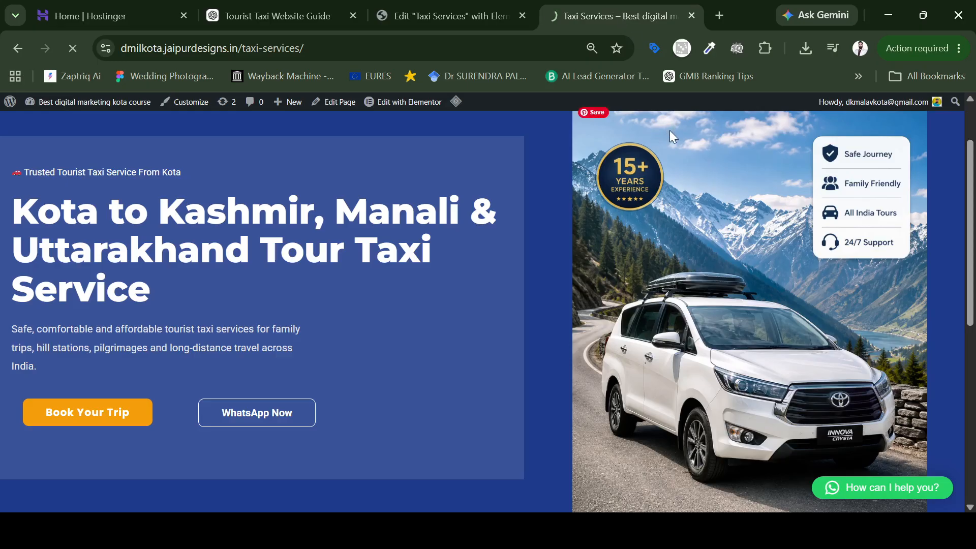
{"action": "scroll", "coordinate": [377, 283], "scroll_direction": "down", "scroll_amount": 7}
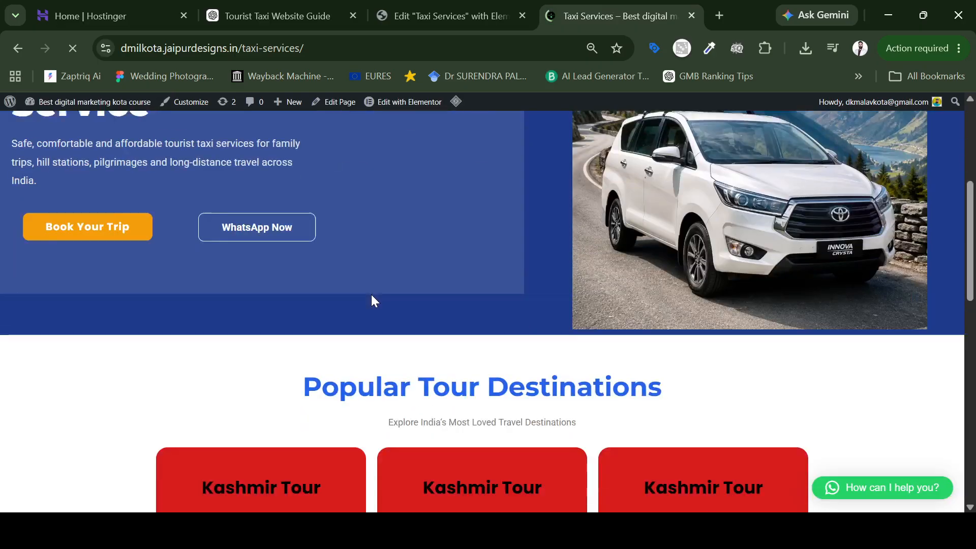
{"action": "scroll", "coordinate": [371, 300], "scroll_direction": "down", "scroll_amount": 1}
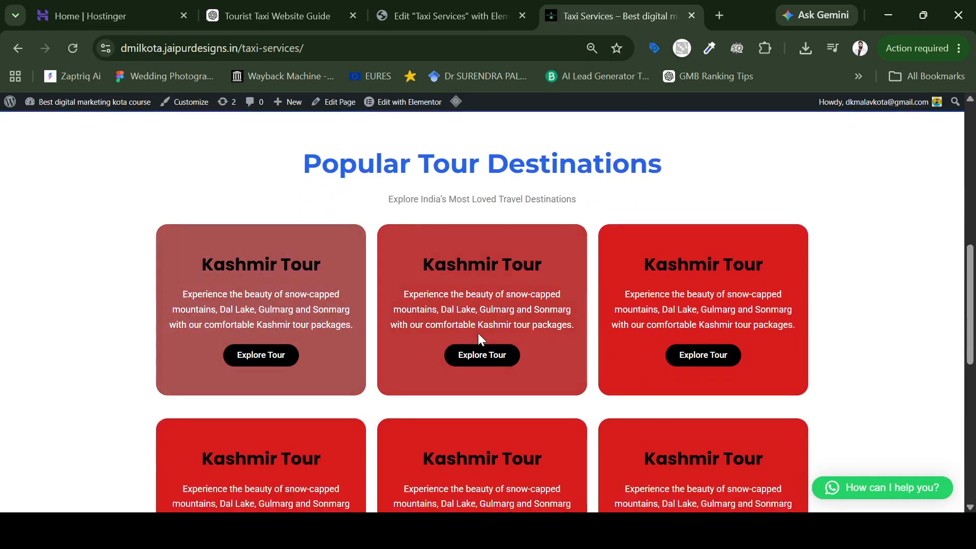
{"action": "scroll", "coordinate": [841, 331], "scroll_direction": "down", "scroll_amount": 4}
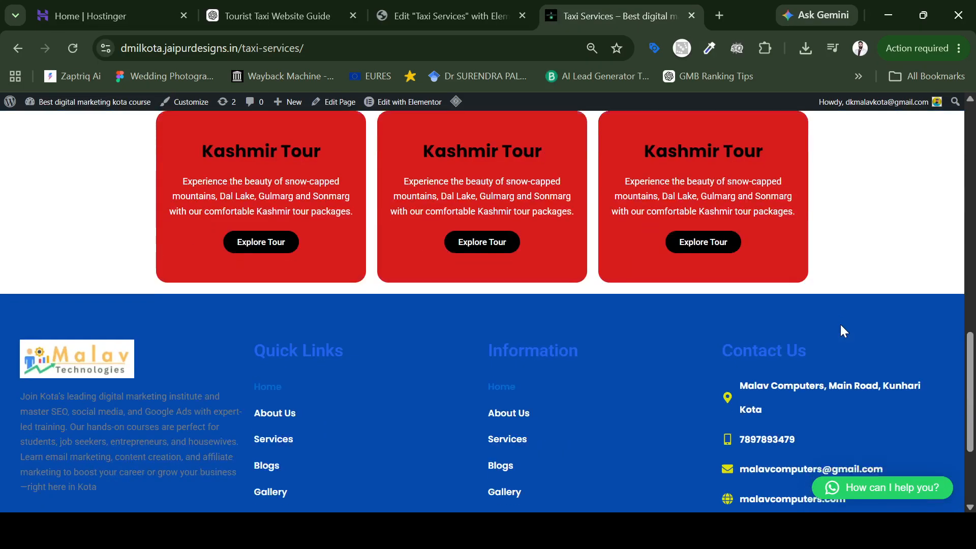
{"action": "scroll", "coordinate": [762, 305], "scroll_direction": "up", "scroll_amount": 1}
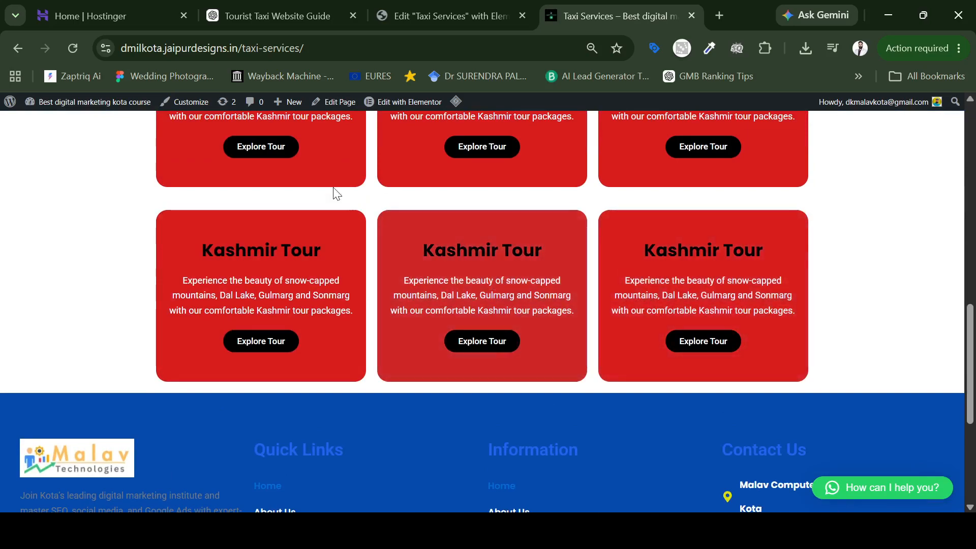
{"action": "scroll", "coordinate": [335, 193], "scroll_direction": "up", "scroll_amount": 1}
{"action": "scroll", "coordinate": [395, 279], "scroll_direction": "up", "scroll_amount": 10}
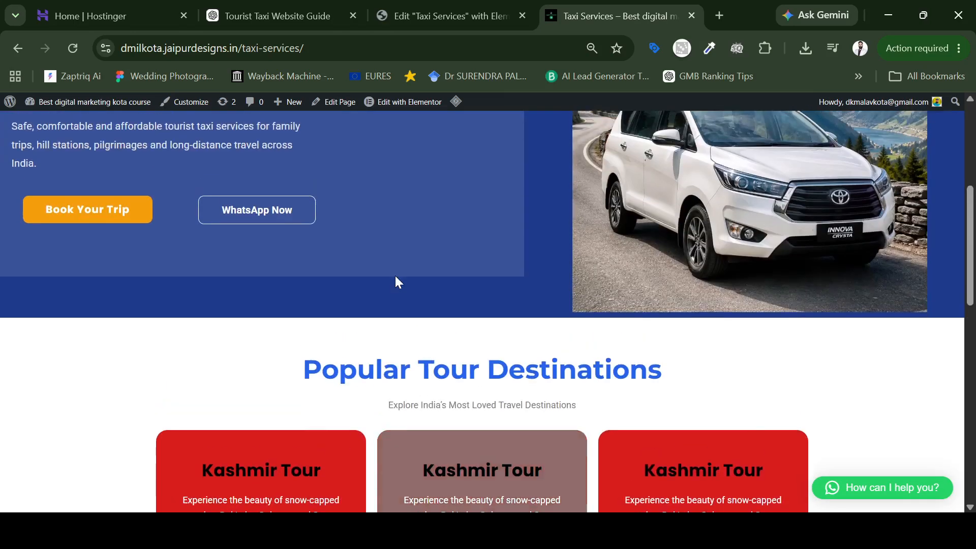
{"action": "scroll", "coordinate": [395, 367], "scroll_direction": "down", "scroll_amount": 6}
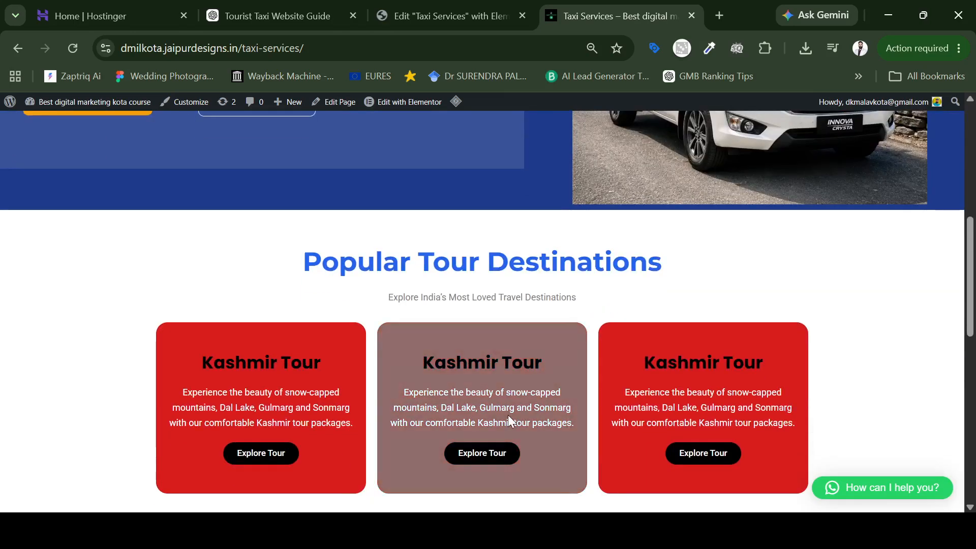
{"action": "scroll", "coordinate": [468, 436], "scroll_direction": "down", "scroll_amount": 1}
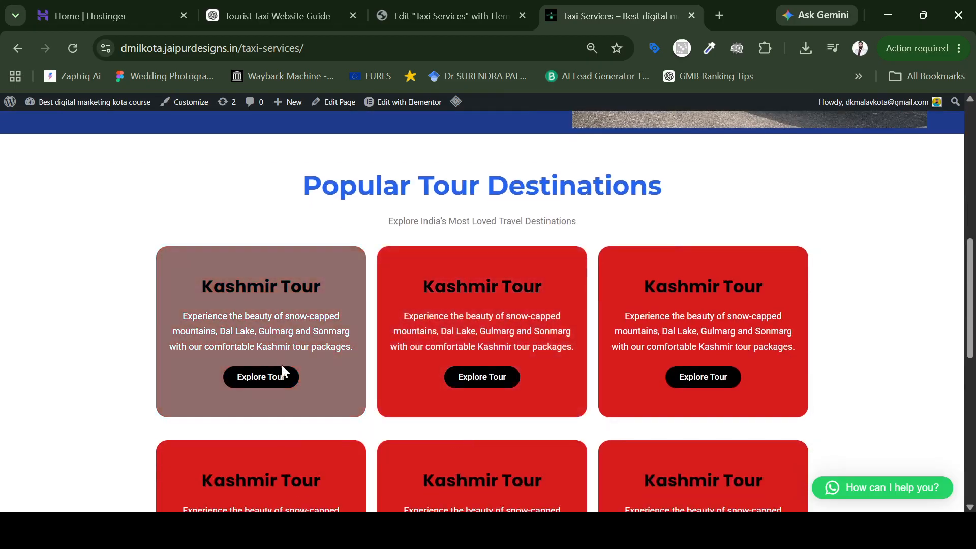
{"action": "scroll", "coordinate": [554, 373], "scroll_direction": "down", "scroll_amount": 3}
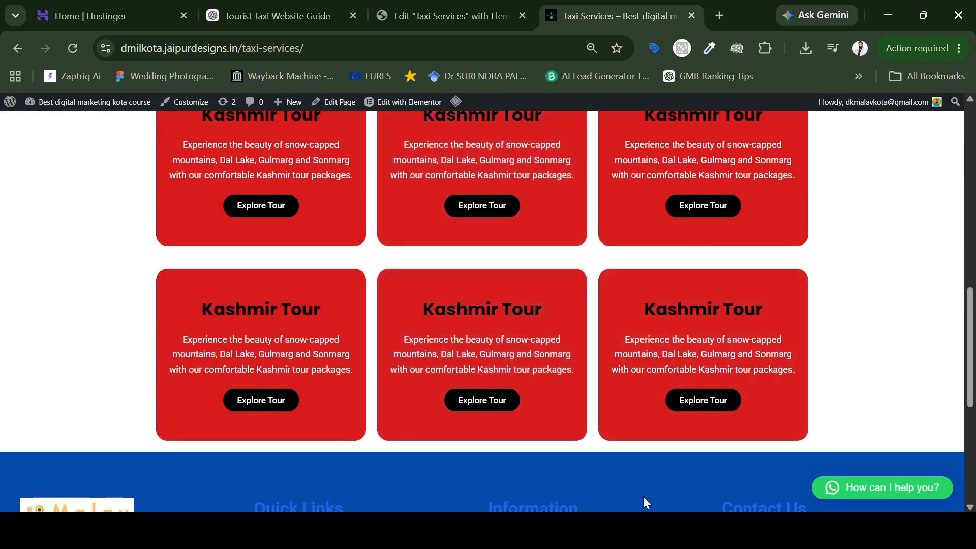